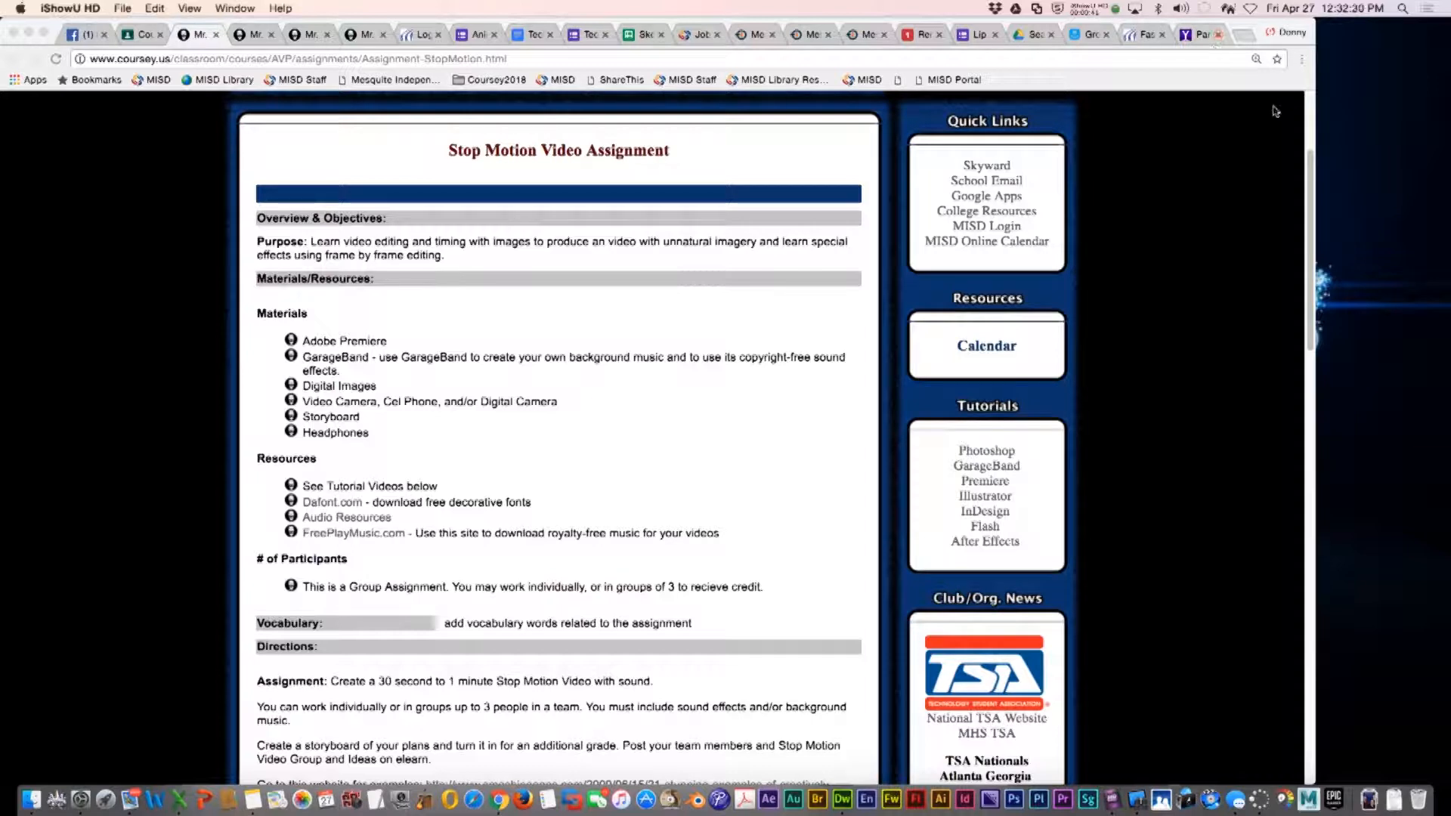
Find and open Image Capture through a Spotlight search for image
{"action": "left_click", "coordinate": [1402, 9]}
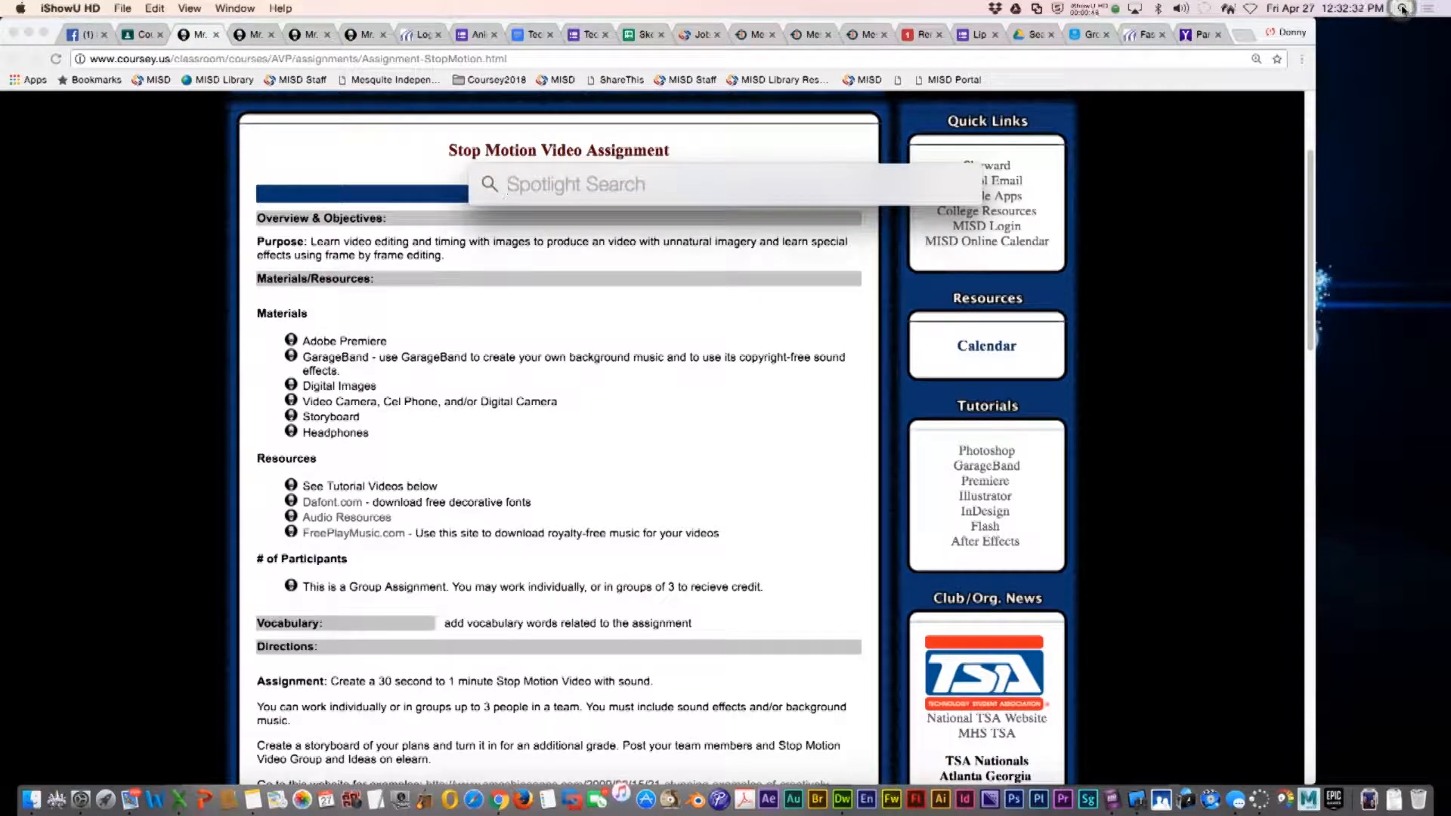
{"action": "type", "text": "im"}
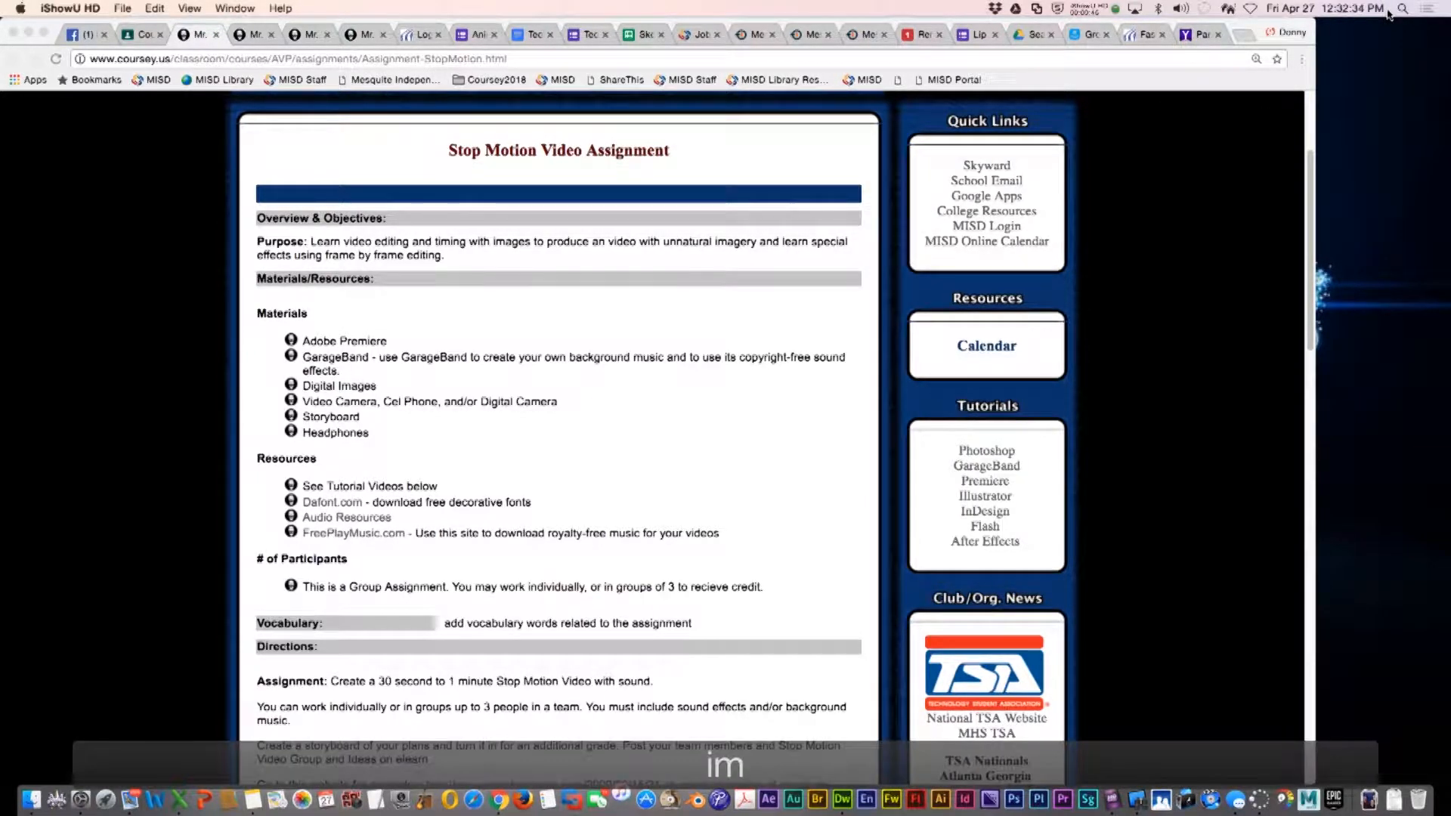
{"action": "type", "text": "ag"}
{"action": "left_click", "coordinate": [1403, 9]}
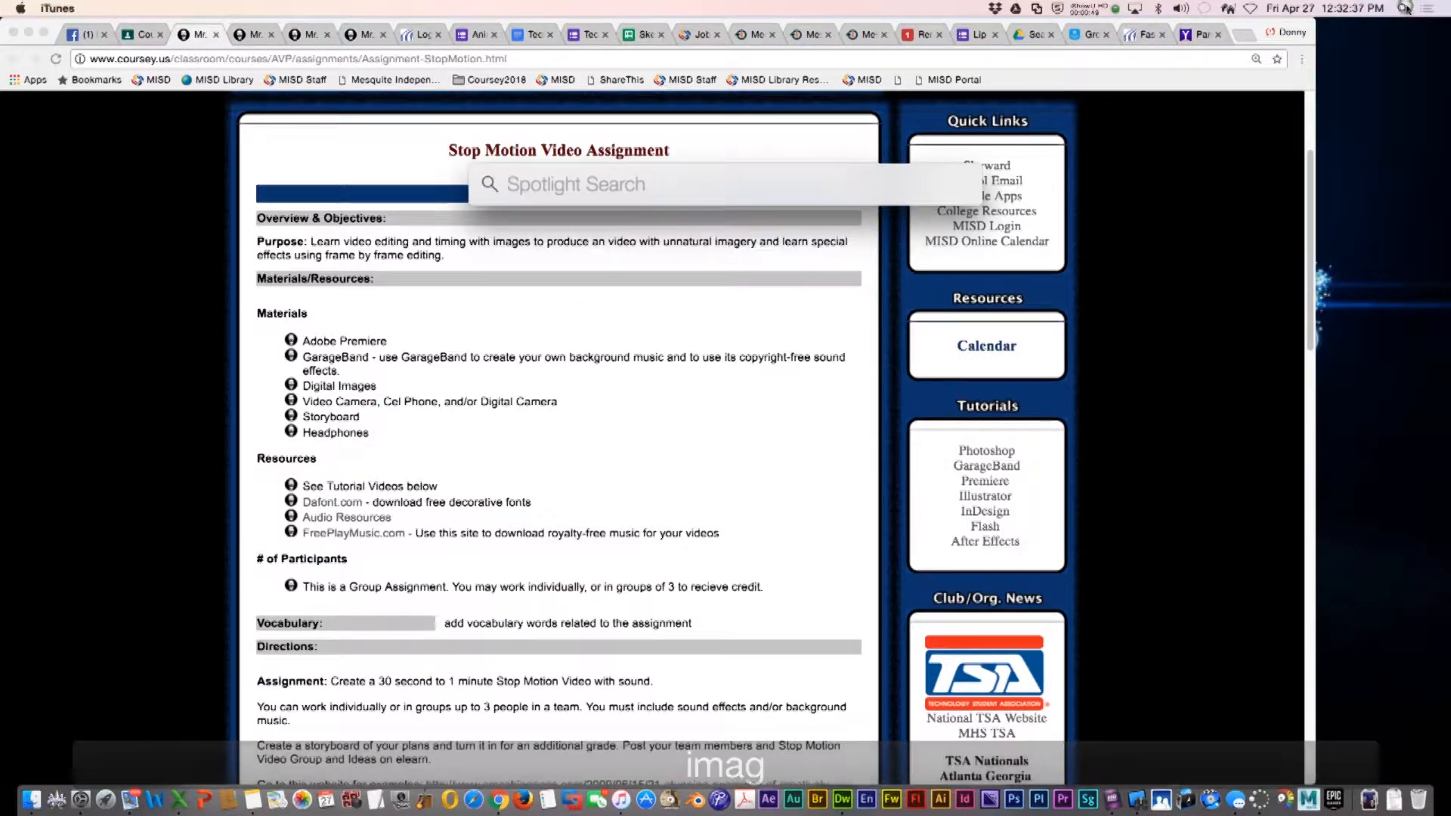
{"action": "type", "text": "image"}
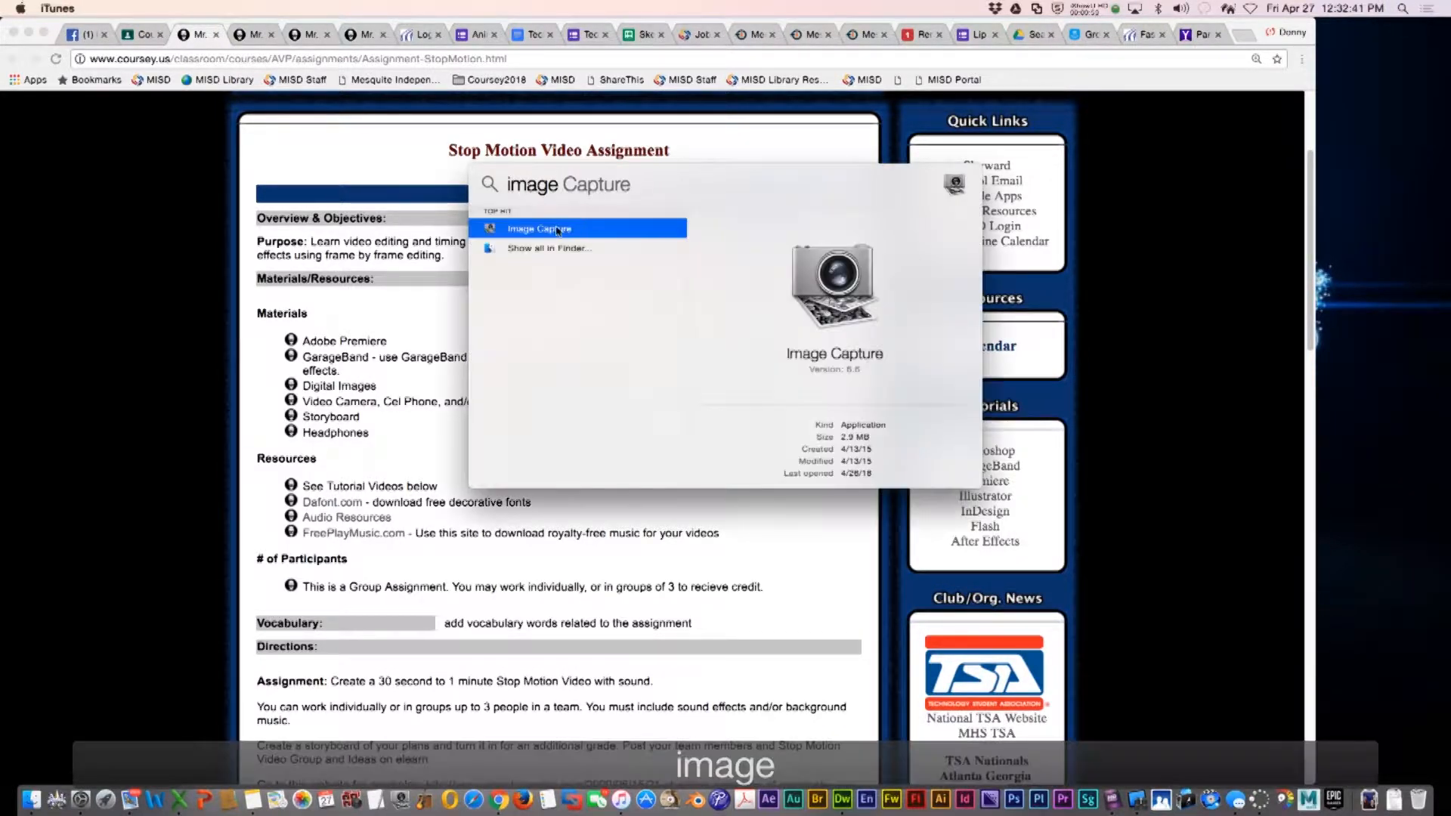
{"action": "left_click", "coordinate": [548, 231]}
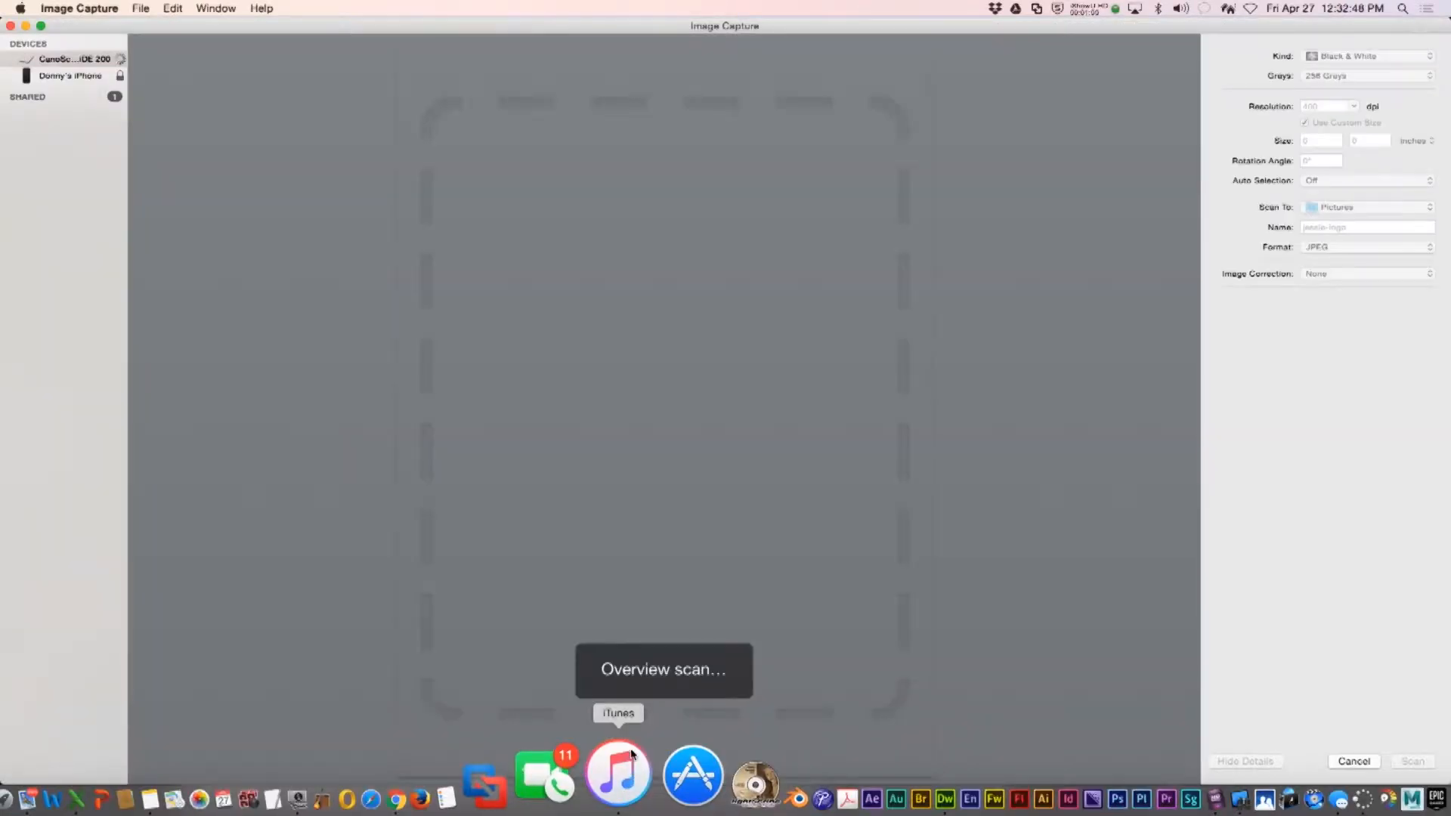
Quit iTunes and switch Image Capture to the connected iPhone device
{"action": "right_click", "coordinate": [629, 782]}
{"action": "left_click", "coordinate": [644, 704]}
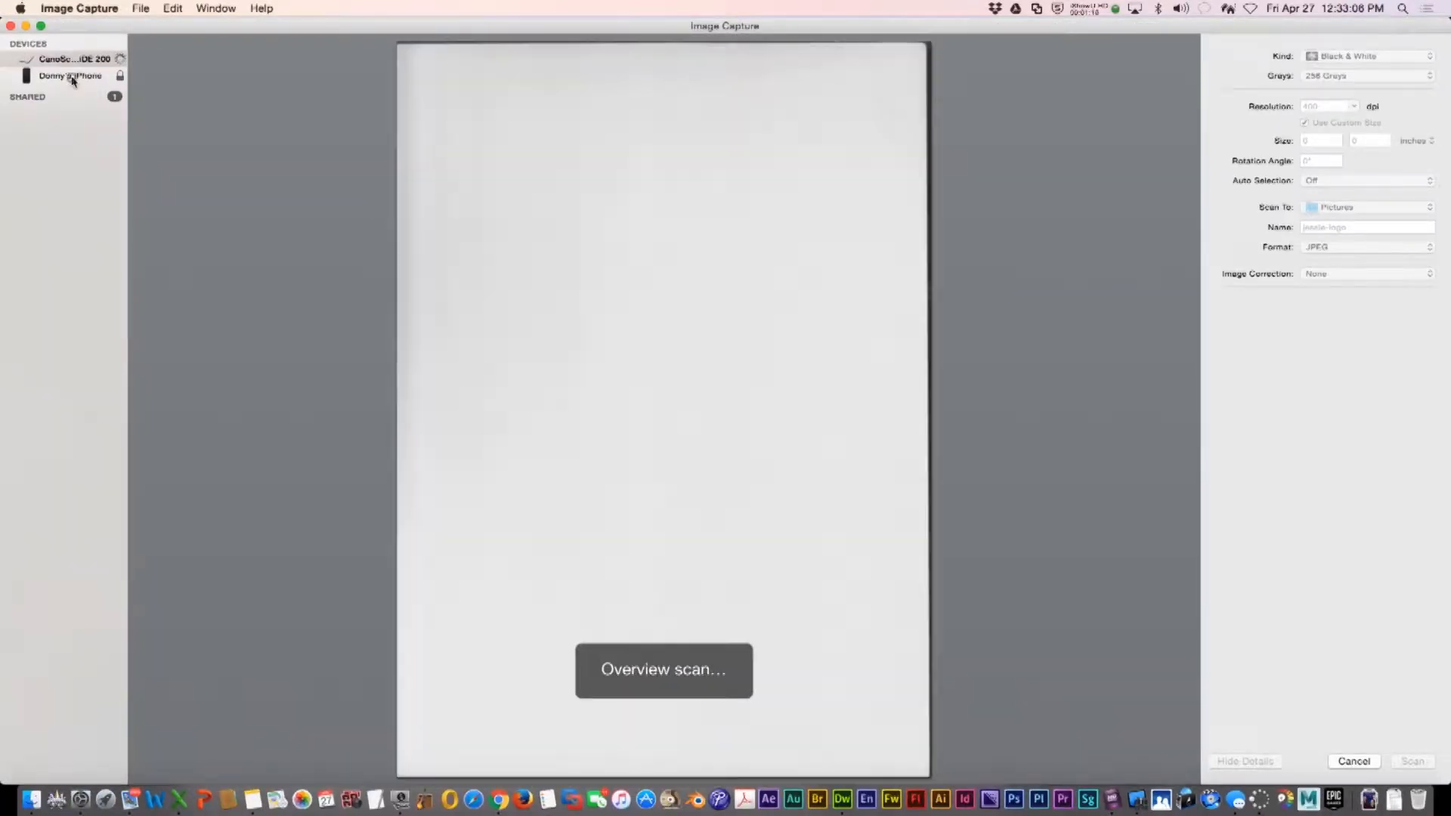
{"action": "left_click", "coordinate": [71, 77]}
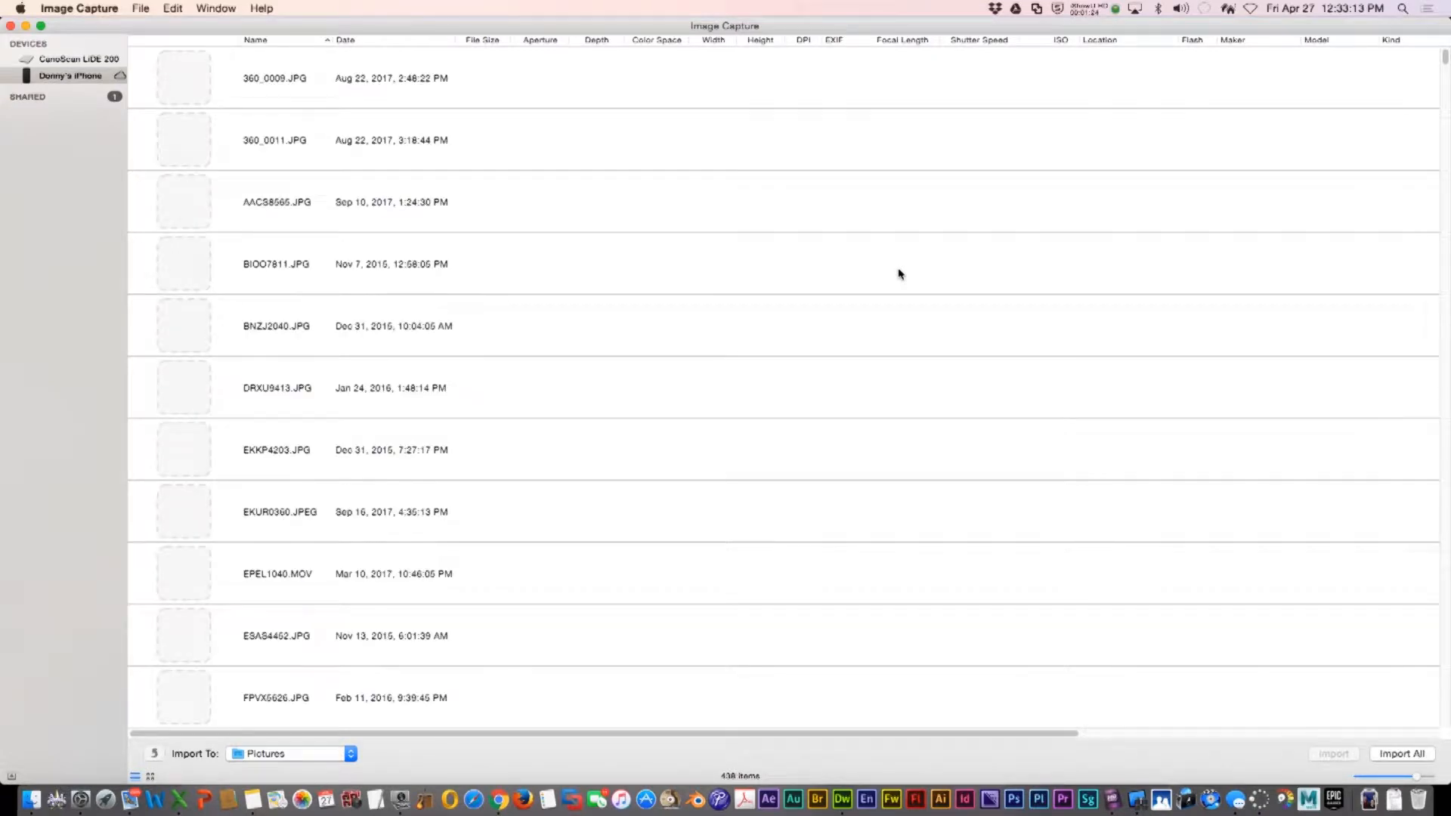
Sort the iPhone items by date with the newest first
{"action": "left_click", "coordinate": [373, 39]}
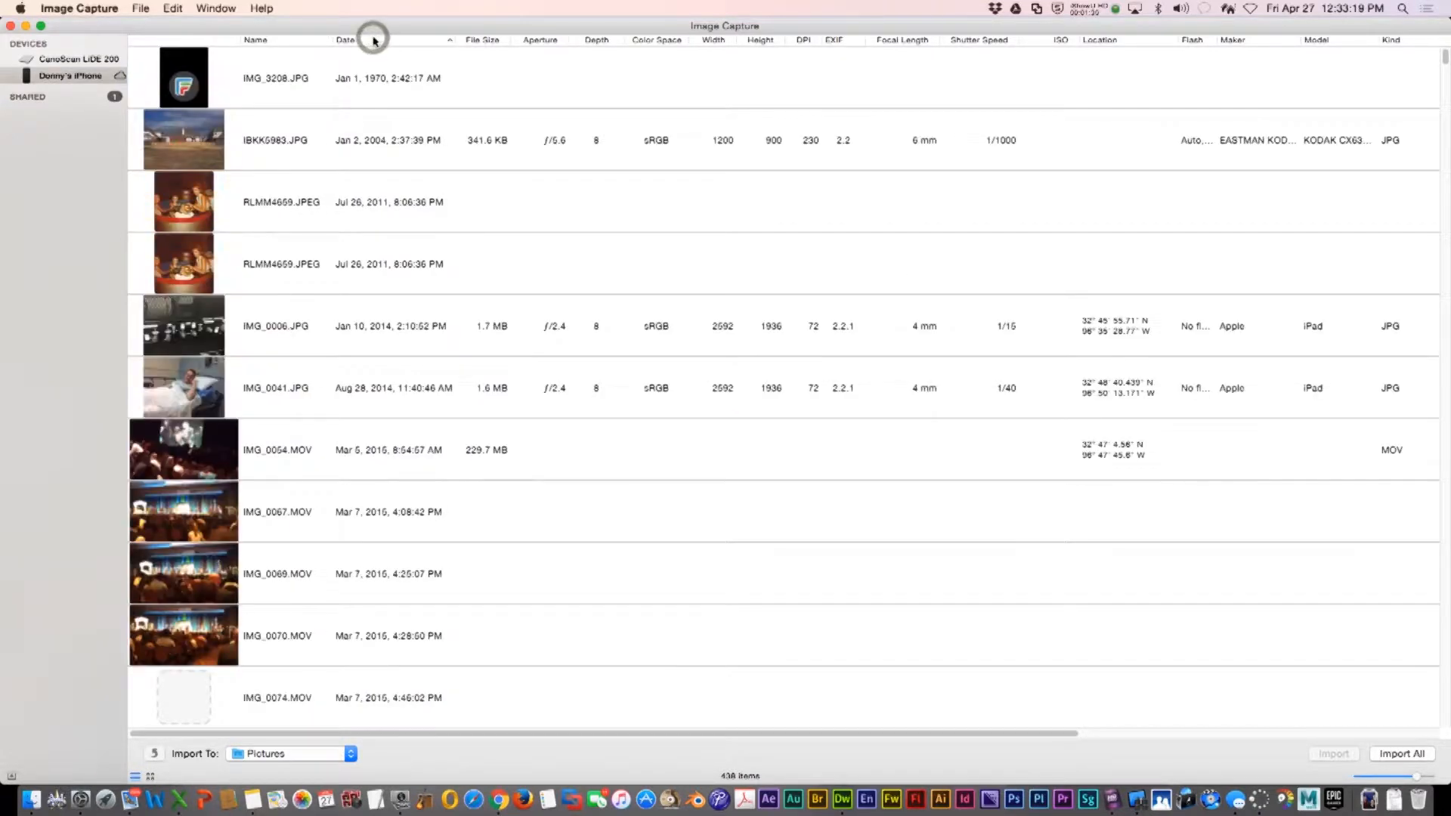
{"action": "left_click", "coordinate": [373, 40]}
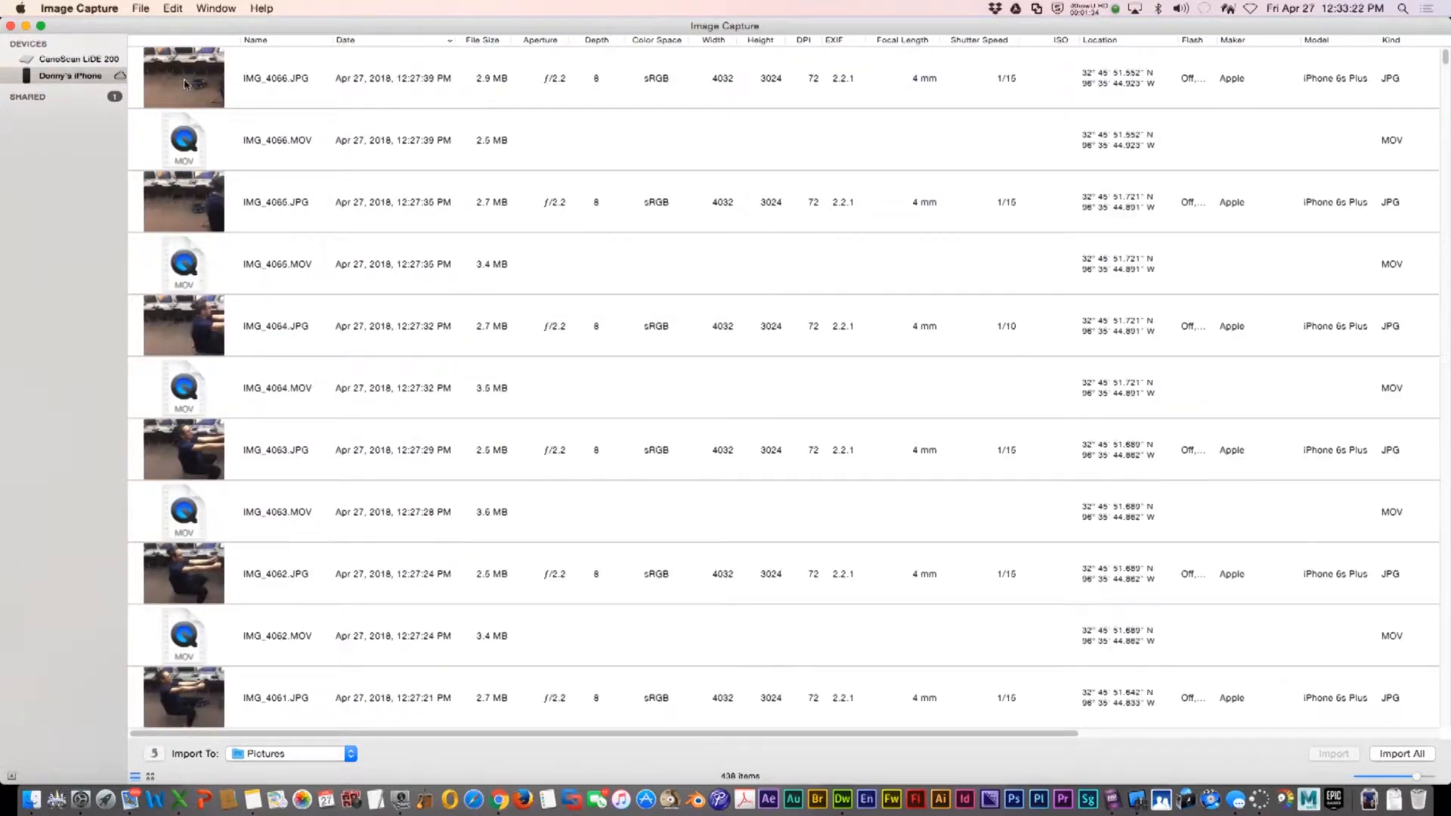
{"action": "left_click", "coordinate": [185, 84]}
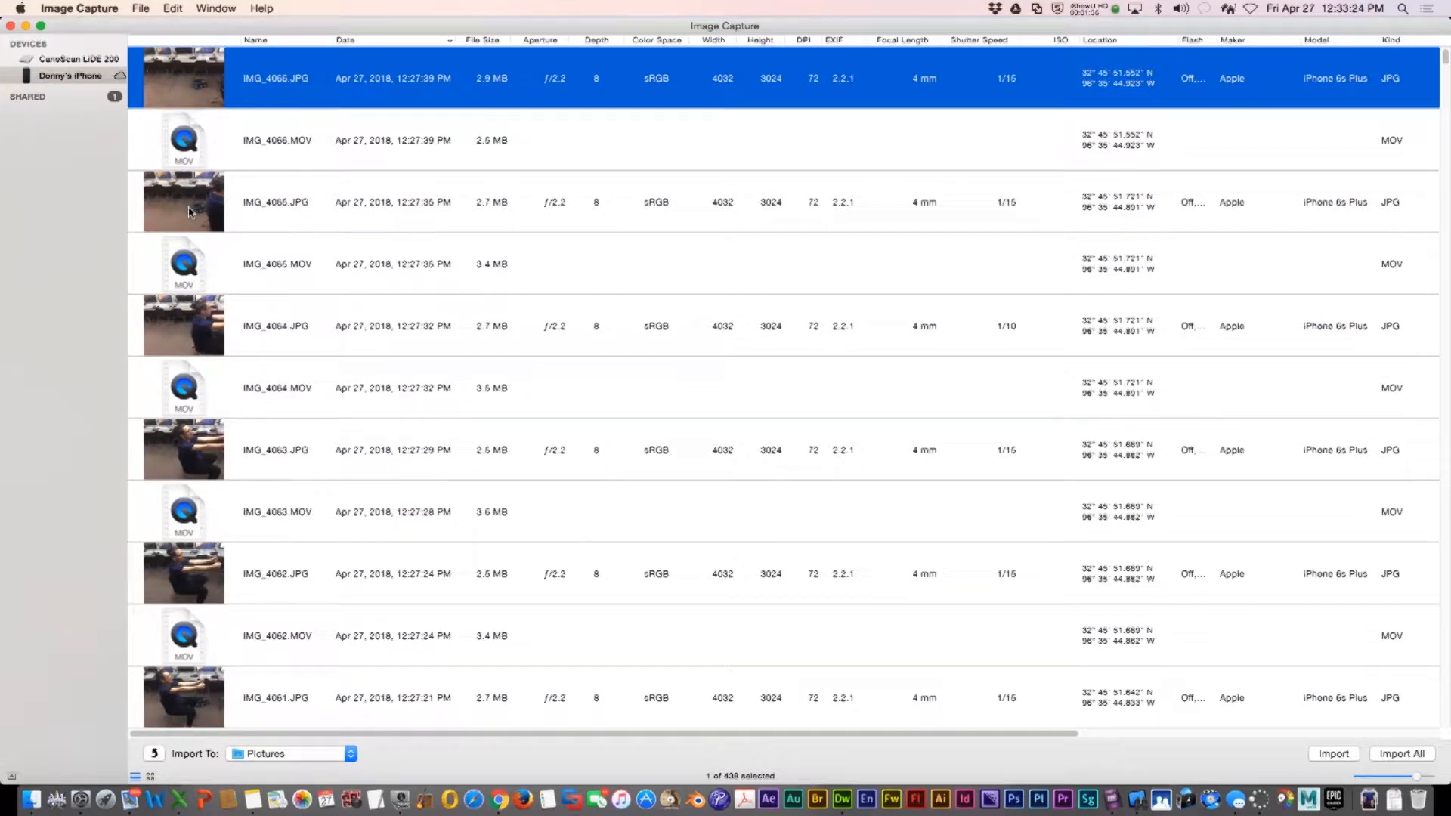
{"action": "scroll", "coordinate": [193, 227], "scroll_direction": "down", "scroll_amount": 10}
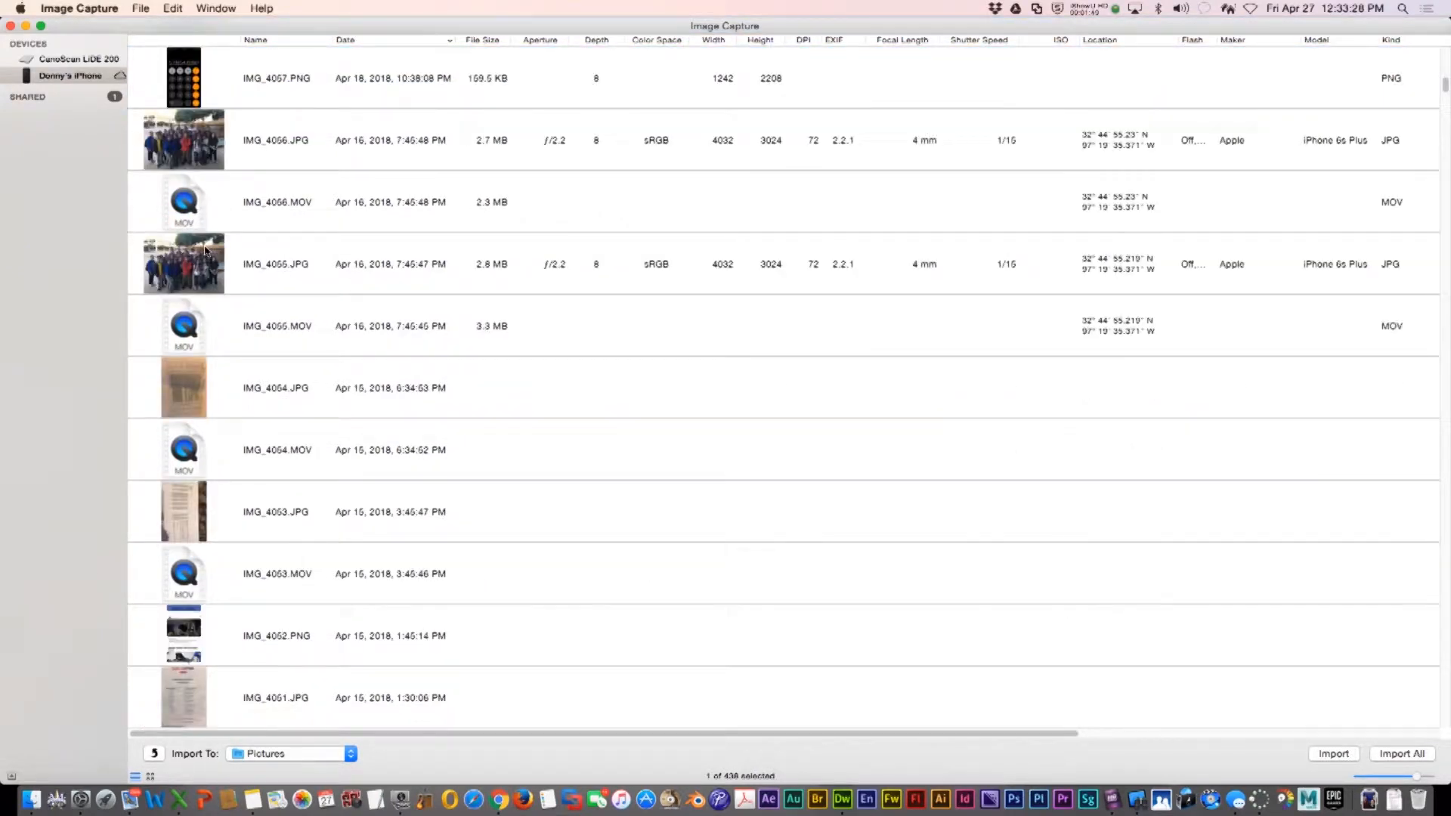
{"action": "scroll", "coordinate": [206, 251], "scroll_direction": "up", "scroll_amount": 10}
{"action": "scroll", "coordinate": [206, 251], "scroll_direction": "down", "scroll_amount": 5}
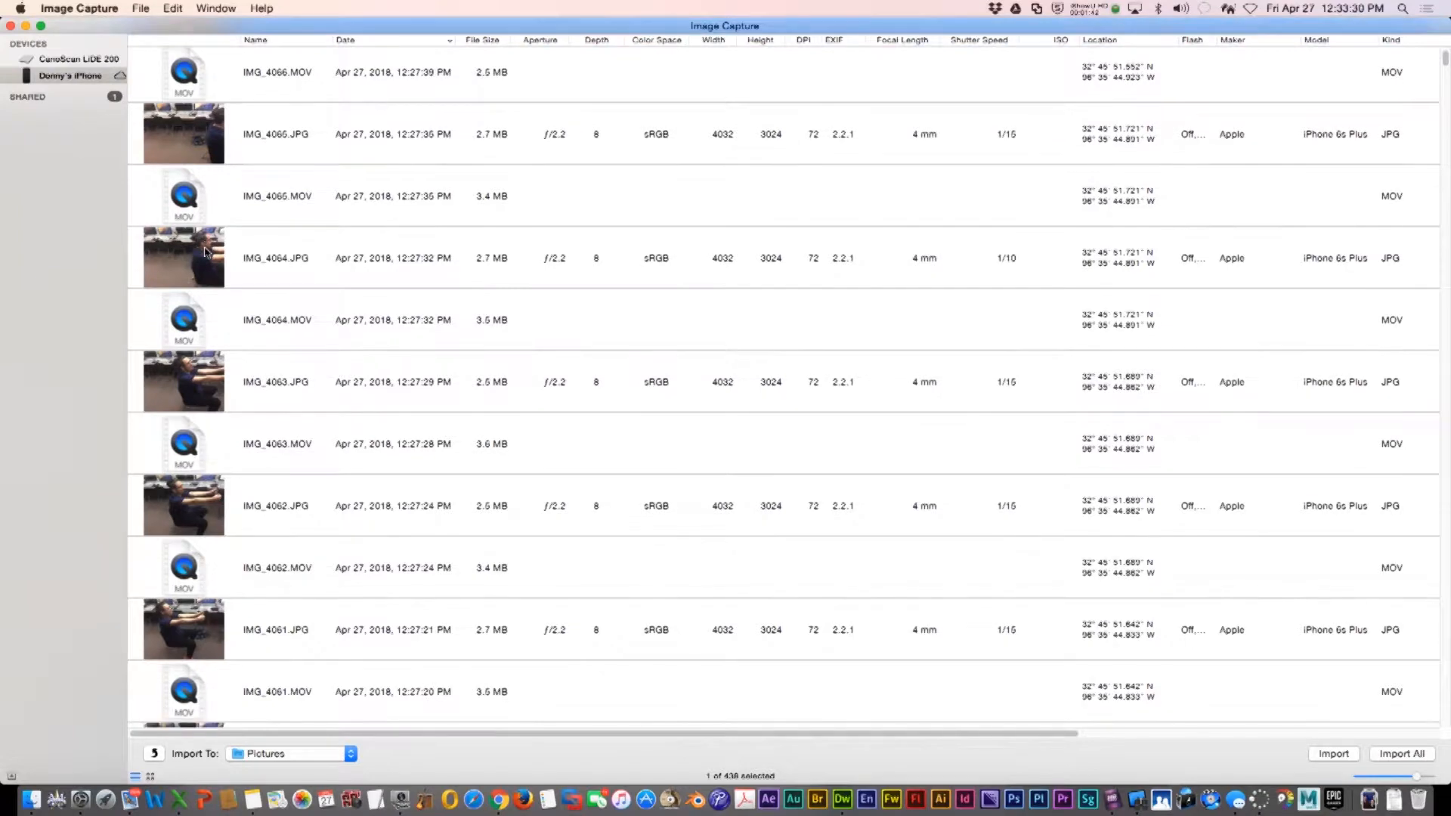
{"action": "scroll", "coordinate": [205, 251], "scroll_direction": "down", "scroll_amount": 3}
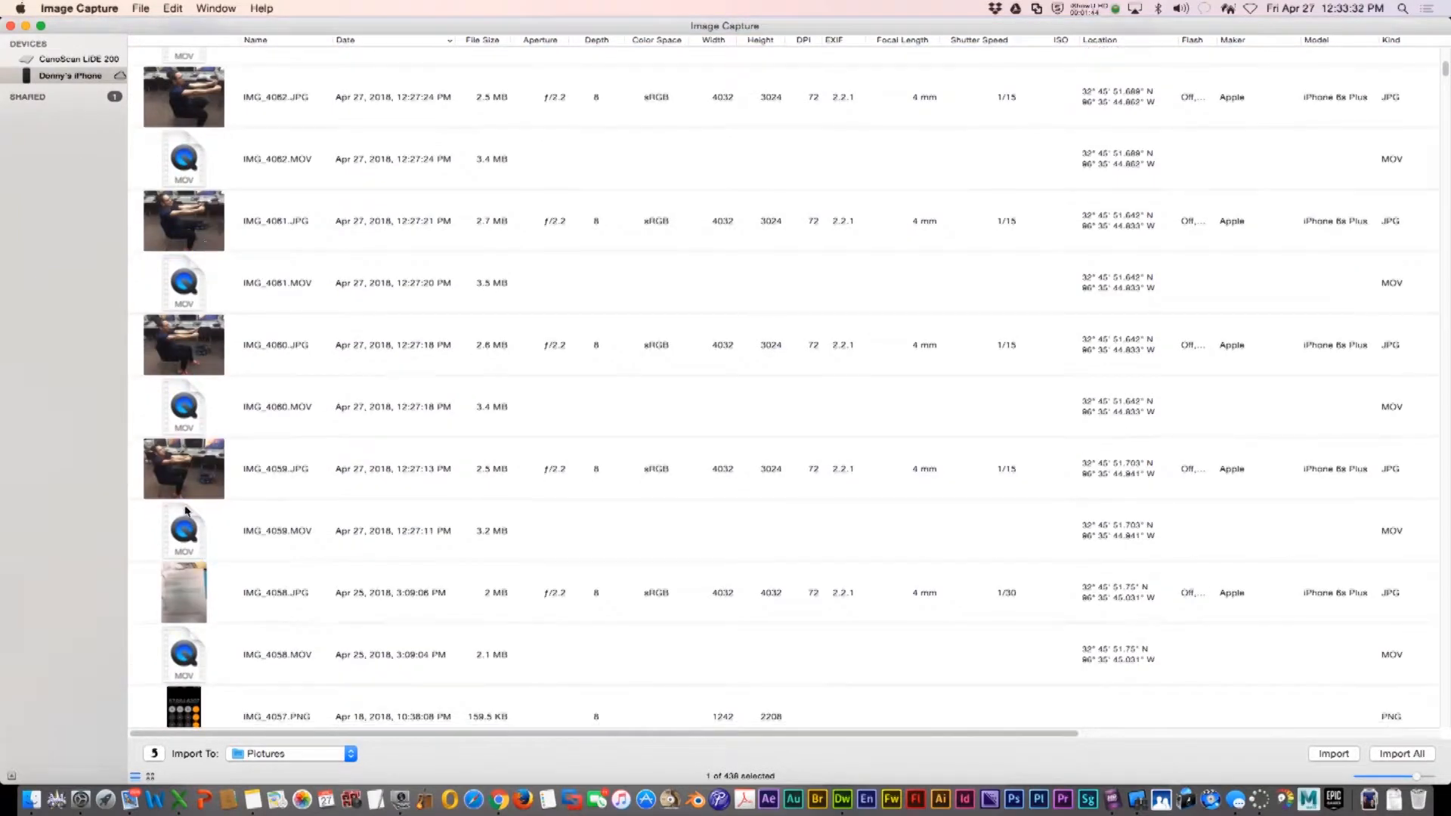
Select the JPG photos IMG_4059 through IMG_4066, leaving out the MOV files
{"action": "left_click", "coordinate": [183, 476]}
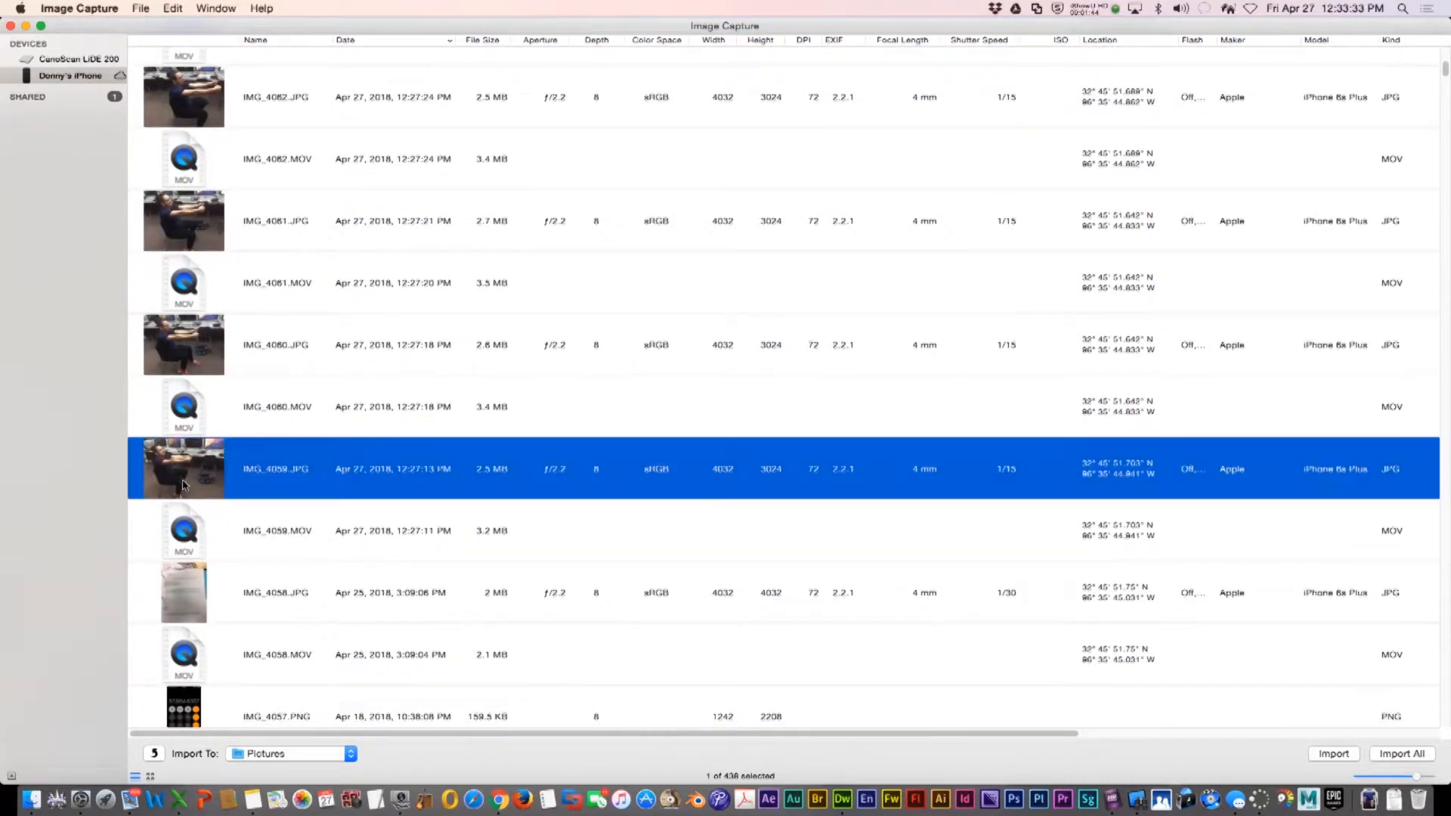
{"action": "left_click", "coordinate": [192, 351], "text": "super"}
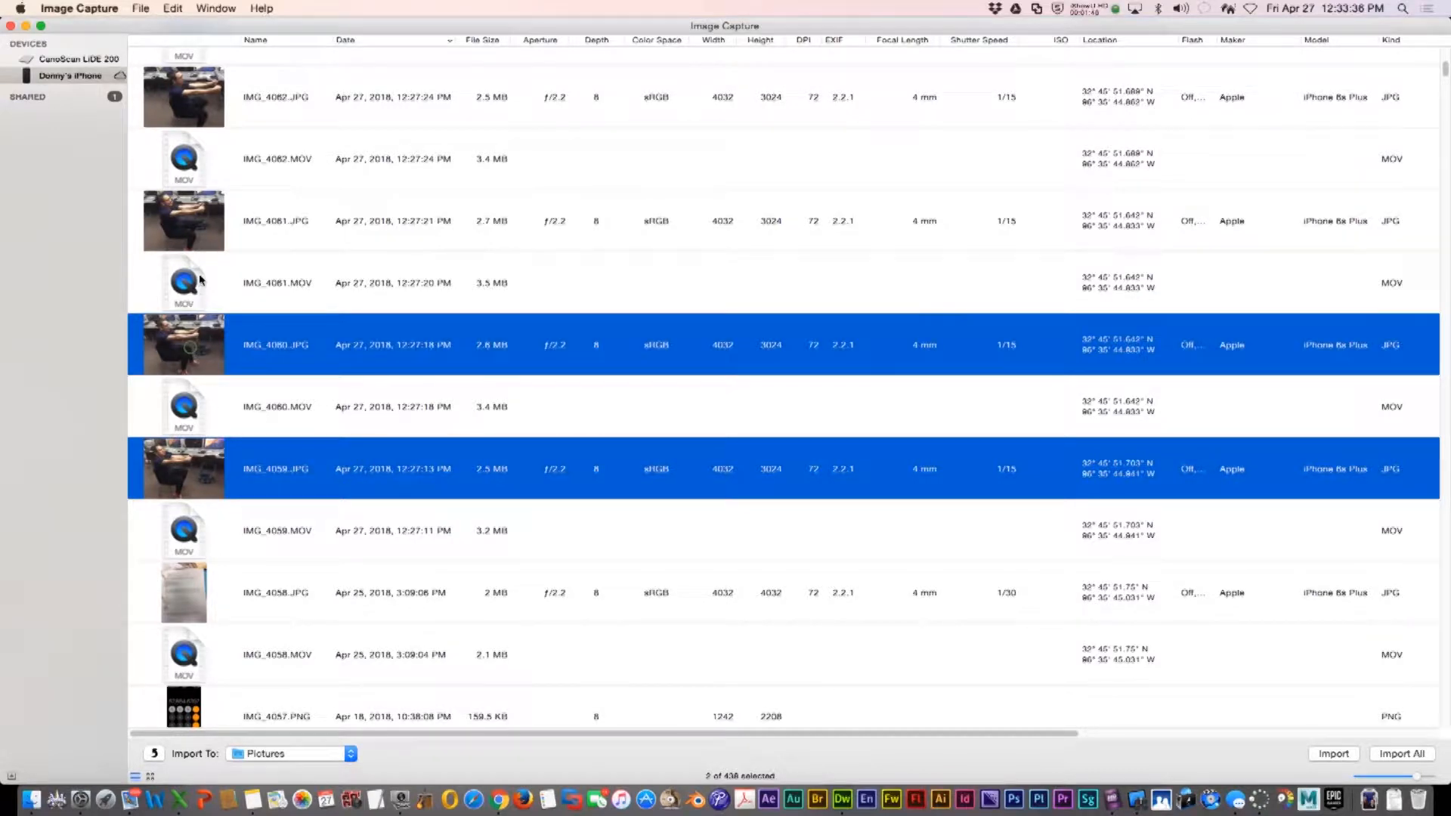
{"action": "left_click", "coordinate": [200, 234], "text": "super"}
{"action": "left_click", "coordinate": [214, 113], "text": "super"}
{"action": "scroll", "coordinate": [211, 189], "scroll_direction": "up", "scroll_amount": 5}
{"action": "left_click", "coordinate": [204, 299], "text": "super"}
{"action": "scroll", "coordinate": [204, 310], "scroll_direction": "up", "scroll_amount": 2}
{"action": "left_click", "coordinate": [207, 247], "text": "super"}
{"action": "scroll", "coordinate": [206, 245], "scroll_direction": "up", "scroll_amount": 1}
{"action": "left_click", "coordinate": [197, 192], "text": "super"}
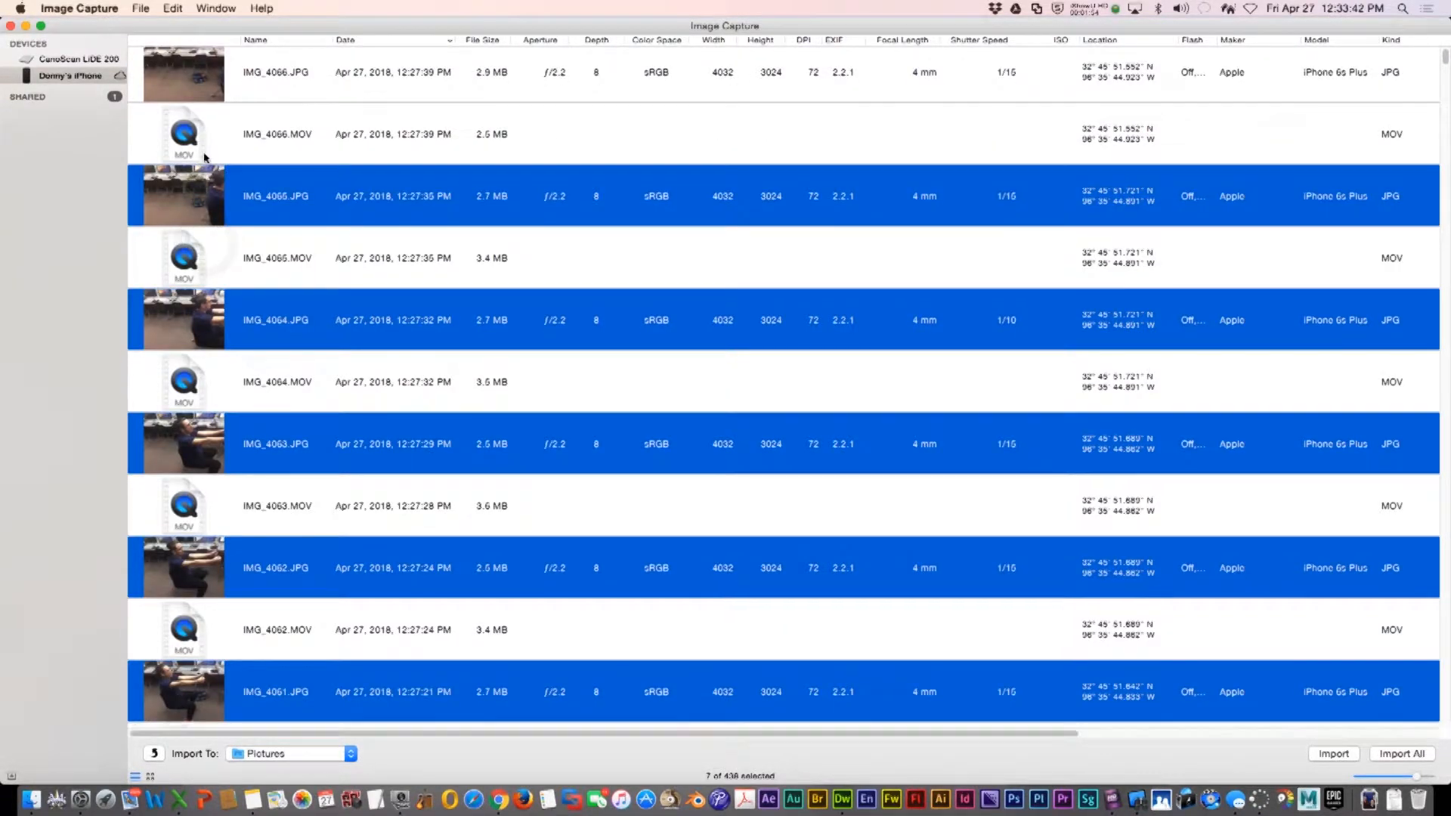
{"action": "left_click", "coordinate": [201, 98], "text": "super"}
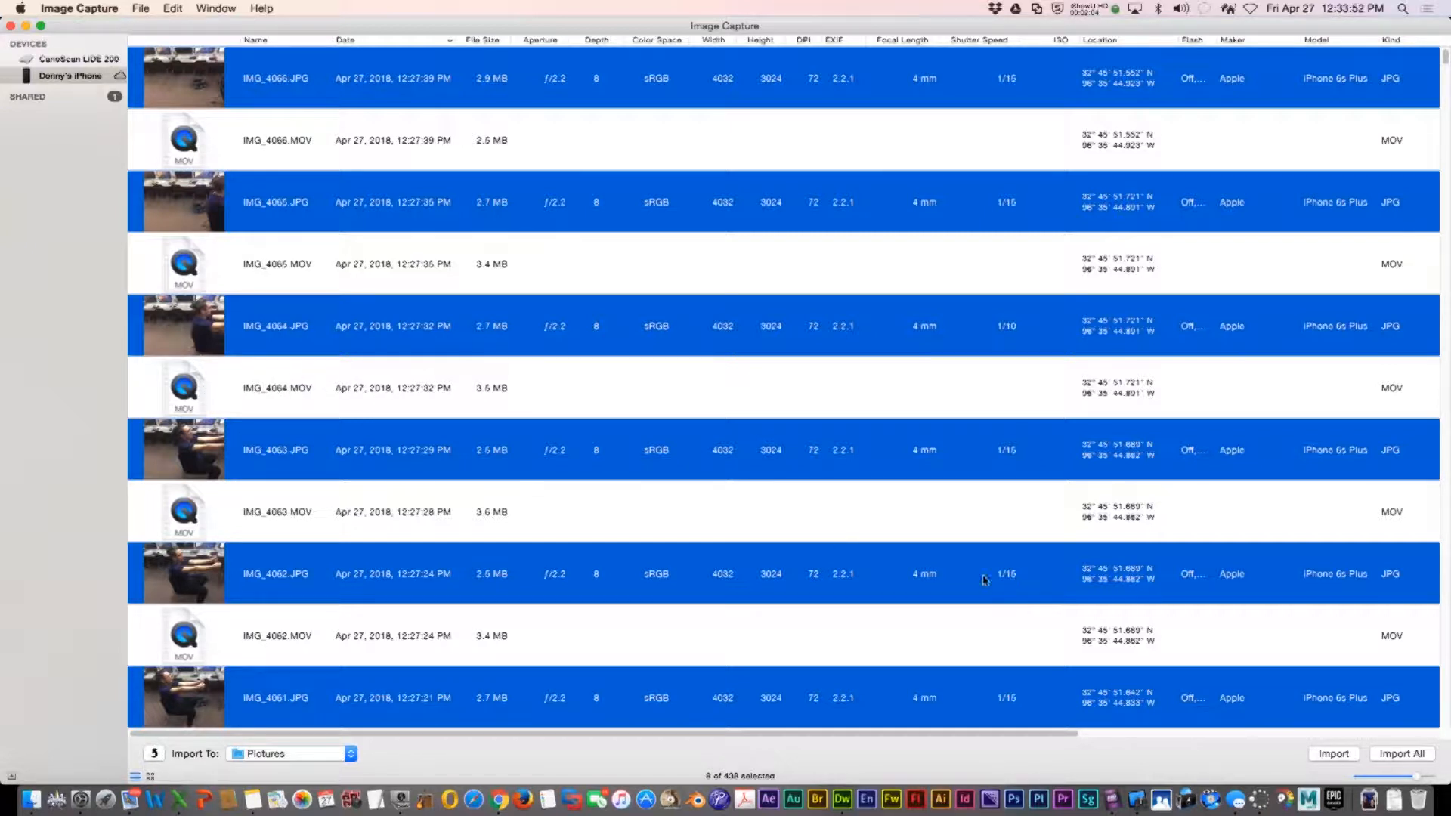
Create a new Desktop folder named stopmotion and set it as the import destination
{"action": "left_click", "coordinate": [350, 755]}
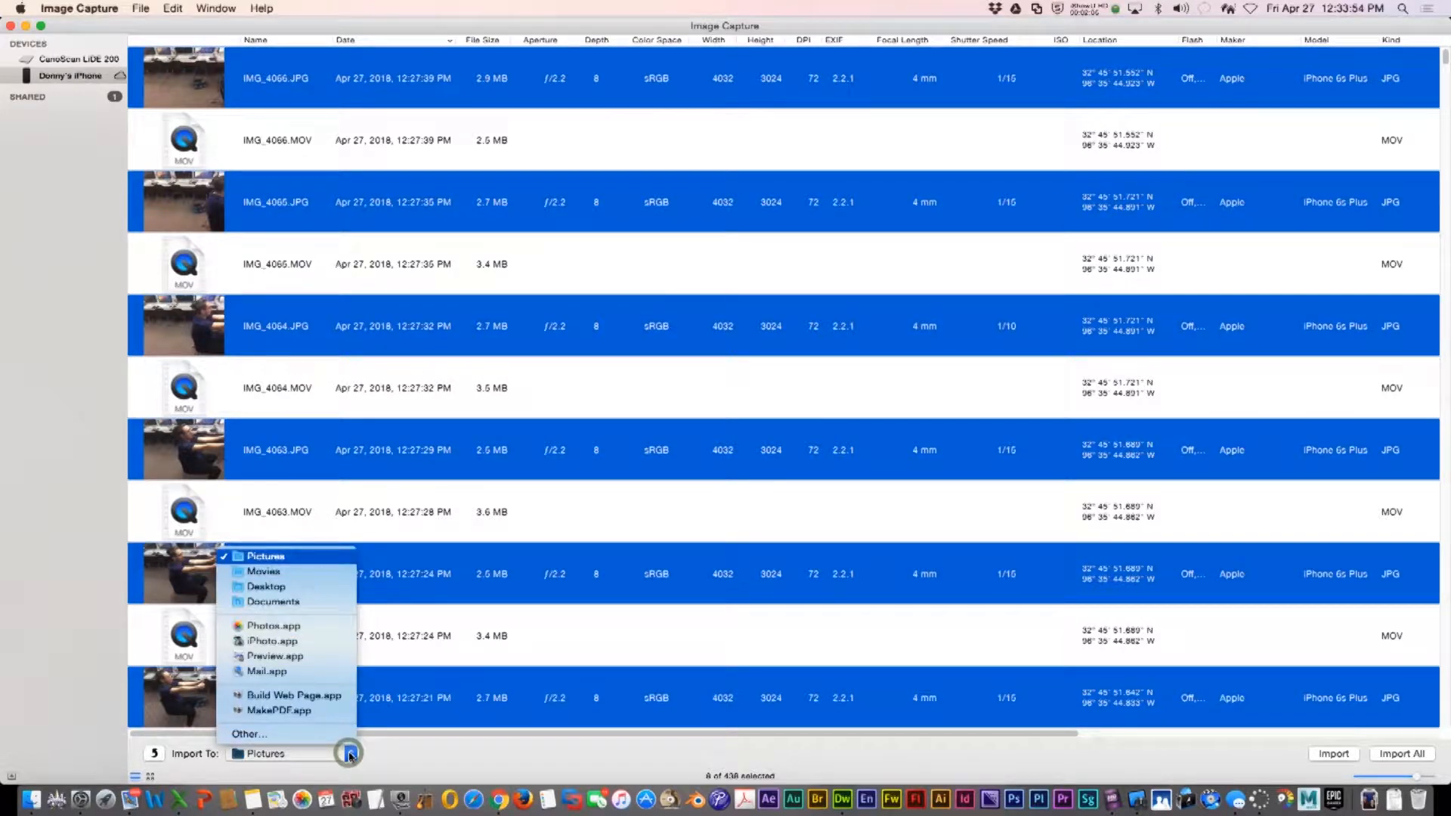
{"action": "left_click", "coordinate": [314, 737]}
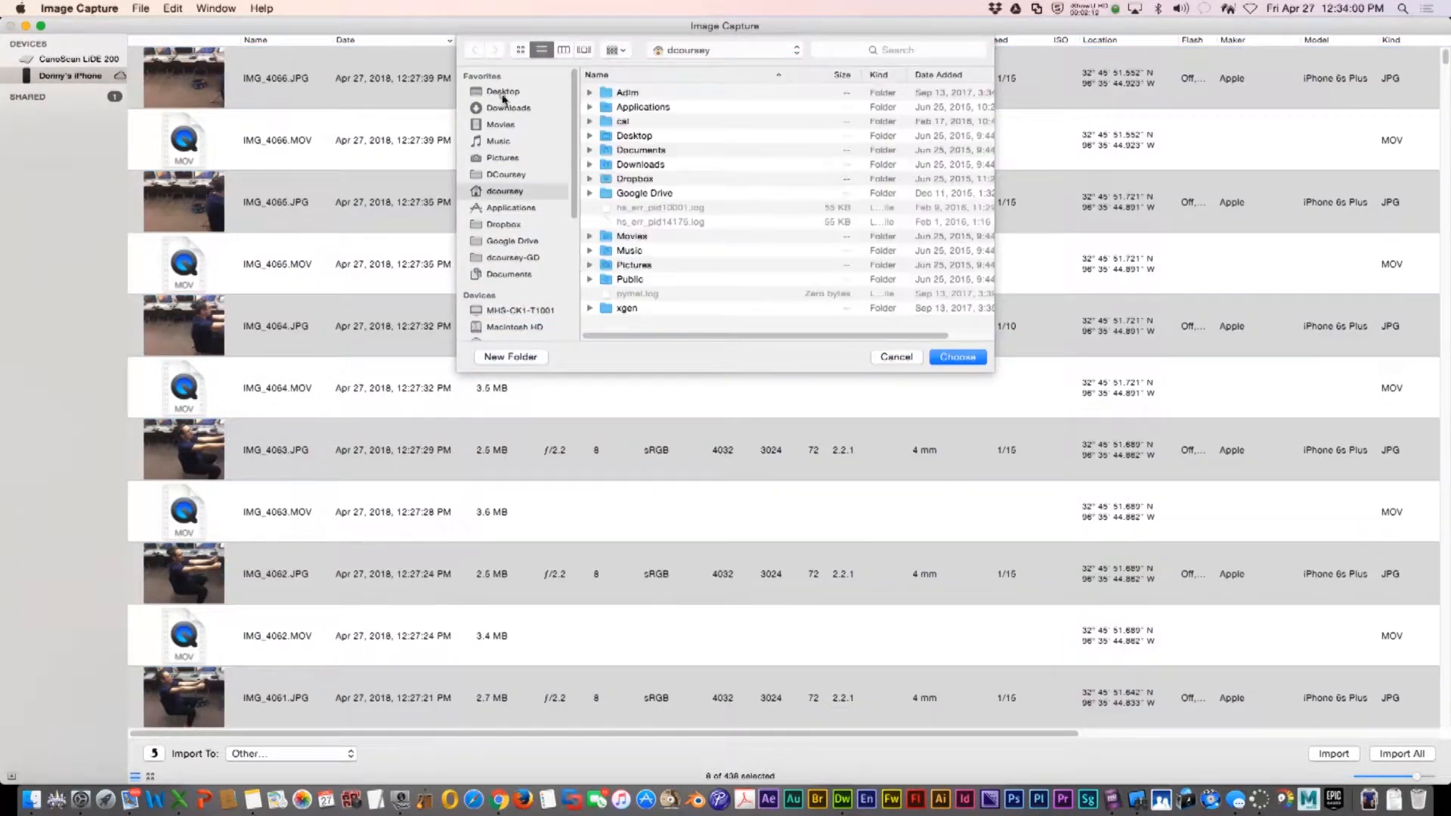
{"action": "left_click", "coordinate": [503, 93]}
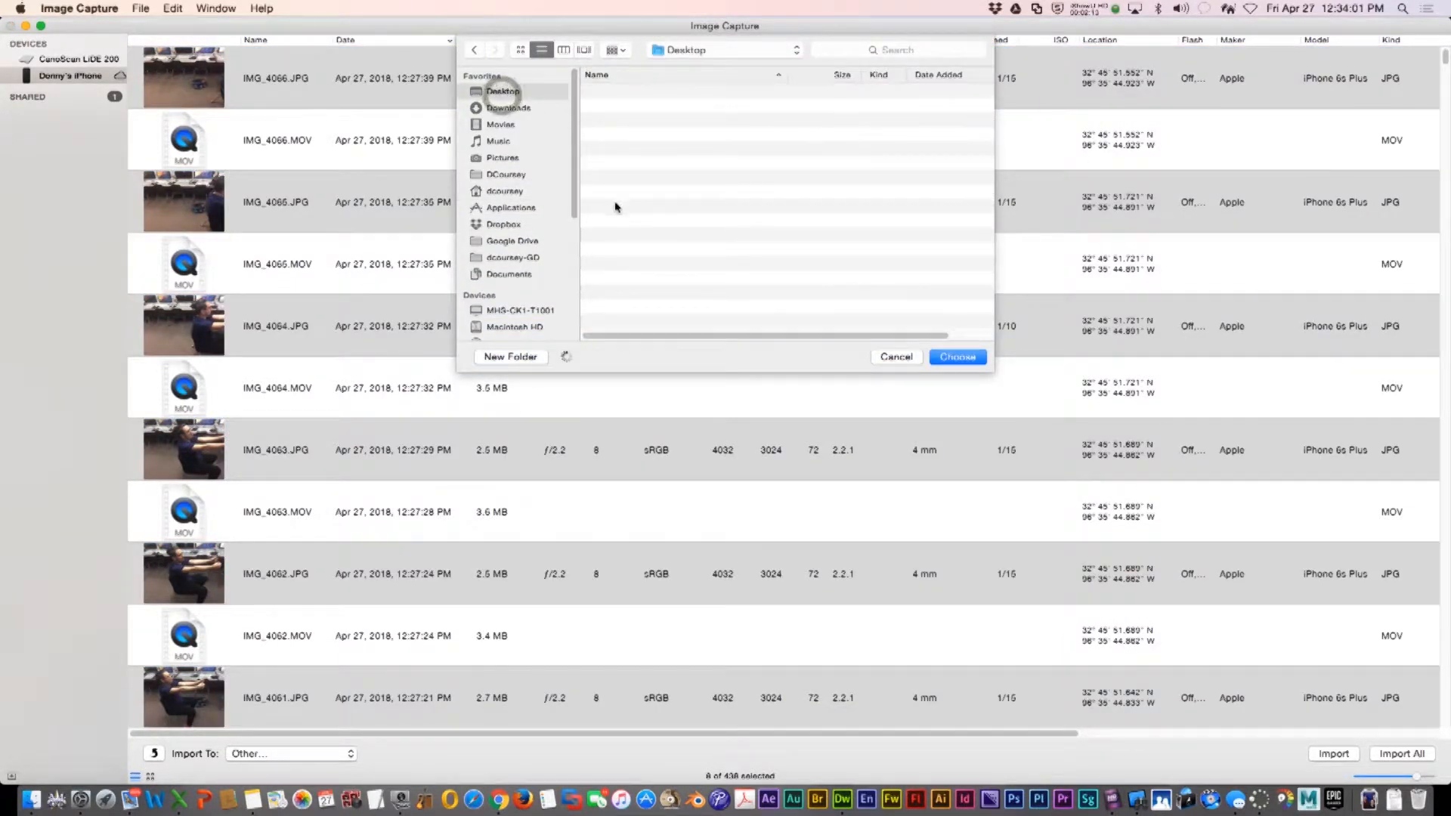
{"action": "left_click", "coordinate": [513, 358]}
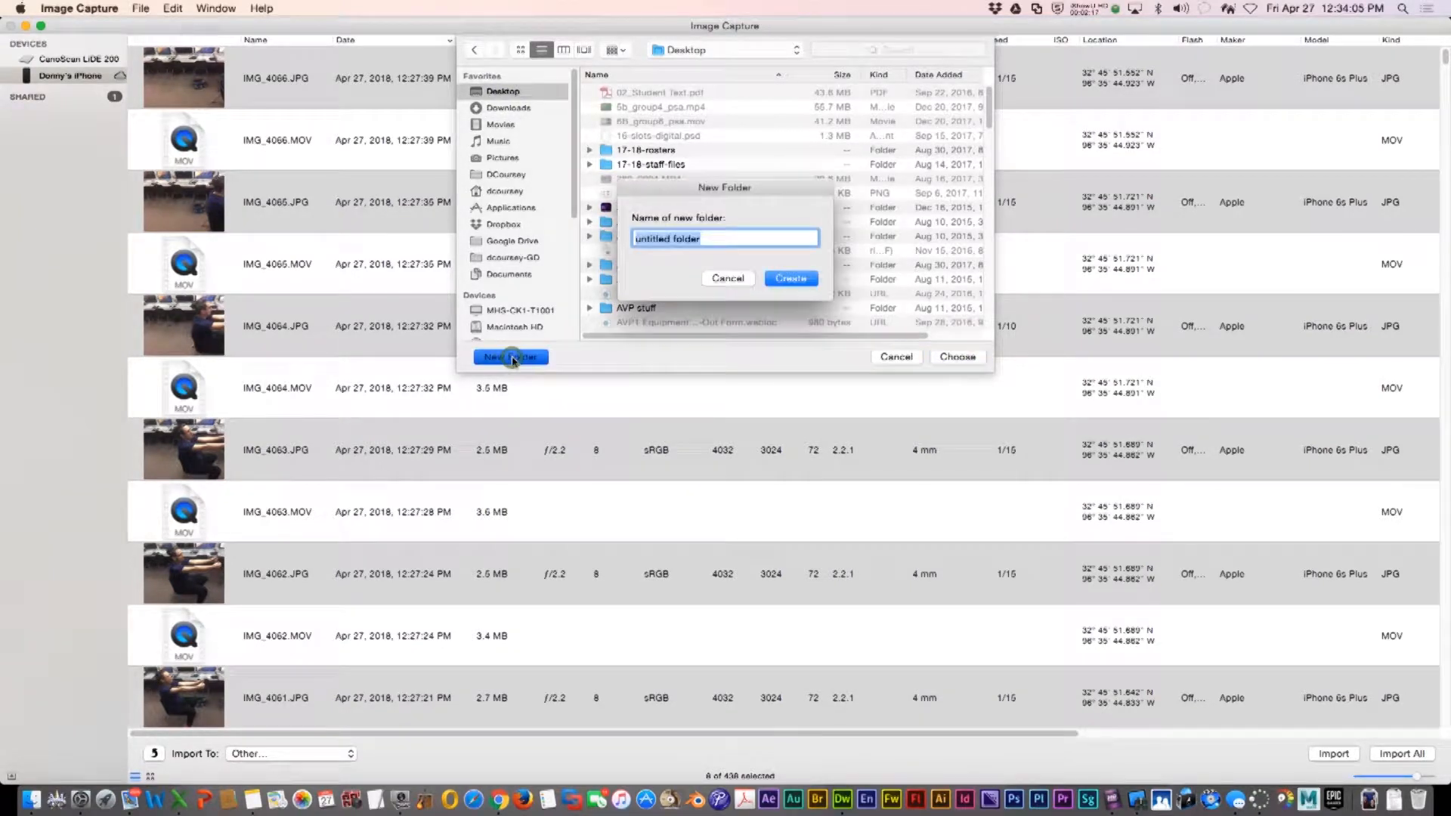
{"action": "type", "text": "stopmotio"}
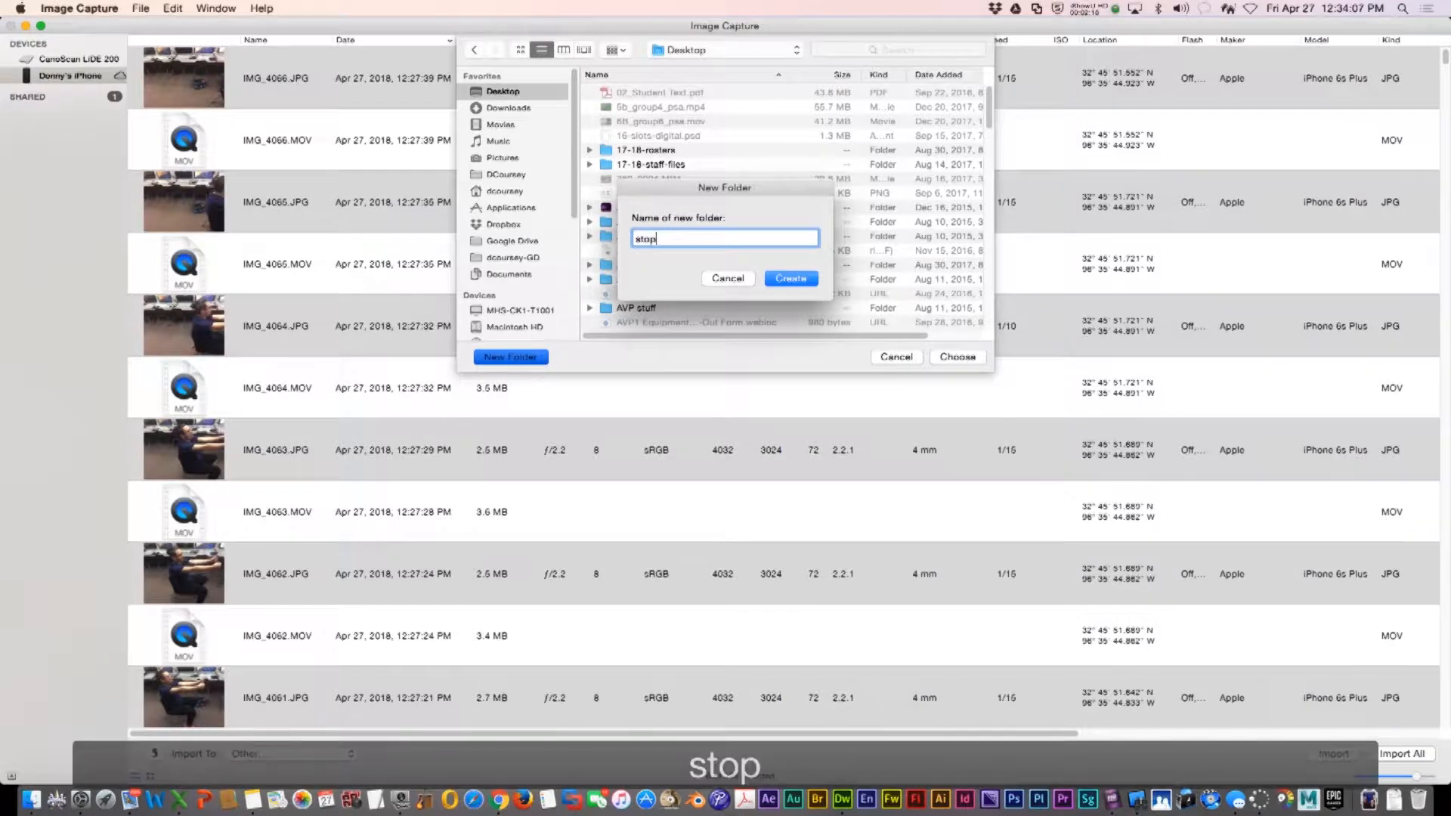
{"action": "key", "text": "Return"}
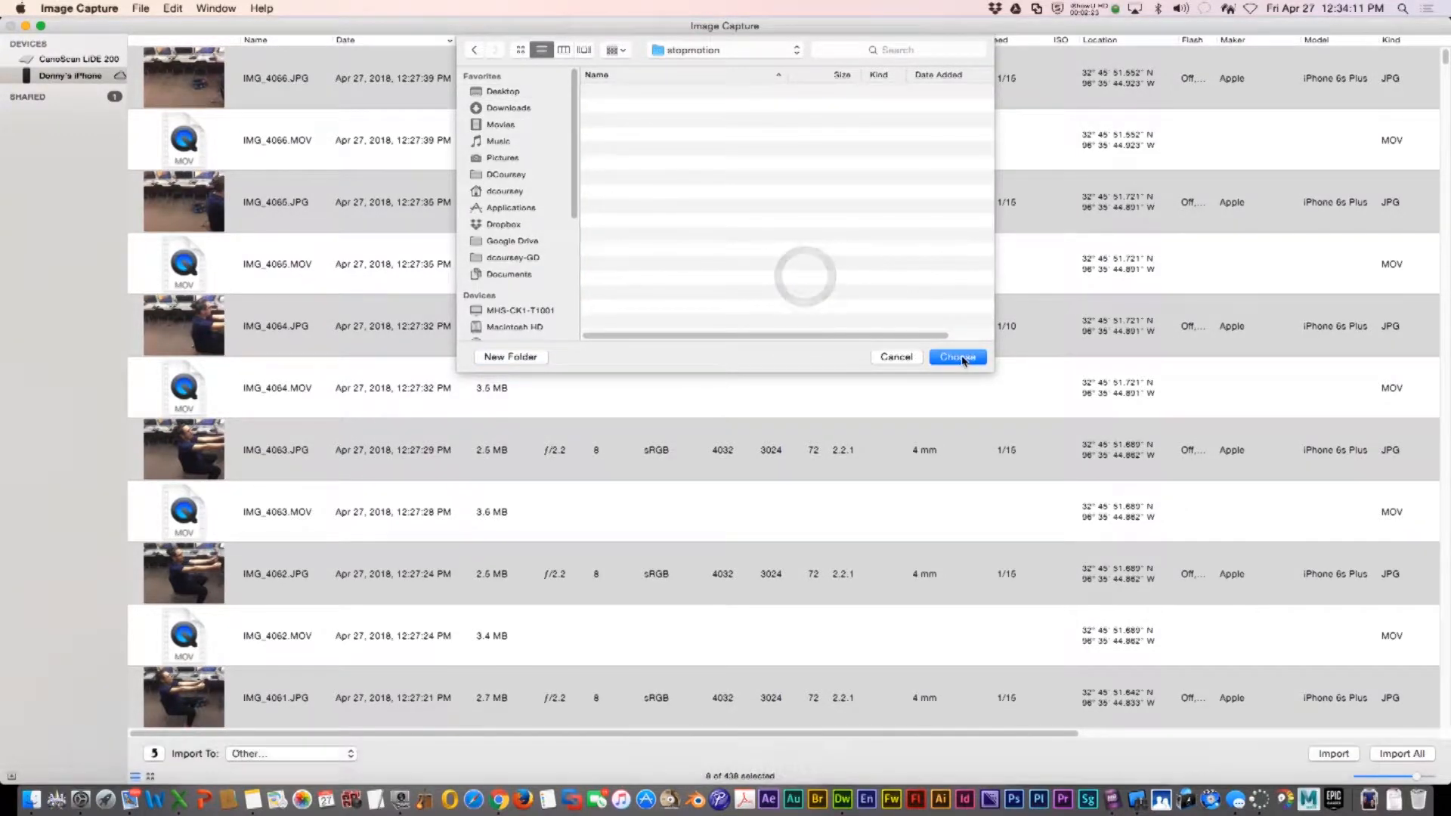
{"action": "left_click", "coordinate": [957, 357]}
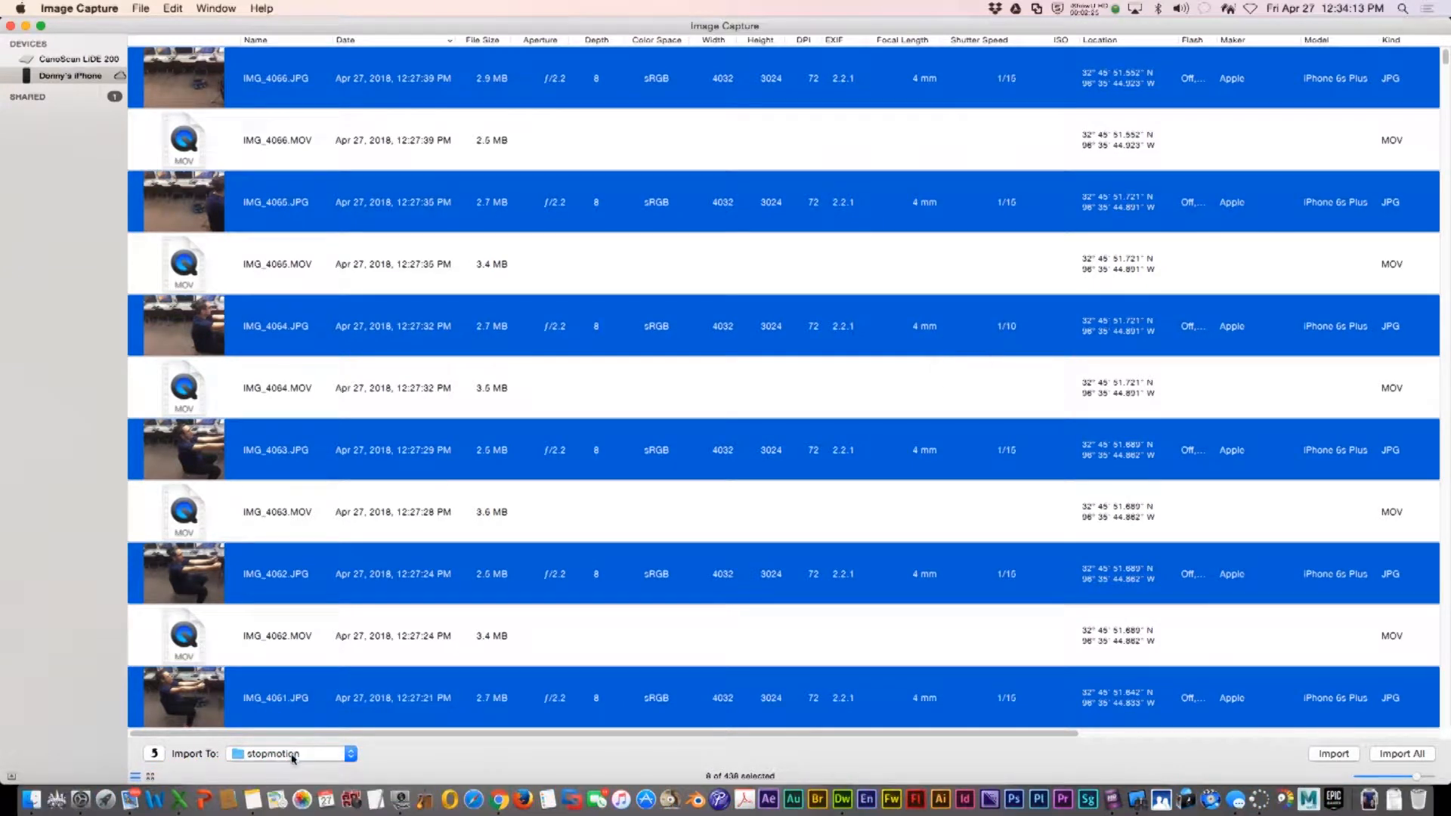
Import the selected photos into the stopmotion folder and quit Image Capture
{"action": "left_click", "coordinate": [1334, 754]}
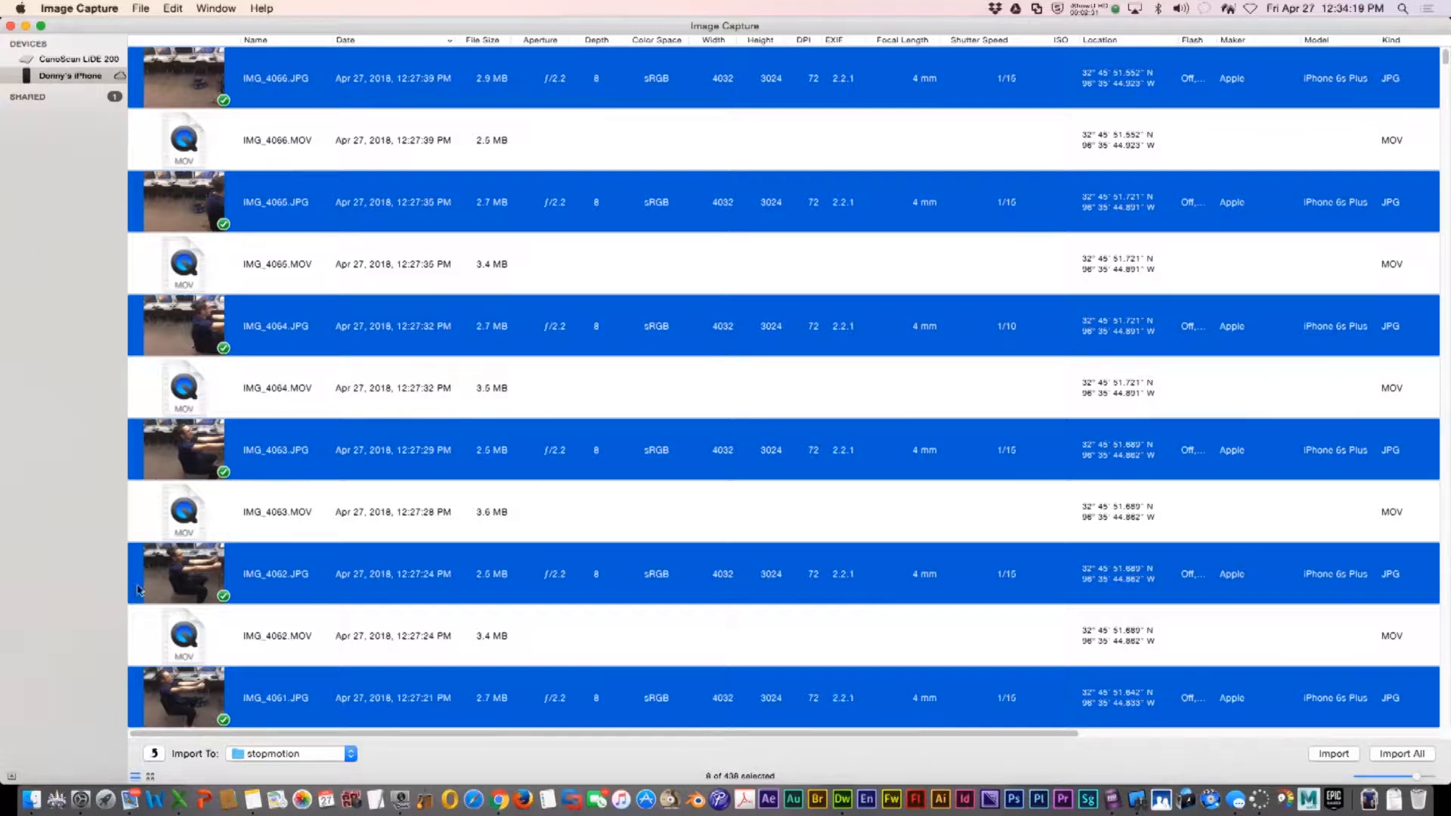
{"action": "left_click", "coordinate": [104, 6]}
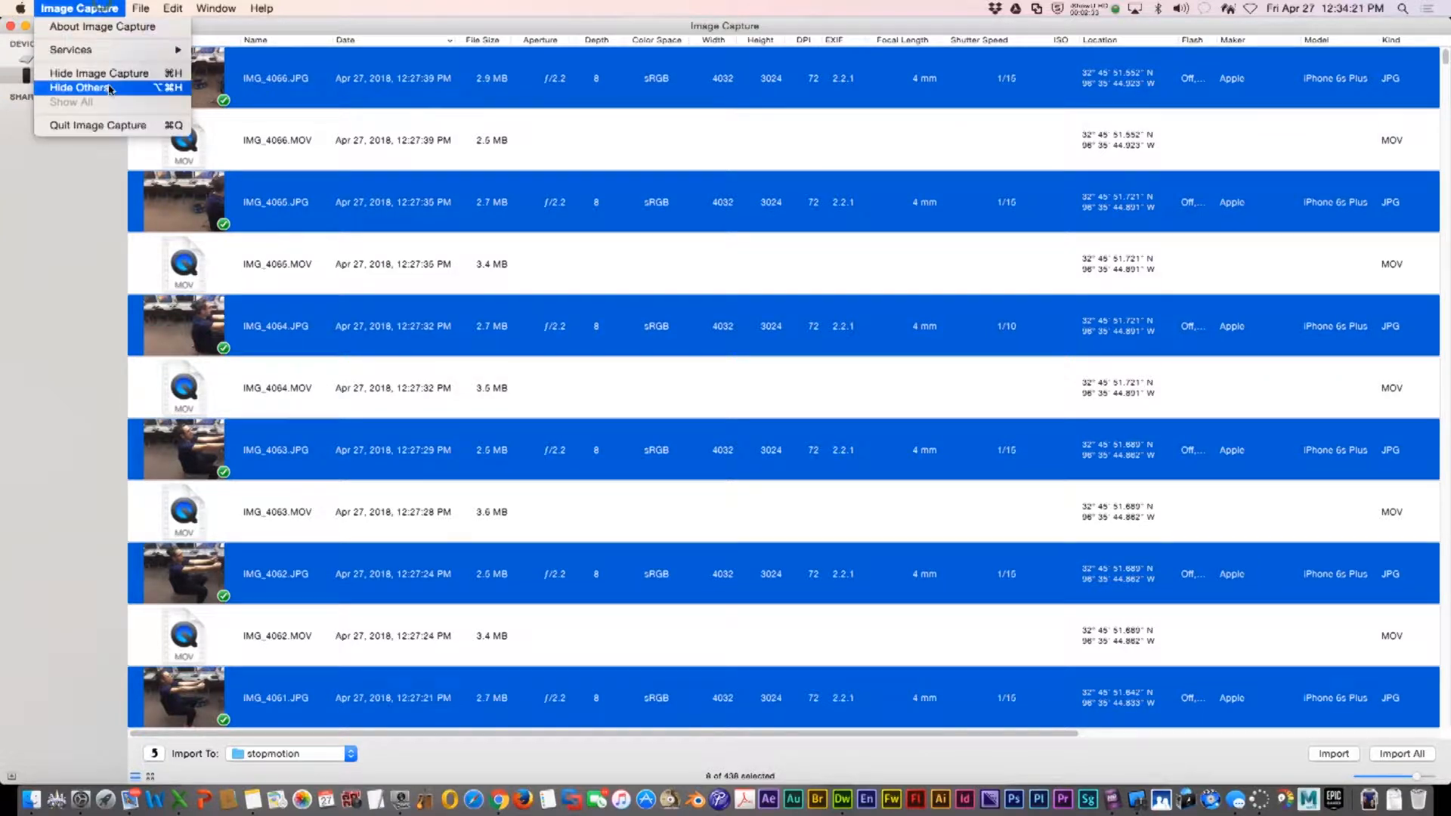
{"action": "left_click", "coordinate": [112, 125]}
Open the stopmotion folder on the Desktop in Finder
{"action": "left_click", "coordinate": [34, 806]}
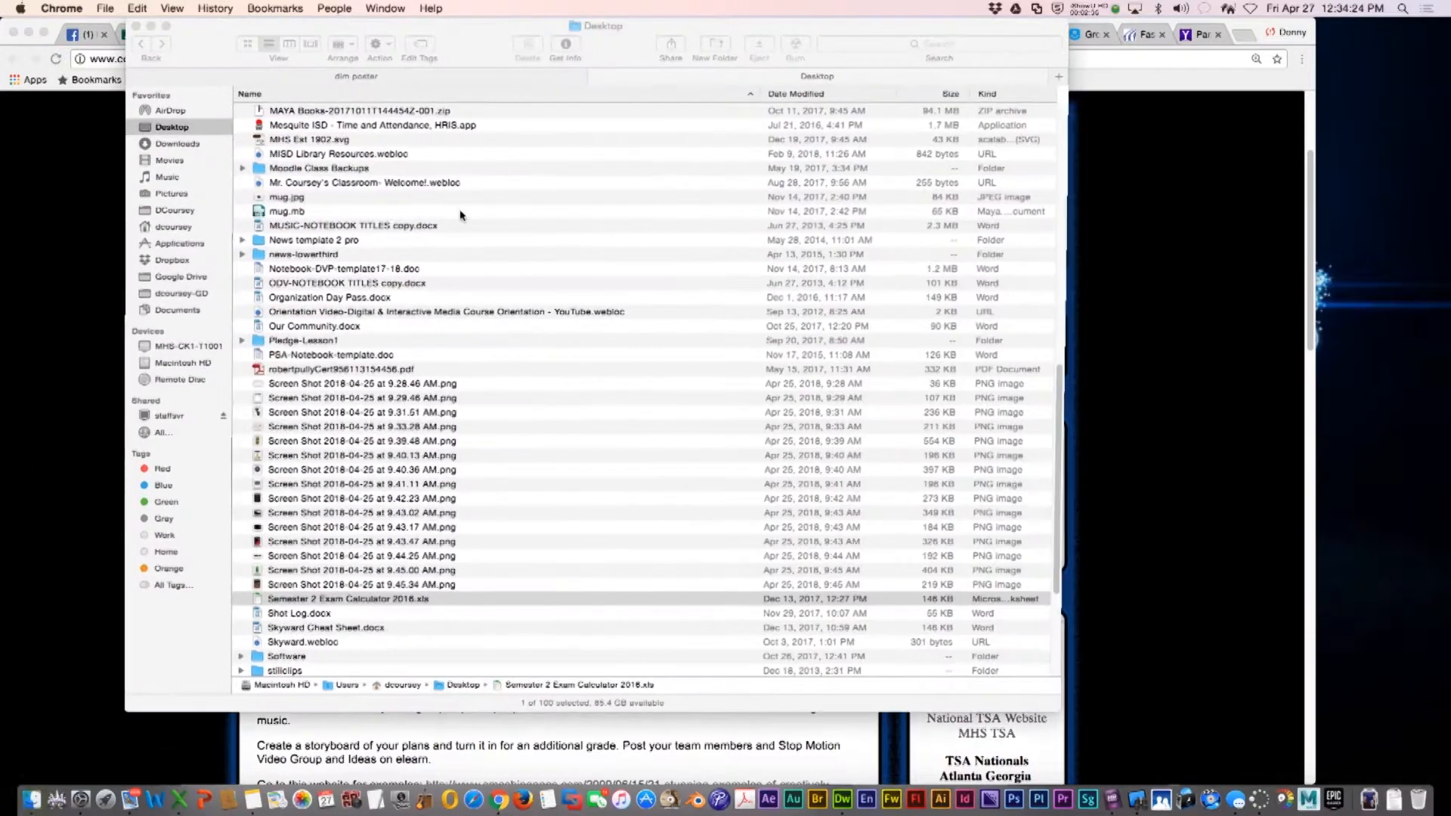
{"action": "scroll", "coordinate": [368, 663], "scroll_direction": "down", "scroll_amount": 3}
{"action": "scroll", "coordinate": [368, 663], "scroll_direction": "down", "scroll_amount": 5}
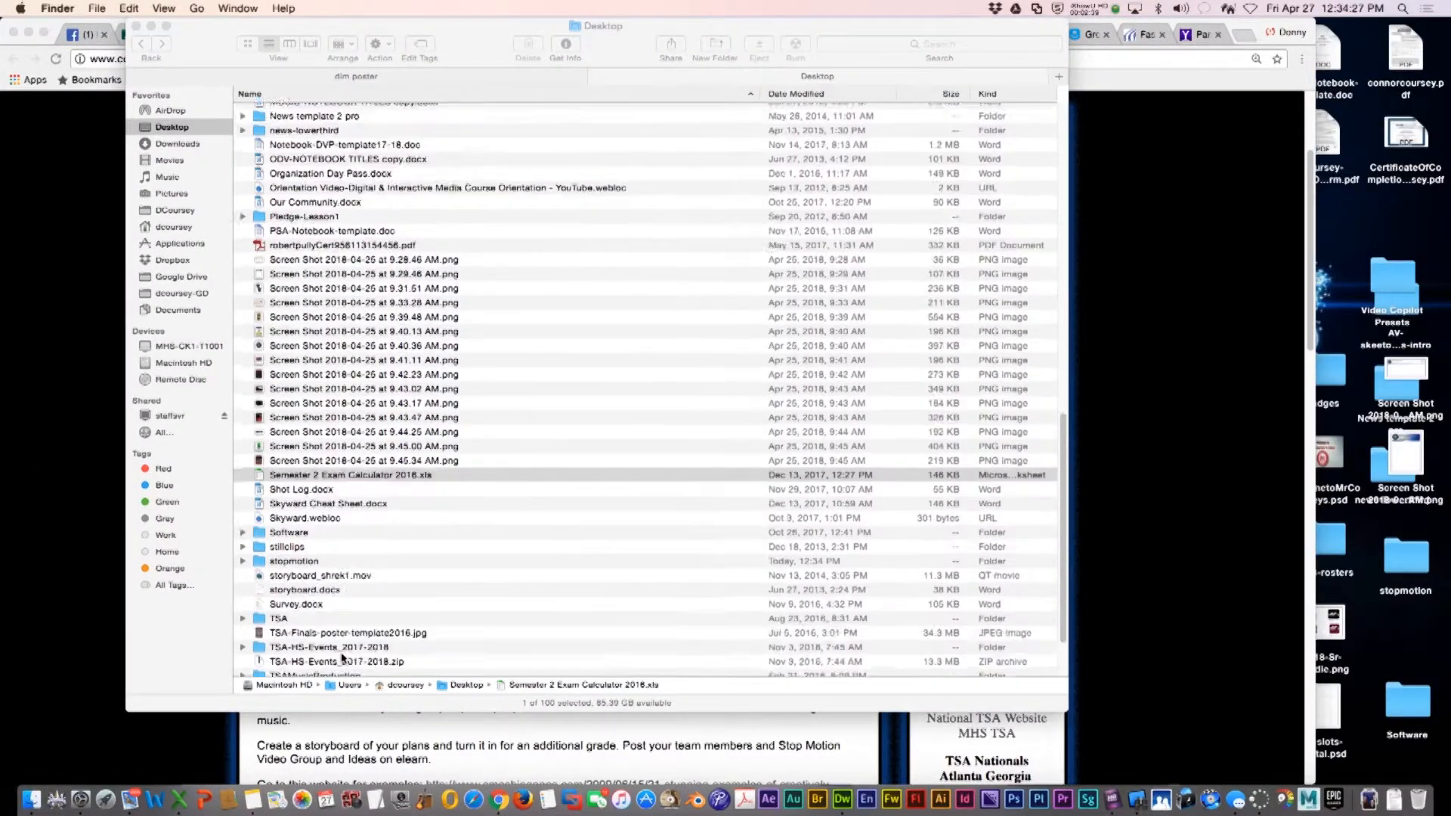
{"action": "double_click", "coordinate": [298, 485]}
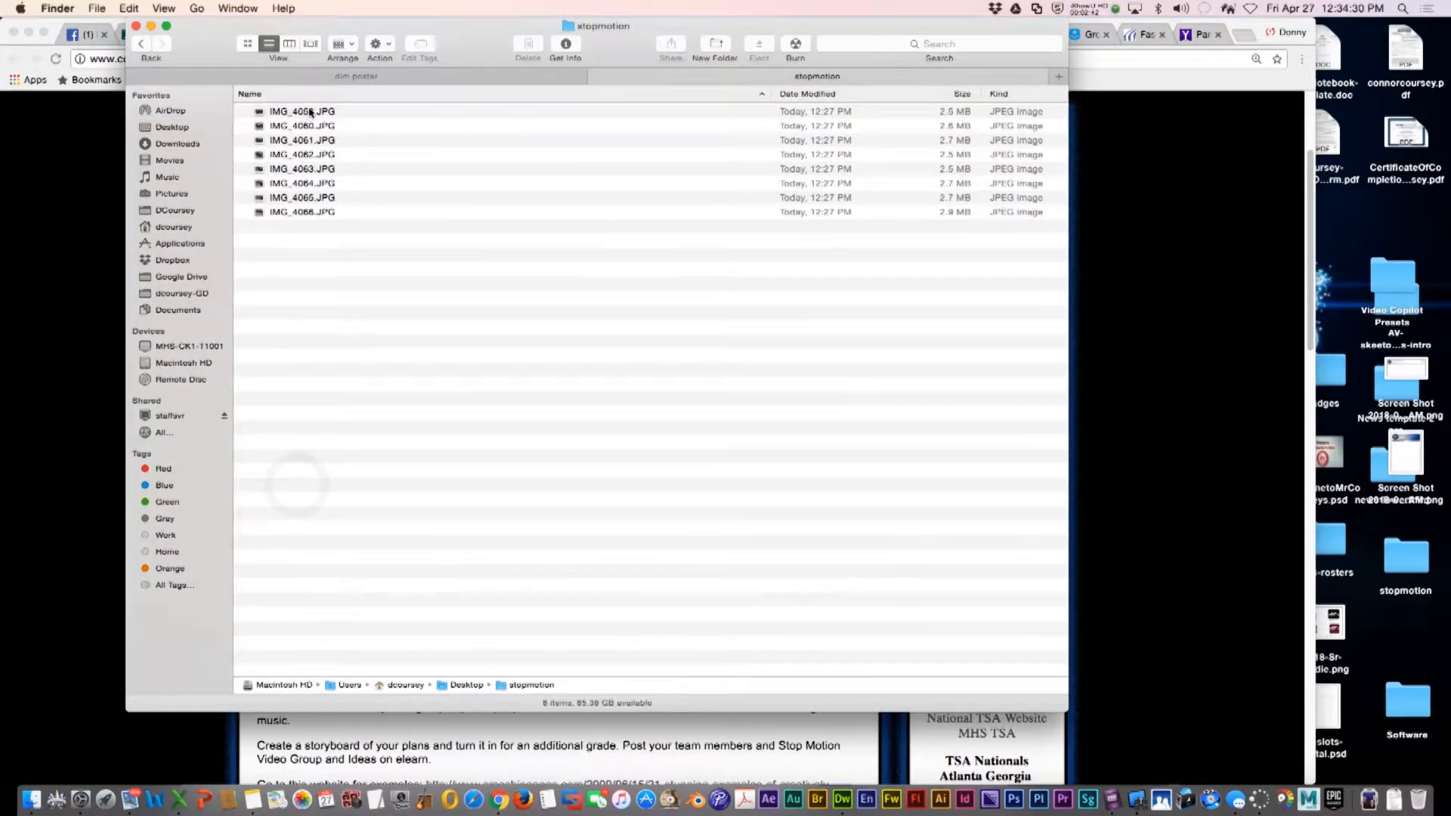
Preview the imported photos in sequence with Quick Look, stepping forward and back through them
{"action": "left_click", "coordinate": [309, 112]}
{"action": "key", "text": "space"}
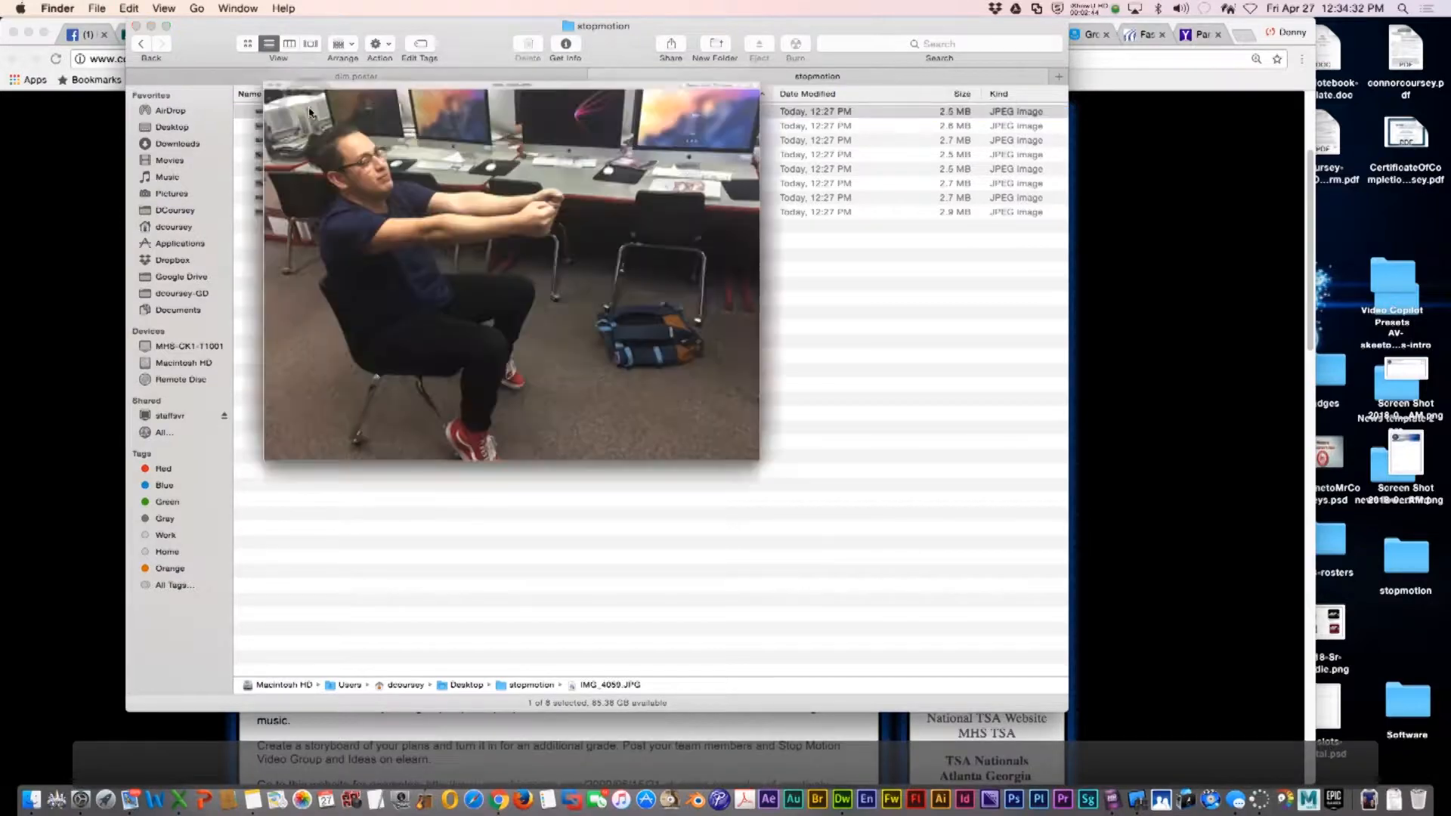
{"action": "key", "text": "Down"}
{"action": "key", "text": "Down"}
{"action": "key", "text": "Down"}
{"action": "key", "text": "Down"}
{"action": "key", "text": "Down"}
{"action": "key", "text": "Down"}
{"action": "key", "text": "Down"}
{"action": "key", "text": "Down"}
{"action": "key", "text": "Down"}
{"action": "key", "text": "Up"}
{"action": "key", "text": "Up"}
{"action": "key", "text": "Up"}
{"action": "key", "text": "Up"}
{"action": "key", "text": "Up"}
{"action": "key", "text": "Up"}
{"action": "key", "text": "Up"}
{"action": "key", "text": "Up"}
{"action": "key", "text": "Up"}
{"action": "key", "text": "Up"}
{"action": "key", "text": "Up"}
{"action": "key", "text": "Up"}
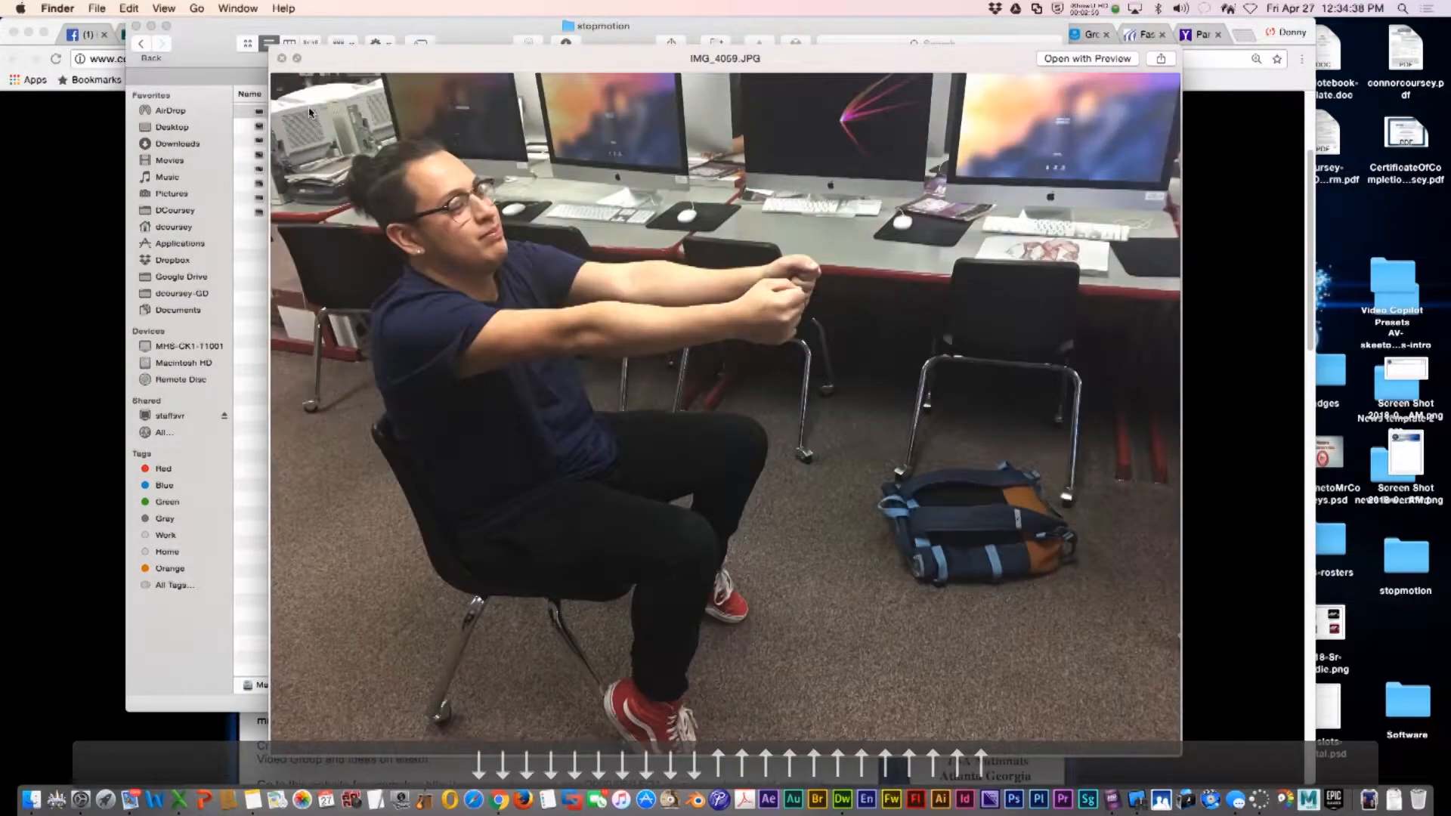
{"action": "key", "text": "Down"}
{"action": "key", "text": "Down"}
{"action": "key", "text": "Down"}
{"action": "key", "text": "Down"}
{"action": "key", "text": "Down"}
{"action": "key", "text": "Down"}
{"action": "key", "text": "Down"}
{"action": "key", "text": "Down"}
{"action": "key", "text": "Down"}
{"action": "key", "text": "Down"}
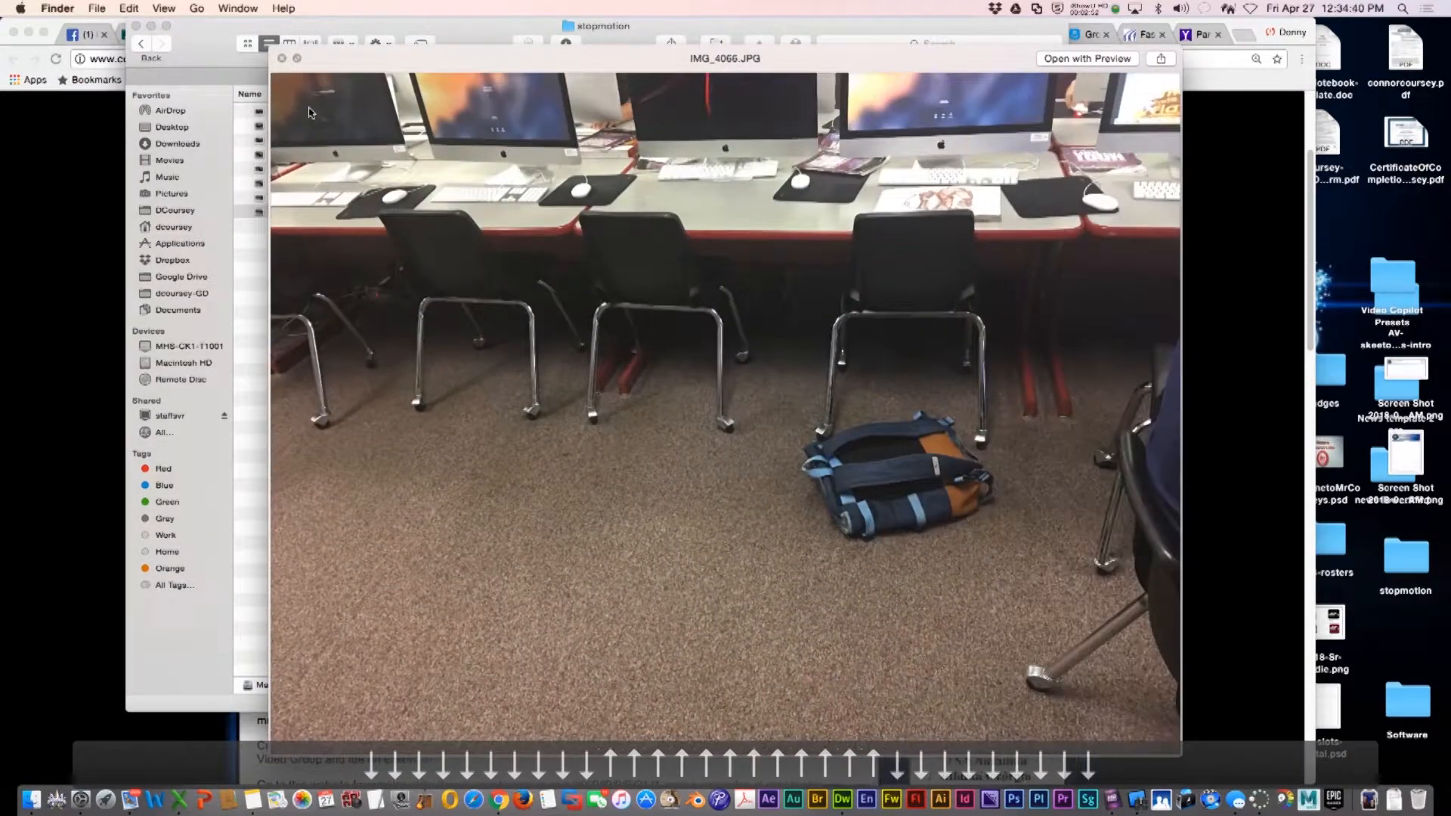
{"action": "key", "text": "Up"}
{"action": "key", "text": "Up"}
{"action": "key", "text": "Up"}
{"action": "key", "text": "Up"}
{"action": "key", "text": "Up"}
{"action": "key", "text": "Up"}
{"action": "key", "text": "Up"}
{"action": "key", "text": "Down"}
{"action": "key", "text": "Down"}
{"action": "key", "text": "Down"}
{"action": "key", "text": "Up"}
{"action": "key", "text": "Up"}
{"action": "key", "text": "Up"}
{"action": "key", "text": "Up"}
{"action": "key", "text": "Up"}
{"action": "key", "text": "Up"}
{"action": "key", "text": "Up"}
{"action": "key", "text": "space"}
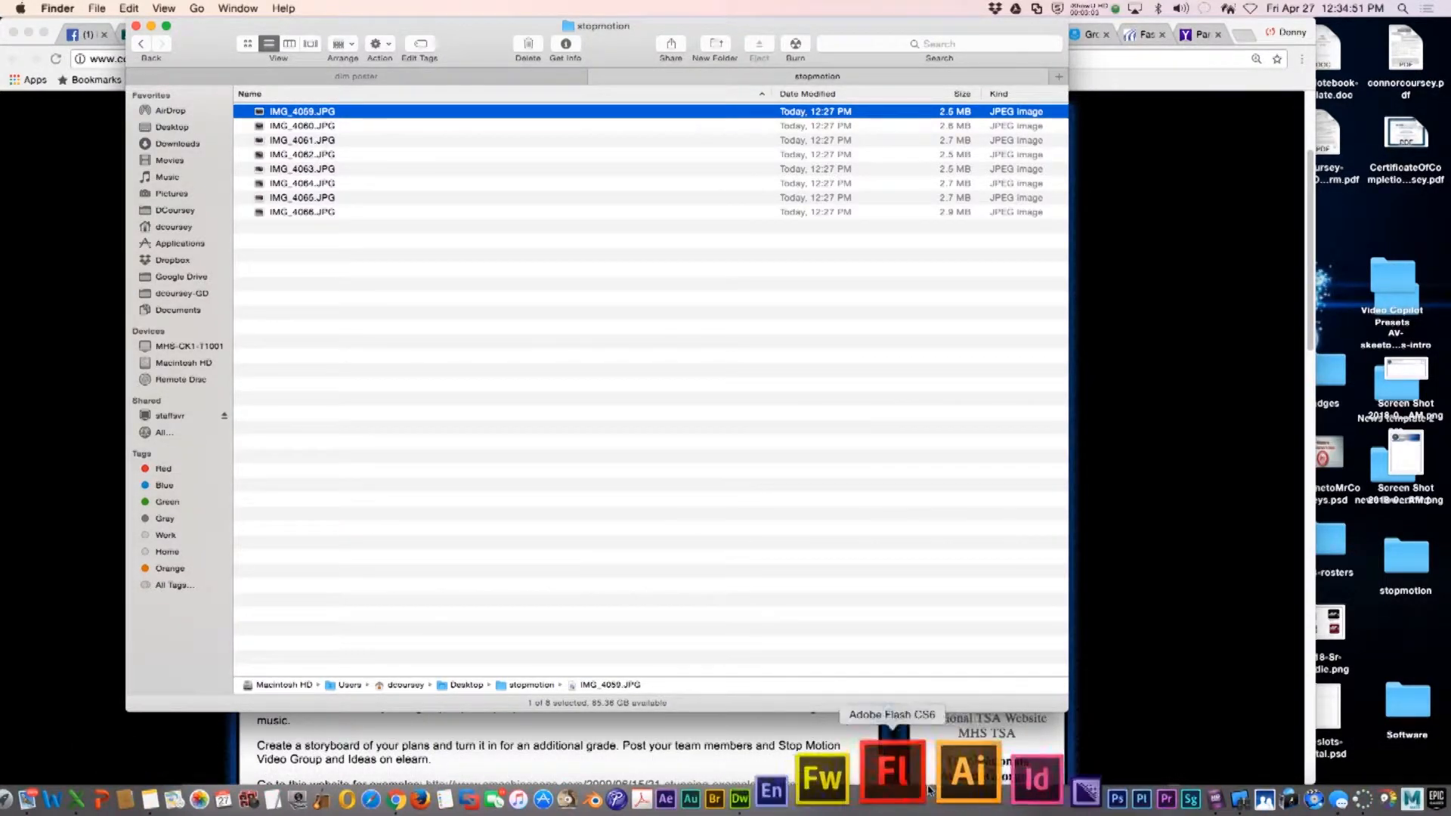
Launch Premiere Pro, start a new project and set its location to the stopmotion folder on the Desktop
{"action": "left_click", "coordinate": [1070, 776]}
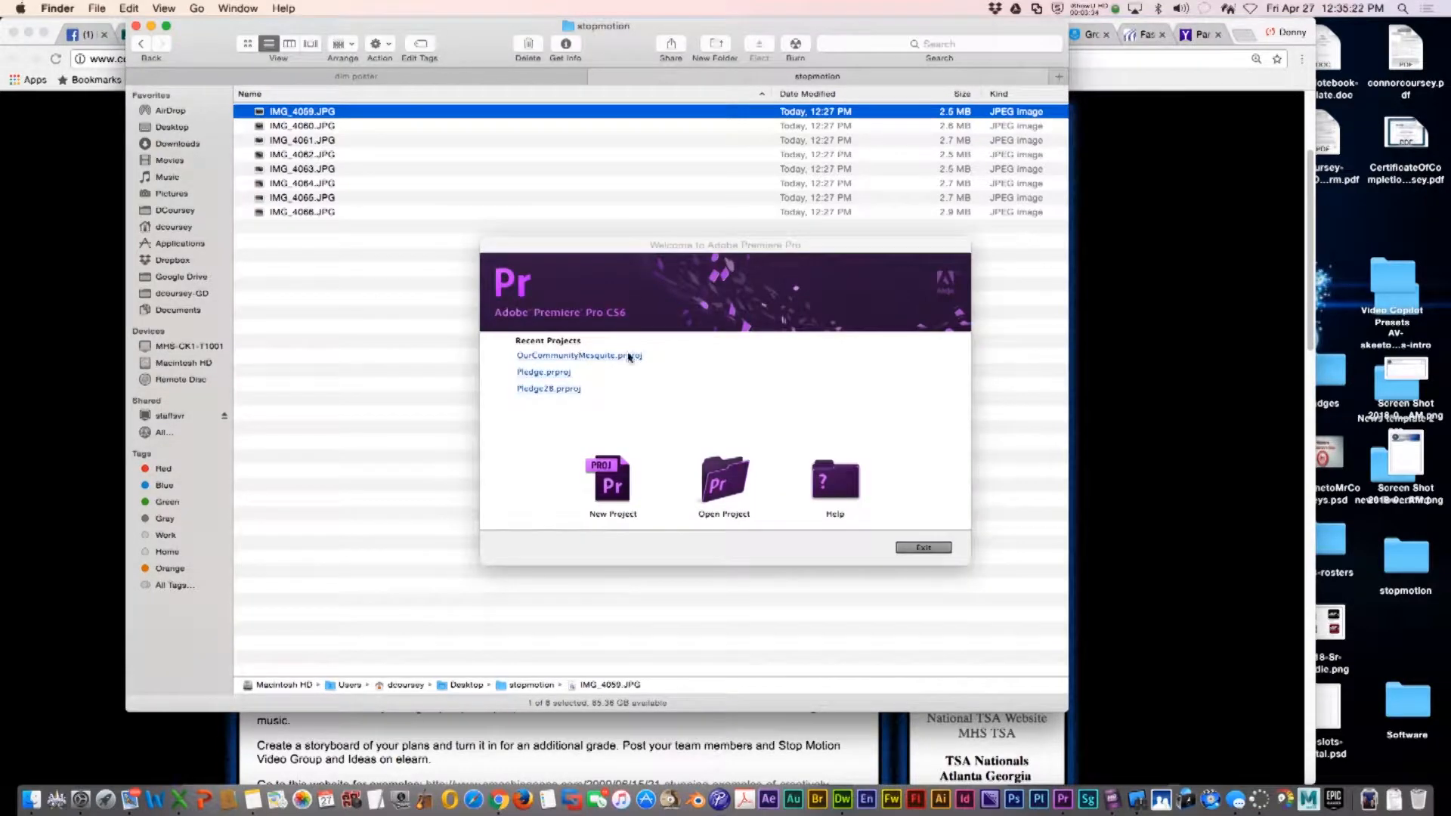
{"action": "left_click", "coordinate": [601, 485]}
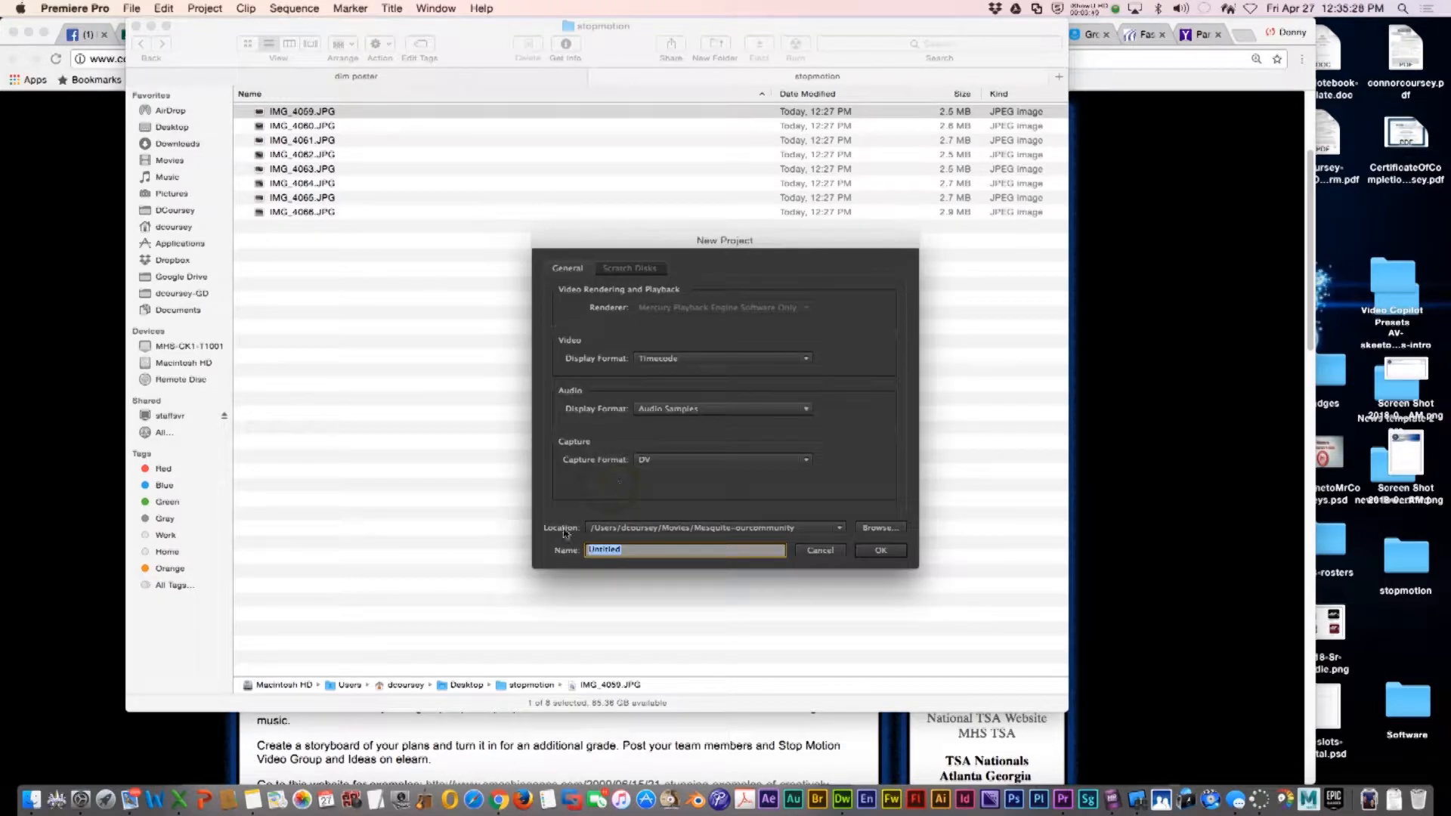
{"action": "left_click", "coordinate": [889, 530]}
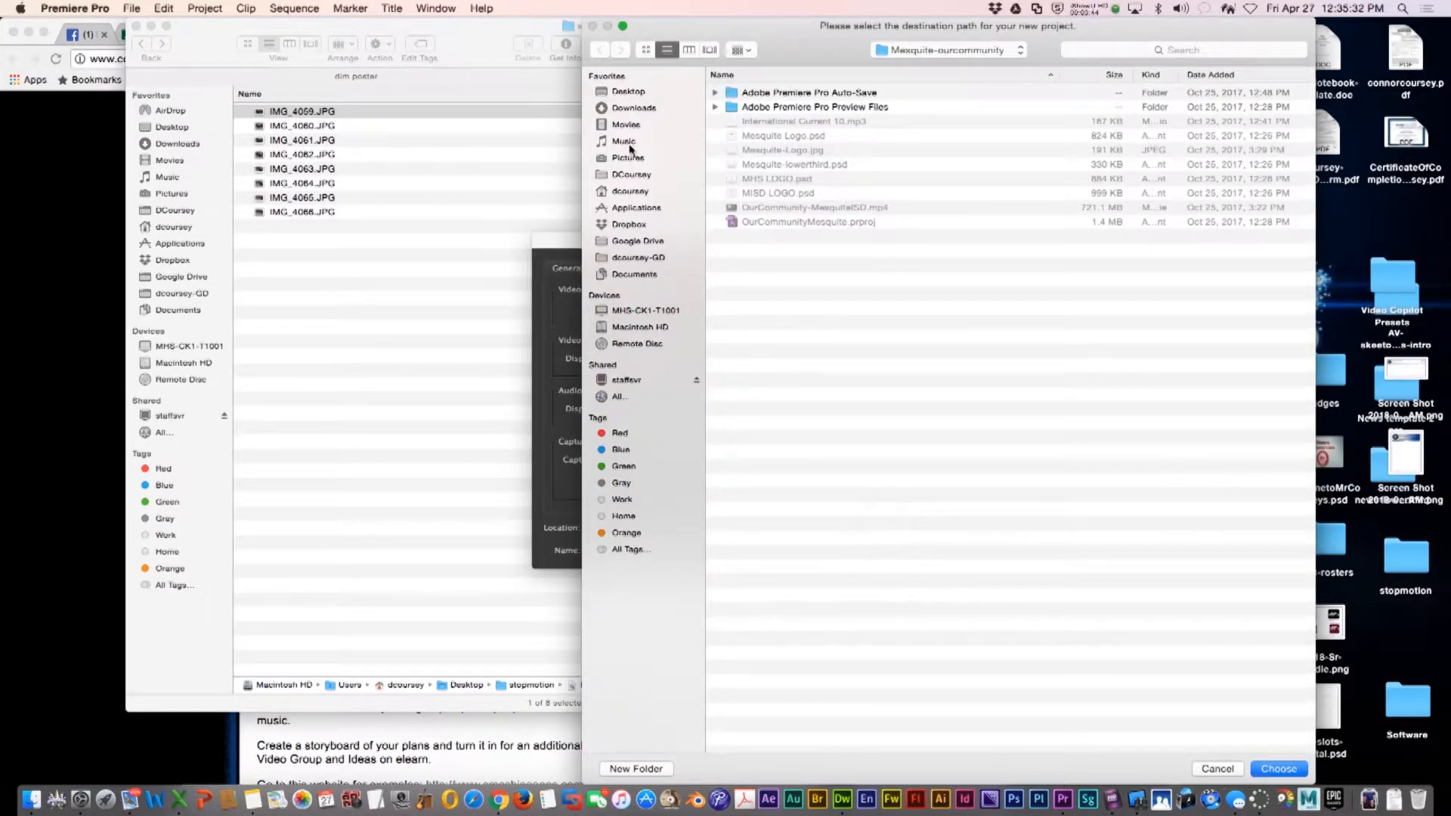
{"action": "left_click", "coordinate": [627, 125]}
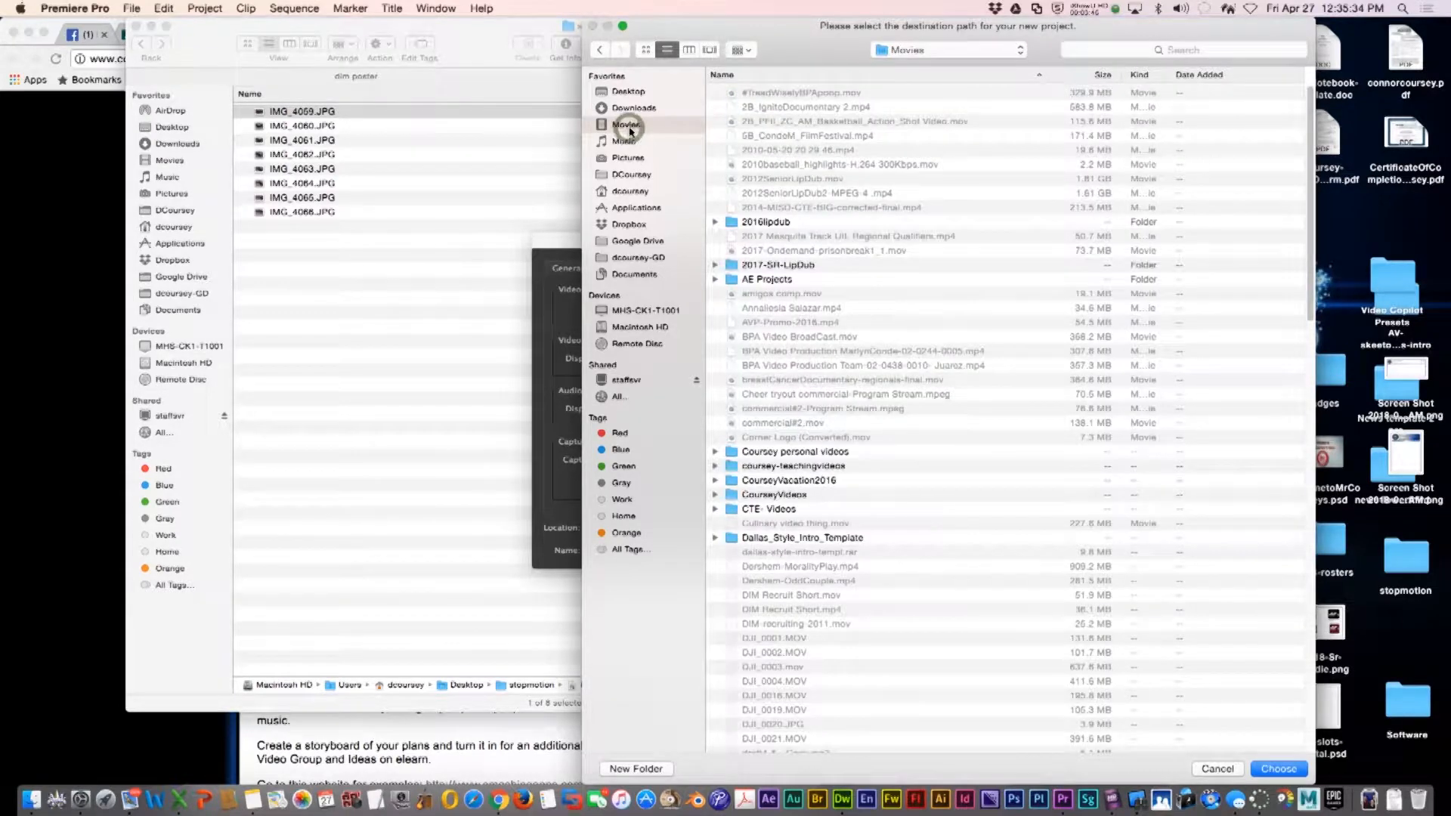
{"action": "left_click", "coordinate": [627, 91]}
{"action": "scroll", "coordinate": [780, 650], "scroll_direction": "down", "scroll_amount": 10}
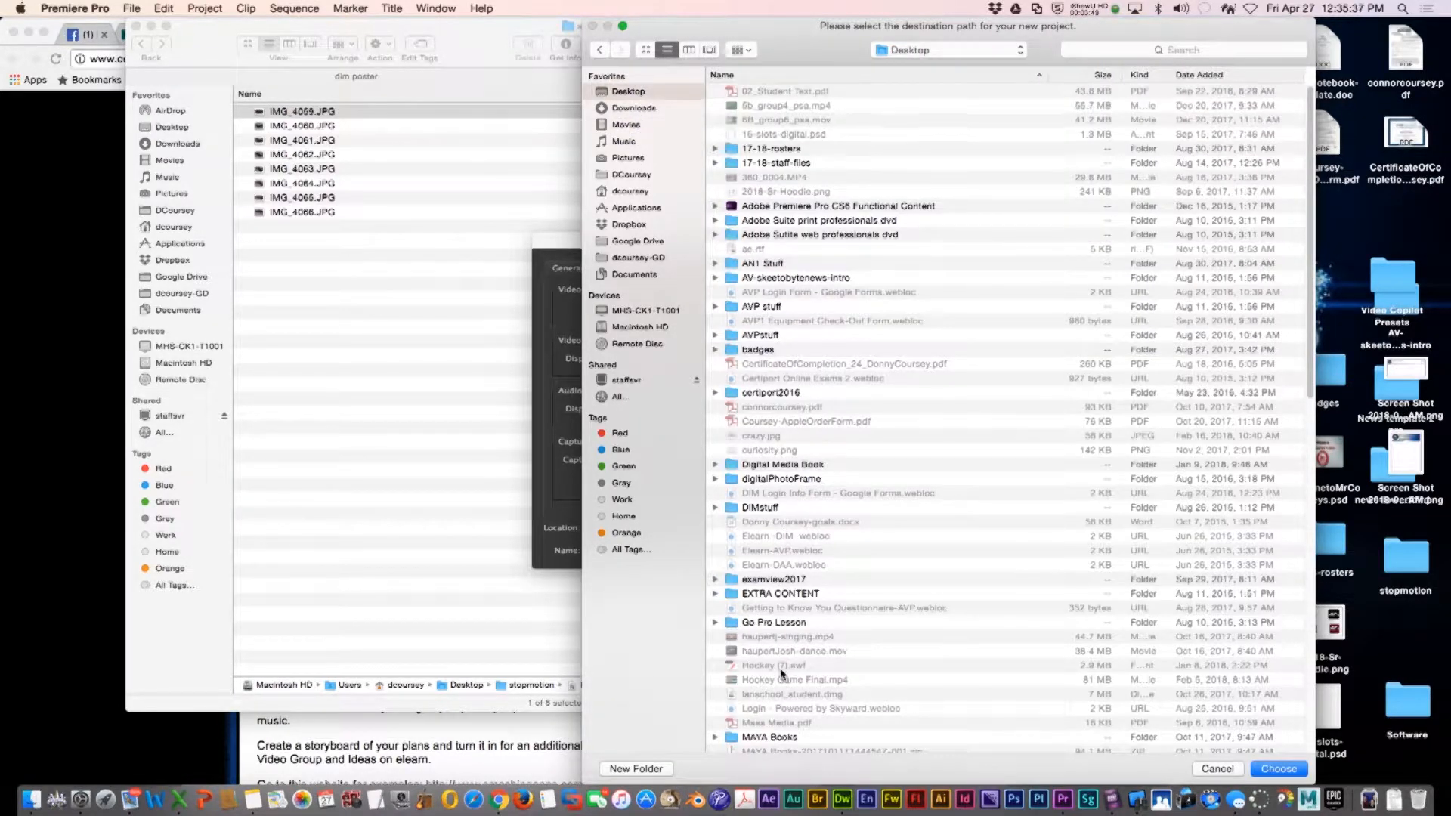
{"action": "scroll", "coordinate": [779, 668], "scroll_direction": "down", "scroll_amount": 3}
{"action": "double_click", "coordinate": [771, 706]}
{"action": "left_click", "coordinate": [1278, 768]}
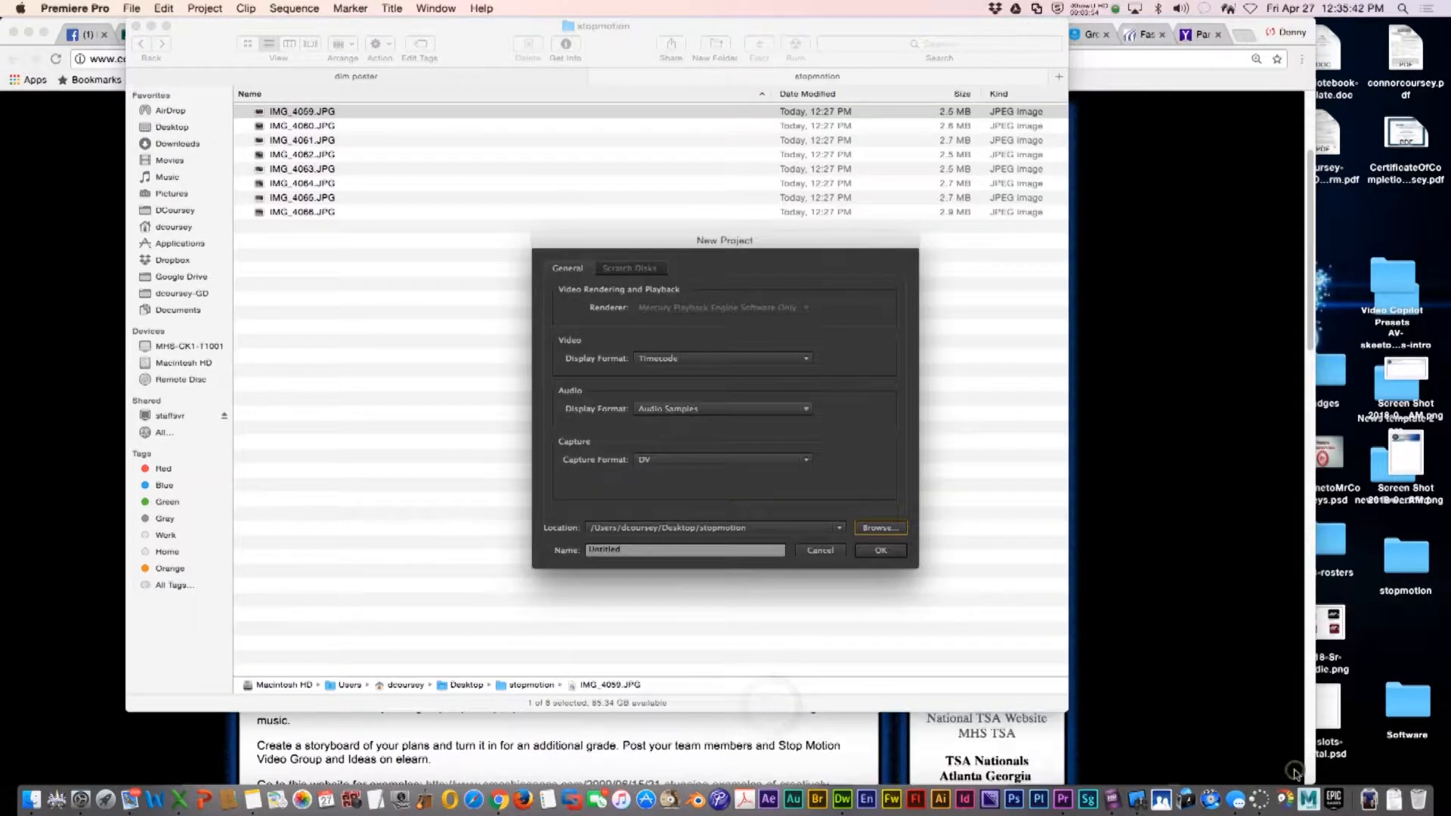
Name the project with 7b, the student's username and stopmotion, and create it
{"action": "double_click", "coordinate": [633, 549]}
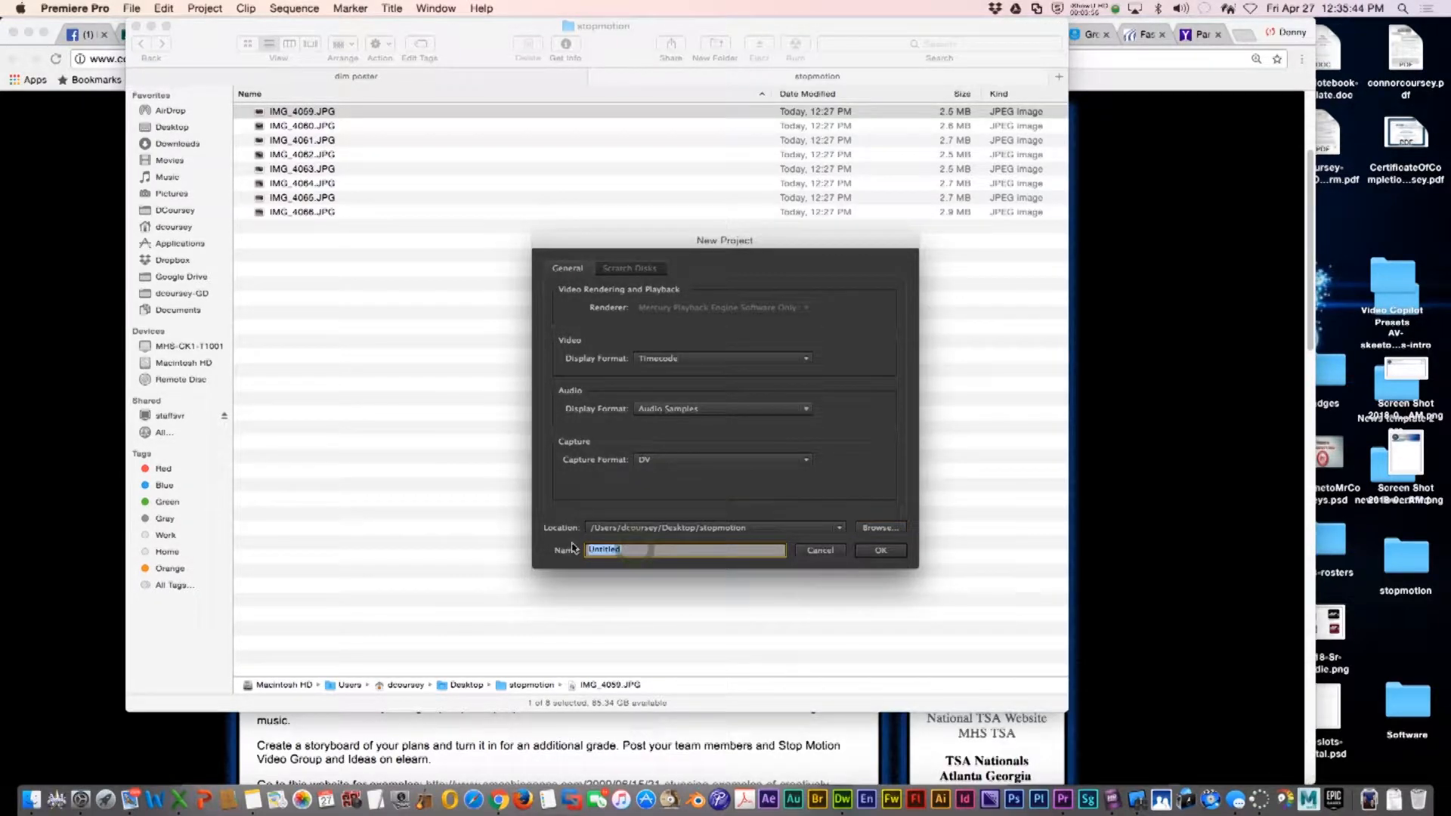
{"action": "type", "text": "7"}
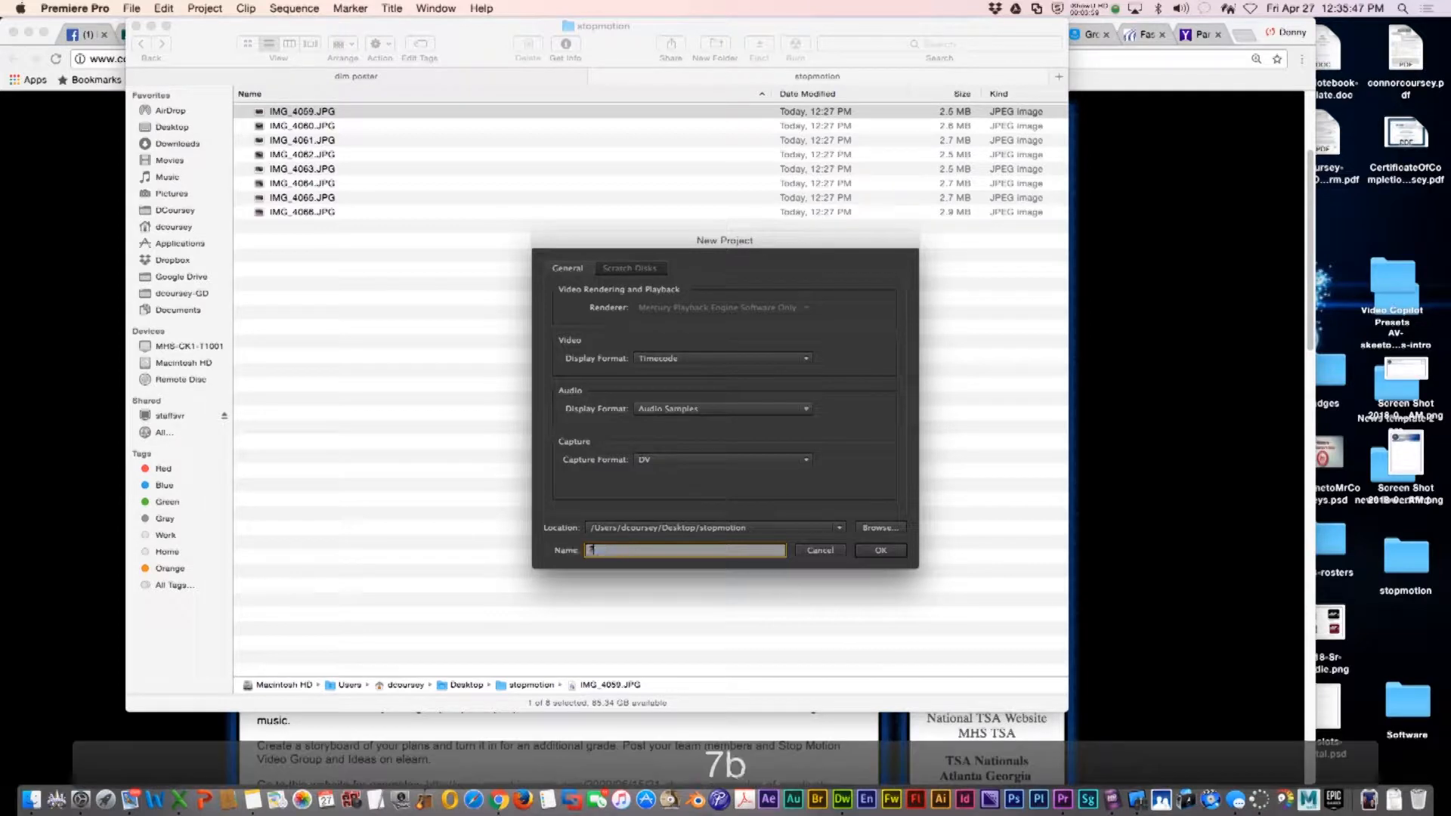
{"action": "type", "text": "b_course"}
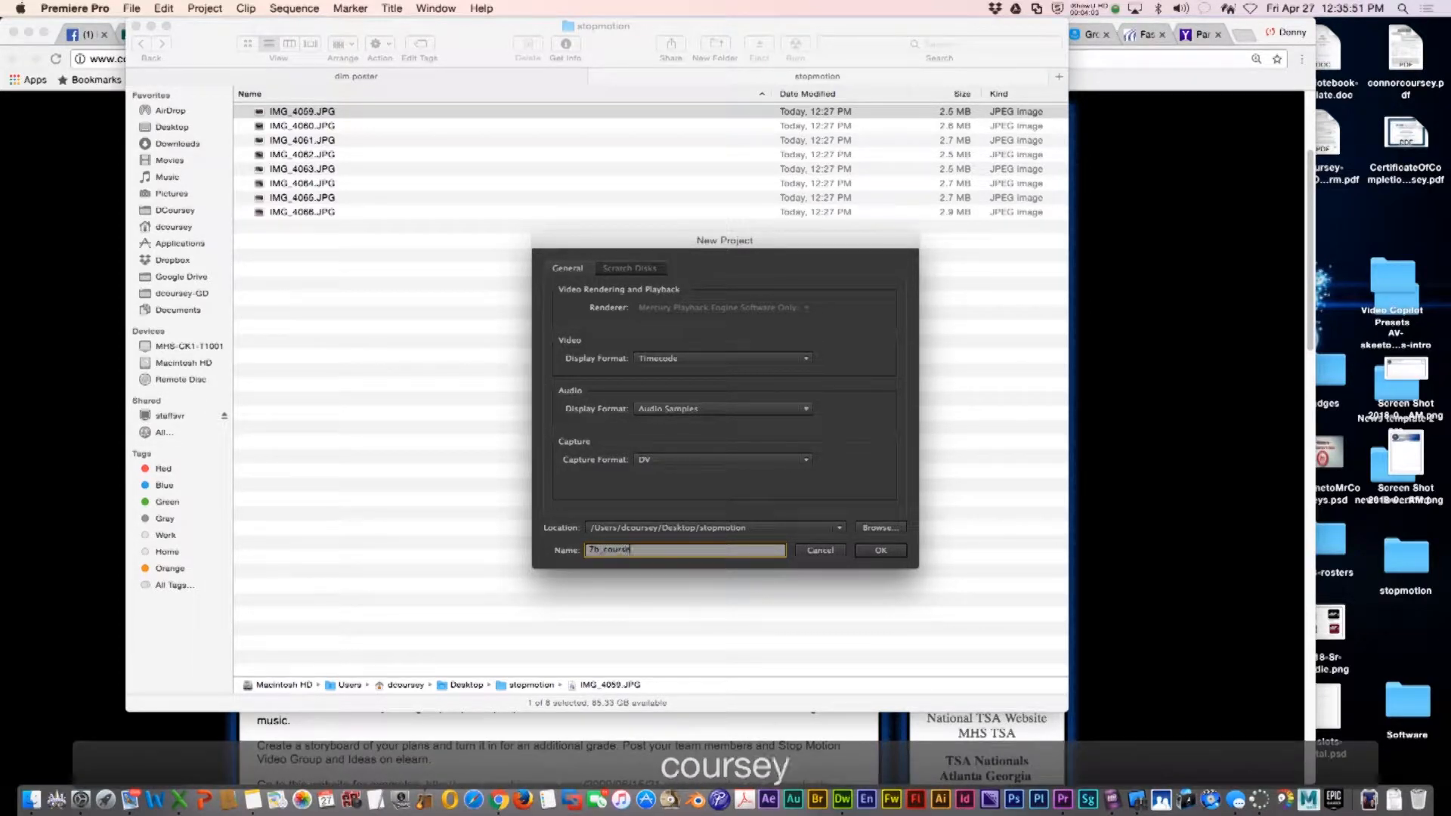
{"action": "type", "text": "yd_stopmotion"}
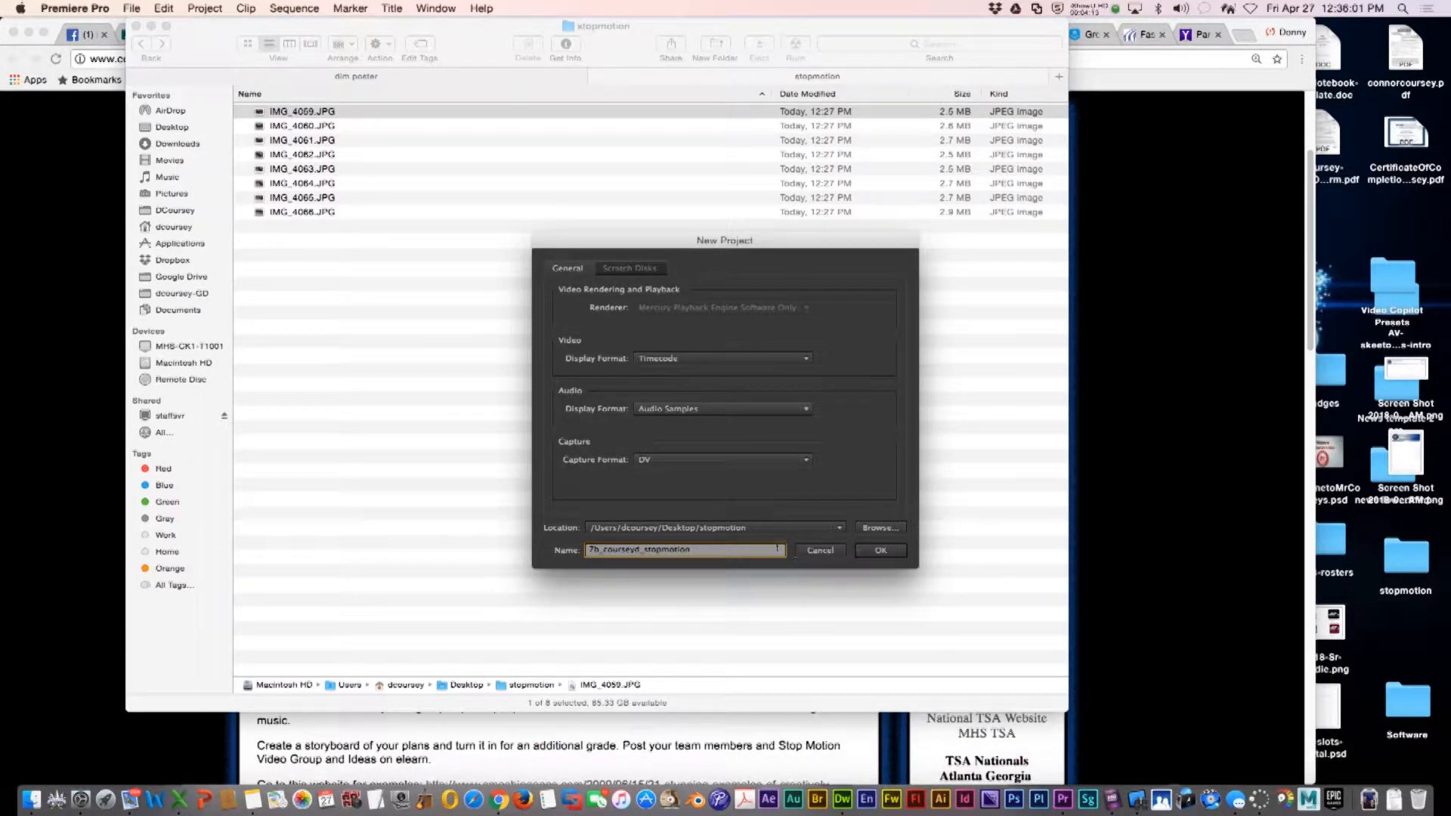
{"action": "left_click", "coordinate": [893, 554]}
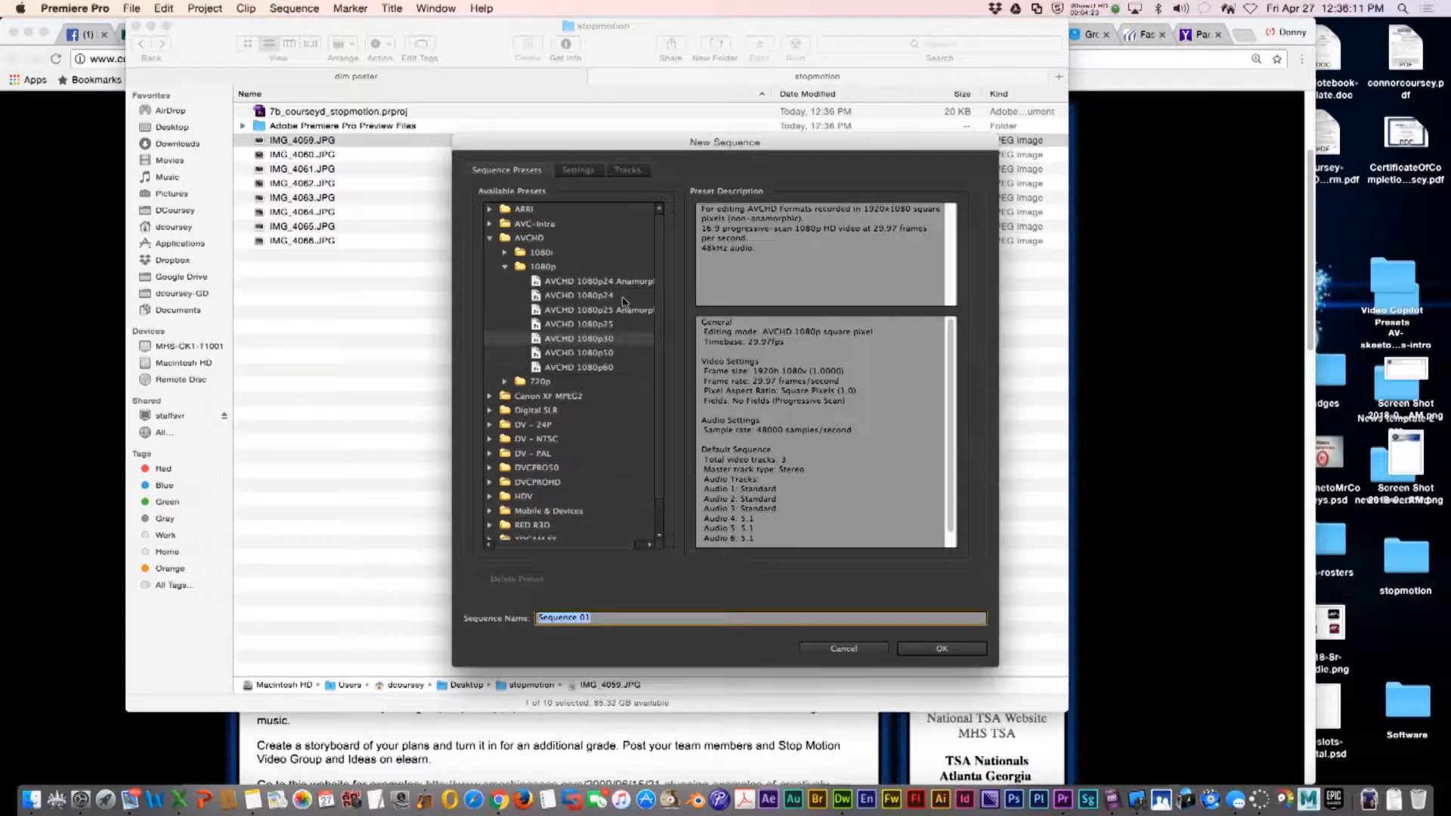
Create a new sequence using the AVCHD 1080p30 preset
{"action": "left_click", "coordinate": [594, 340]}
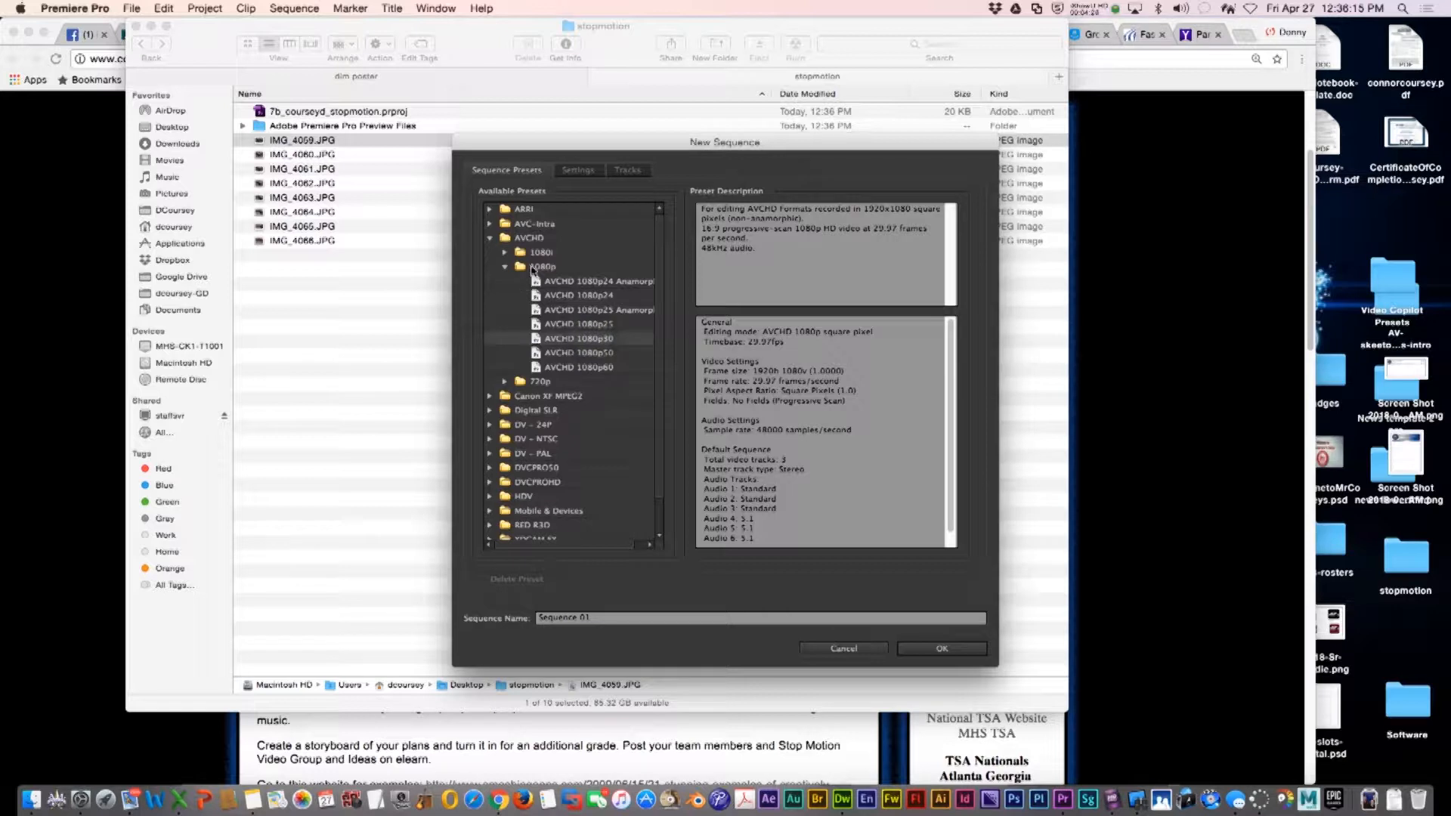
{"action": "left_click", "coordinate": [940, 648]}
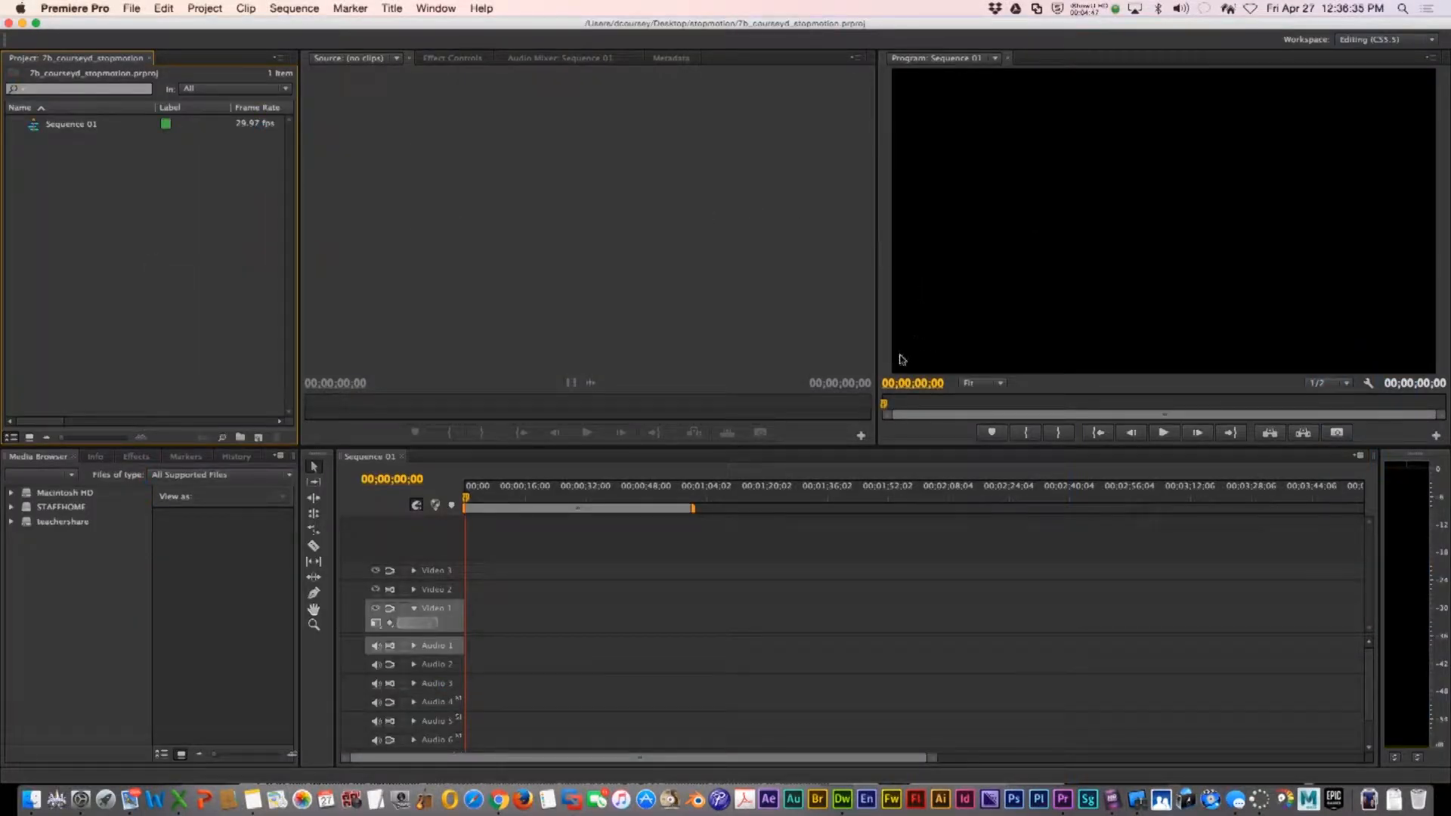
Switch the workspace to Editing (CS5.5)
{"action": "left_click", "coordinate": [435, 9]}
{"action": "mouse_move", "coordinate": [468, 26]}
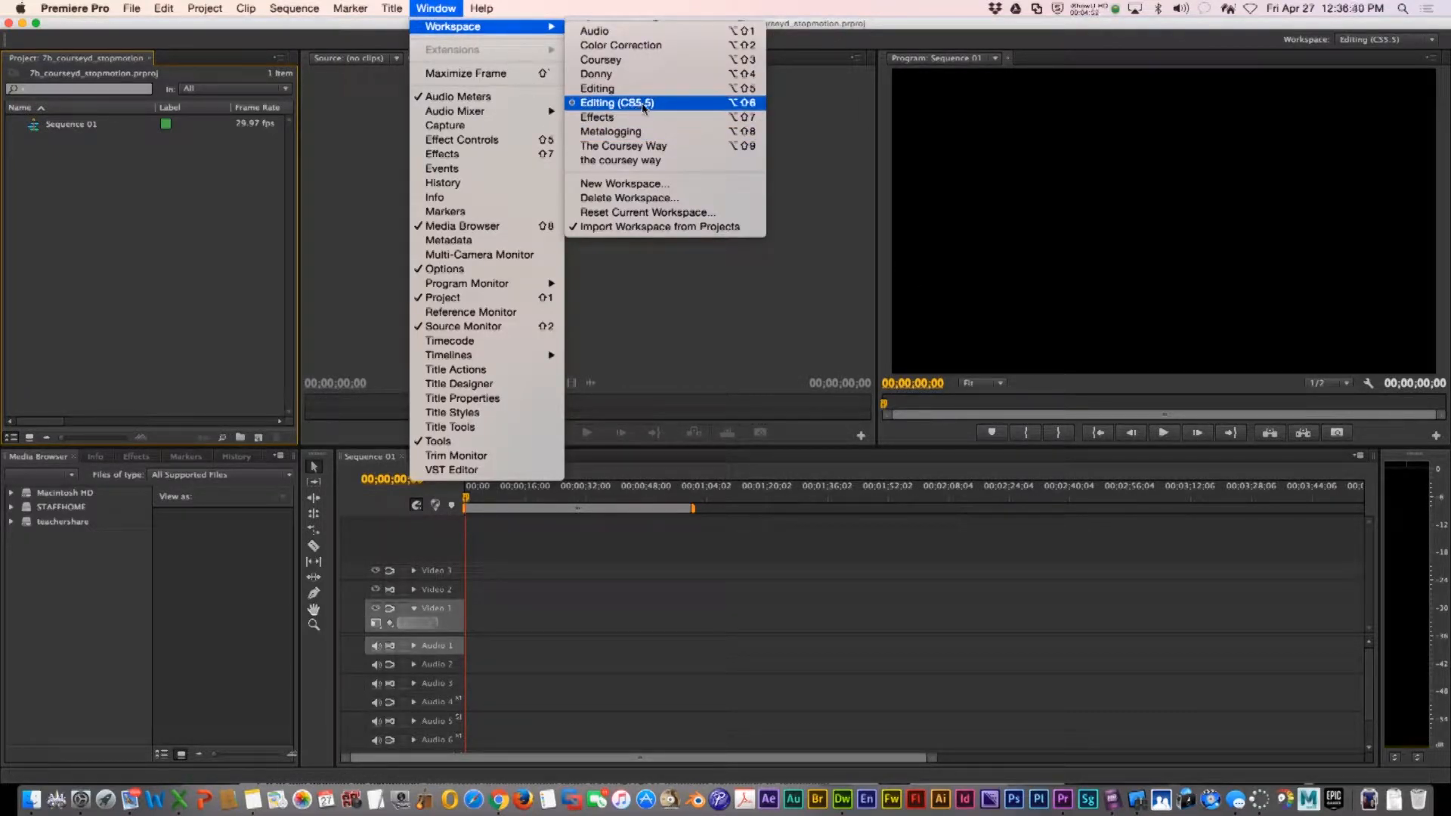
{"action": "left_click", "coordinate": [435, 8]}
{"action": "left_click", "coordinate": [438, 8]}
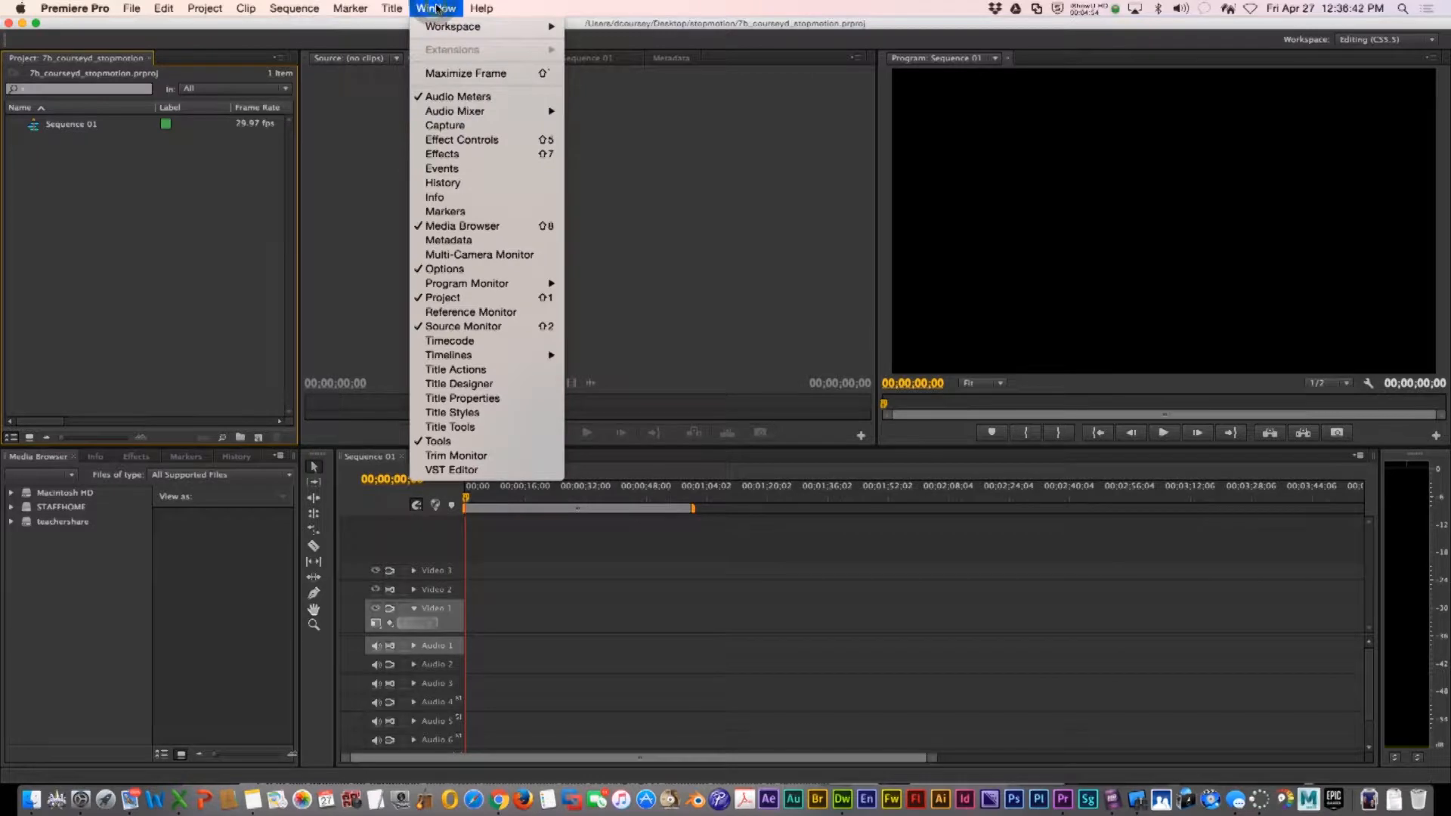
{"action": "mouse_move", "coordinate": [453, 26]}
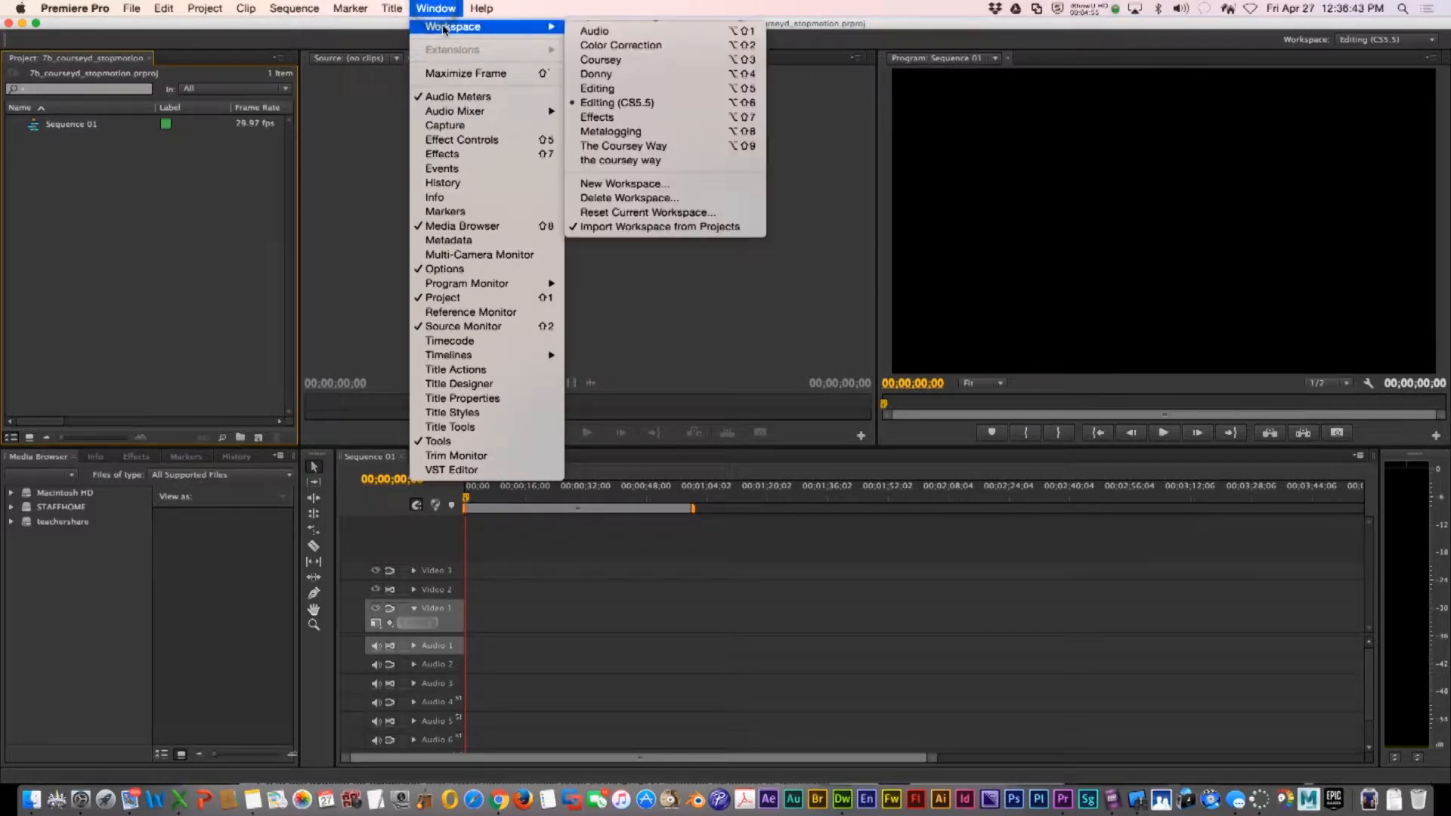
{"action": "left_click", "coordinate": [647, 104]}
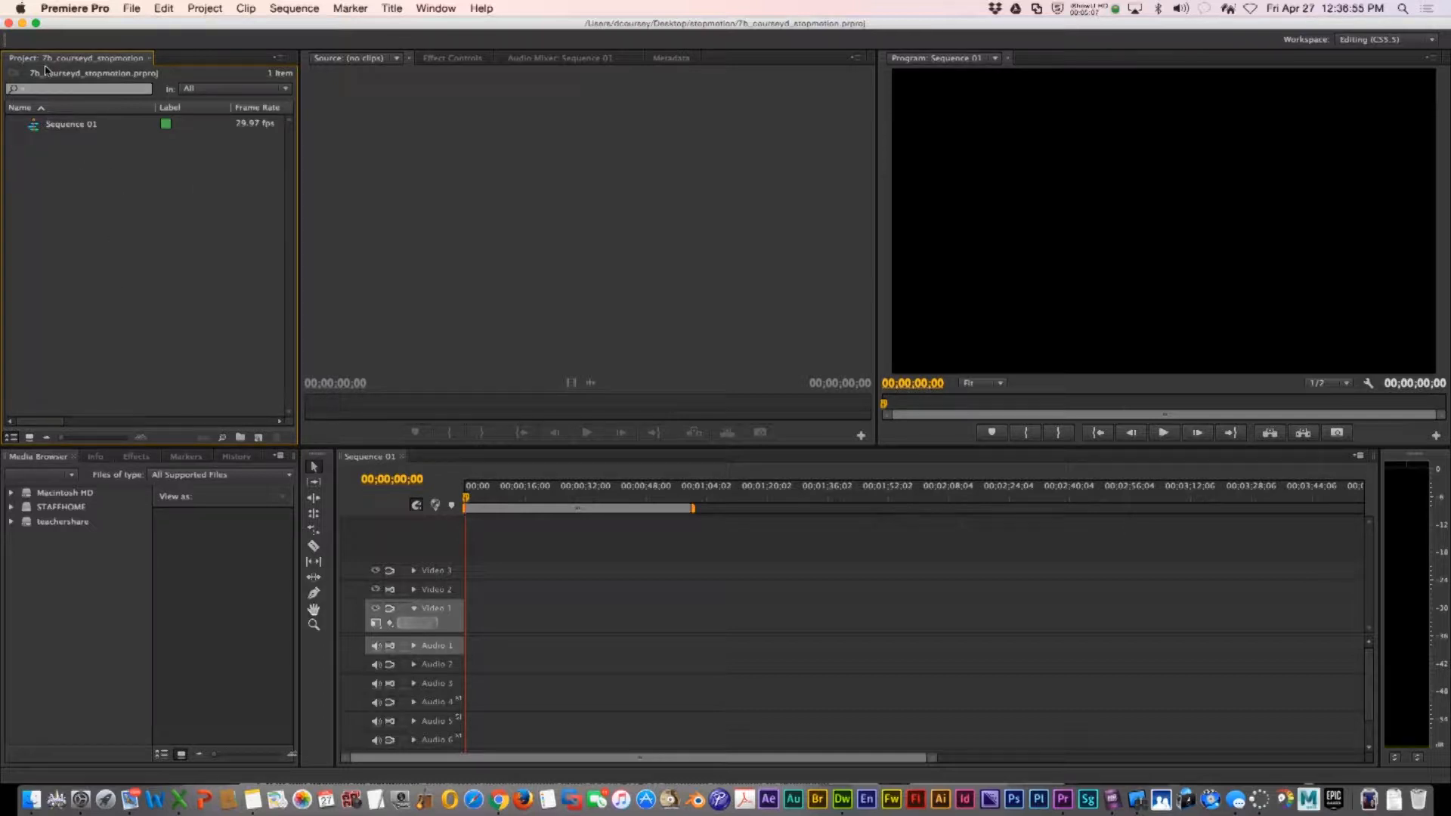
Import all eight IMG photos from the stopmotion folder into the project
{"action": "right_click", "coordinate": [104, 279]}
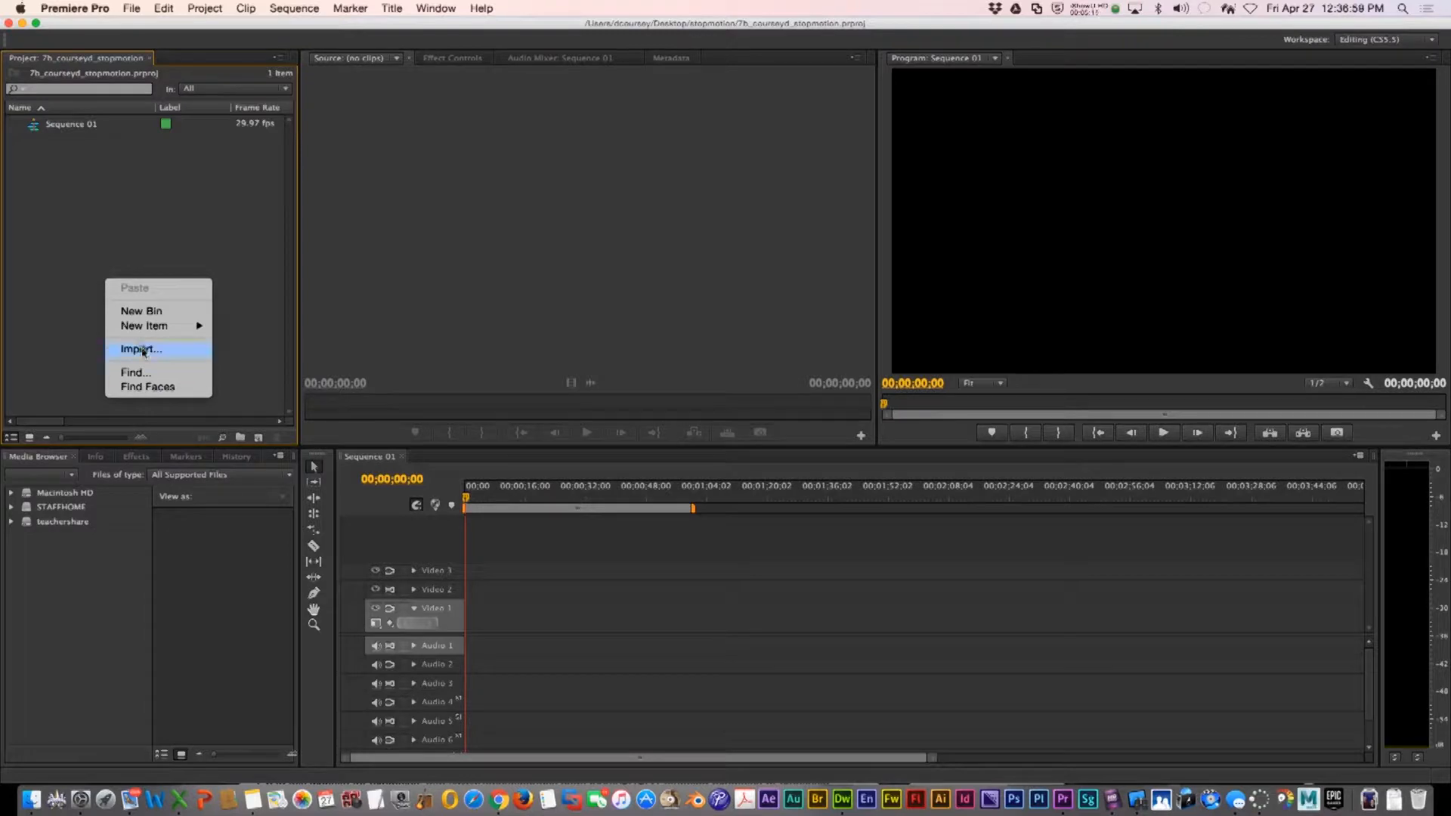
{"action": "left_click", "coordinate": [142, 349]}
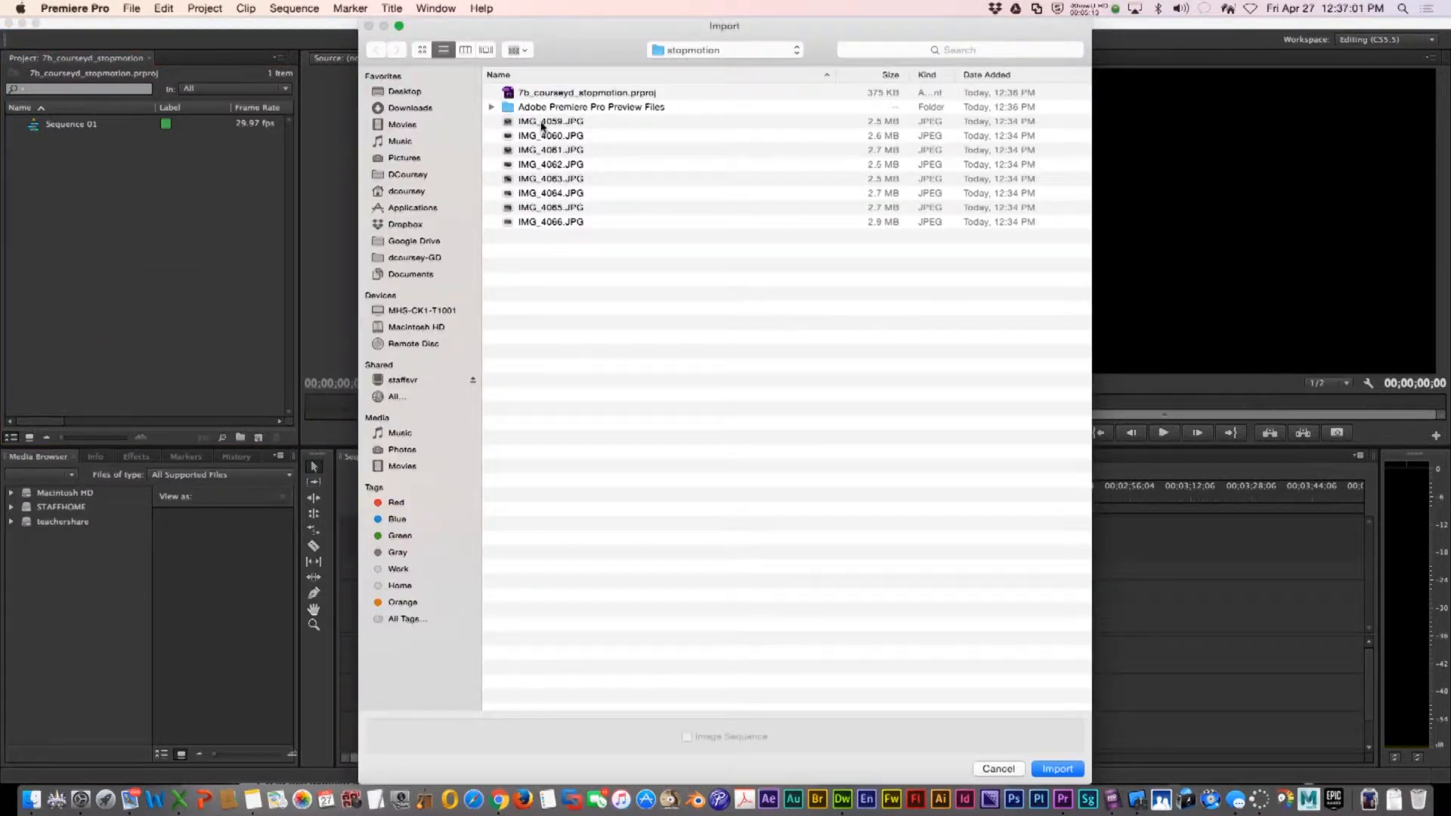
{"action": "left_click", "coordinate": [542, 122]}
{"action": "left_click", "coordinate": [544, 221], "text": "shift"}
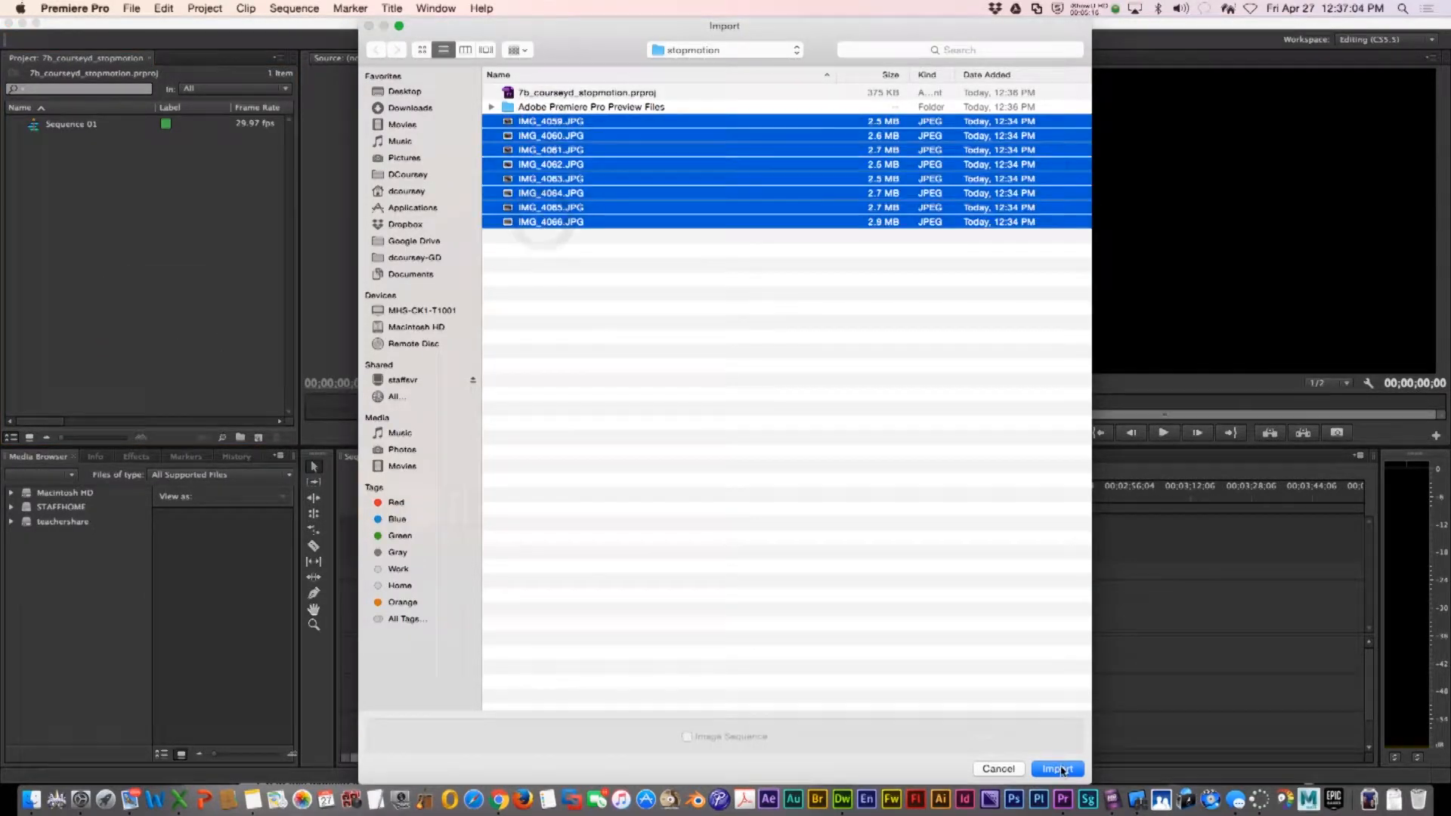
{"action": "left_click", "coordinate": [1058, 769]}
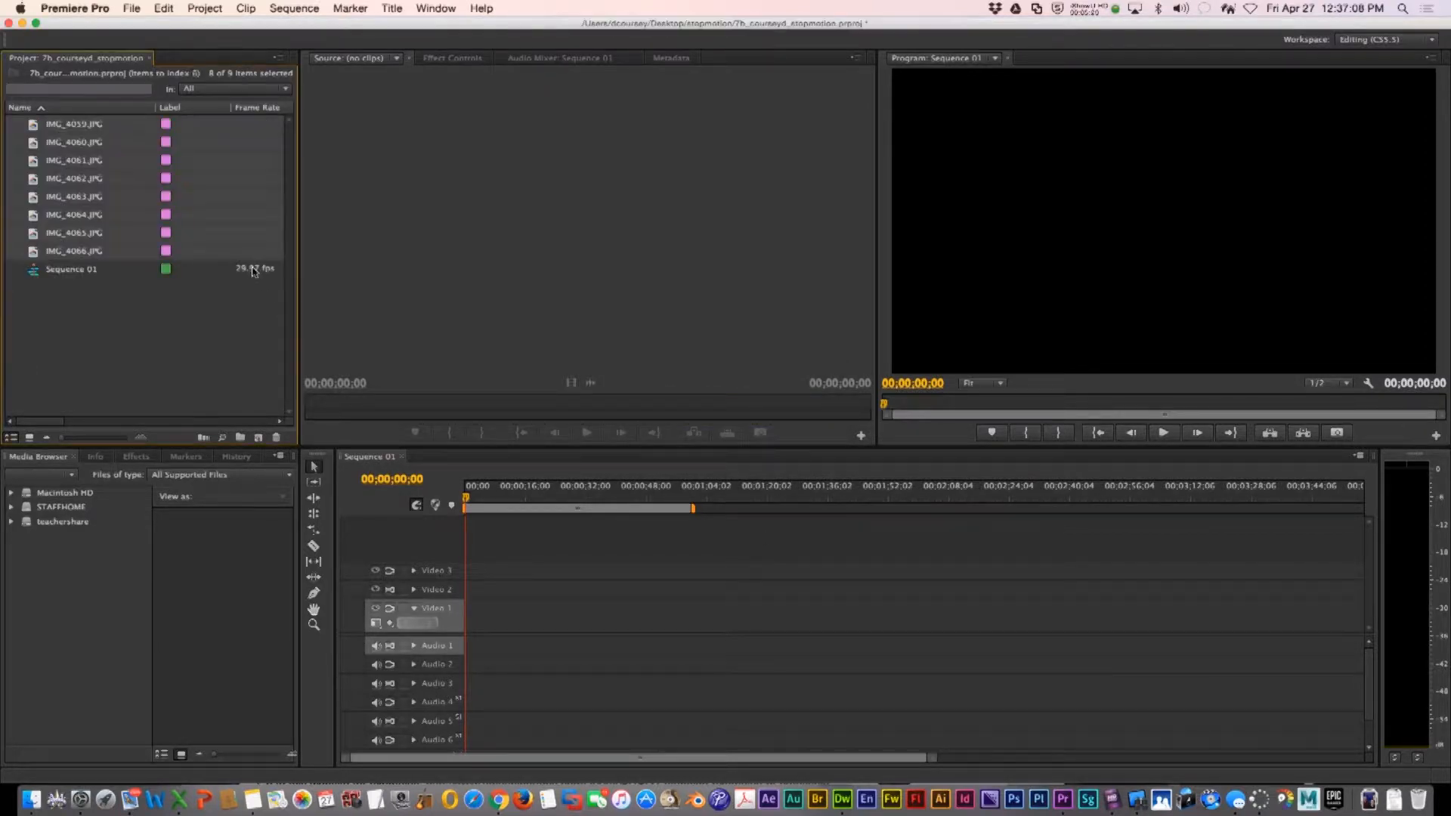
Select all eight photos in the project and place them on the Video 1 track of the sequence
{"action": "left_click", "coordinate": [98, 128]}
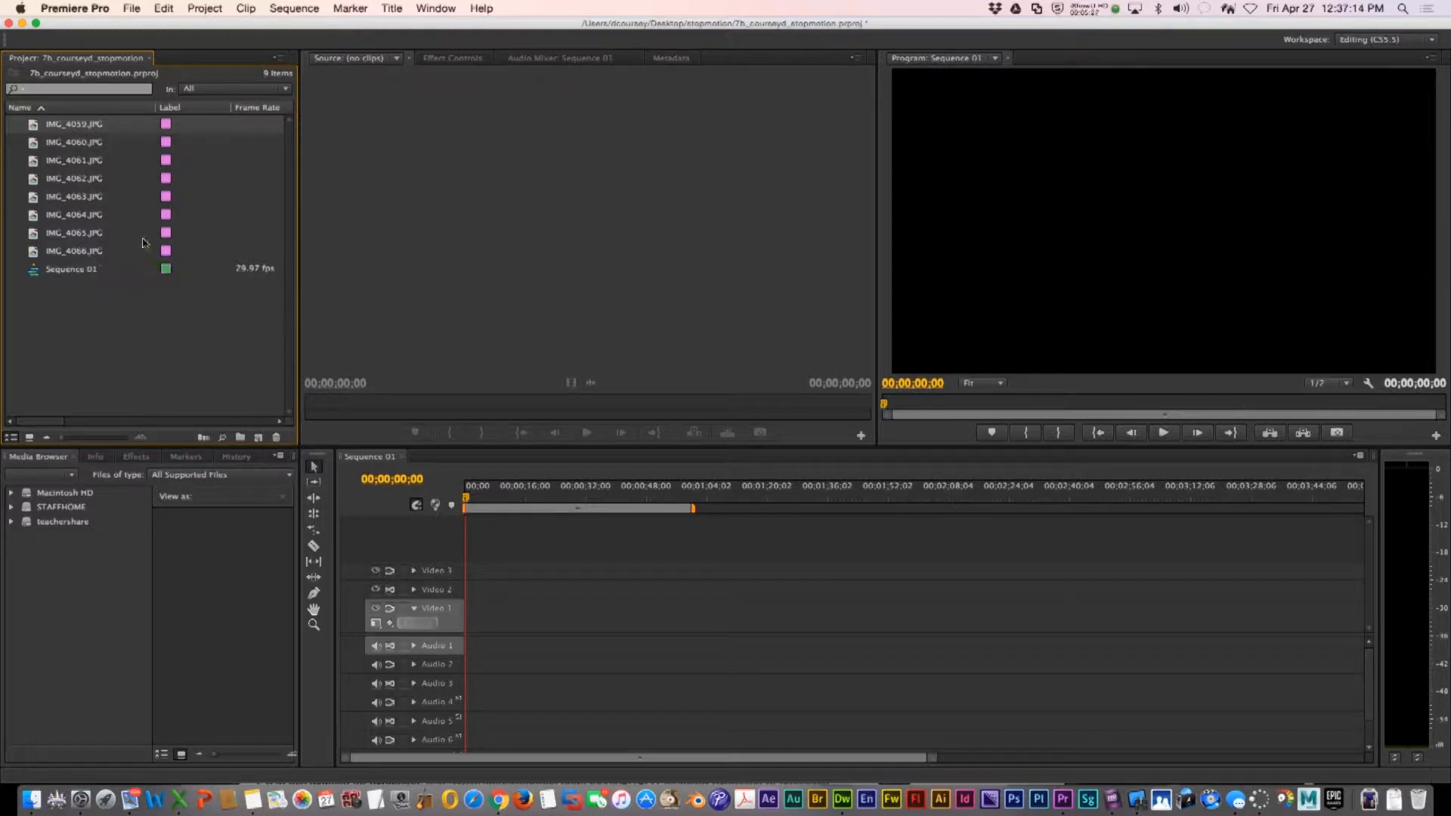
{"action": "left_click", "coordinate": [81, 252], "text": "shift"}
{"action": "left_click_drag", "start_coordinate": [442, 510], "coordinate": [456, 615]}
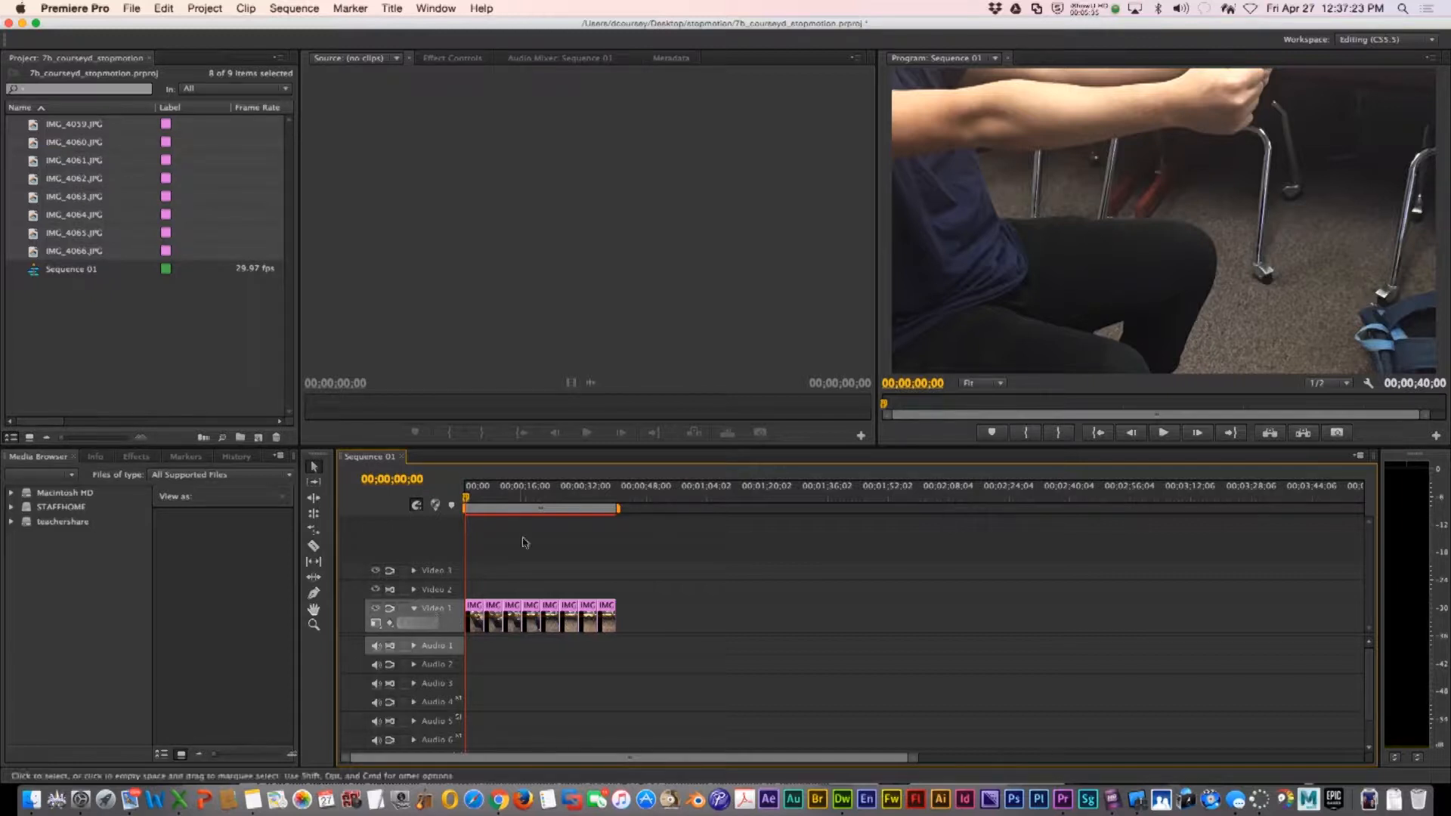
Select all photo clips on the timeline and apply Scale to Frame Size
{"action": "left_click_drag", "start_coordinate": [491, 499], "coordinate": [542, 499]}
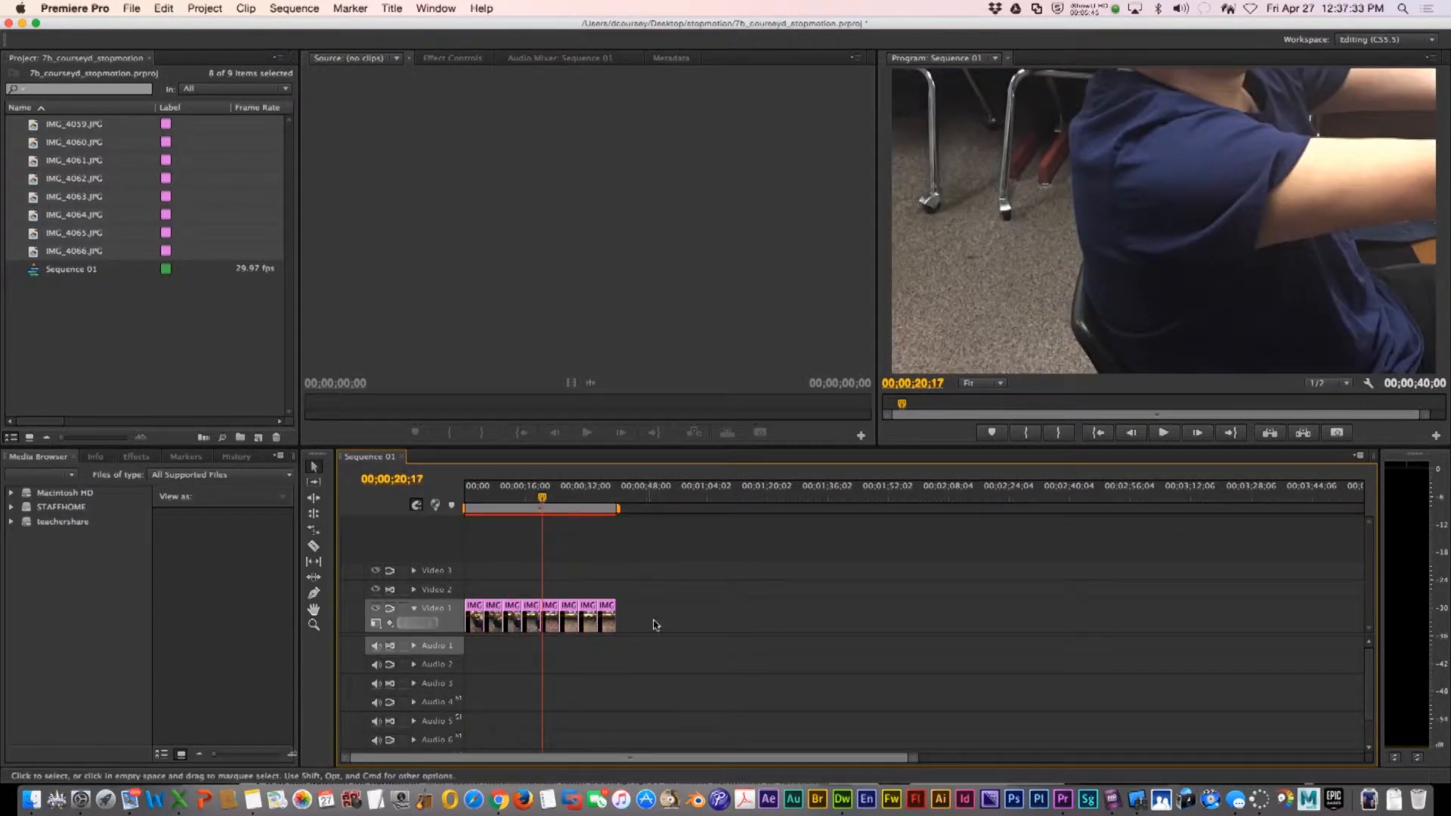
{"action": "left_click_drag", "start_coordinate": [669, 633], "coordinate": [496, 614]}
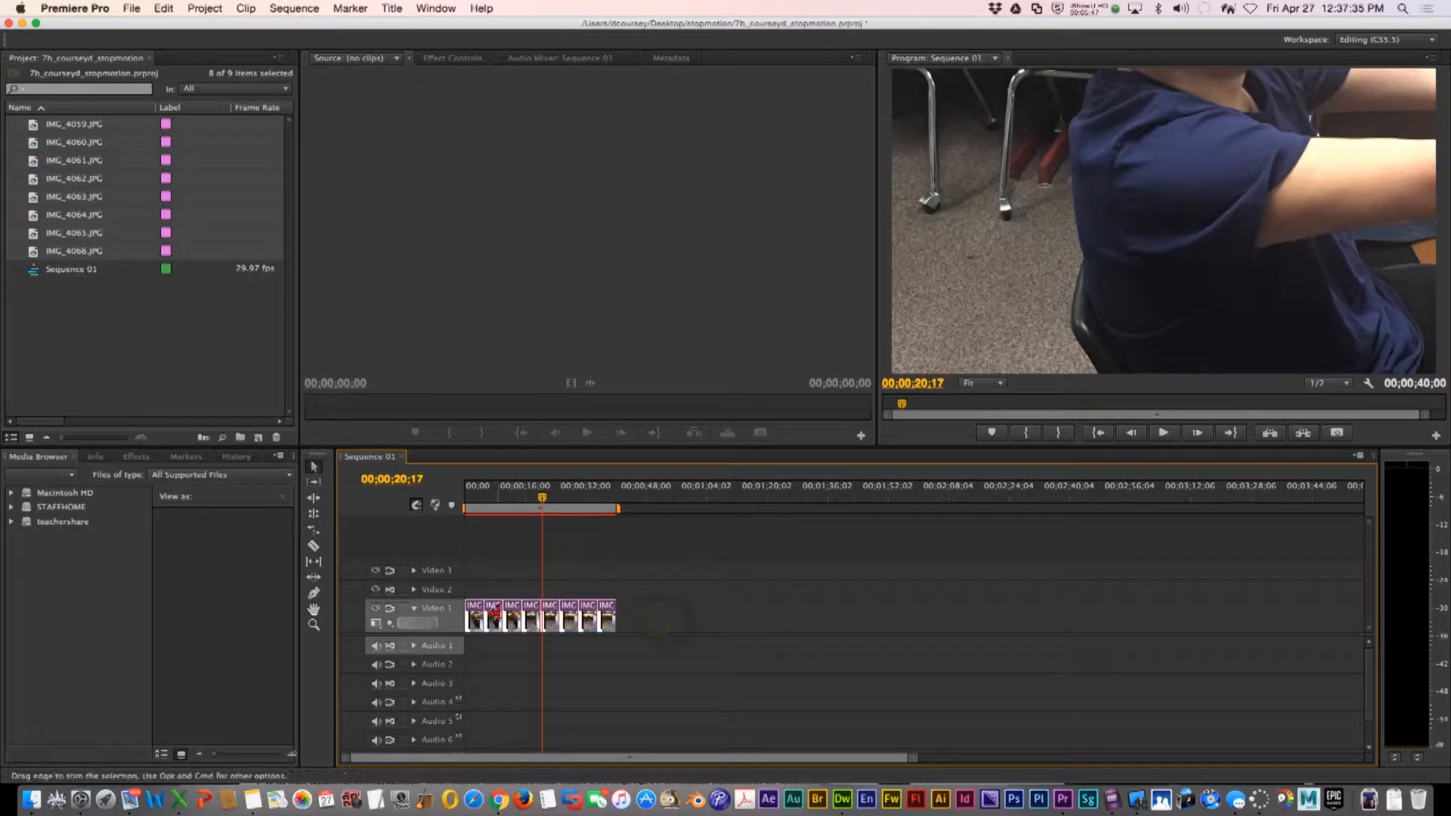
{"action": "right_click", "coordinate": [497, 613]}
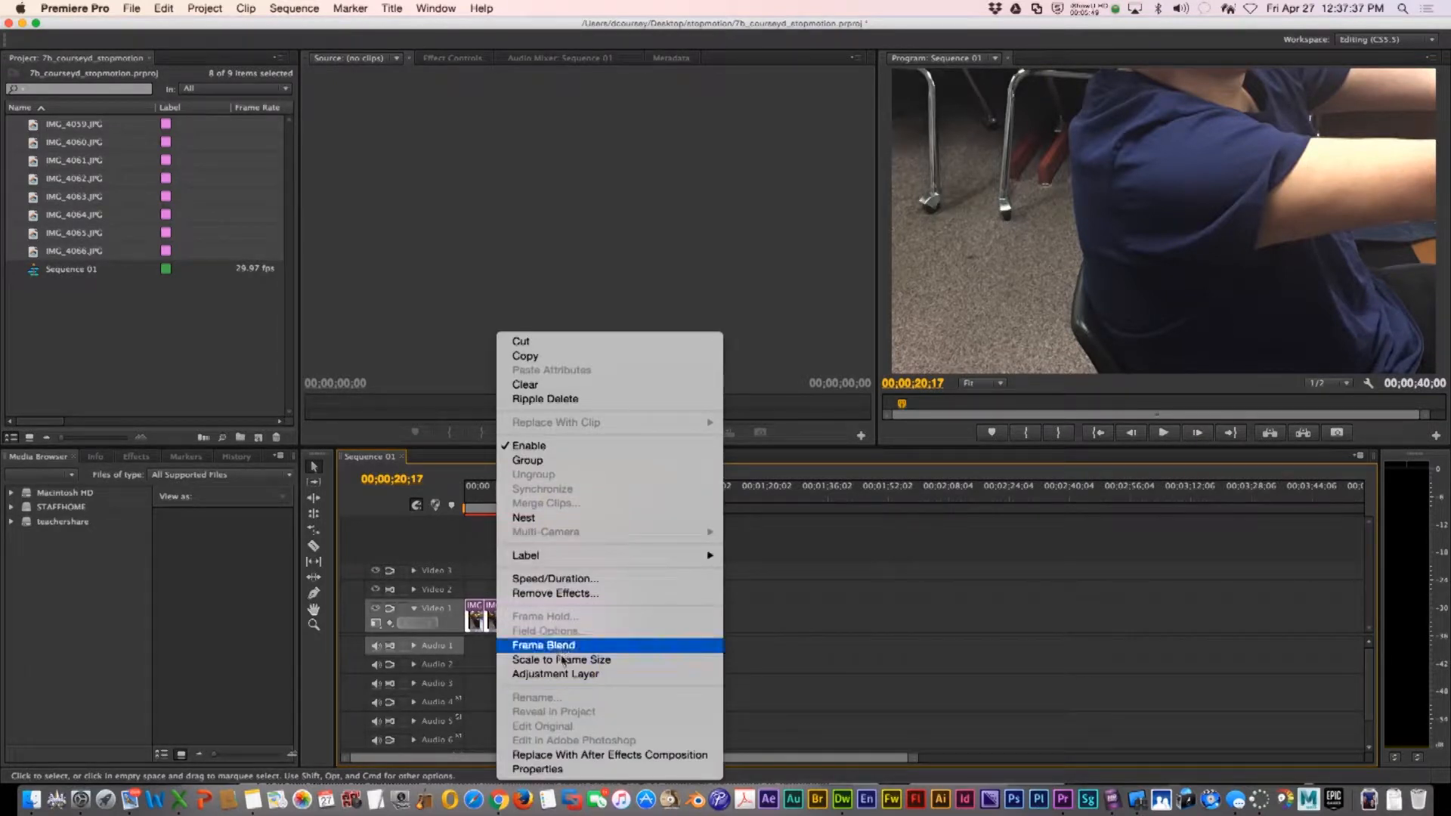
{"action": "left_click", "coordinate": [563, 661]}
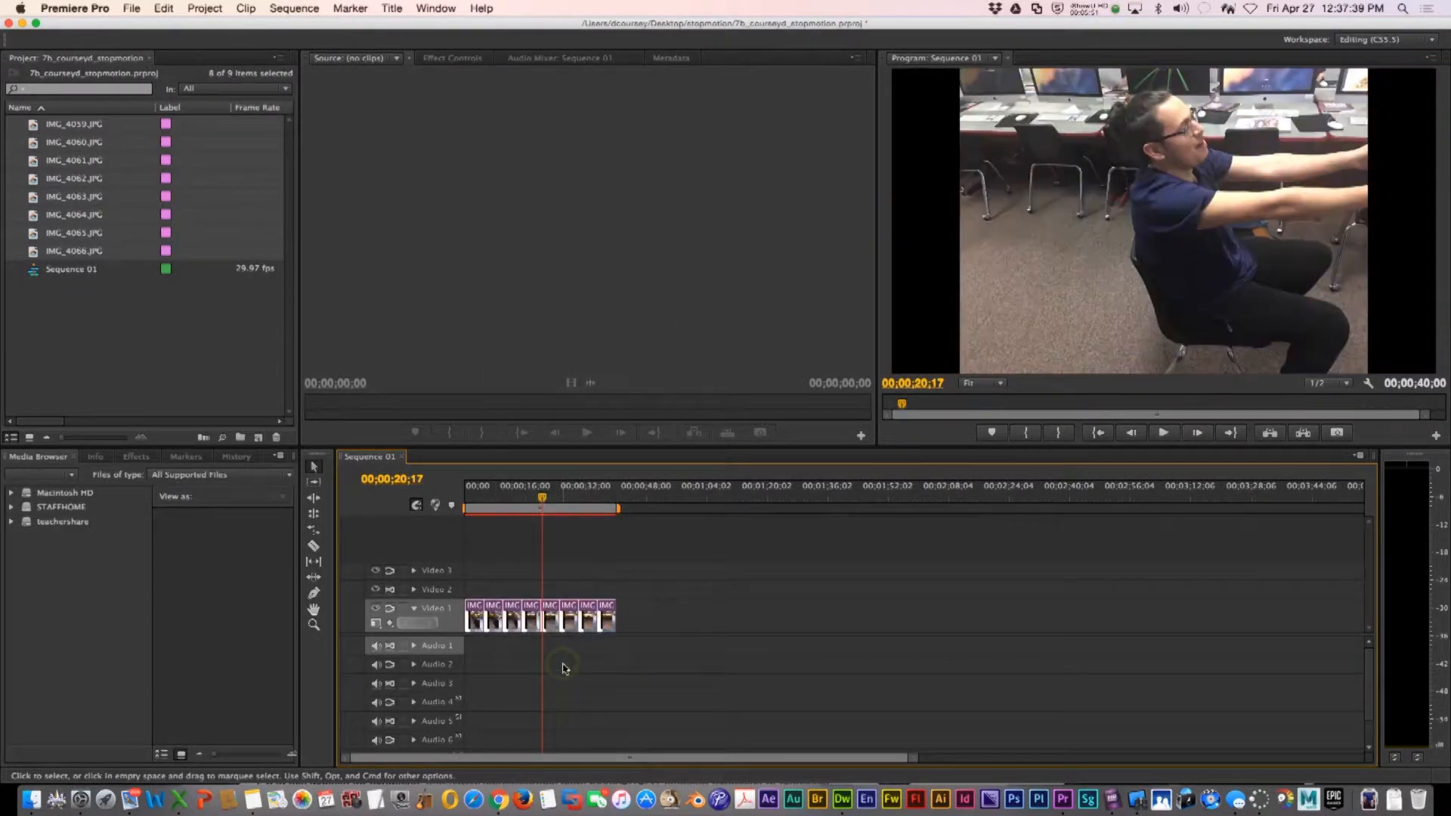
Play the sequence from the beginning to review the frames
{"action": "left_click_drag", "start_coordinate": [542, 497], "coordinate": [464, 502]}
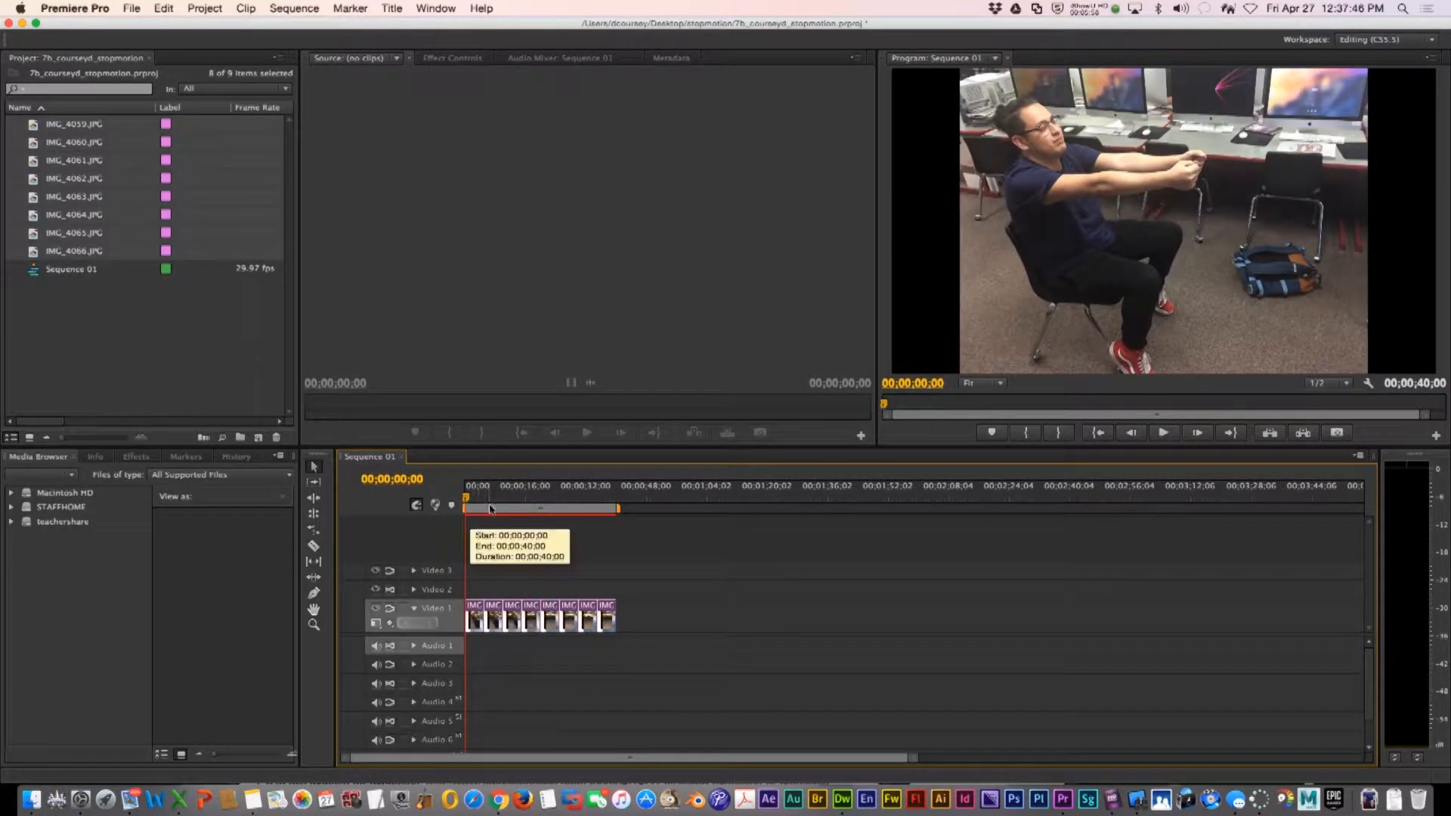
{"action": "key", "text": "space"}
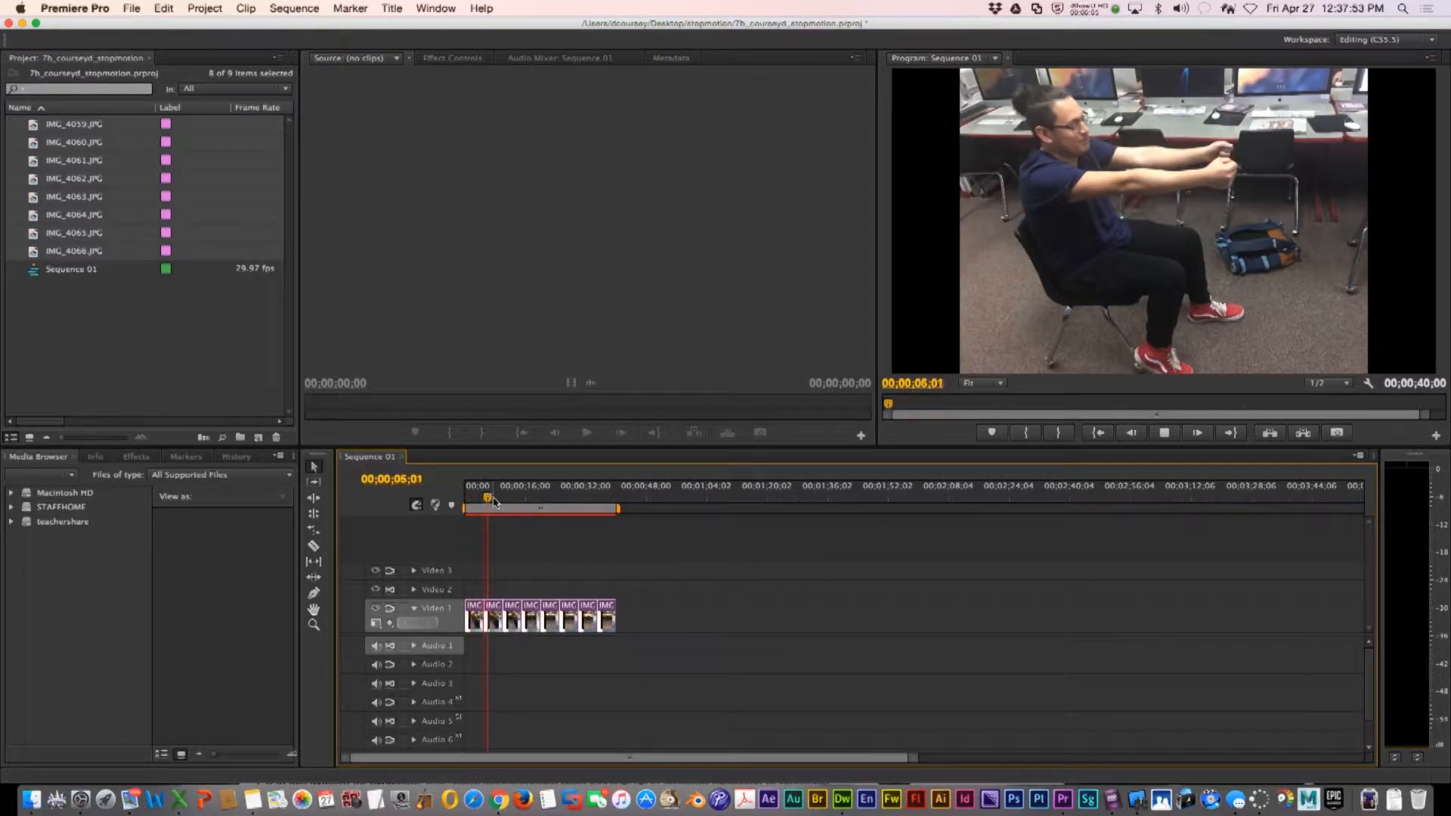
{"action": "key", "text": "space"}
Delete the first photo clip from the Video 1 track
{"action": "left_click", "coordinate": [541, 571]}
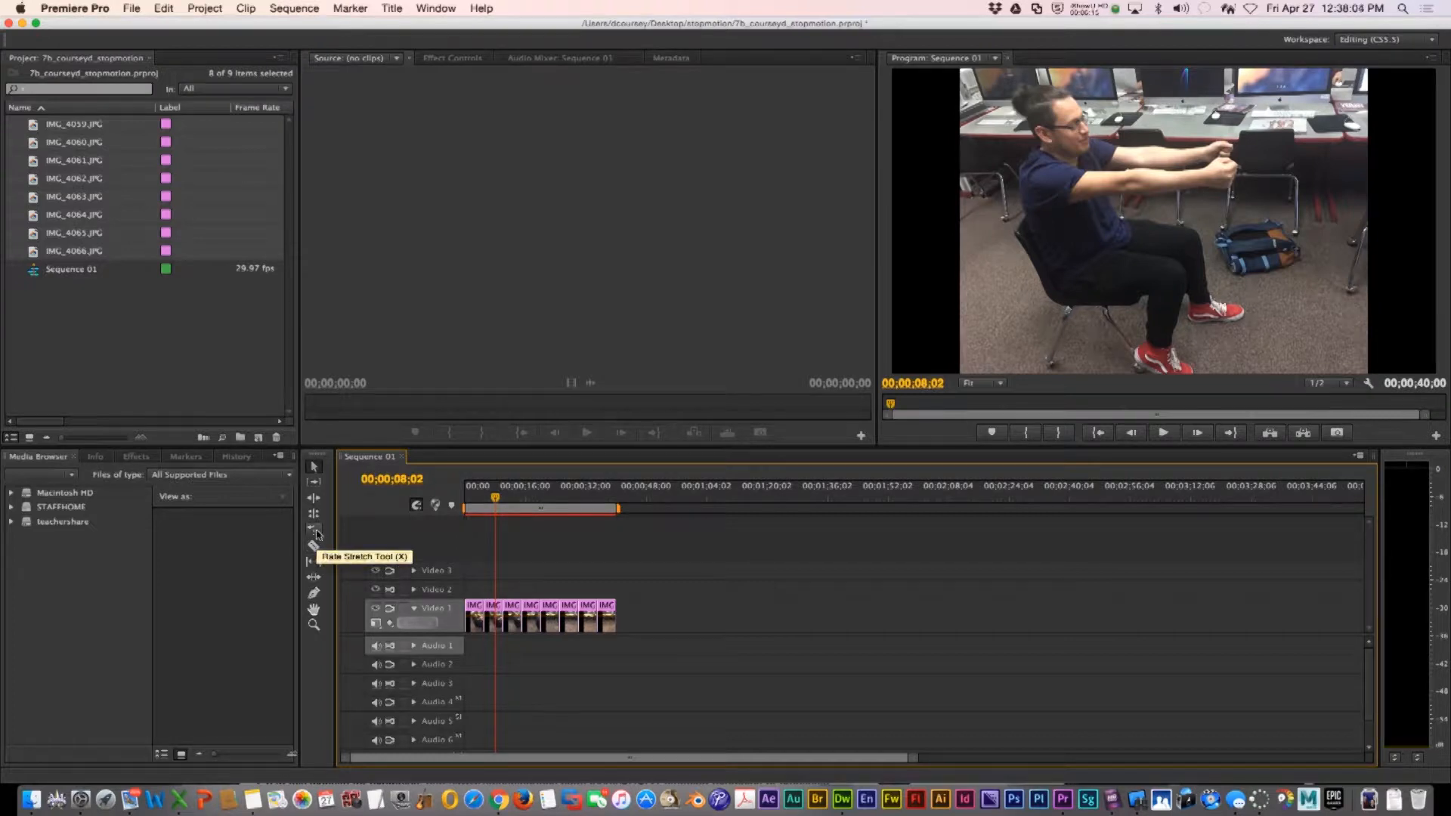
{"action": "left_click", "coordinate": [314, 466]}
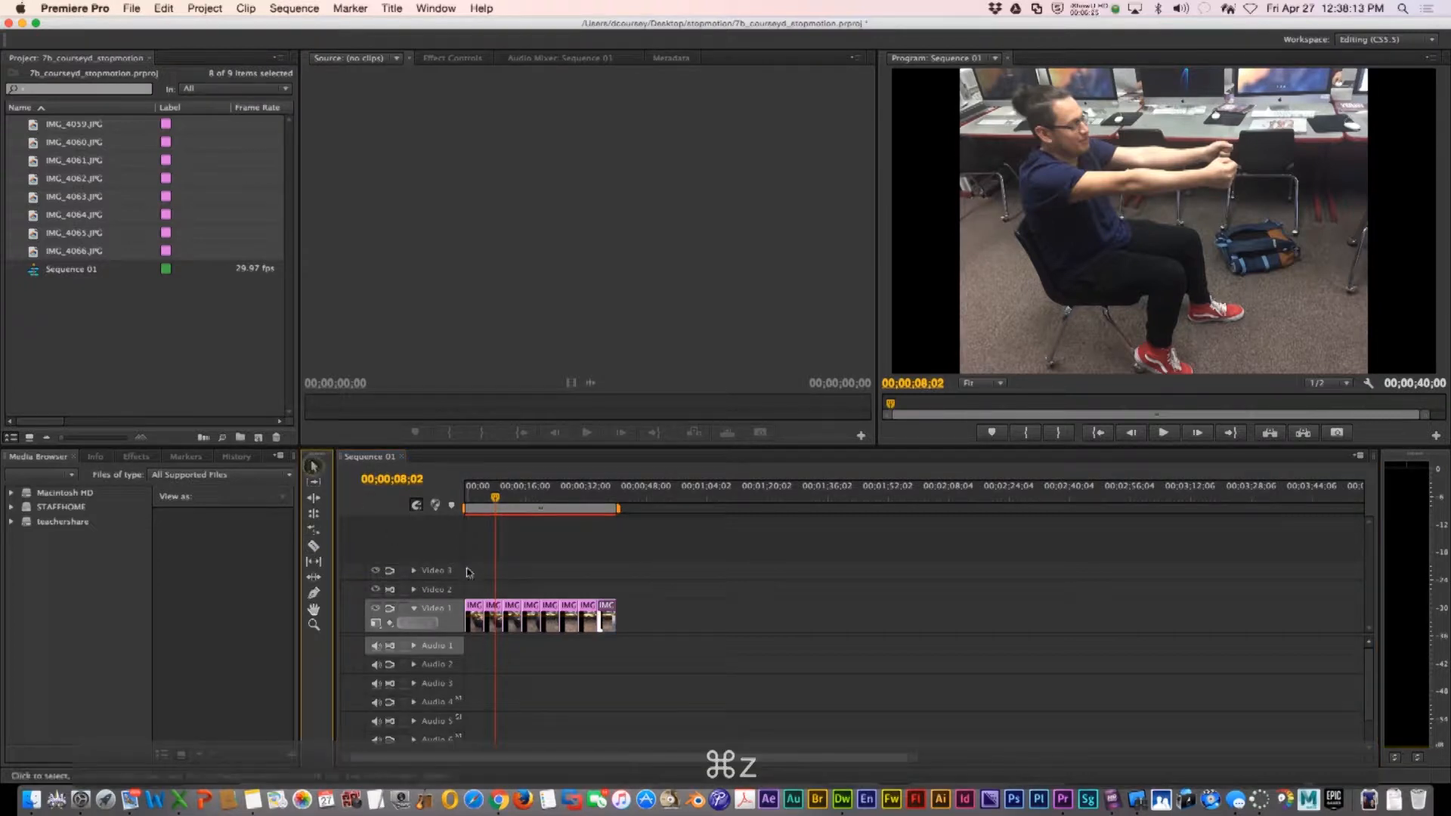
{"action": "left_click", "coordinate": [484, 561]}
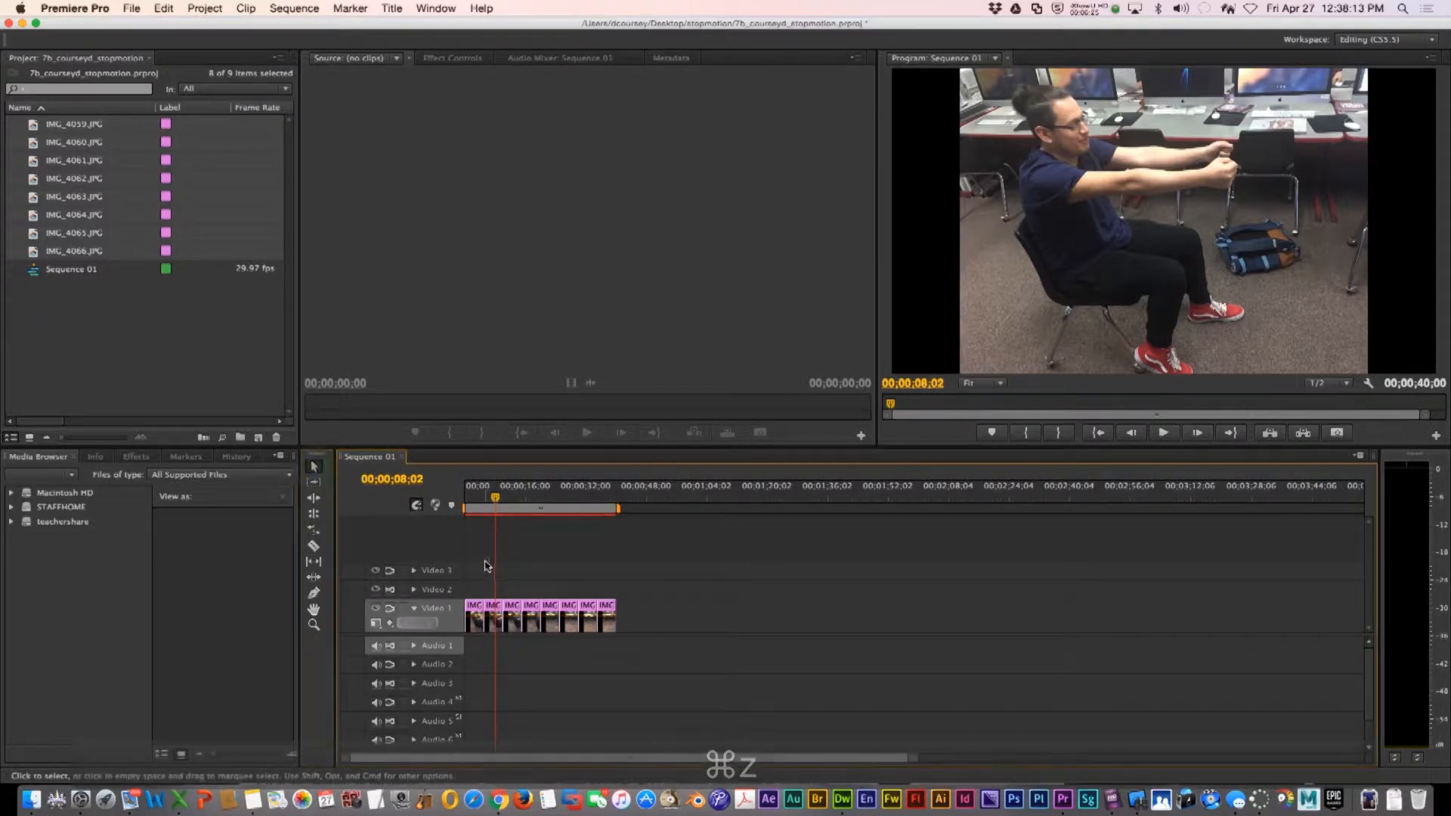
{"action": "double_click", "coordinate": [476, 610]}
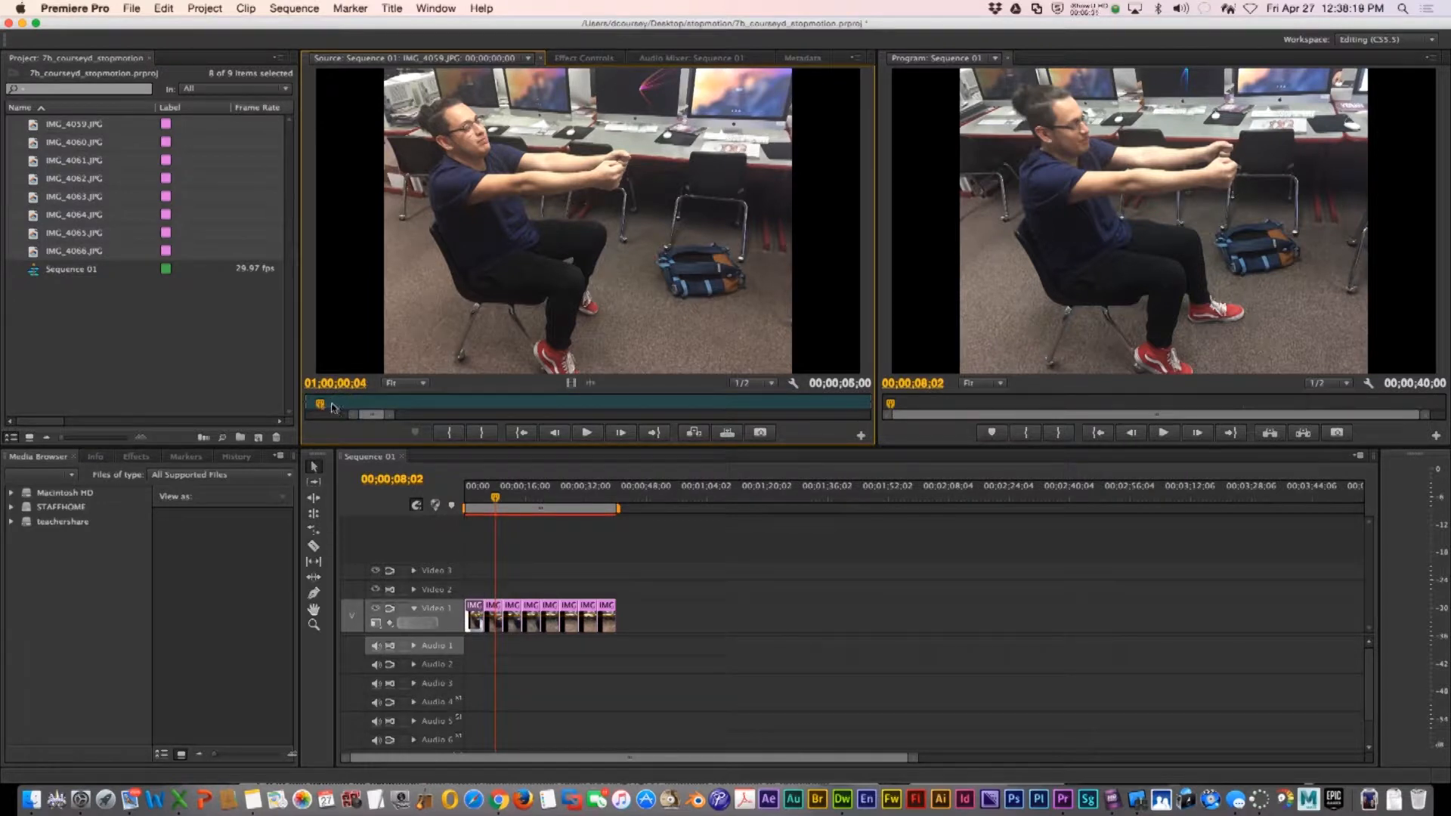
{"action": "key", "text": "BackSpace"}
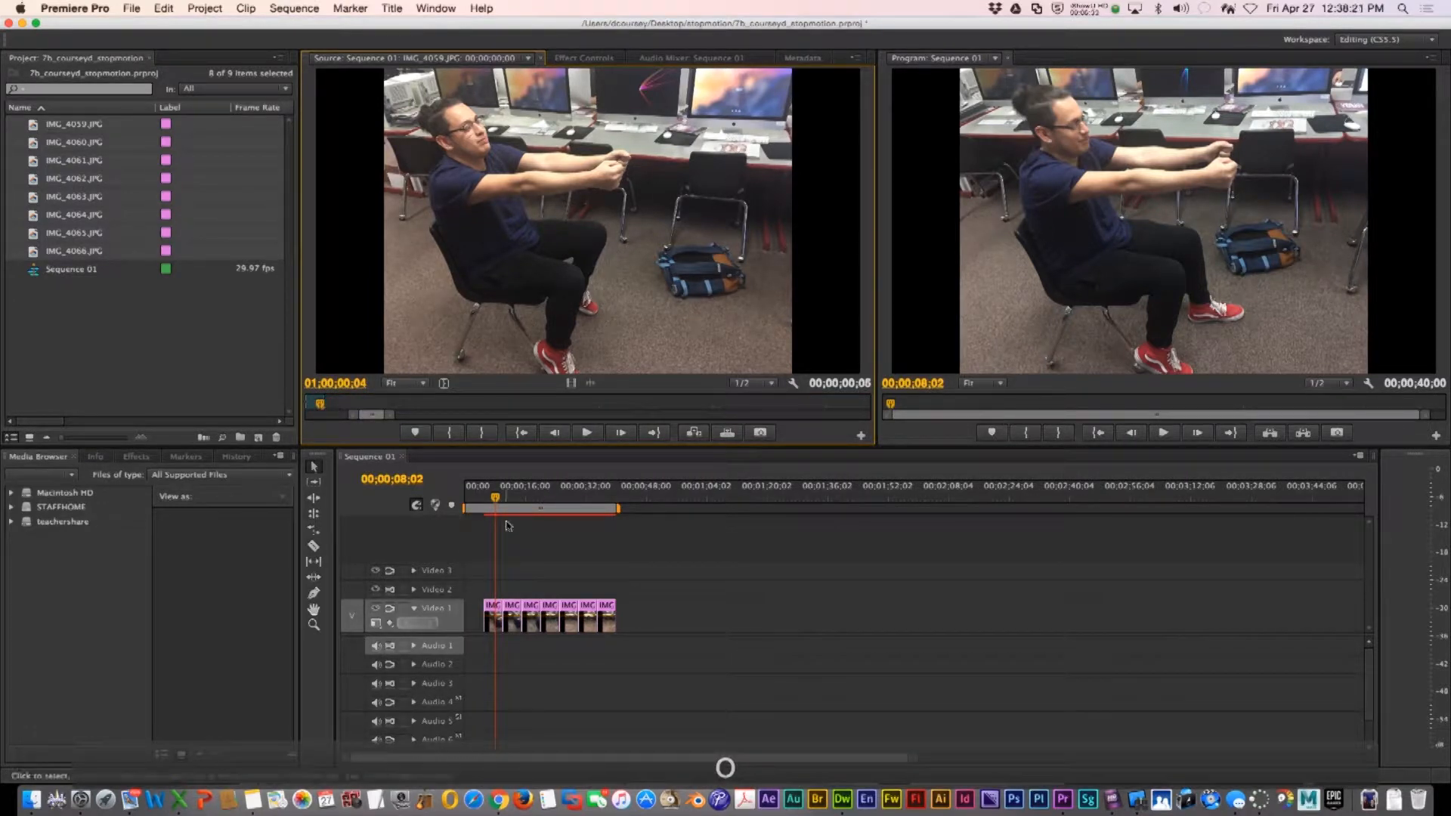
Start rendering the sequence previews and cancel the render
{"action": "key", "text": "Return"}
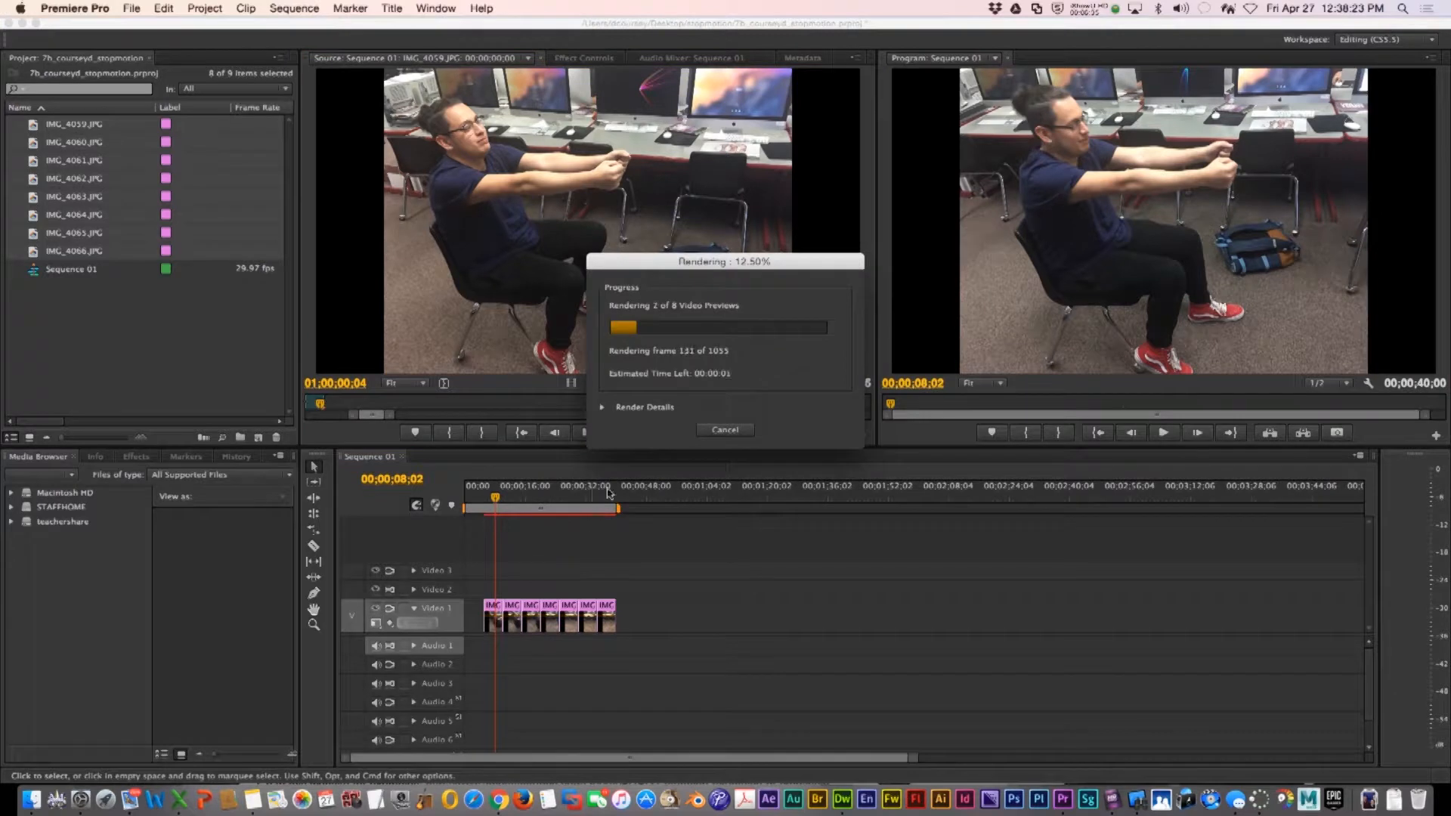
{"action": "left_click", "coordinate": [725, 430]}
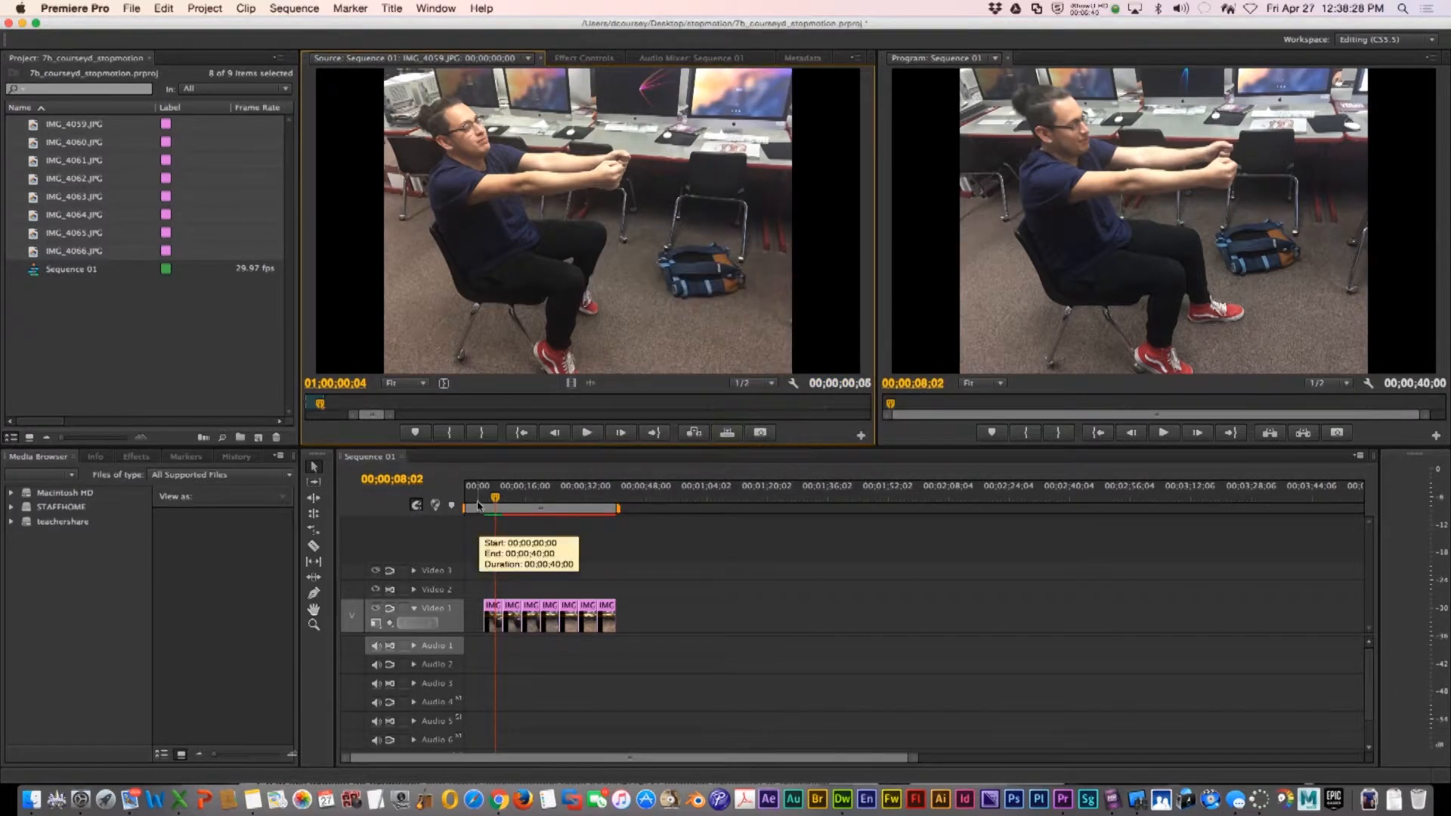
Shorten the IMG_4060 photo clip to a brief duration and delete the gap it leaves on the track
{"action": "left_click", "coordinate": [463, 498]}
{"action": "key", "text": "equal"}
{"action": "key", "text": "equal"}
{"action": "key", "text": "equal"}
{"action": "key", "text": "equal"}
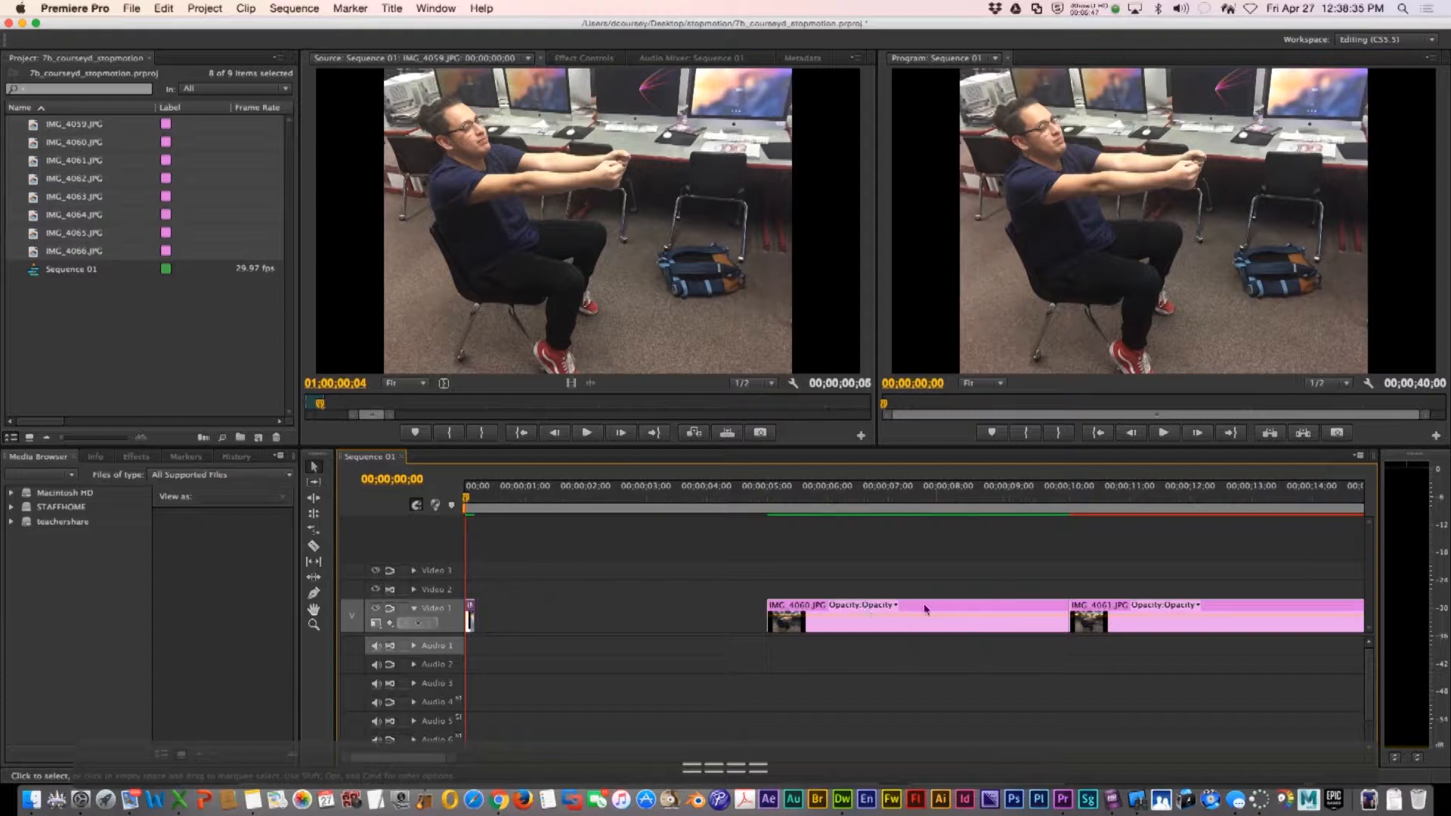
{"action": "left_click_drag", "start_coordinate": [950, 612], "coordinate": [649, 614]}
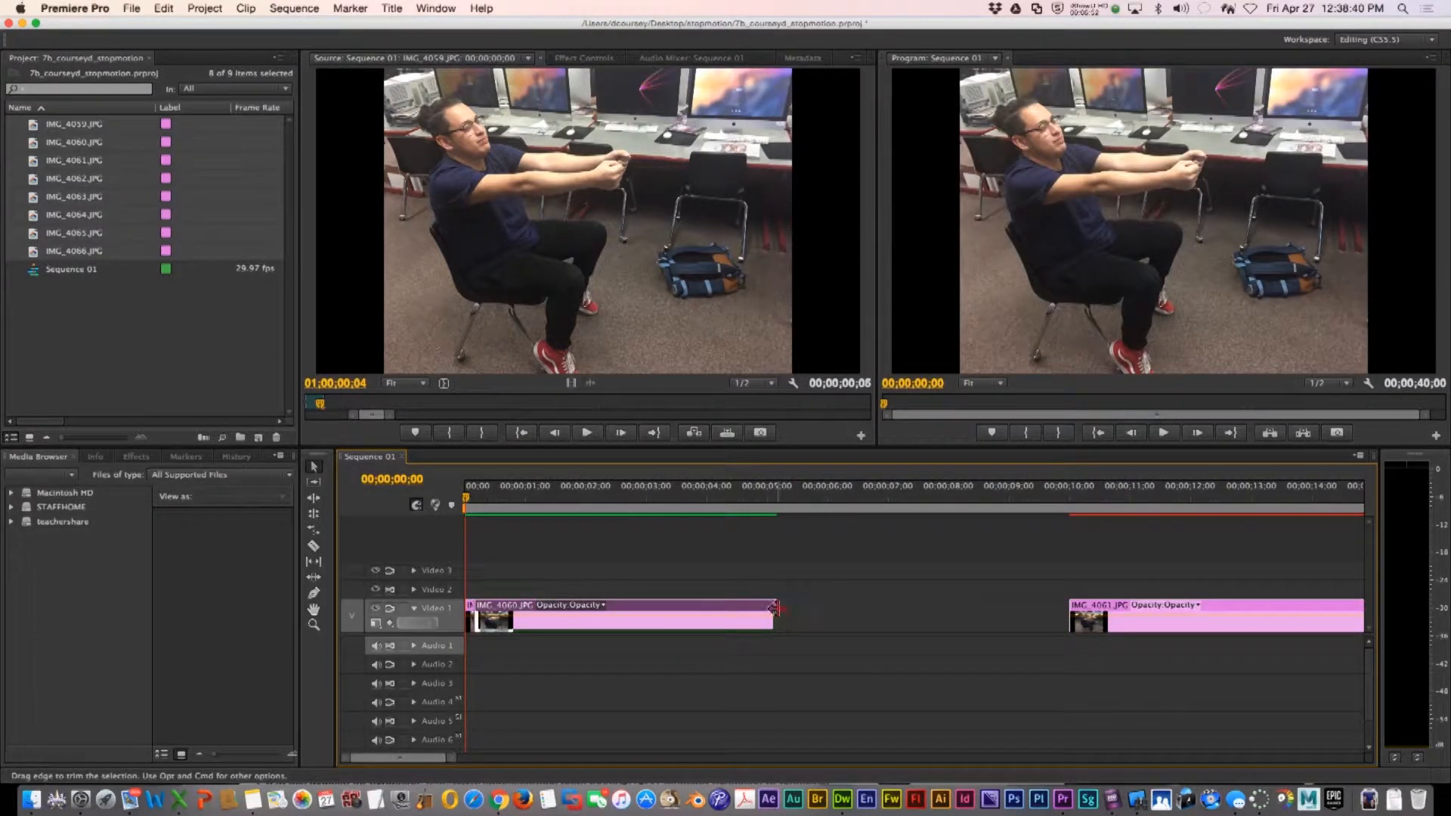
{"action": "left_click_drag", "start_coordinate": [772, 608], "coordinate": [483, 614]}
{"action": "left_click", "coordinate": [842, 634]}
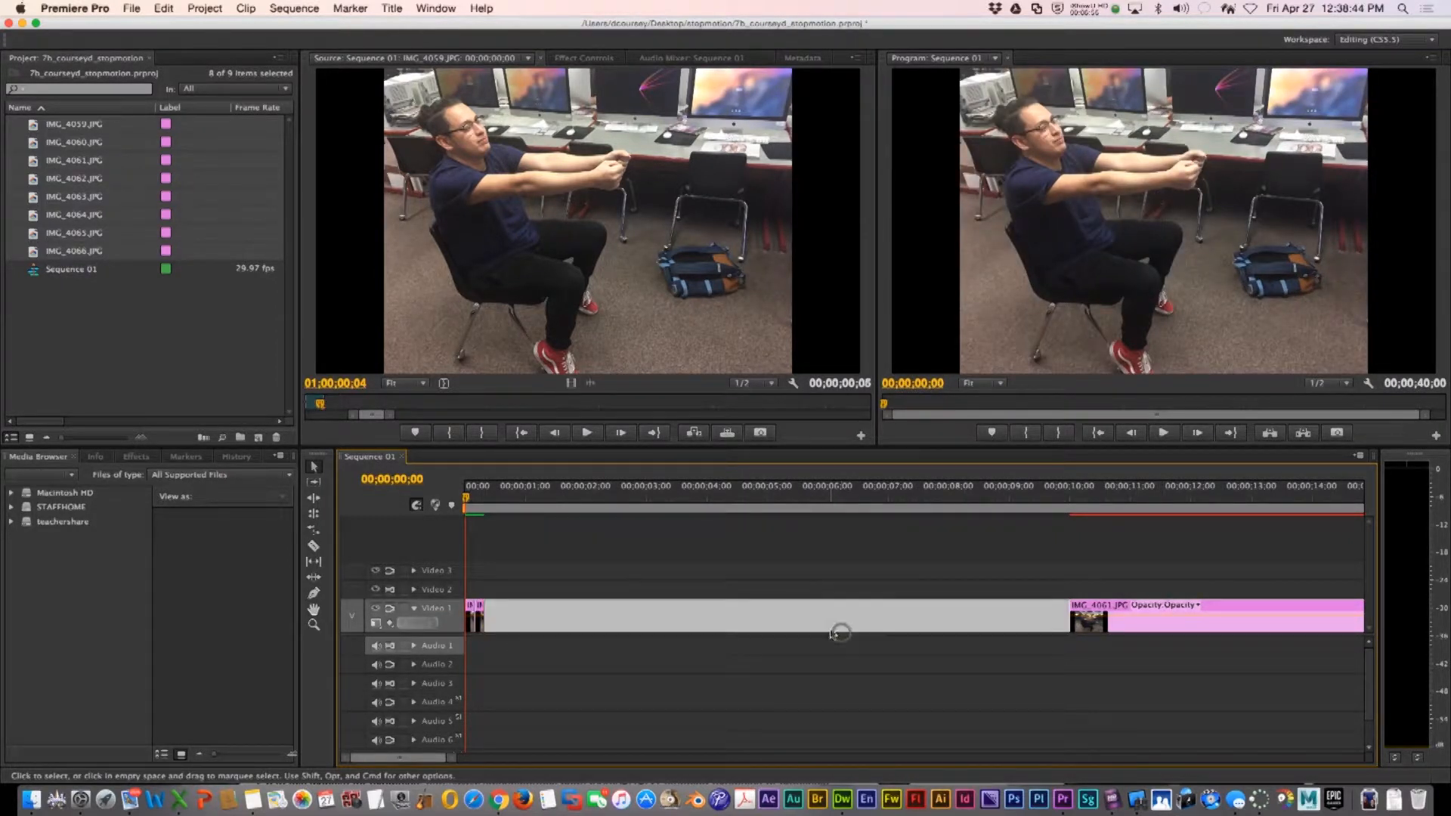
{"action": "key", "text": "Delete"}
Shorten the IMG_4061, IMG_4062 and IMG_4063 clips likewise, deleting the gap after each one
{"action": "left_click_drag", "start_coordinate": [779, 602], "coordinate": [499, 612]}
{"action": "left_click", "coordinate": [546, 613]}
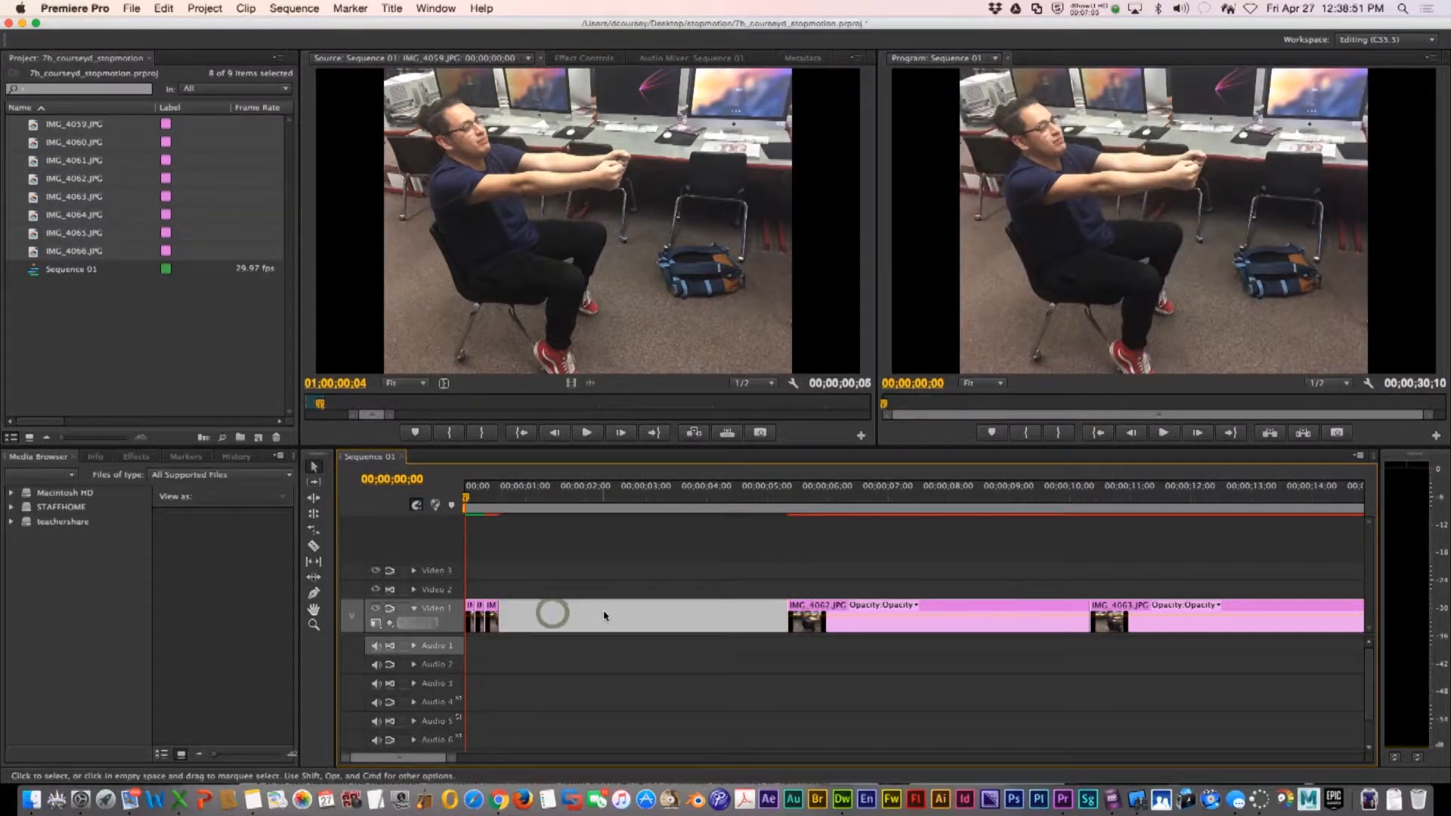
{"action": "key", "text": "Delete"}
{"action": "left_click_drag", "start_coordinate": [793, 604], "coordinate": [511, 613]}
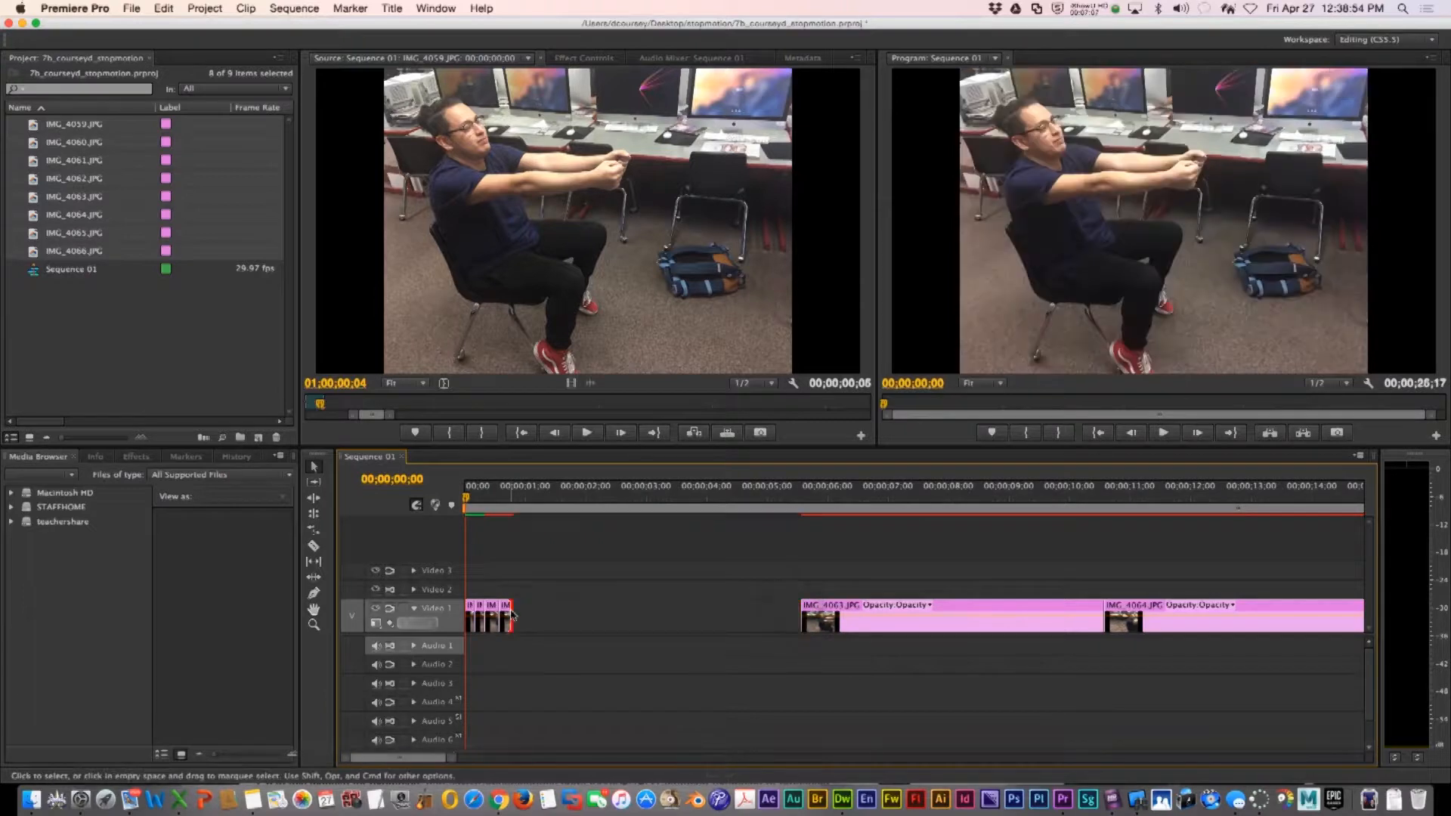
{"action": "left_click", "coordinate": [668, 606]}
{"action": "key", "text": "Delete"}
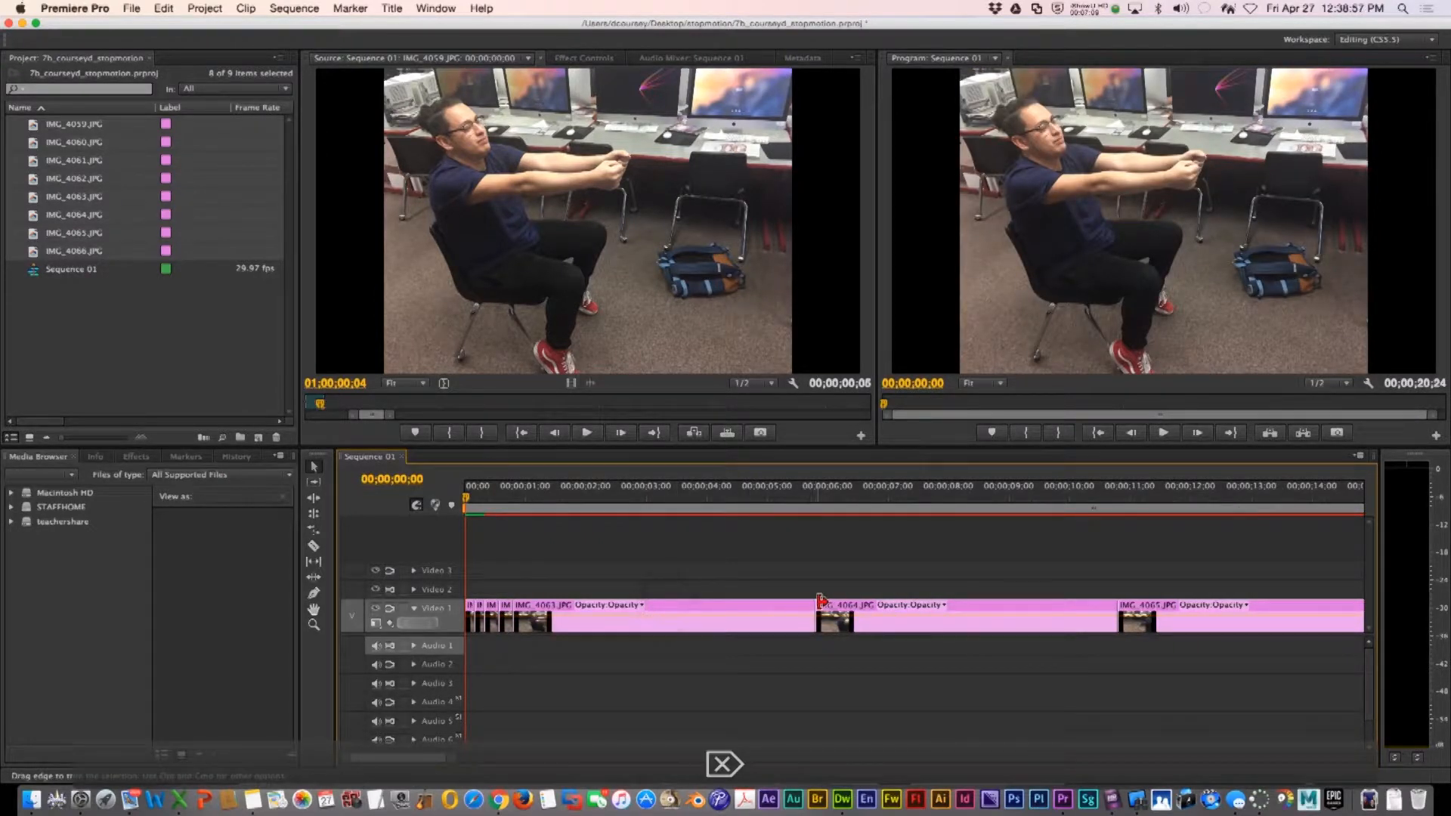
{"action": "left_click_drag", "start_coordinate": [801, 604], "coordinate": [793, 608]}
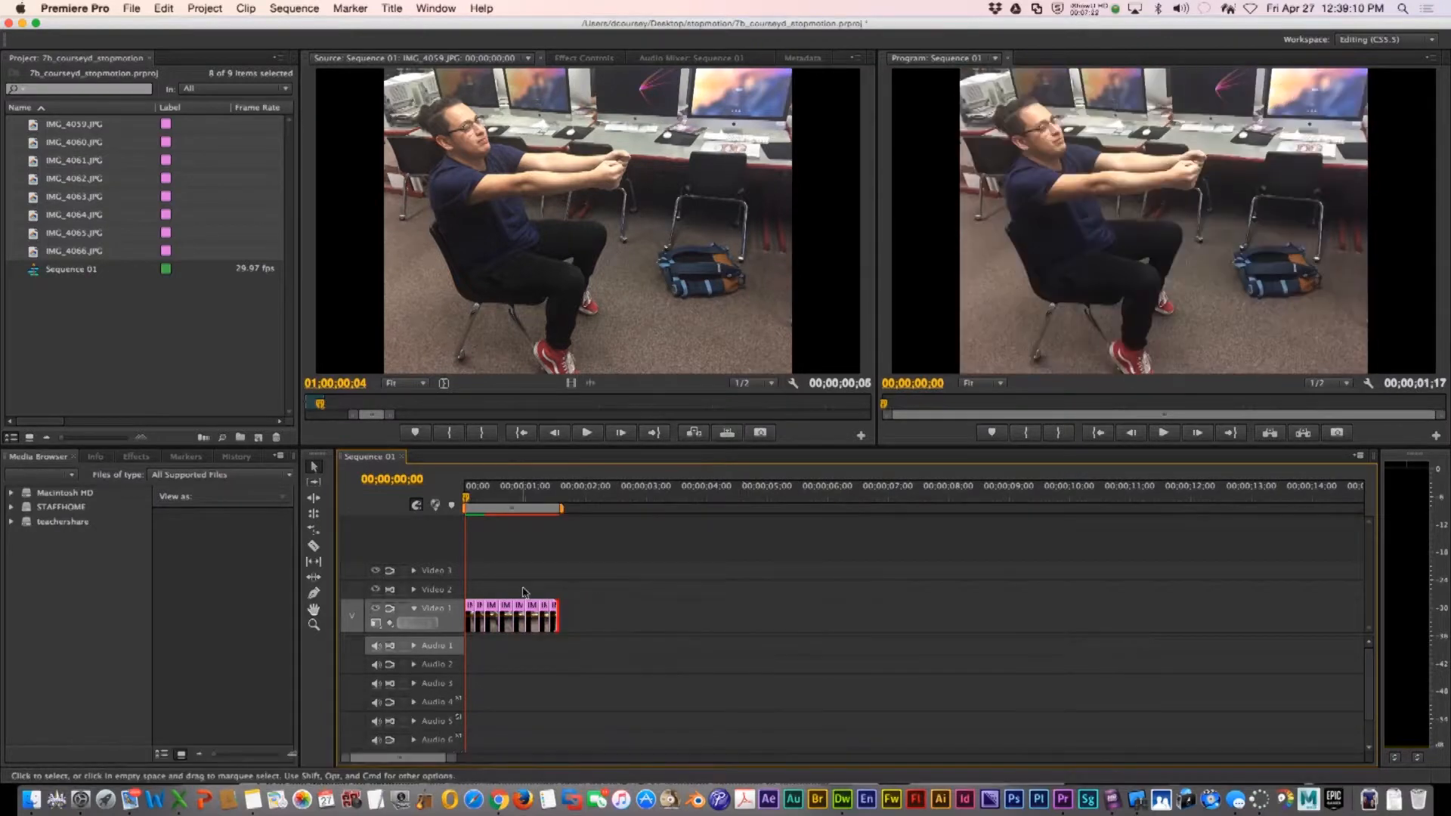
Play the shortened sequence from the start and stop it to review the animation
{"action": "key", "text": "space"}
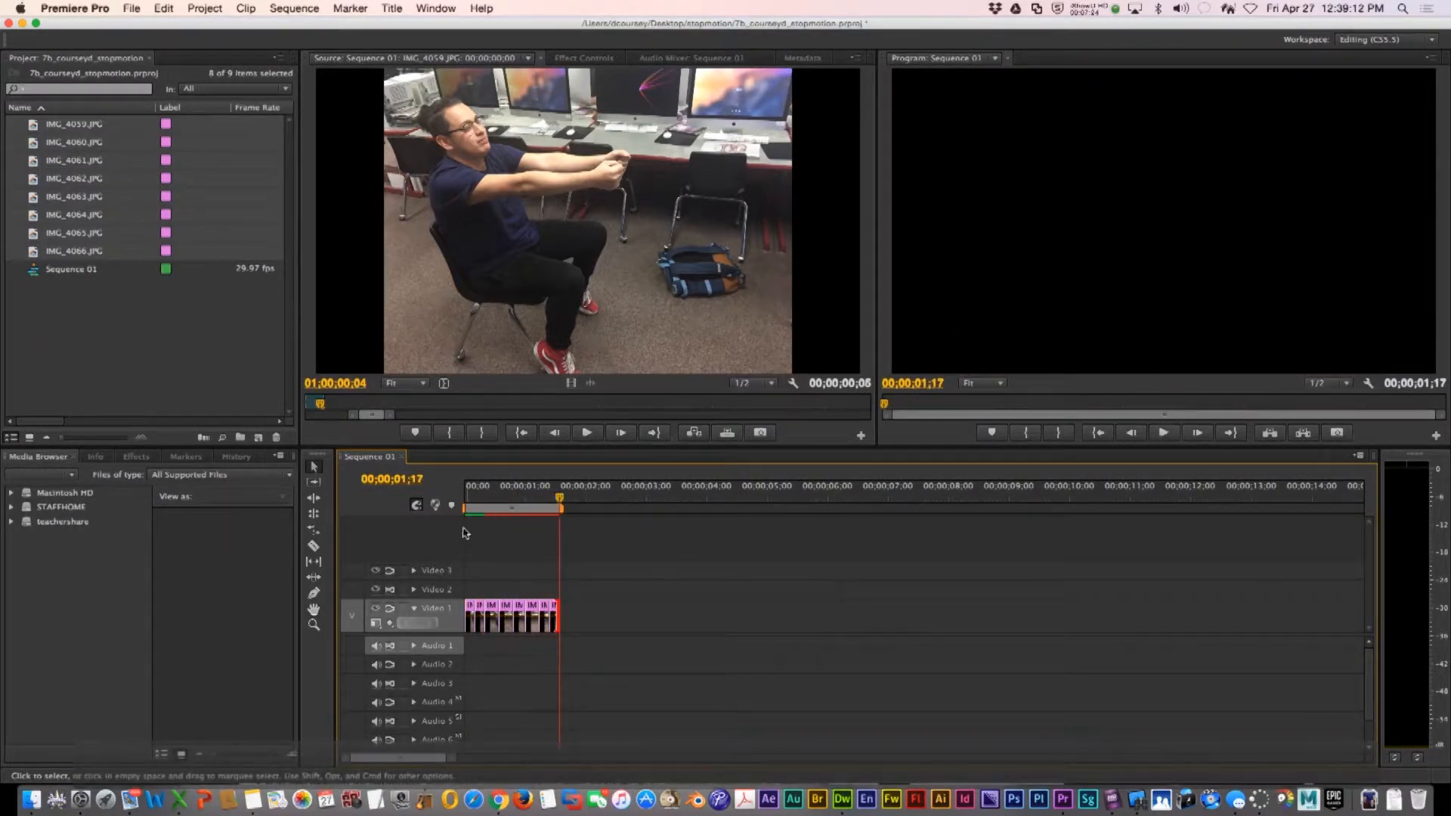
{"action": "key", "text": "space"}
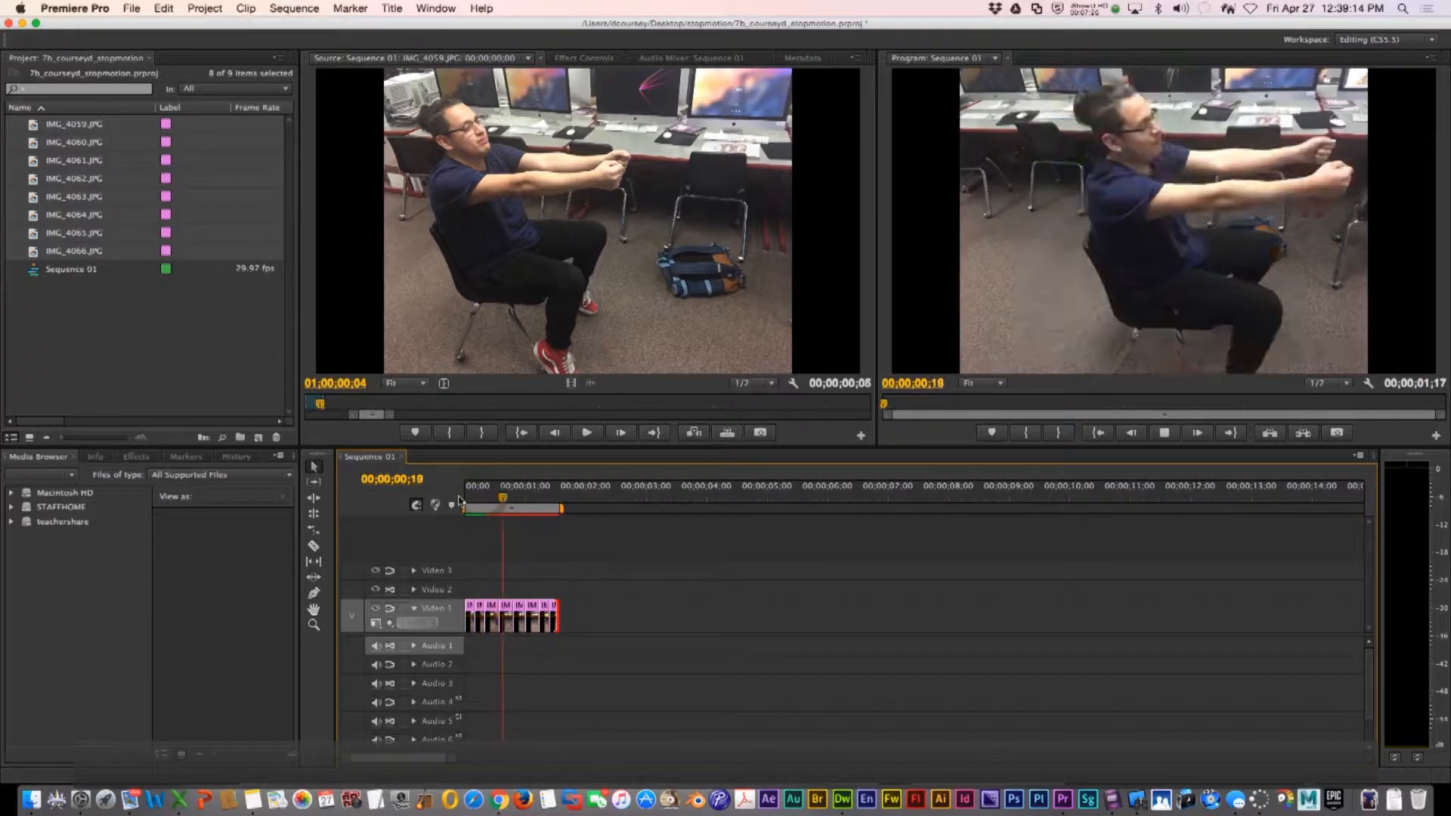
{"action": "key", "text": "space"}
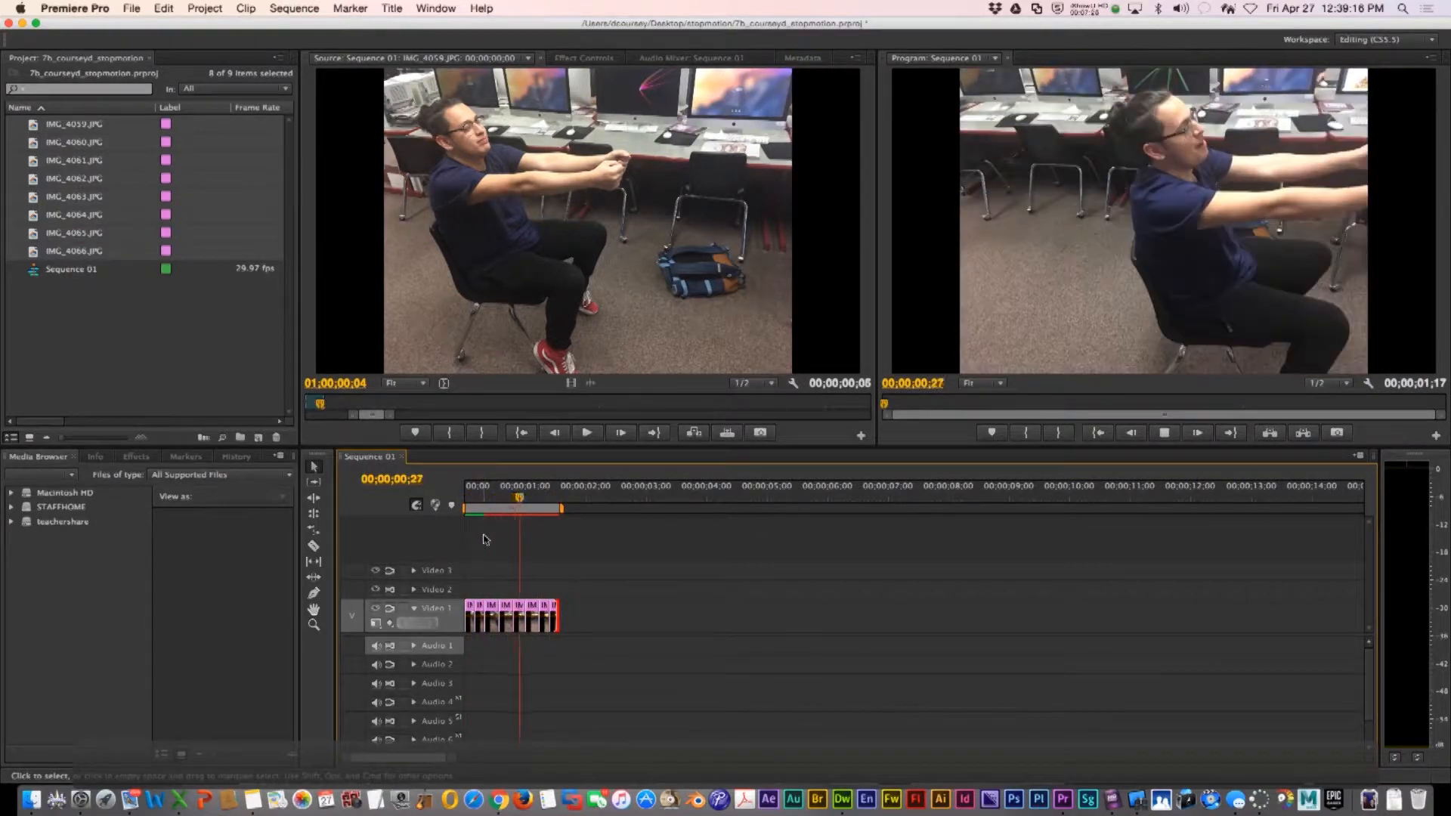
{"action": "key", "text": "space"}
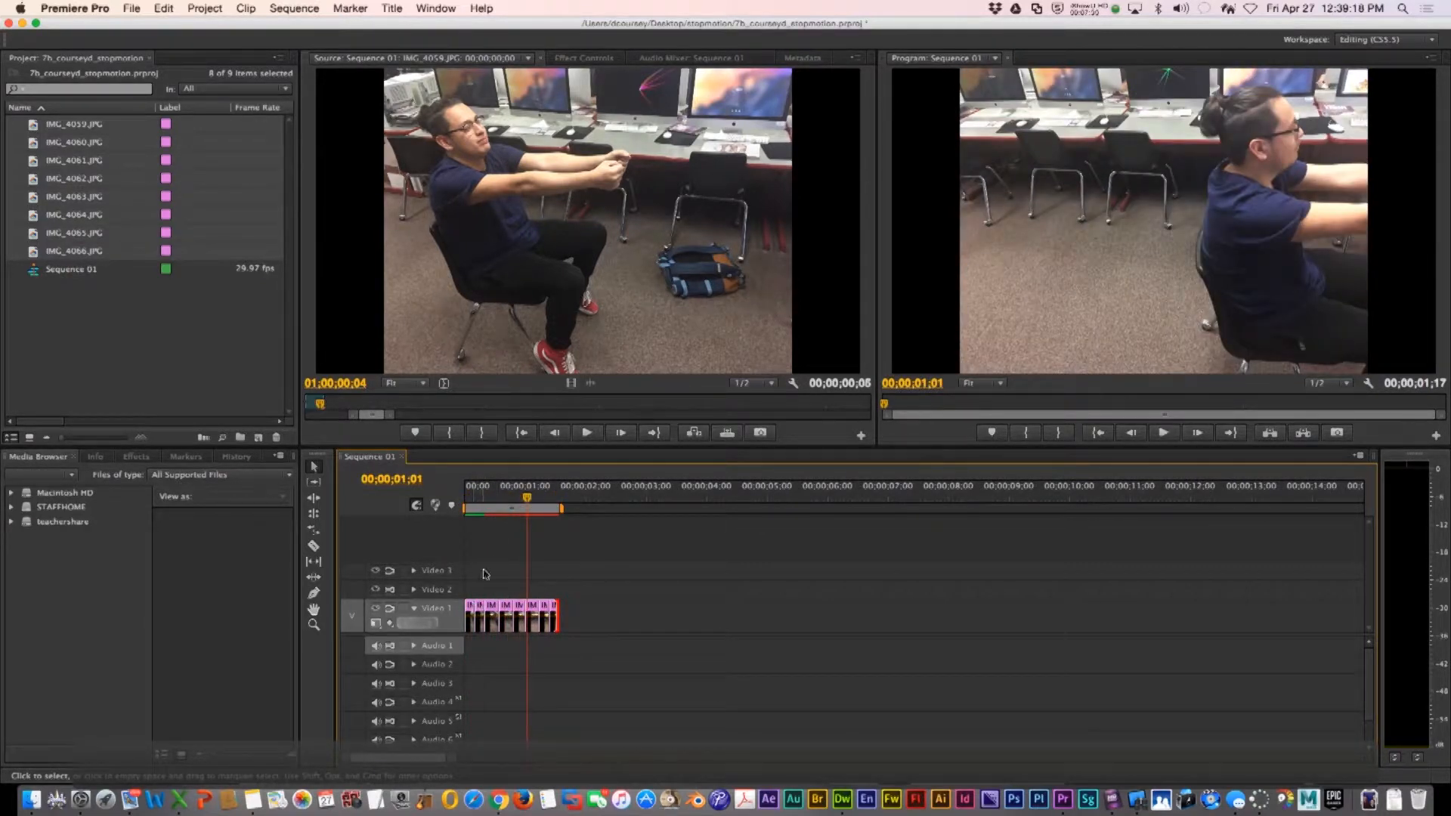
Trim the first photo clips further and delete the gaps left between them
{"action": "key", "text": "equal"}
{"action": "key", "text": "equal"}
{"action": "key", "text": "equal"}
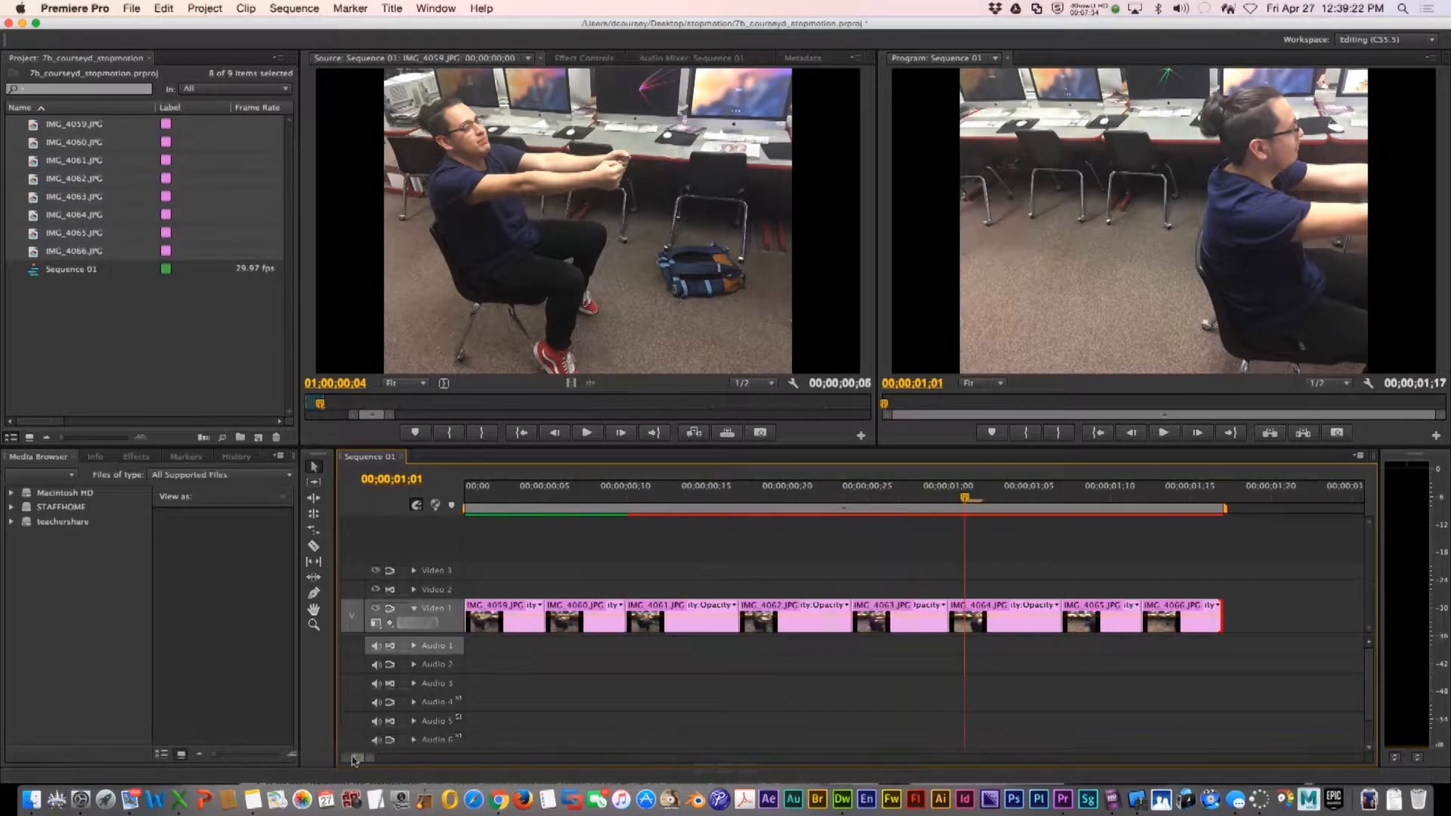
{"action": "mouse_move", "coordinate": [542, 614]}
{"action": "left_mouse_down"}
{"action": "mouse_move", "coordinate": [495, 609]}
{"action": "mouse_move", "coordinate": [552, 610]}
{"action": "mouse_move", "coordinate": [530, 610]}
{"action": "left_mouse_up"}
{"action": "left_click", "coordinate": [597, 613]}
{"action": "key", "text": "BackSpace"}
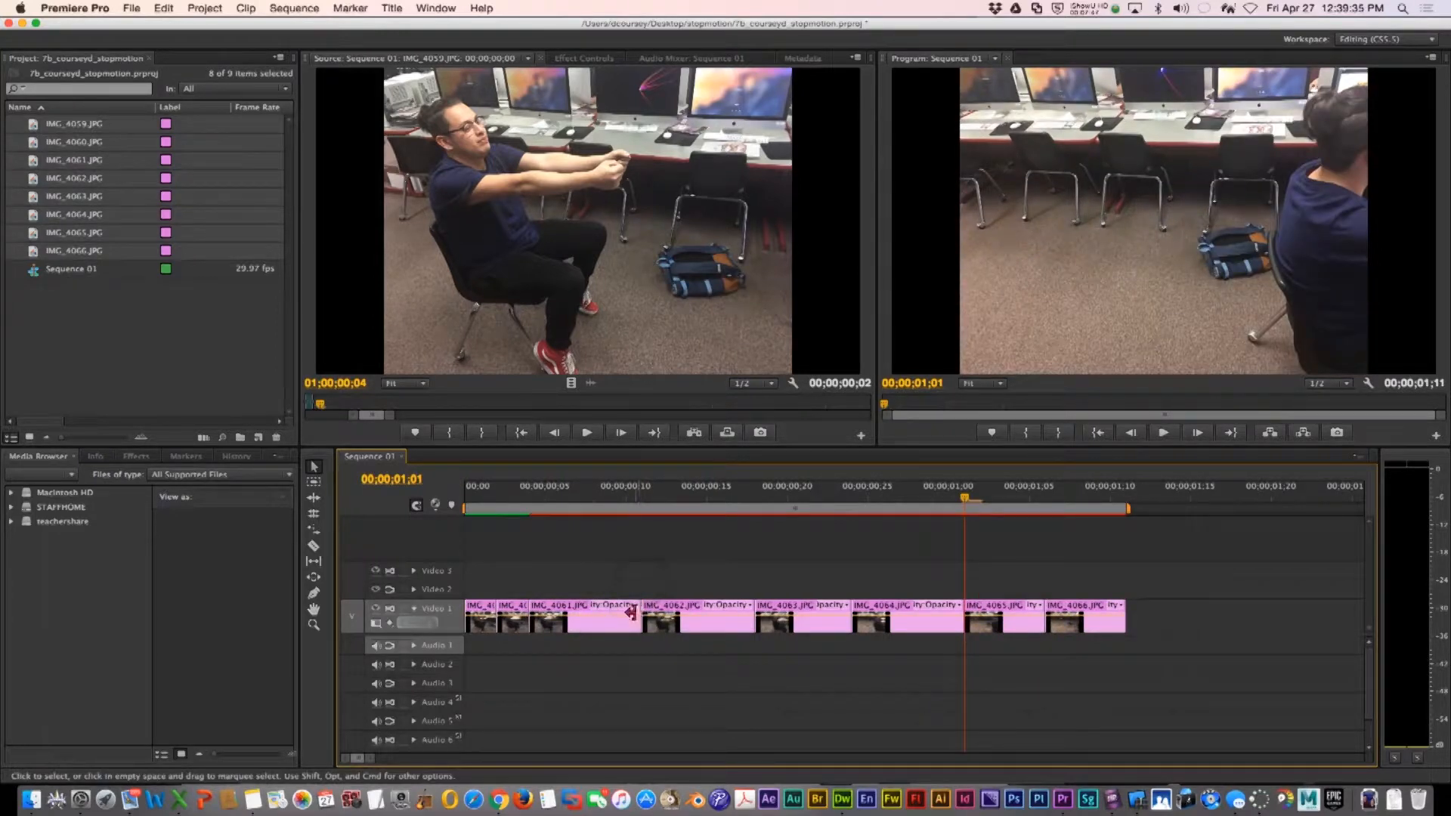
{"action": "left_click", "coordinate": [624, 614]}
{"action": "left_click_drag", "start_coordinate": [639, 609], "coordinate": [560, 612]}
{"action": "left_click", "coordinate": [592, 612]}
{"action": "key", "text": "BackSpace"}
Trim the remaining photo clips to match, delete the gaps between them, and return the playhead to the start
{"action": "left_click_drag", "start_coordinate": [672, 615], "coordinate": [626, 615]}
{"action": "left_click", "coordinate": [632, 615]}
{"action": "key", "text": "BackSpace"}
{"action": "left_click", "coordinate": [670, 615]}
{"action": "key", "text": "BackSpace"}
{"action": "left_click", "coordinate": [710, 615]}
{"action": "key", "text": "BackSpace"}
{"action": "mouse_move", "coordinate": [737, 615]}
{"action": "left_mouse_down"}
{"action": "mouse_move", "coordinate": [658, 615]}
{"action": "mouse_move", "coordinate": [723, 615]}
{"action": "left_mouse_up"}
{"action": "left_click", "coordinate": [719, 615]}
{"action": "key", "text": "BackSpace"}
{"action": "left_click_drag", "start_coordinate": [466, 498], "coordinate": [451, 547]}
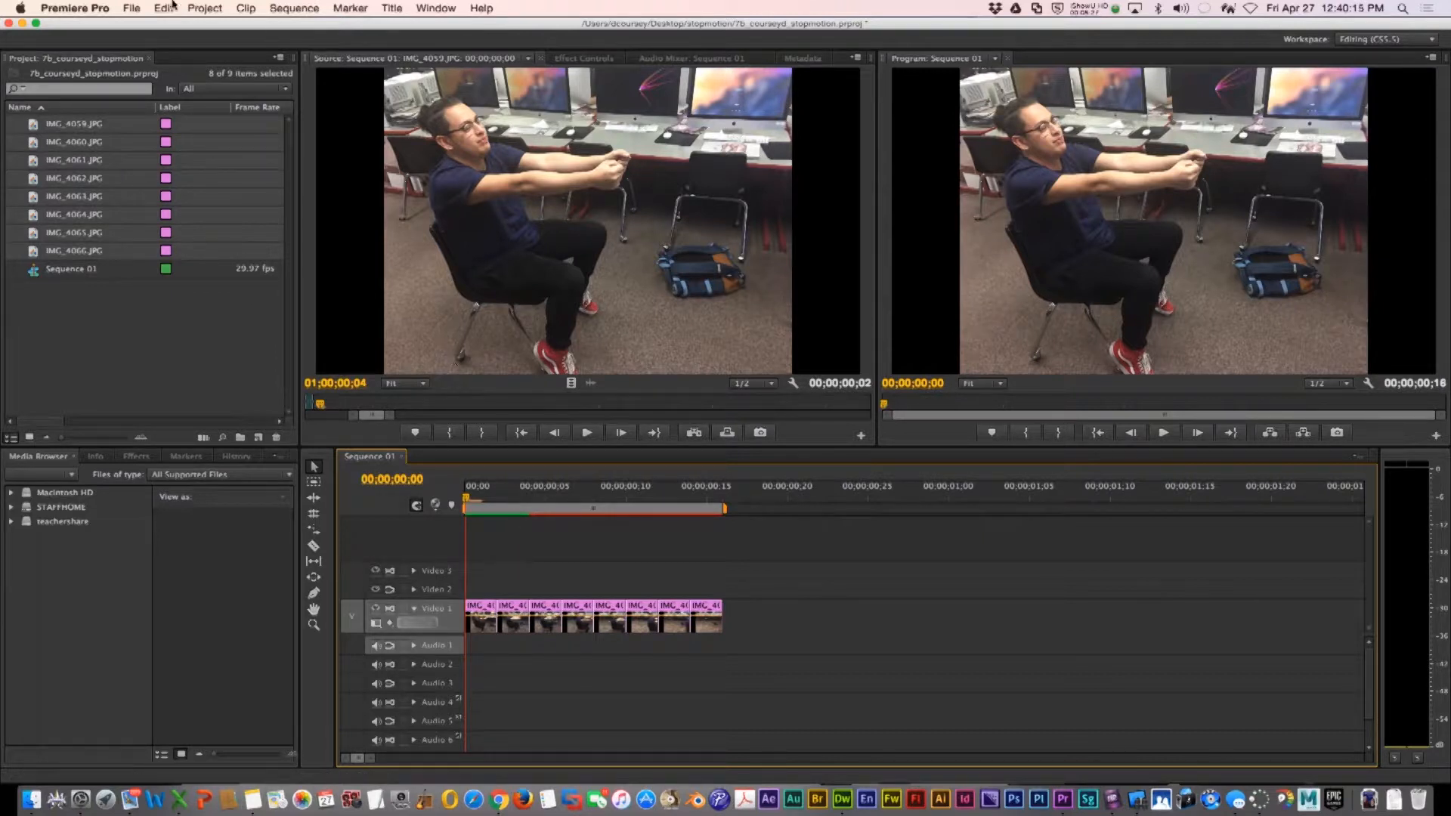
Switch to GarageBand and close the TSA 1 project it loads
{"action": "left_click", "coordinate": [132, 7]}
{"action": "left_click", "coordinate": [155, 119]}
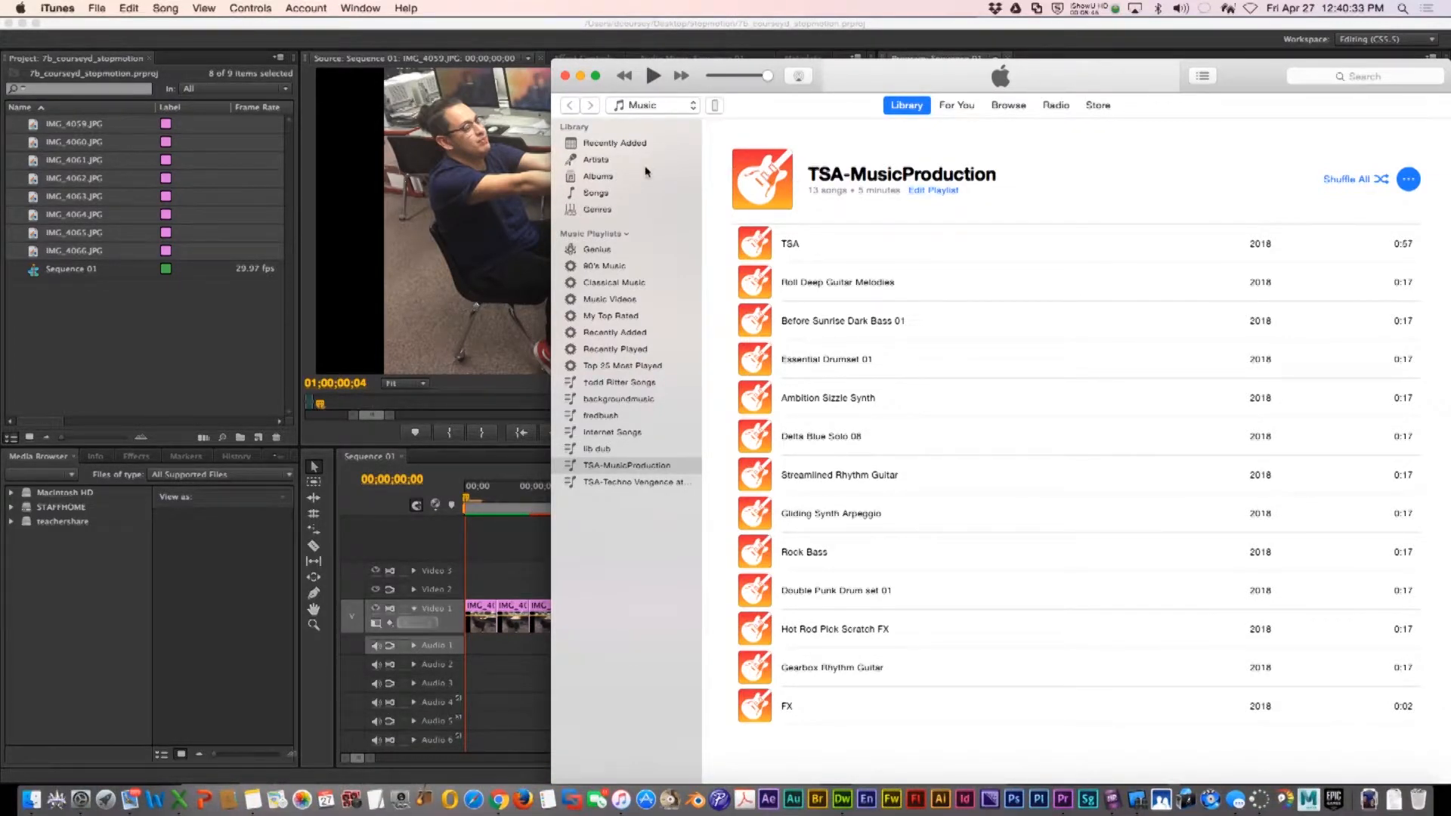
{"action": "left_click", "coordinate": [580, 75]}
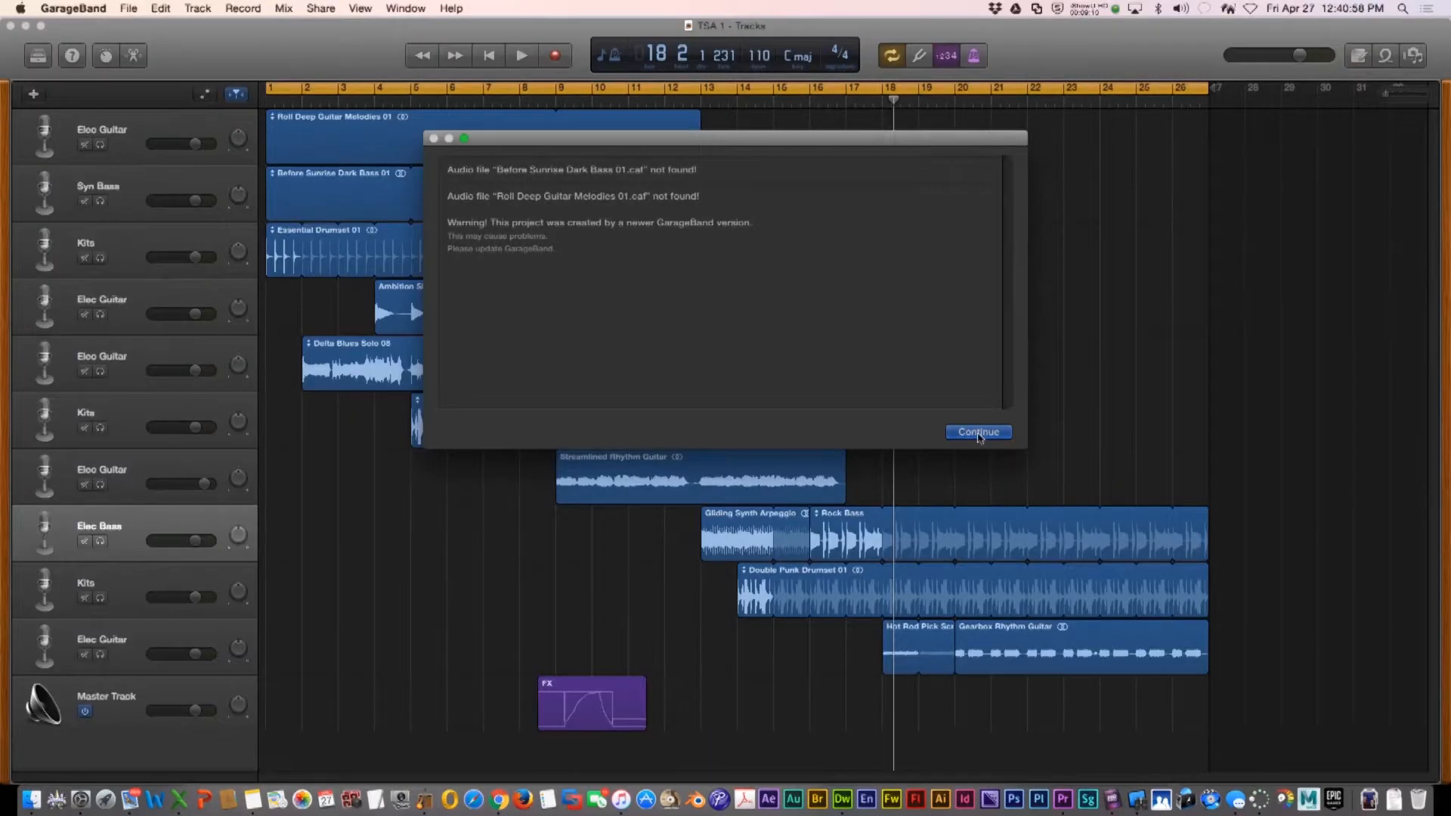
{"action": "left_click", "coordinate": [978, 432]}
{"action": "left_click", "coordinate": [9, 27]}
Create a new Empty Project with an audio track
{"action": "left_click", "coordinate": [126, 8]}
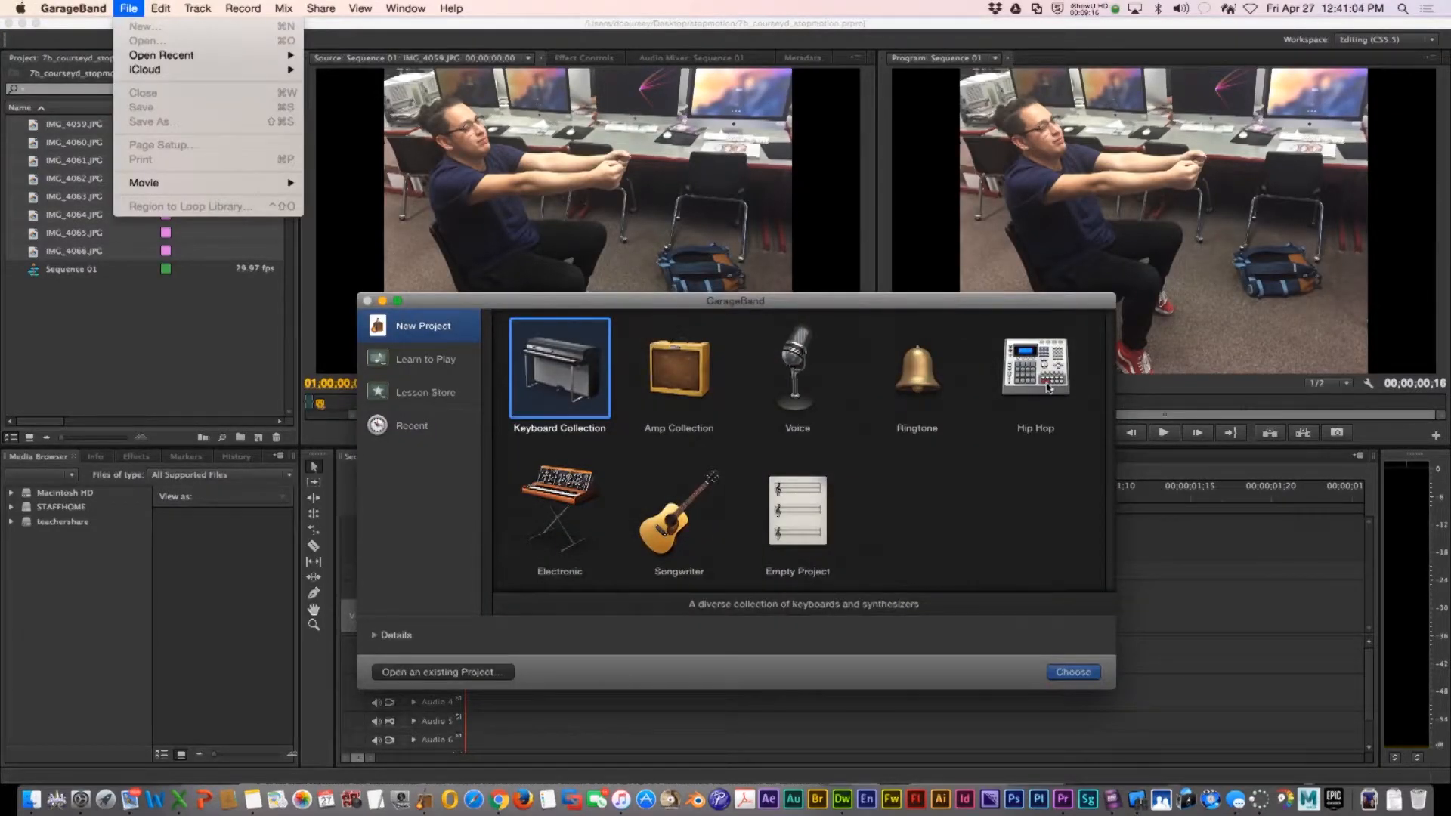
{"action": "left_click", "coordinate": [802, 520]}
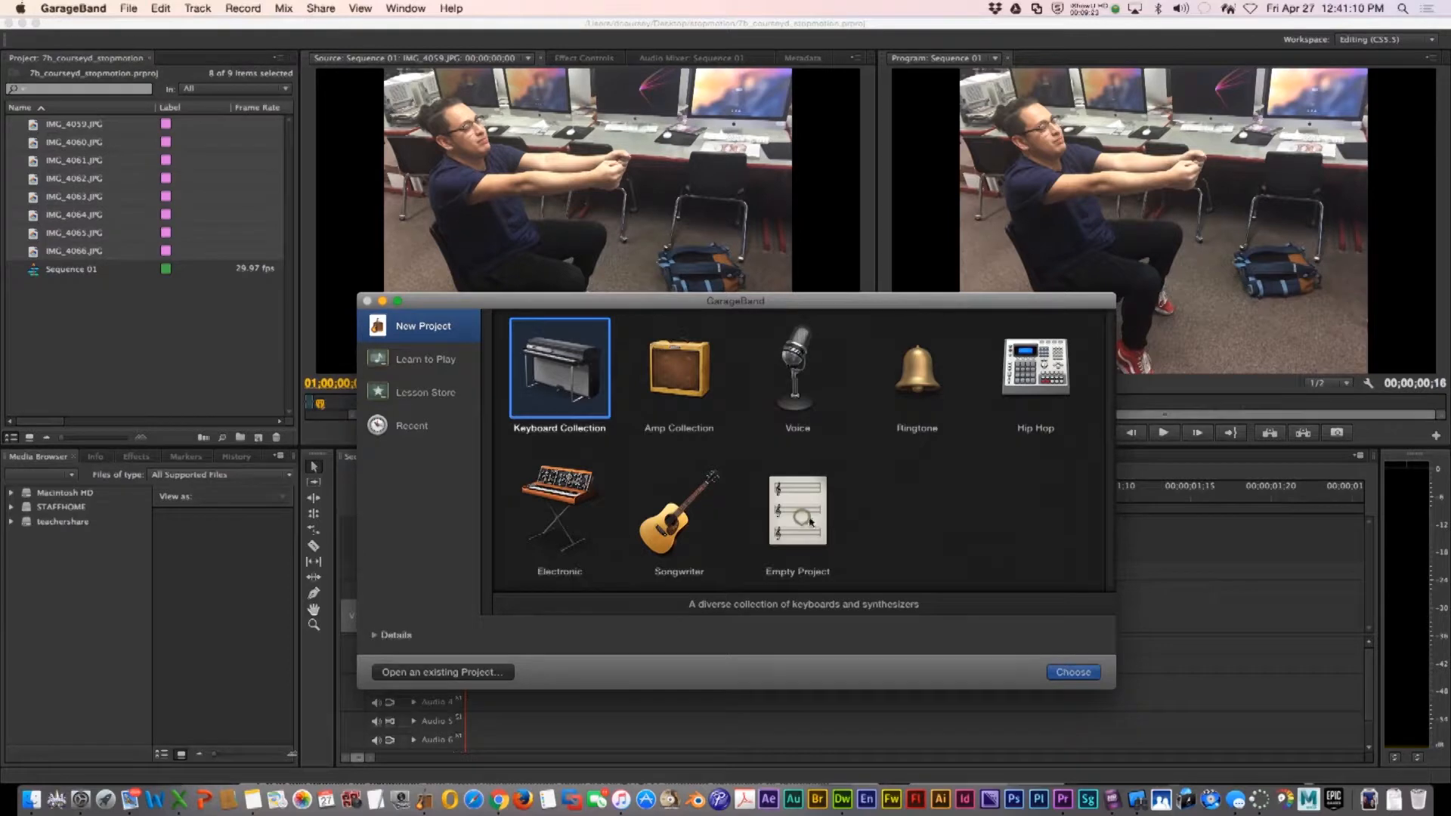
{"action": "left_click", "coordinate": [800, 514]}
{"action": "left_click", "coordinate": [1073, 672]}
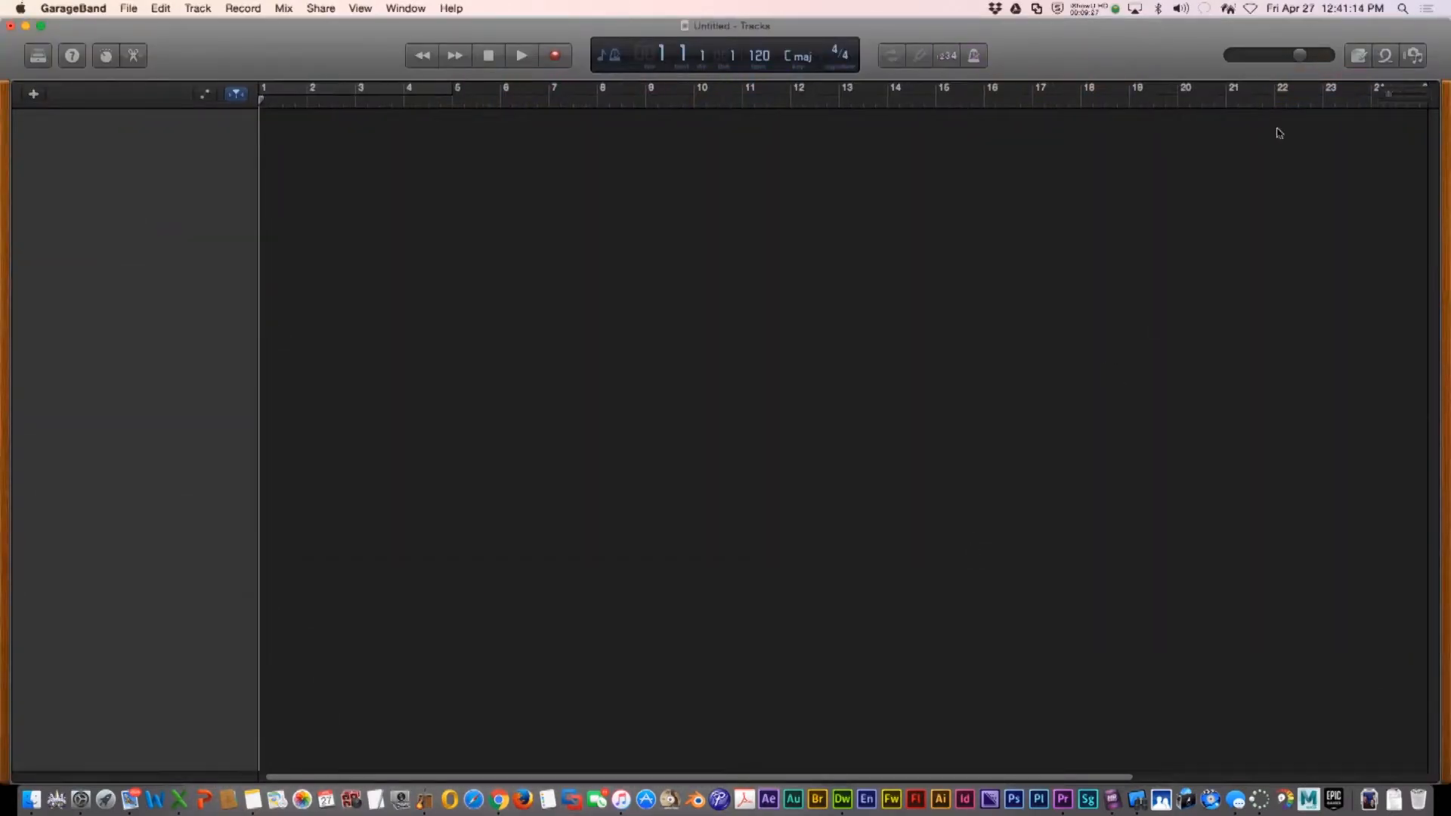
{"action": "left_click", "coordinate": [1008, 407]}
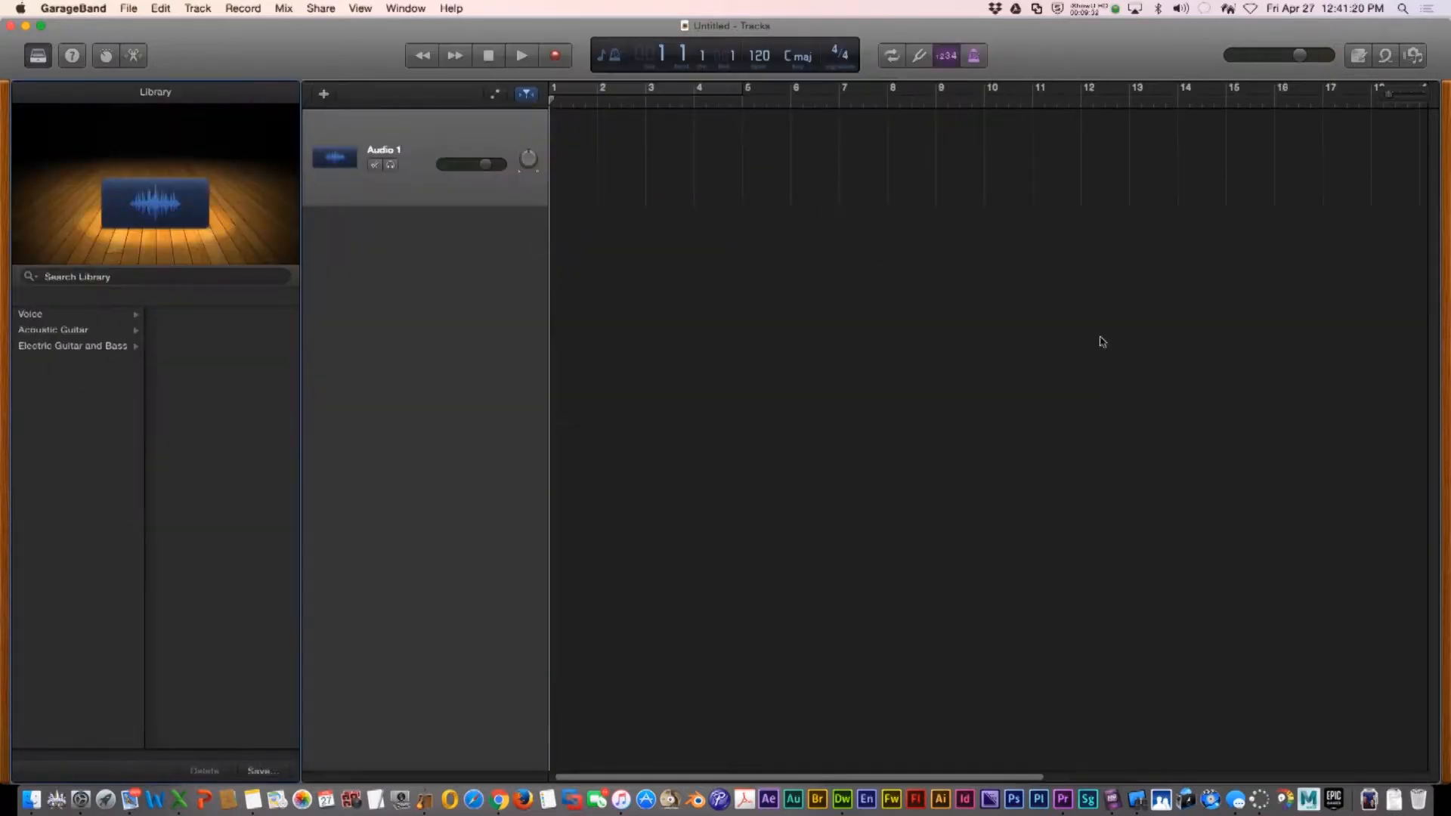
Open the loops browser, filter to Sound Effects, and search for car
{"action": "left_click", "coordinate": [1391, 54]}
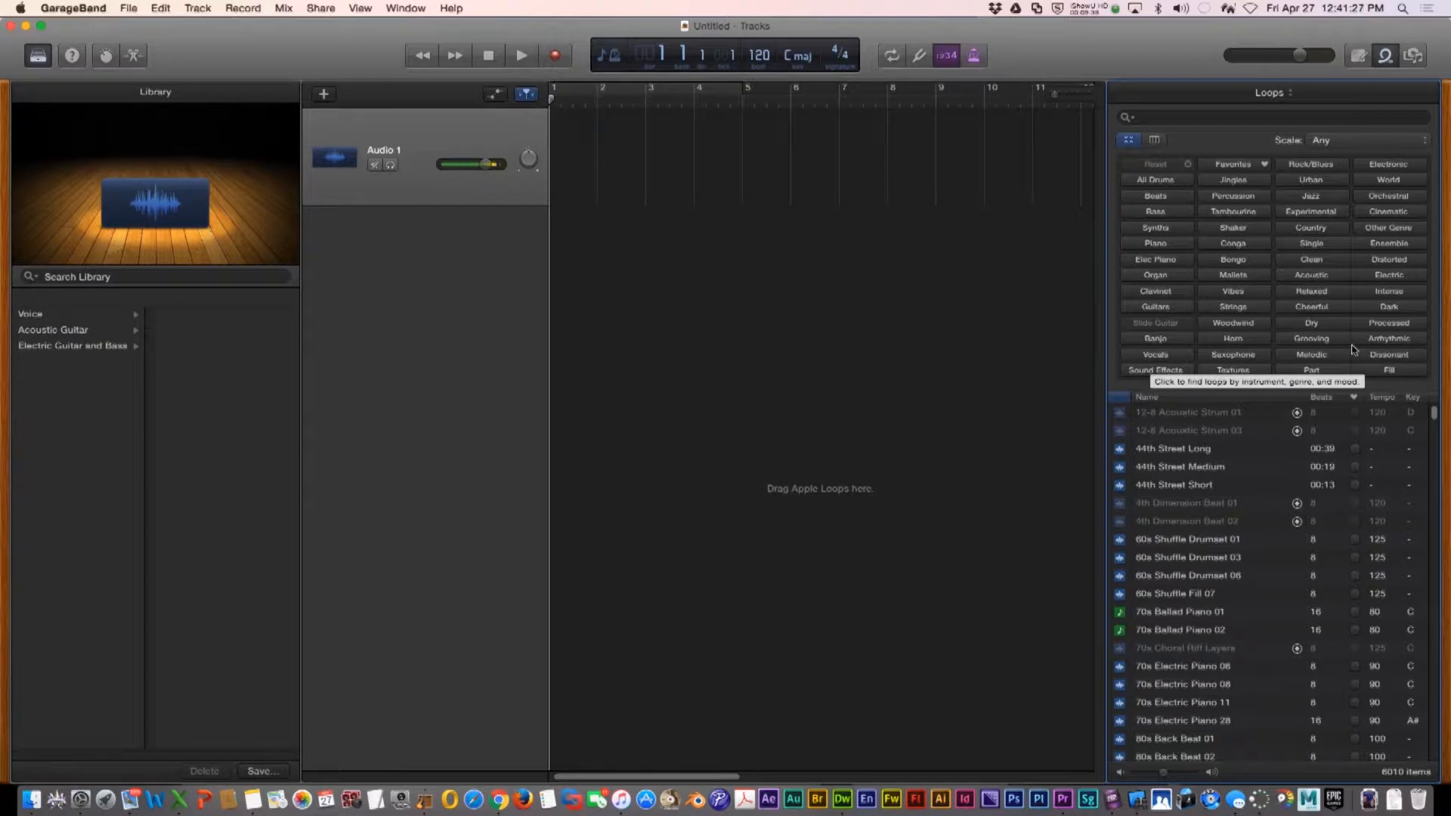
{"action": "left_click", "coordinate": [1155, 370]}
{"action": "left_click", "coordinate": [1252, 119]}
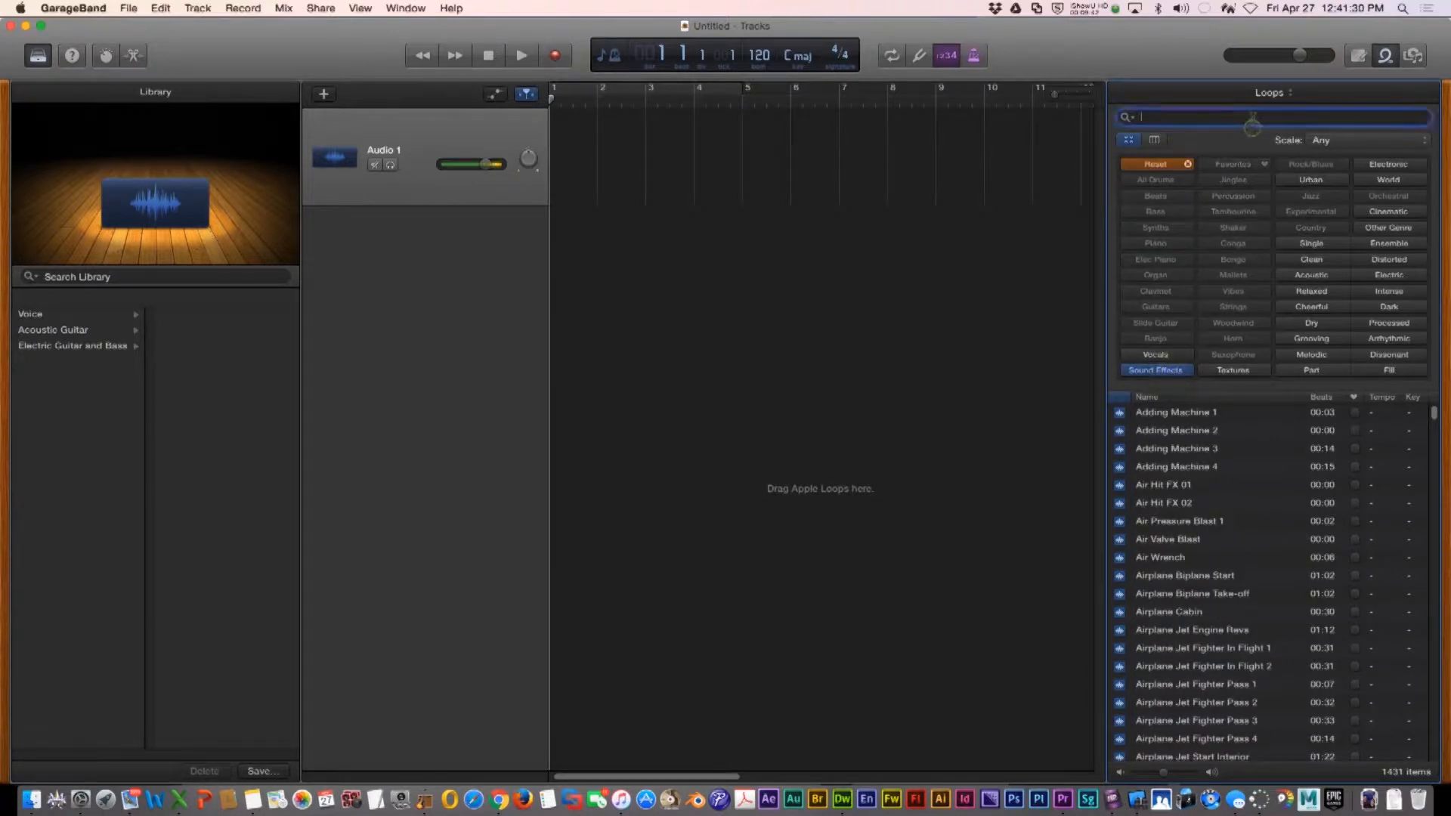
{"action": "type", "text": "car"}
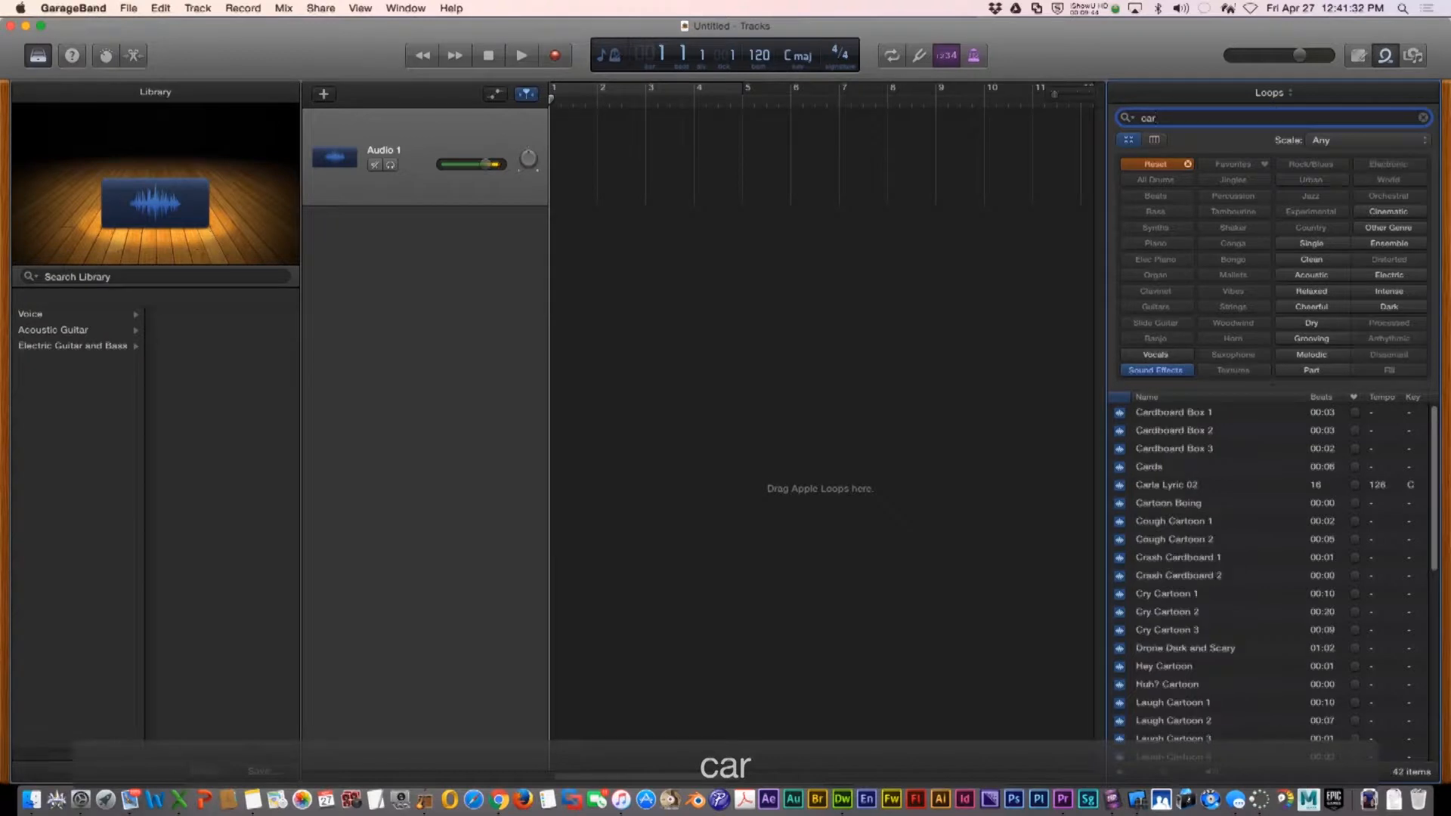
Preview the car sound effects and add Sports Car Passing to the start of the audio track
{"action": "scroll", "coordinate": [1177, 629], "scroll_direction": "down", "scroll_amount": 10}
{"action": "left_click", "coordinate": [1177, 624]}
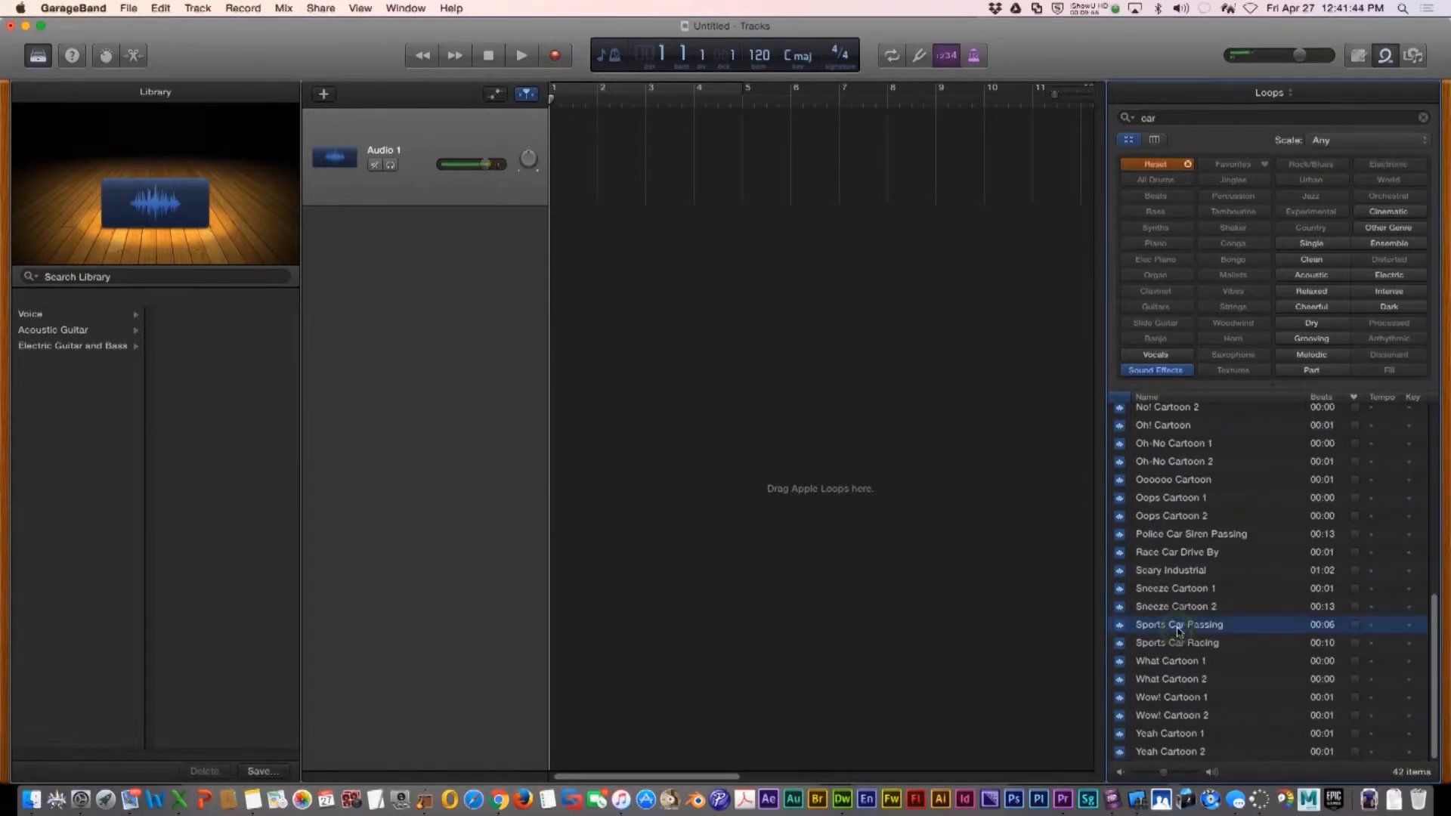
{"action": "left_click", "coordinate": [1121, 626]}
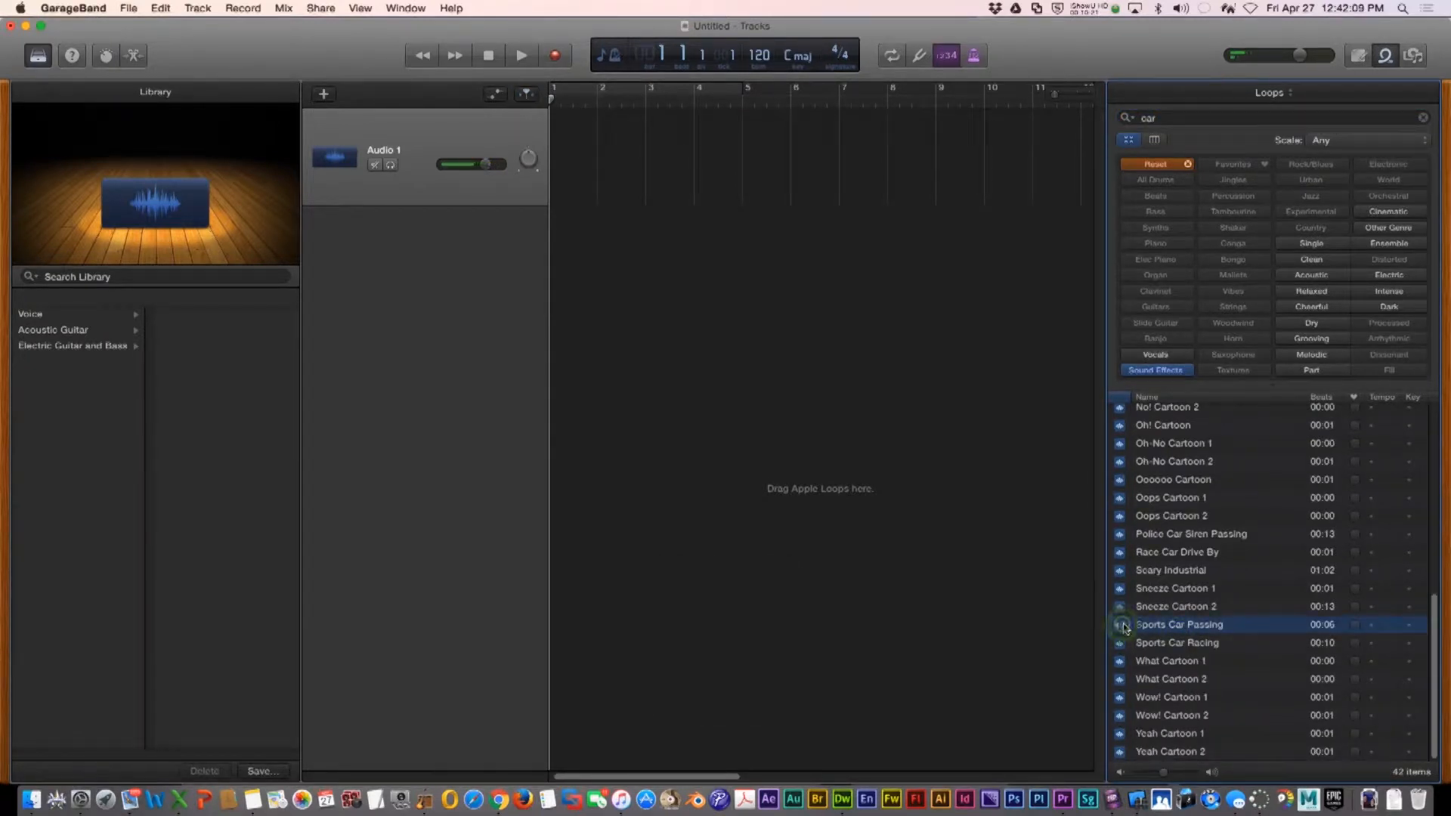
{"action": "left_click", "coordinate": [1164, 644]}
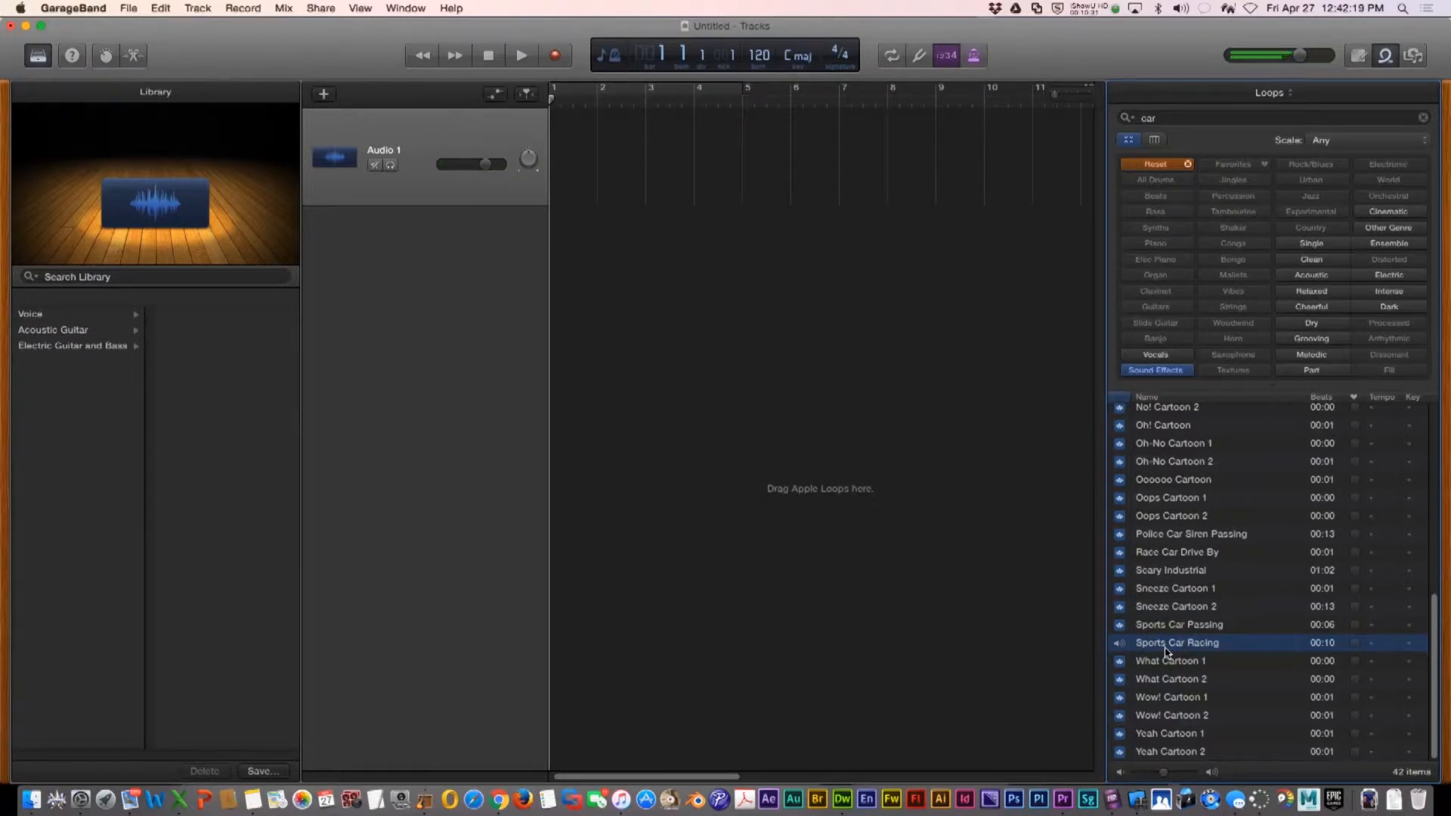
{"action": "left_click_drag", "start_coordinate": [1164, 630], "coordinate": [576, 159]}
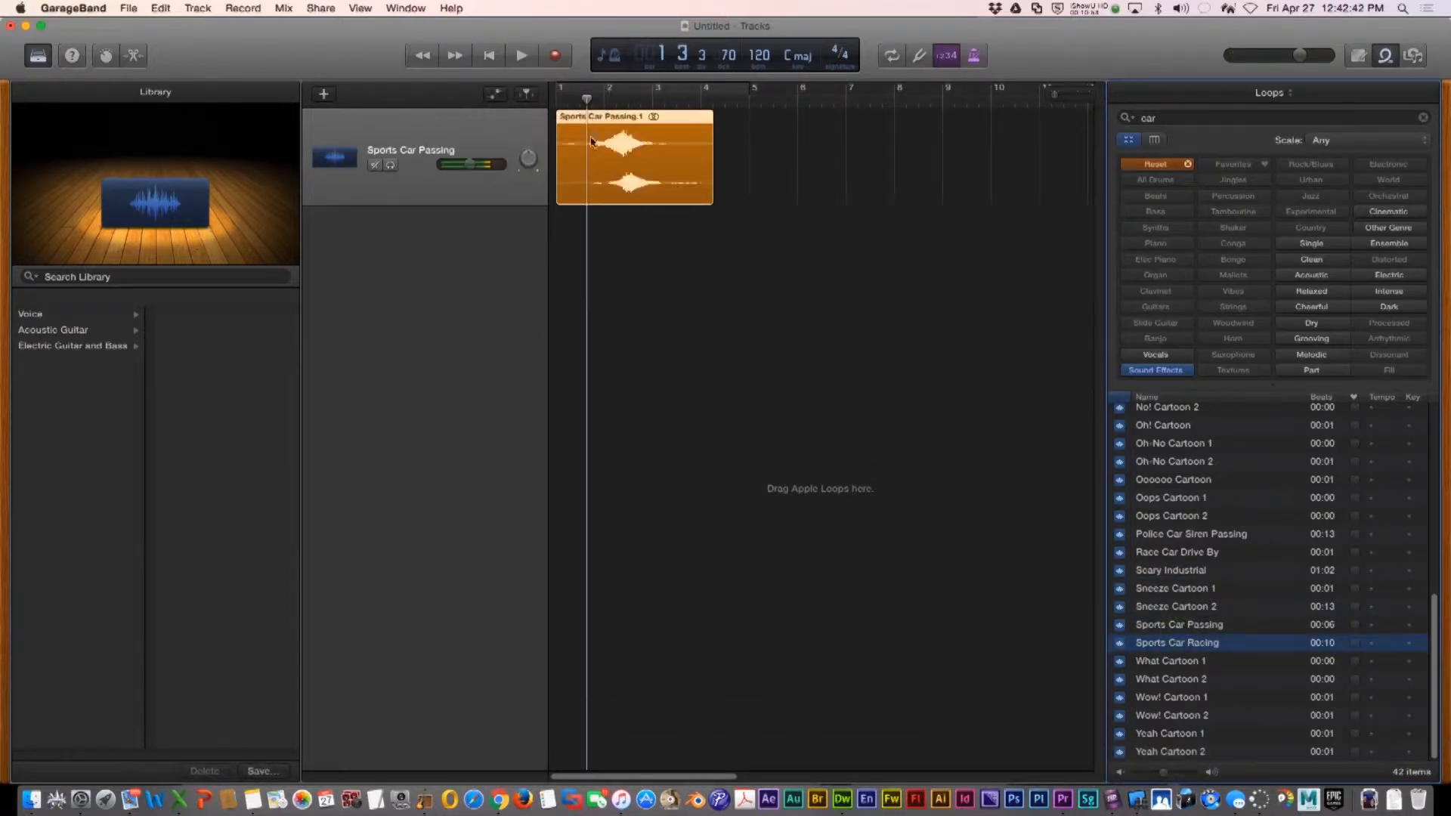
Return the playhead to the start and preview the What Cartoon 2 and Crash Cardboard effects
{"action": "left_click", "coordinate": [567, 100]}
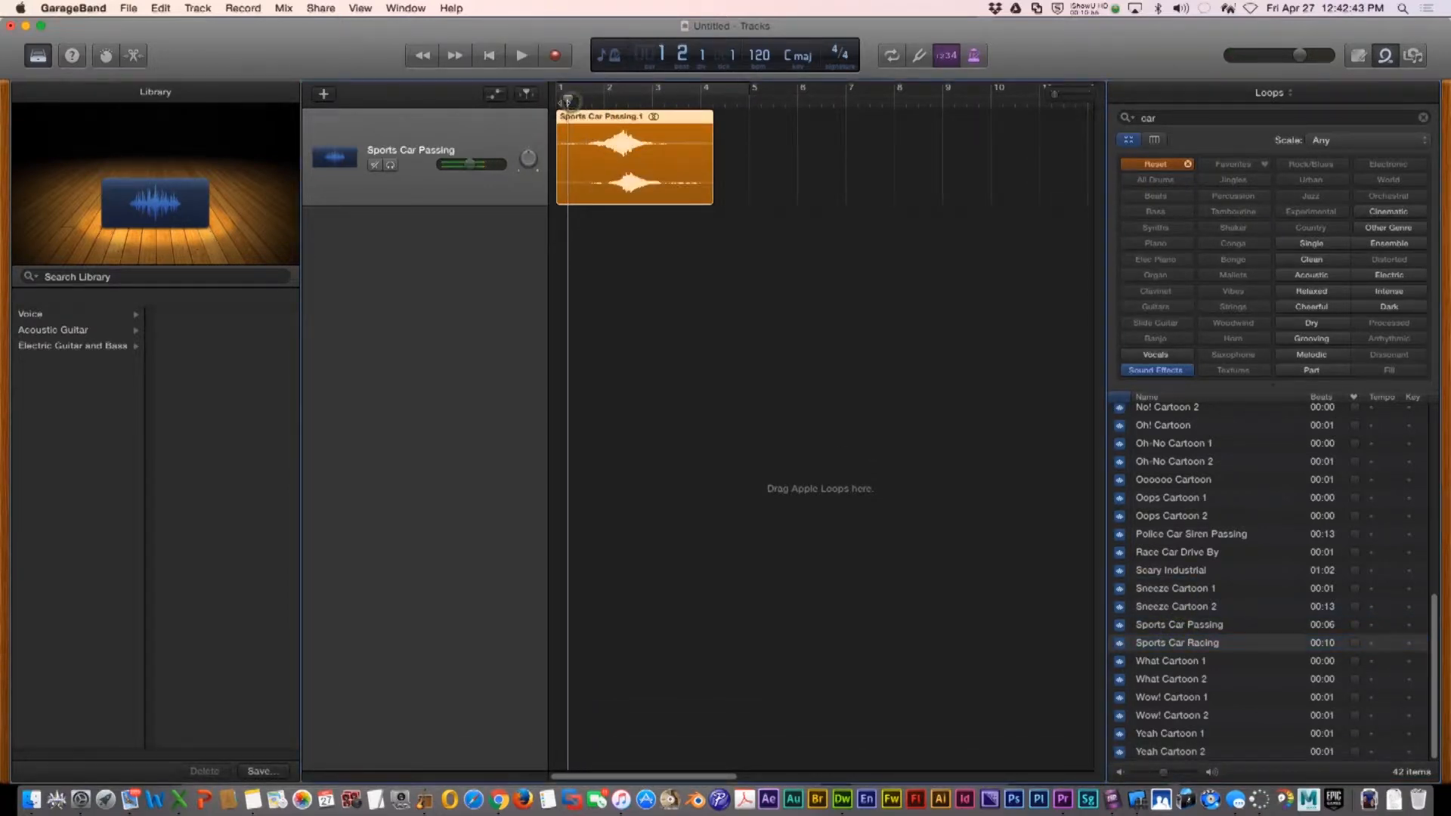
{"action": "left_click", "coordinate": [1170, 682]}
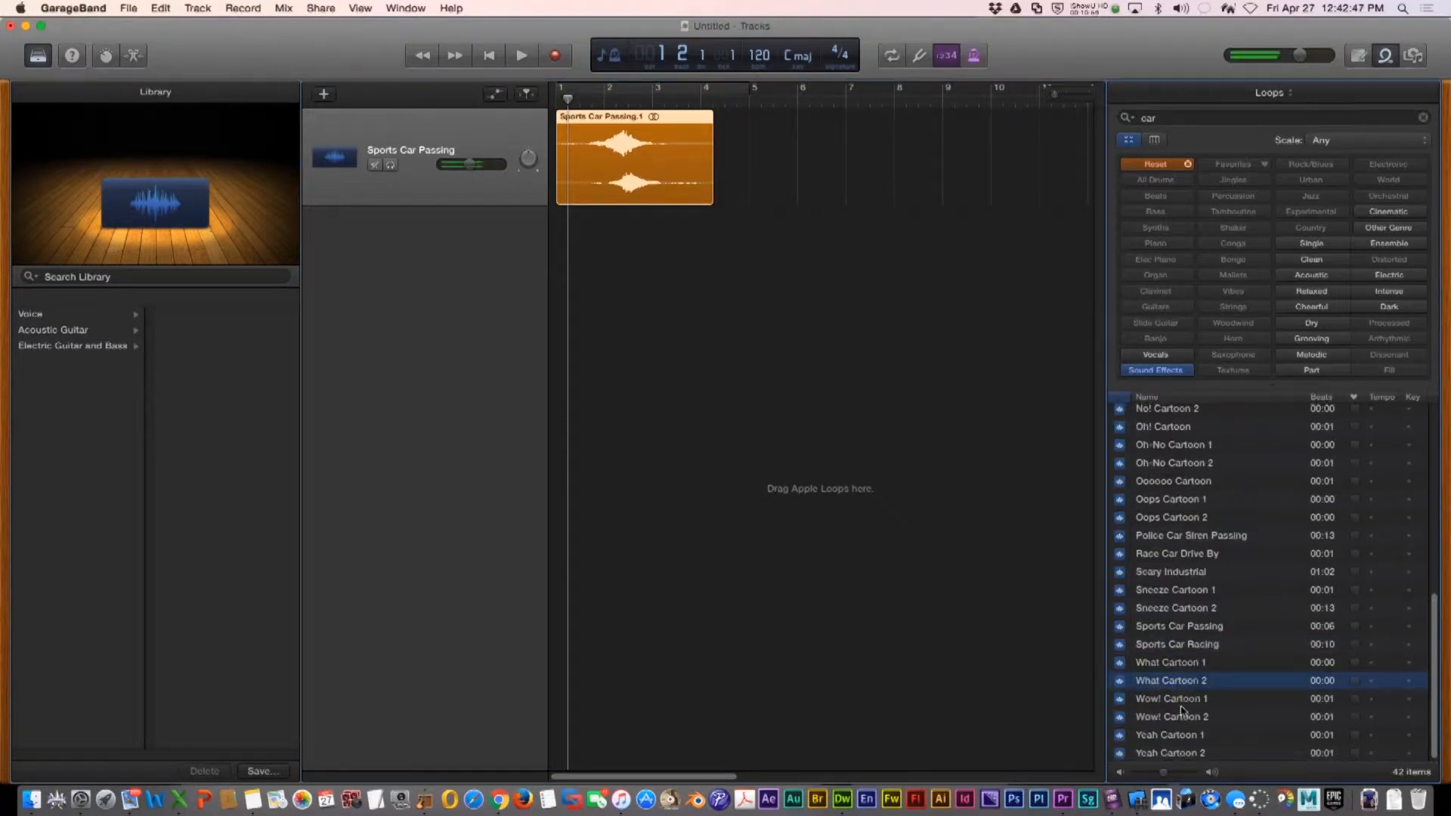
{"action": "scroll", "coordinate": [1218, 452], "scroll_direction": "up", "scroll_amount": 5}
{"action": "scroll", "coordinate": [1218, 451], "scroll_direction": "up", "scroll_amount": 3}
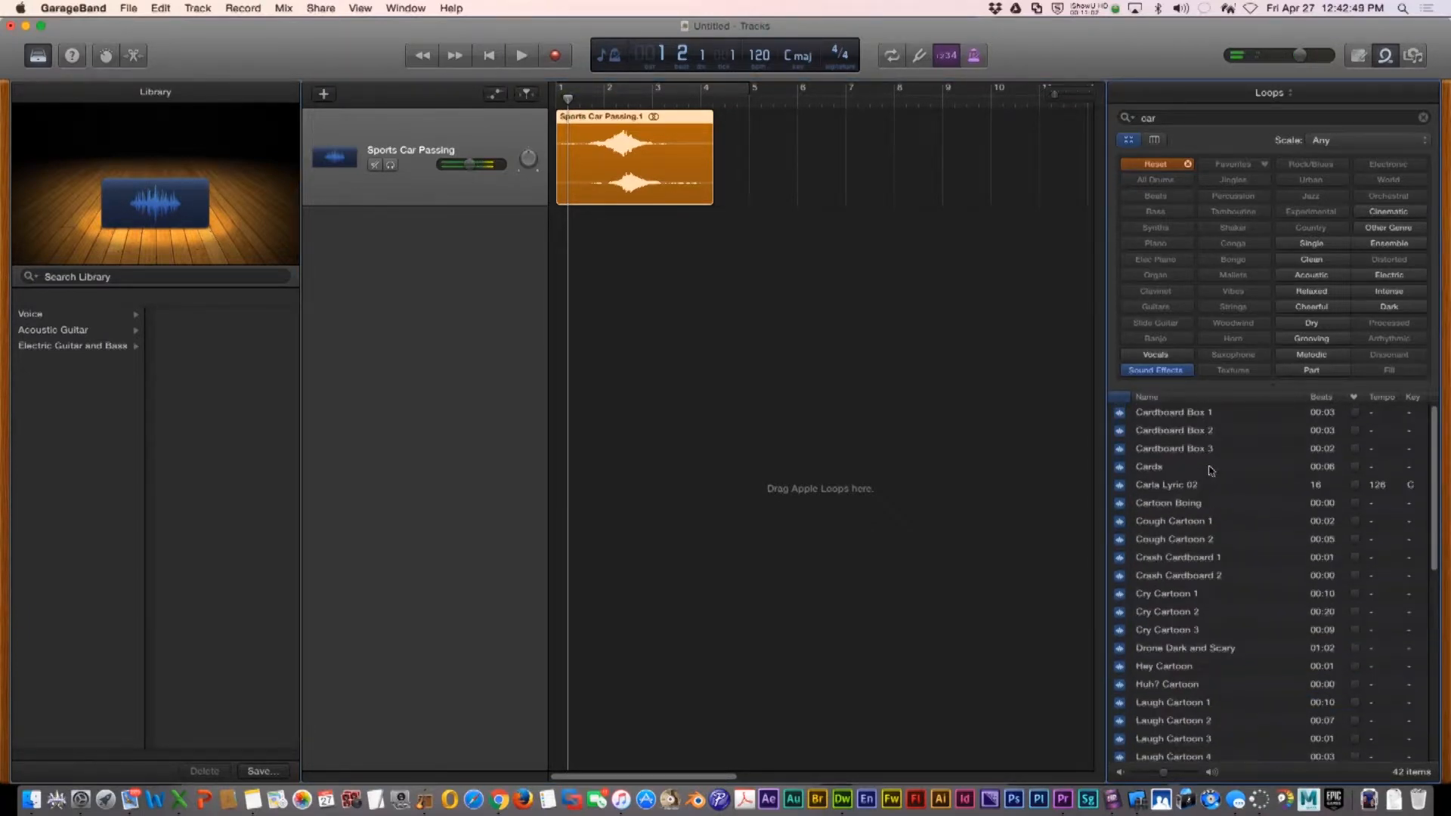
{"action": "left_click", "coordinate": [1184, 559]}
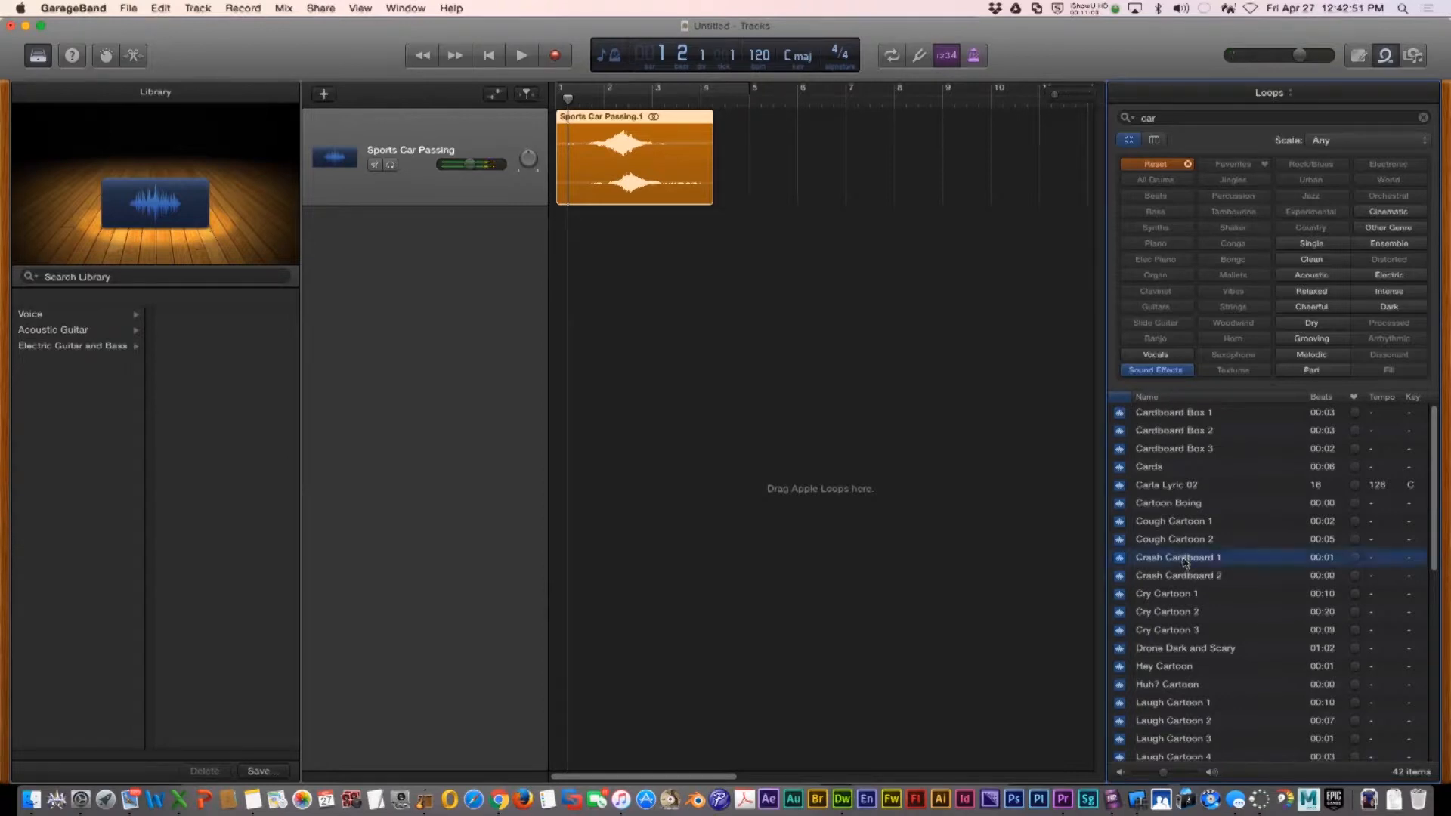
{"action": "left_click", "coordinate": [1184, 577]}
Search the loops for horn and add Motorcycle Horn 2 to the audio track
{"action": "double_click", "coordinate": [1170, 118]}
{"action": "type", "text": "horn"}
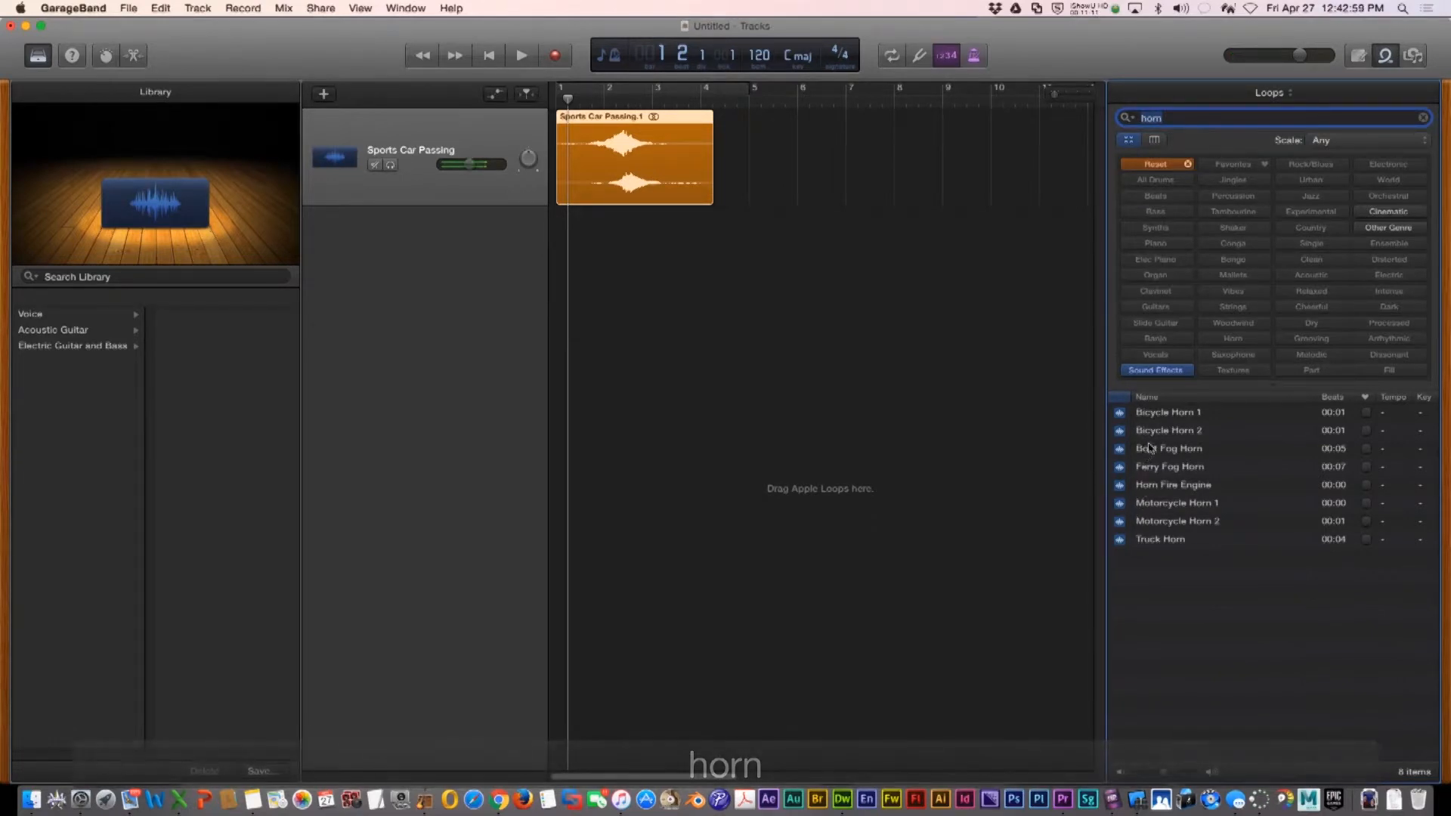
{"action": "left_click", "coordinate": [1152, 520]}
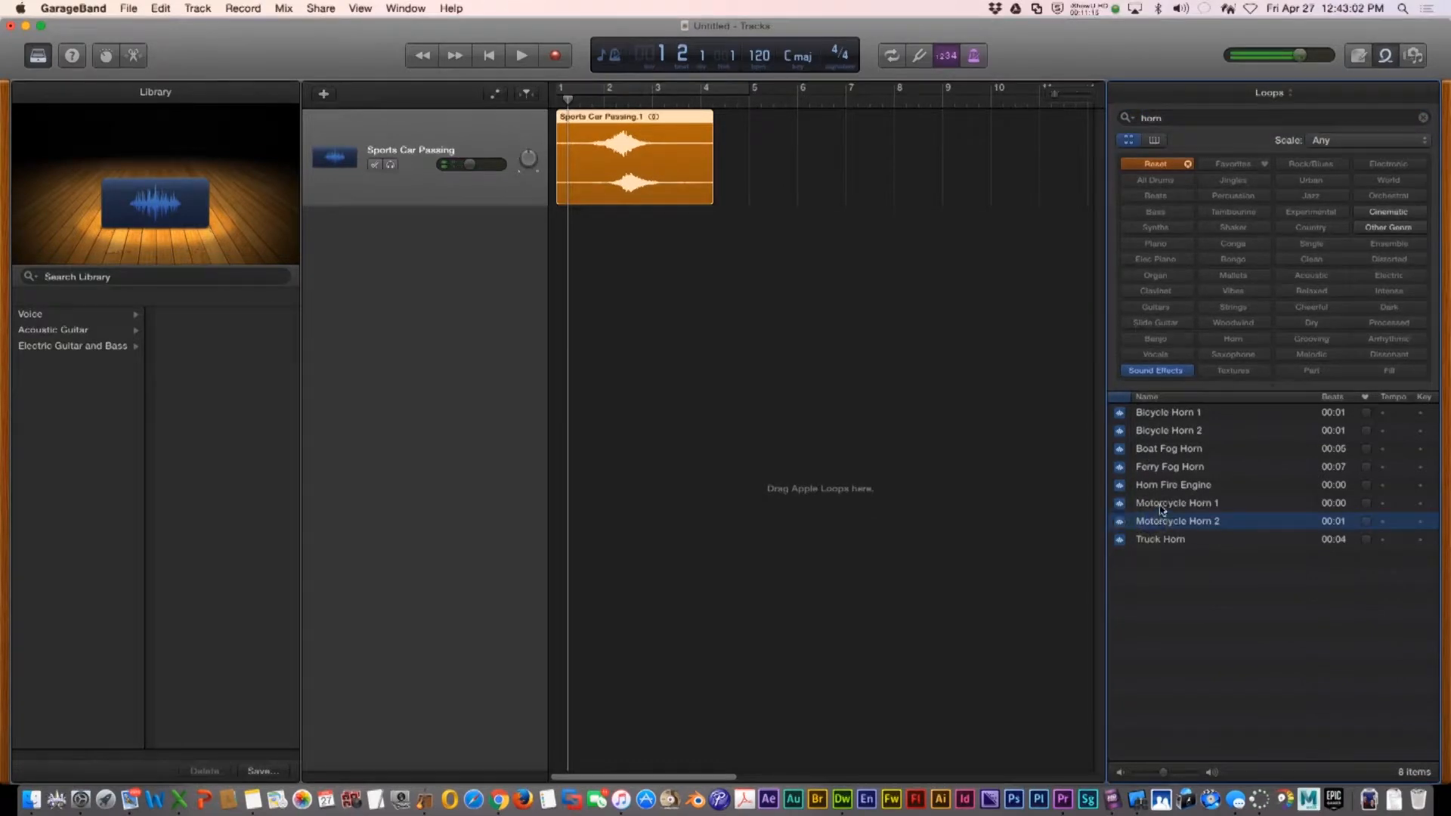
{"action": "left_click_drag", "start_coordinate": [1168, 527], "coordinate": [801, 151]}
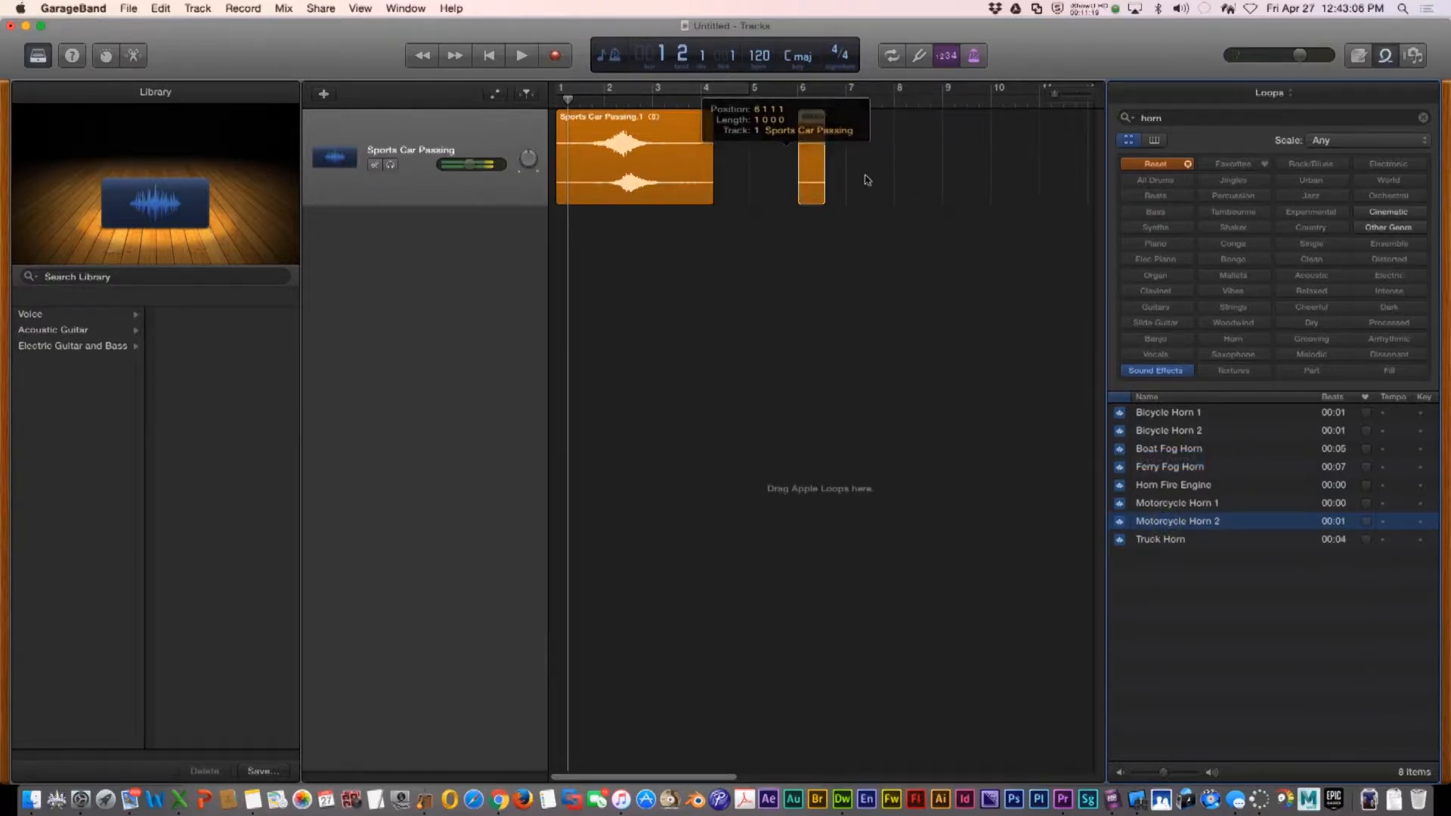
Move Motorcycle Horn 2 to the track's start with Sports Car Passing right after it, and play the result
{"action": "left_click_drag", "start_coordinate": [686, 130], "coordinate": [970, 132]}
{"action": "left_click_drag", "start_coordinate": [801, 117], "coordinate": [561, 118]}
{"action": "left_click_drag", "start_coordinate": [869, 119], "coordinate": [609, 119]}
{"action": "key", "text": "space"}
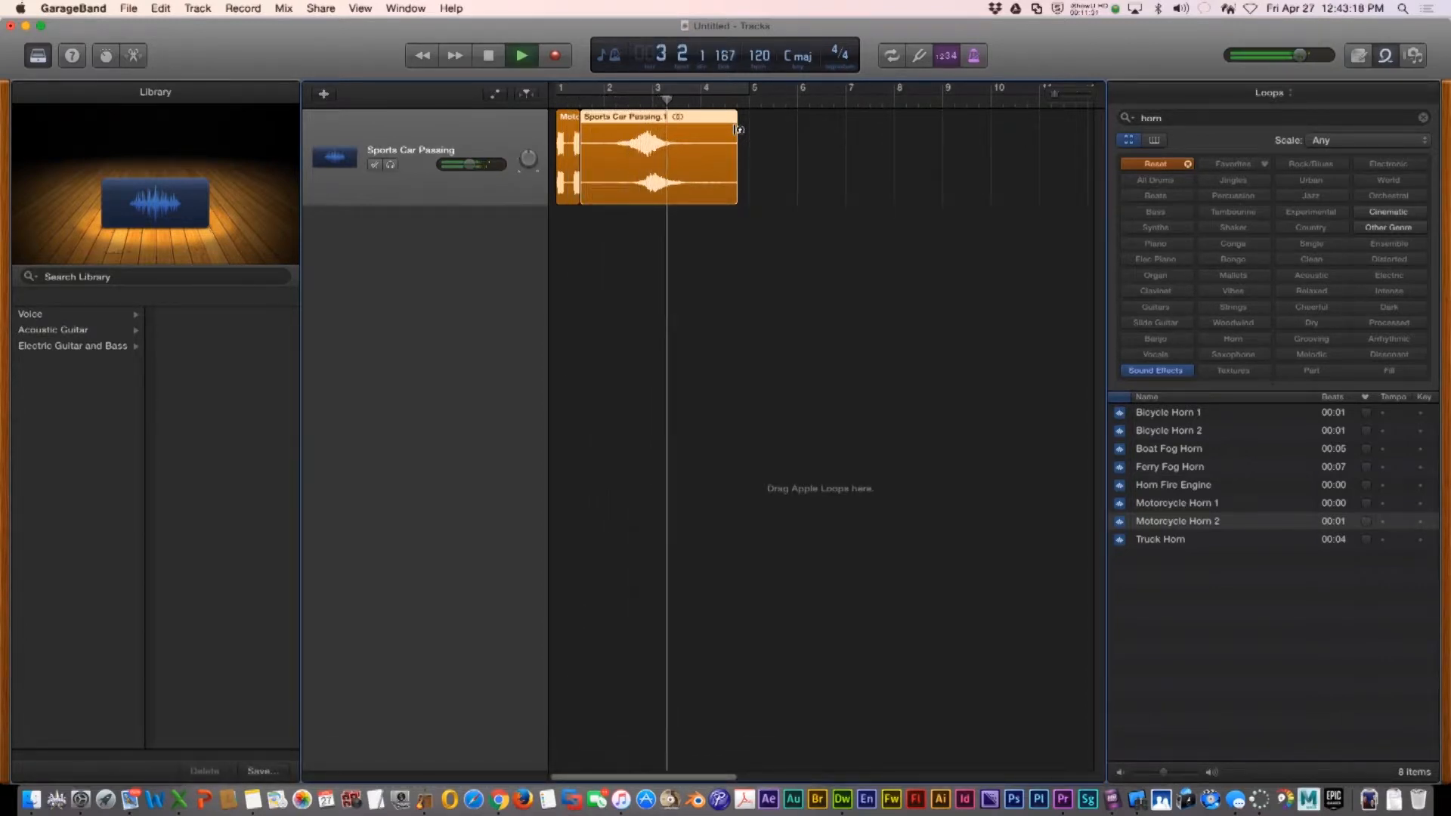
Stop playback and export the song as an MP3 named carsounds into the stopmotion folder
{"action": "key", "text": "space"}
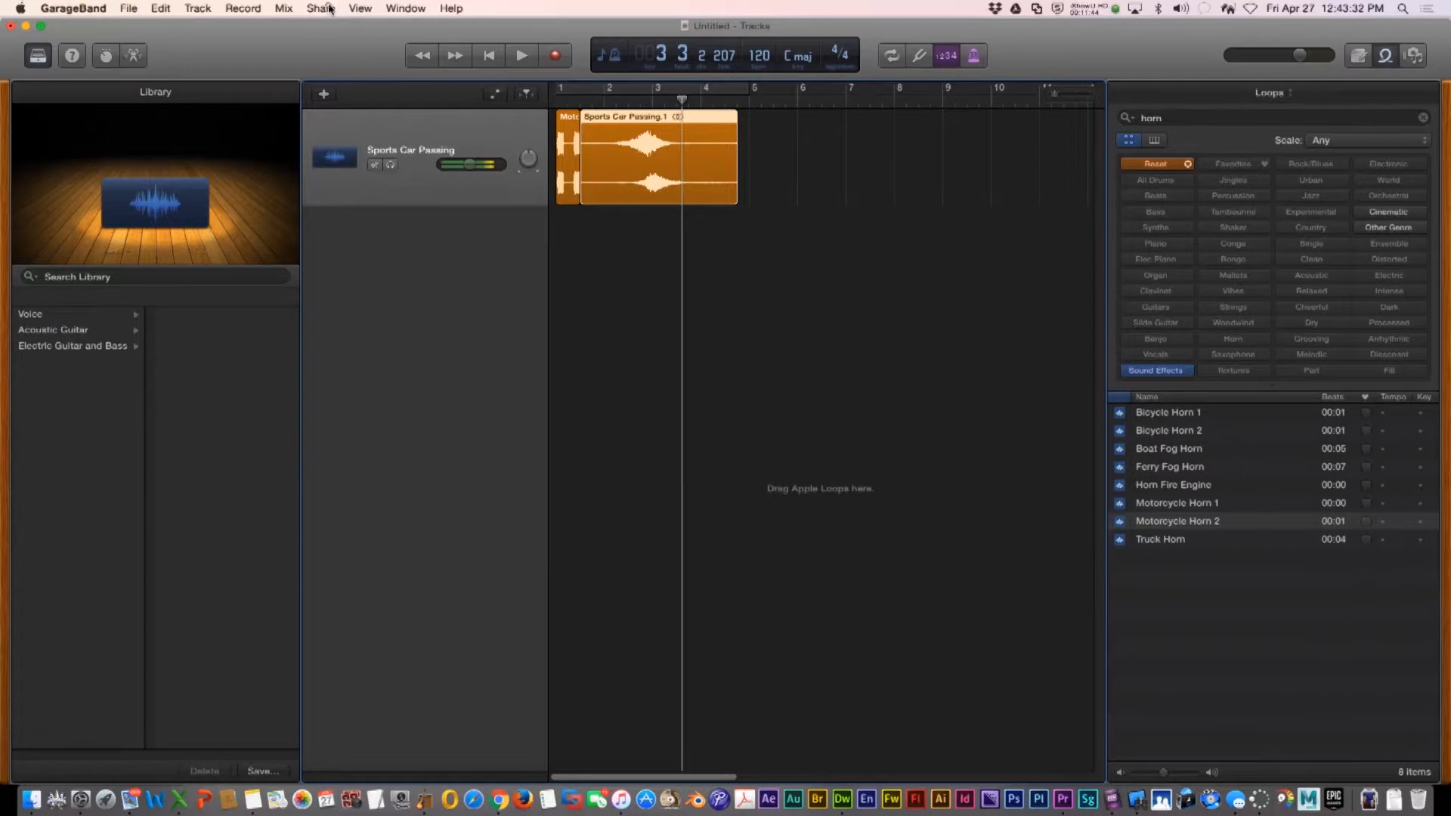
{"action": "left_click", "coordinate": [329, 8]}
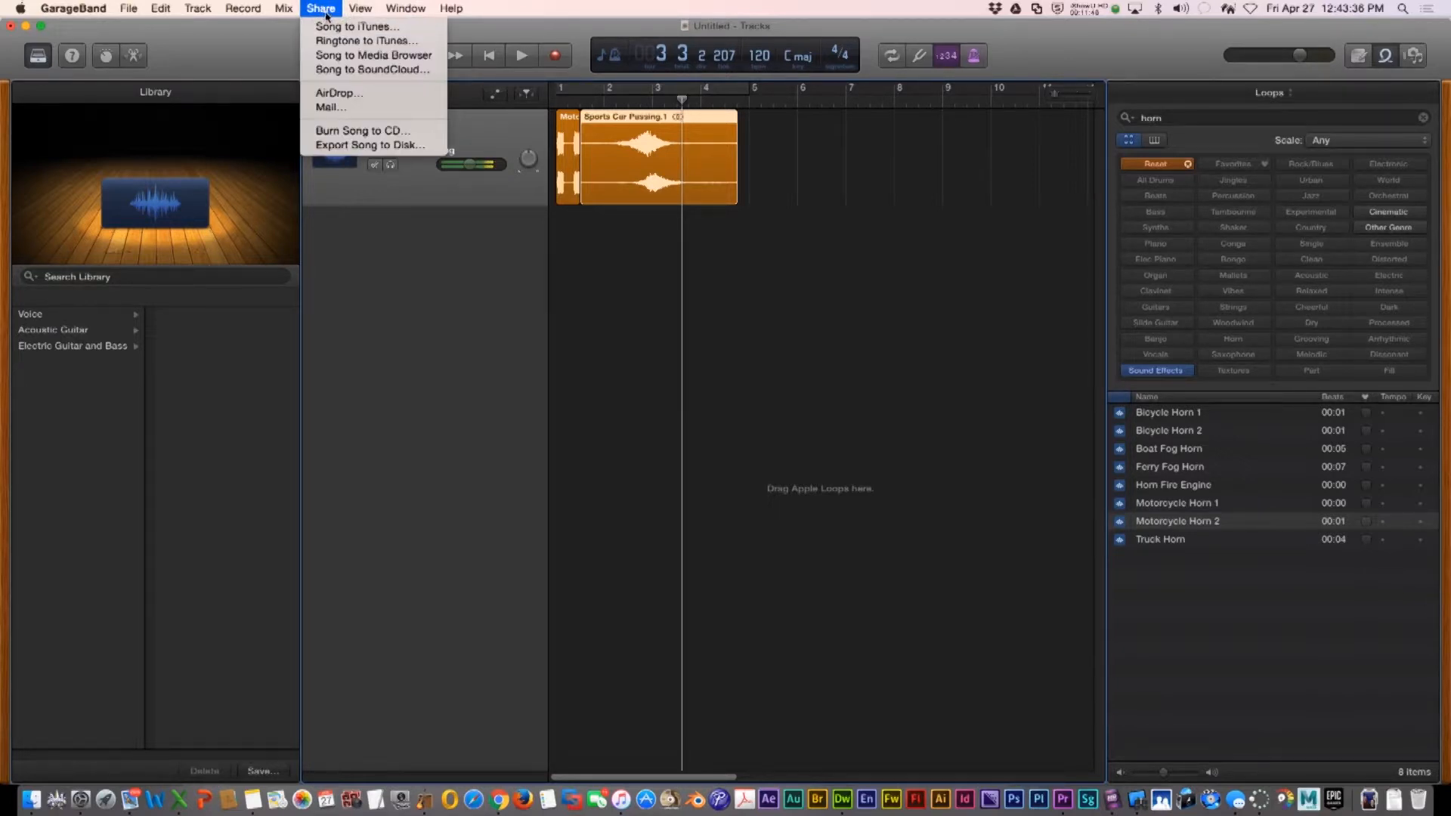
{"action": "left_click", "coordinate": [612, 229]}
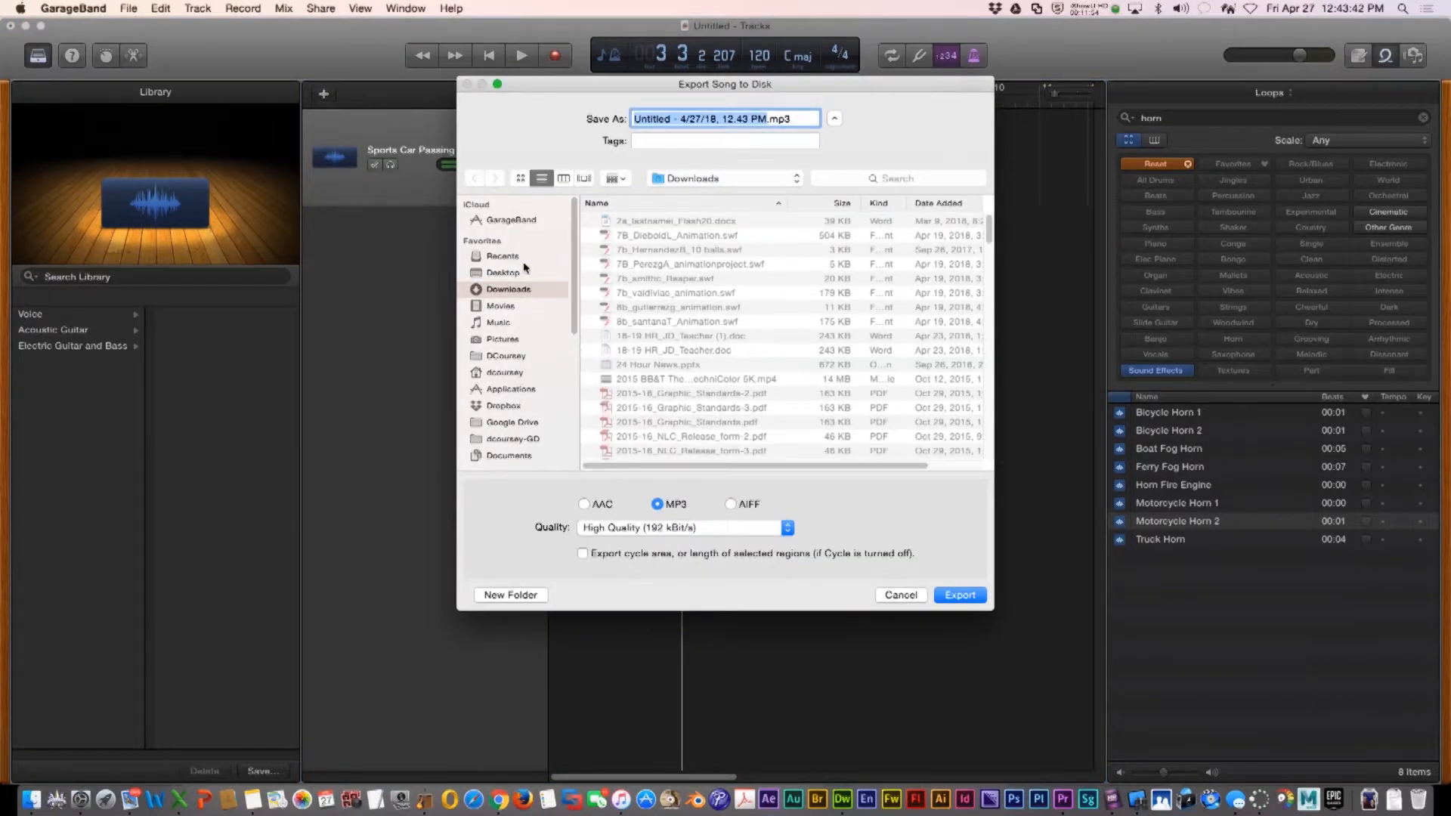
{"action": "left_click", "coordinate": [503, 274]}
{"action": "scroll", "coordinate": [648, 424], "scroll_direction": "down", "scroll_amount": 15}
{"action": "left_click_drag", "start_coordinate": [764, 120], "coordinate": [635, 123]}
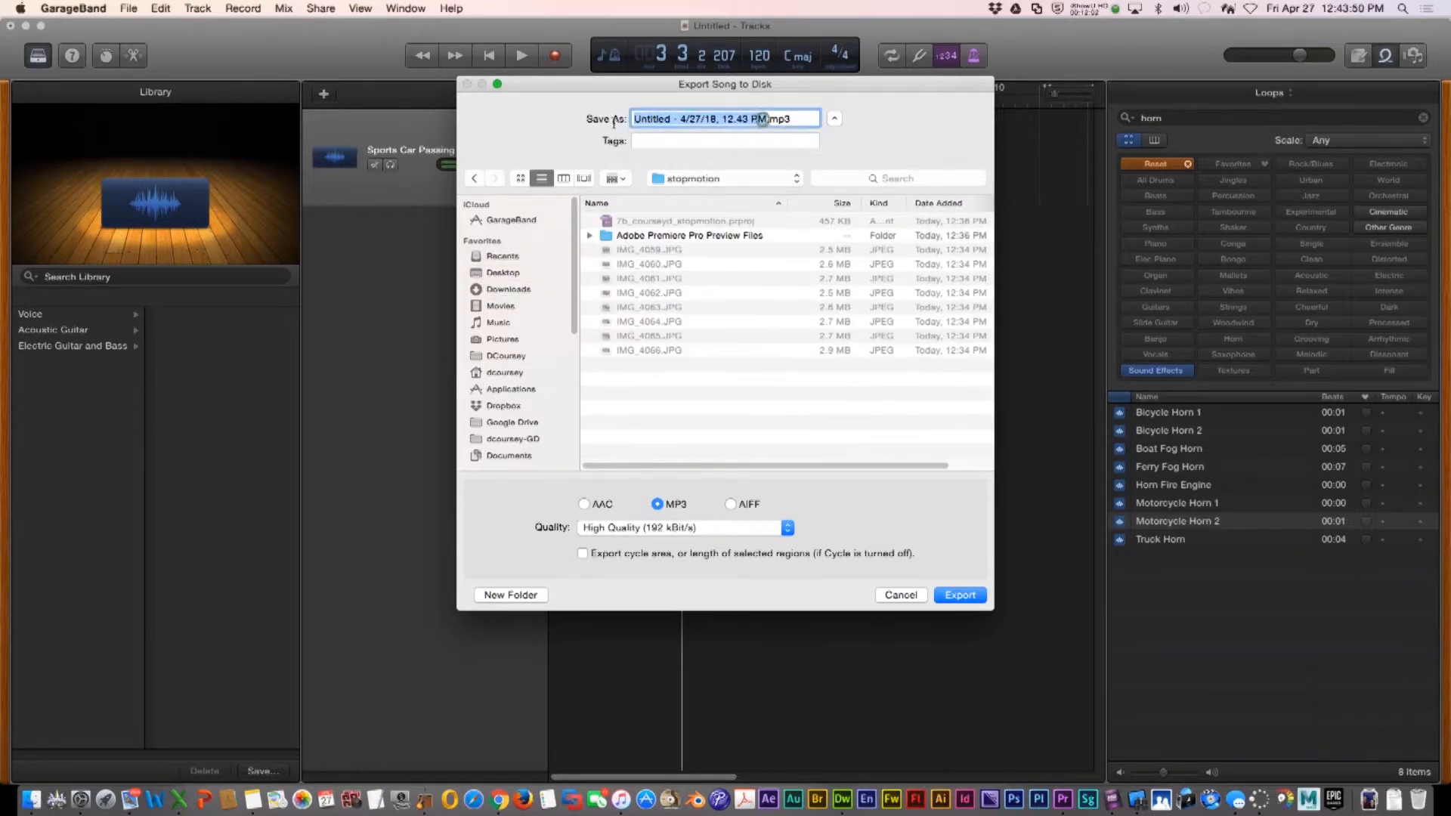
{"action": "type", "text": "carsounds"}
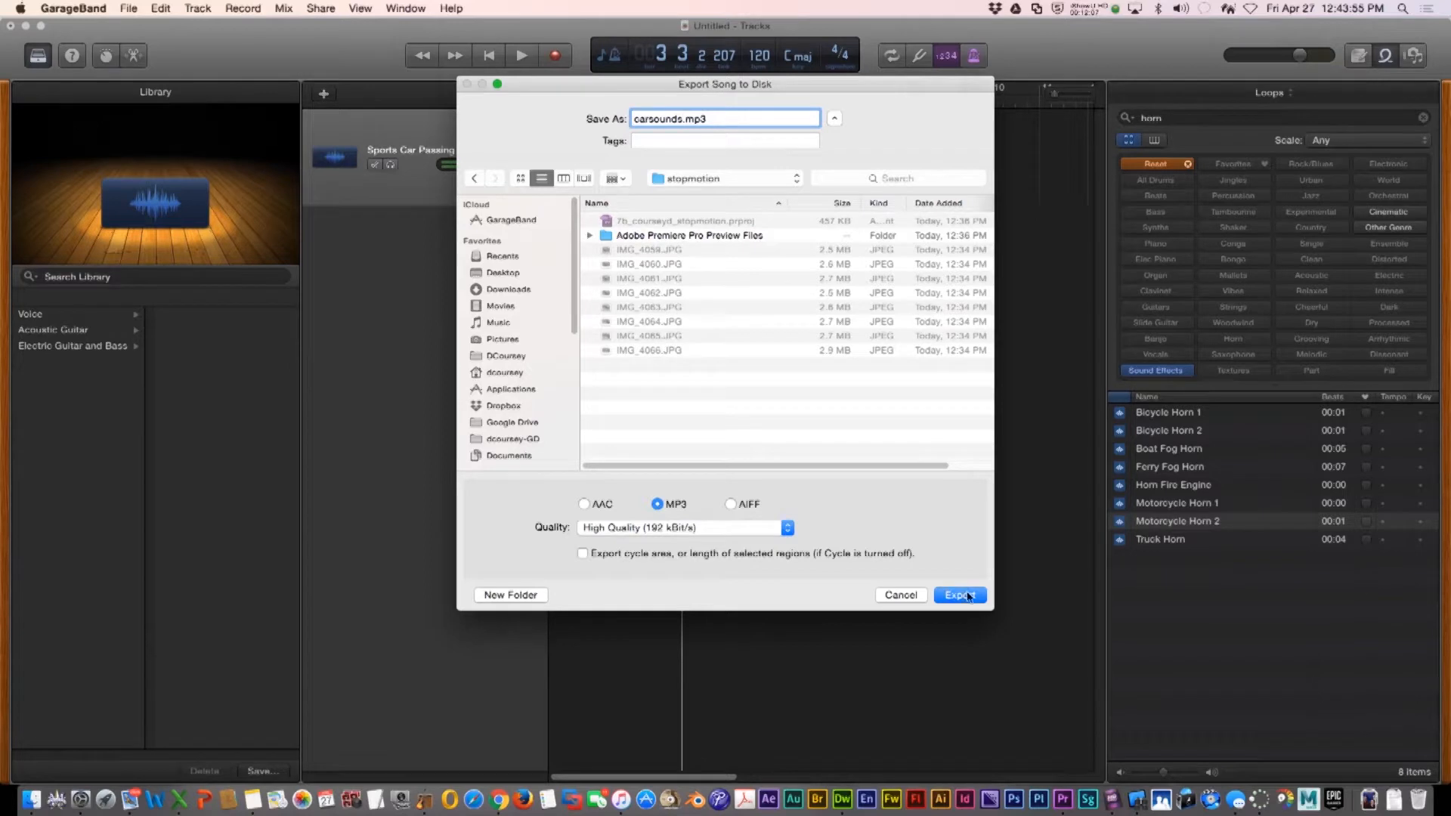
{"action": "left_click", "coordinate": [960, 595]}
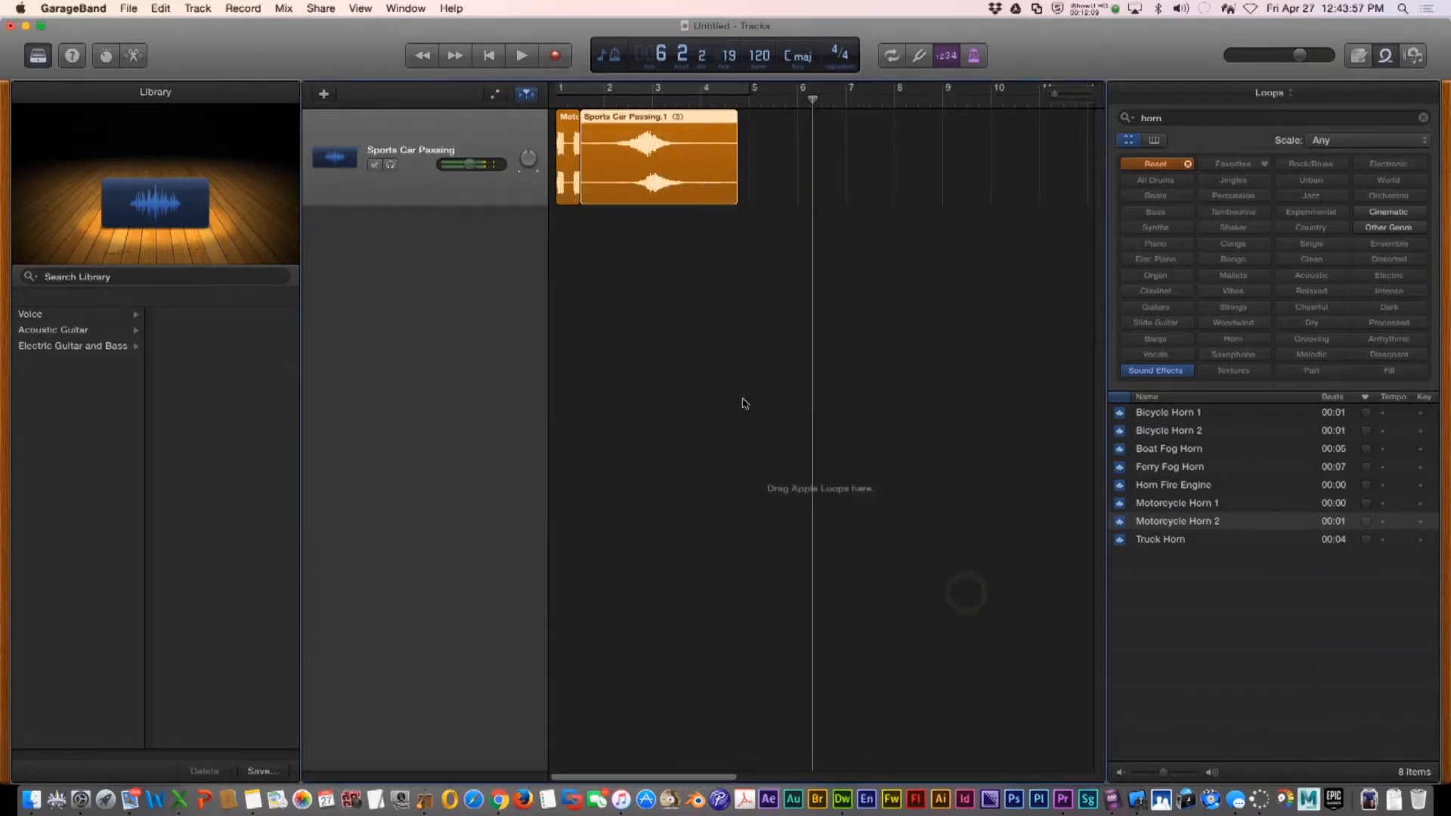
Quit GarageBand without saving the project and return to the Premiere project
{"action": "left_click", "coordinate": [74, 8]}
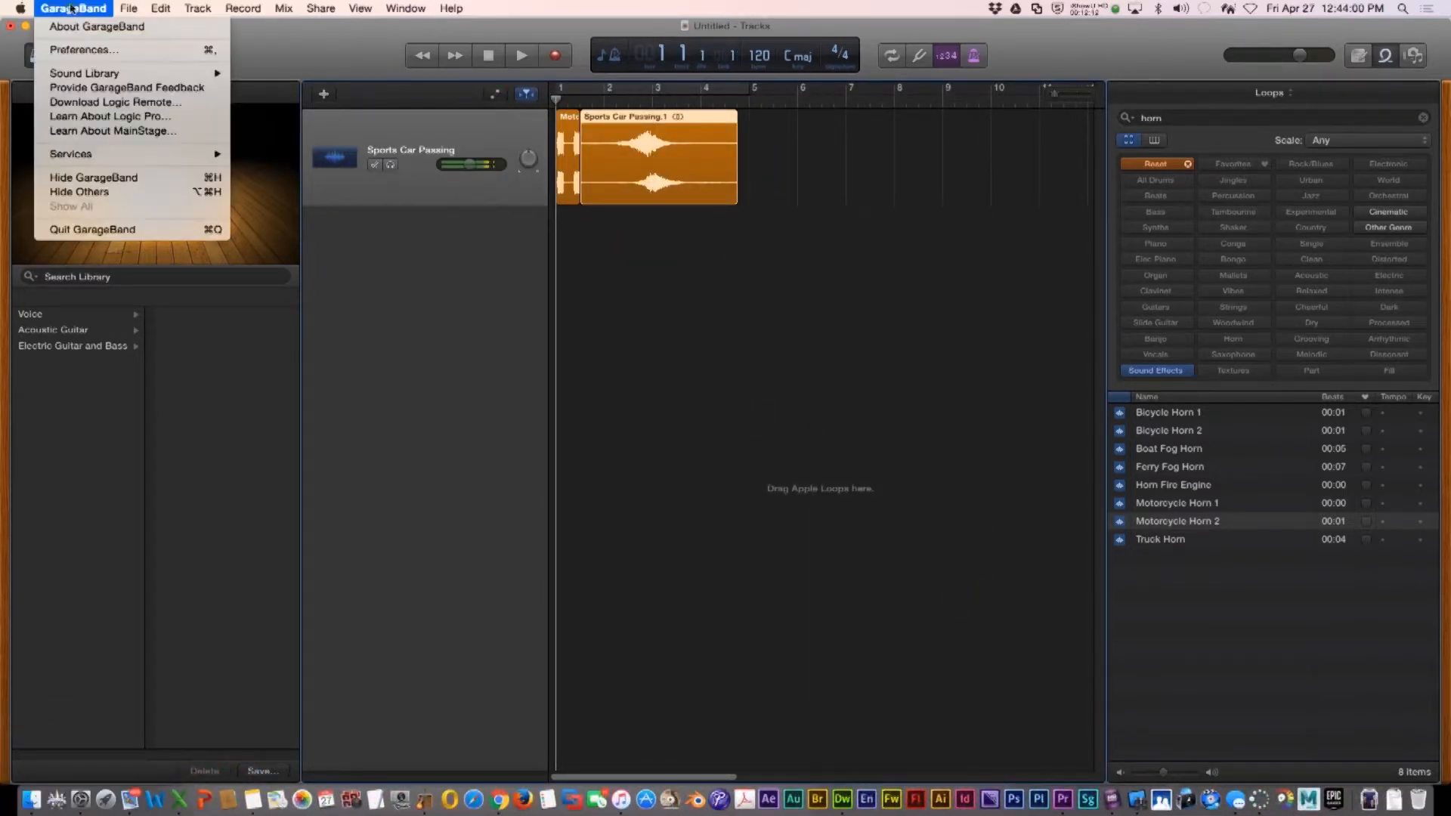
{"action": "left_click", "coordinate": [125, 228]}
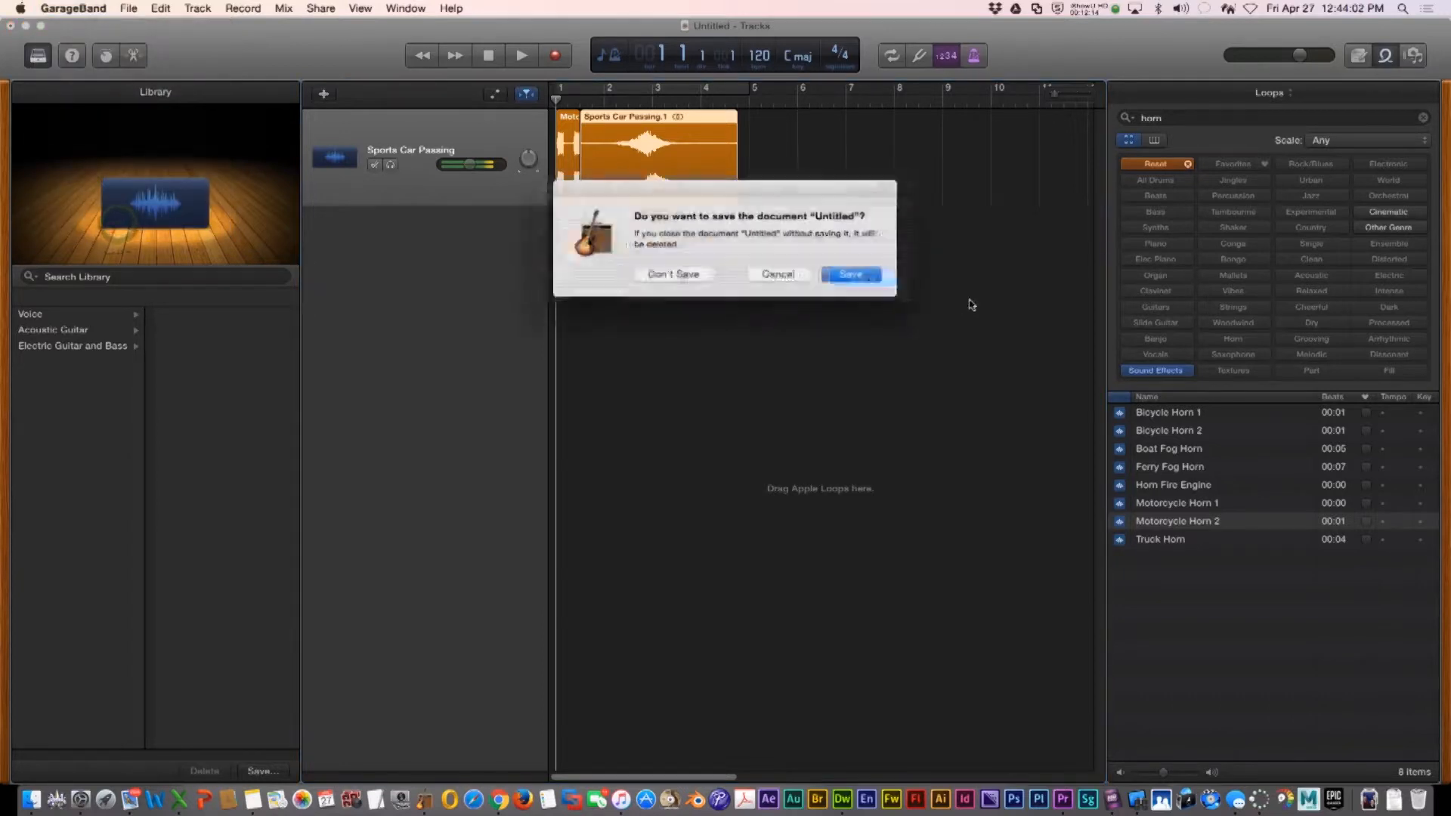
{"action": "left_click", "coordinate": [685, 279]}
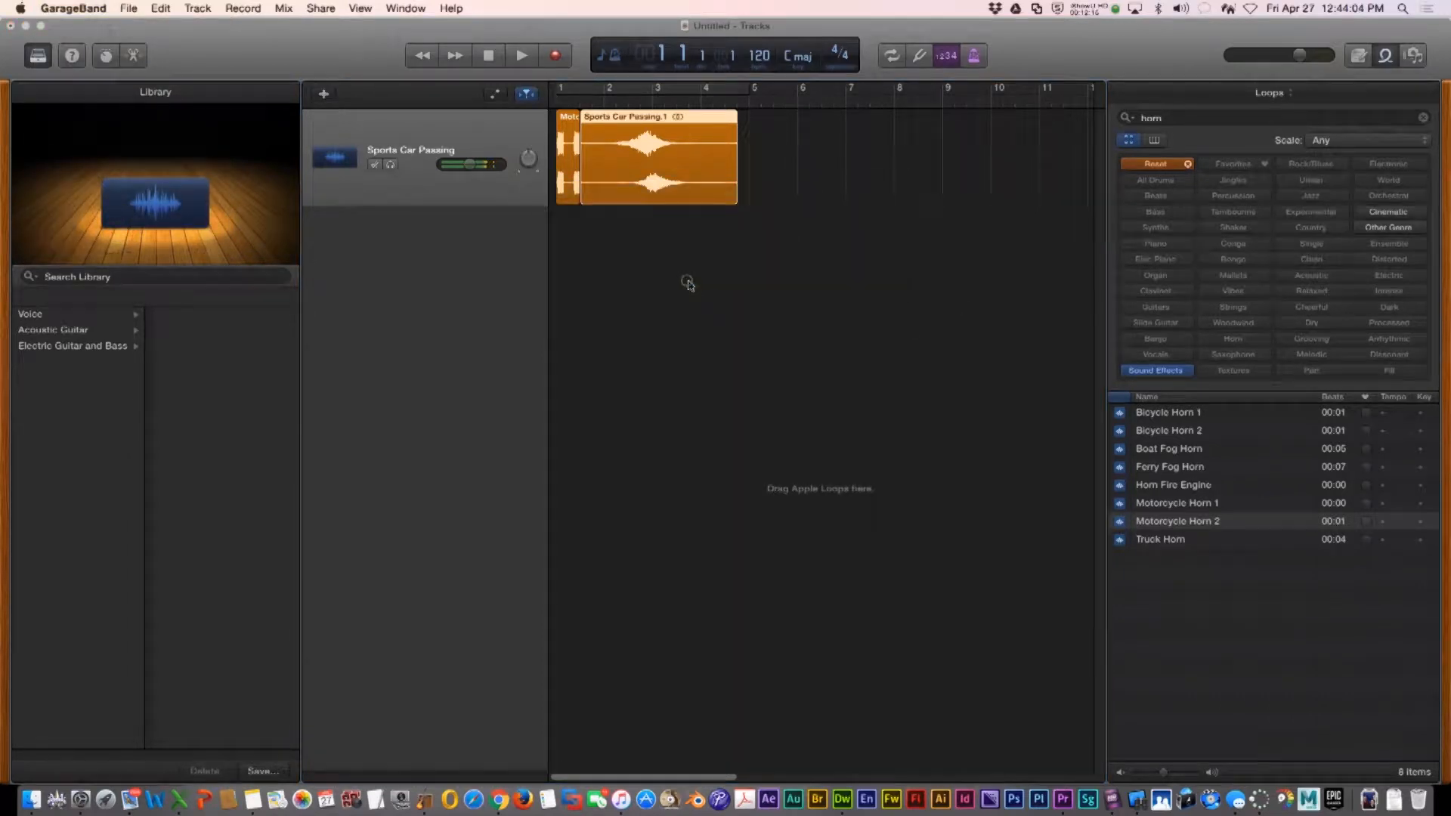
{"action": "left_click", "coordinate": [354, 190]}
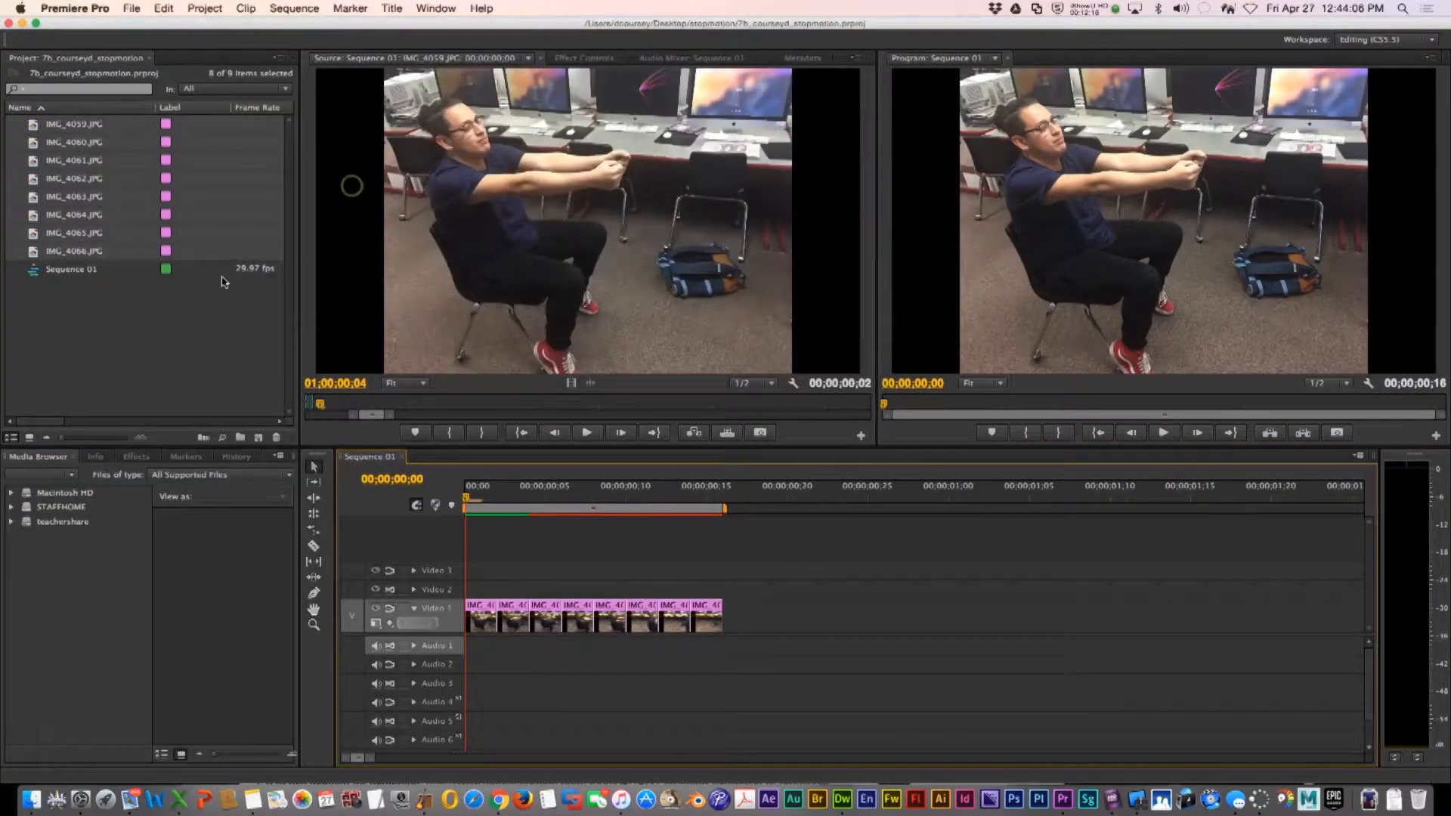
Import carsounds.mp3 from the stopmotion folder into the project
{"action": "left_click", "coordinate": [81, 321]}
{"action": "right_click", "coordinate": [62, 340]}
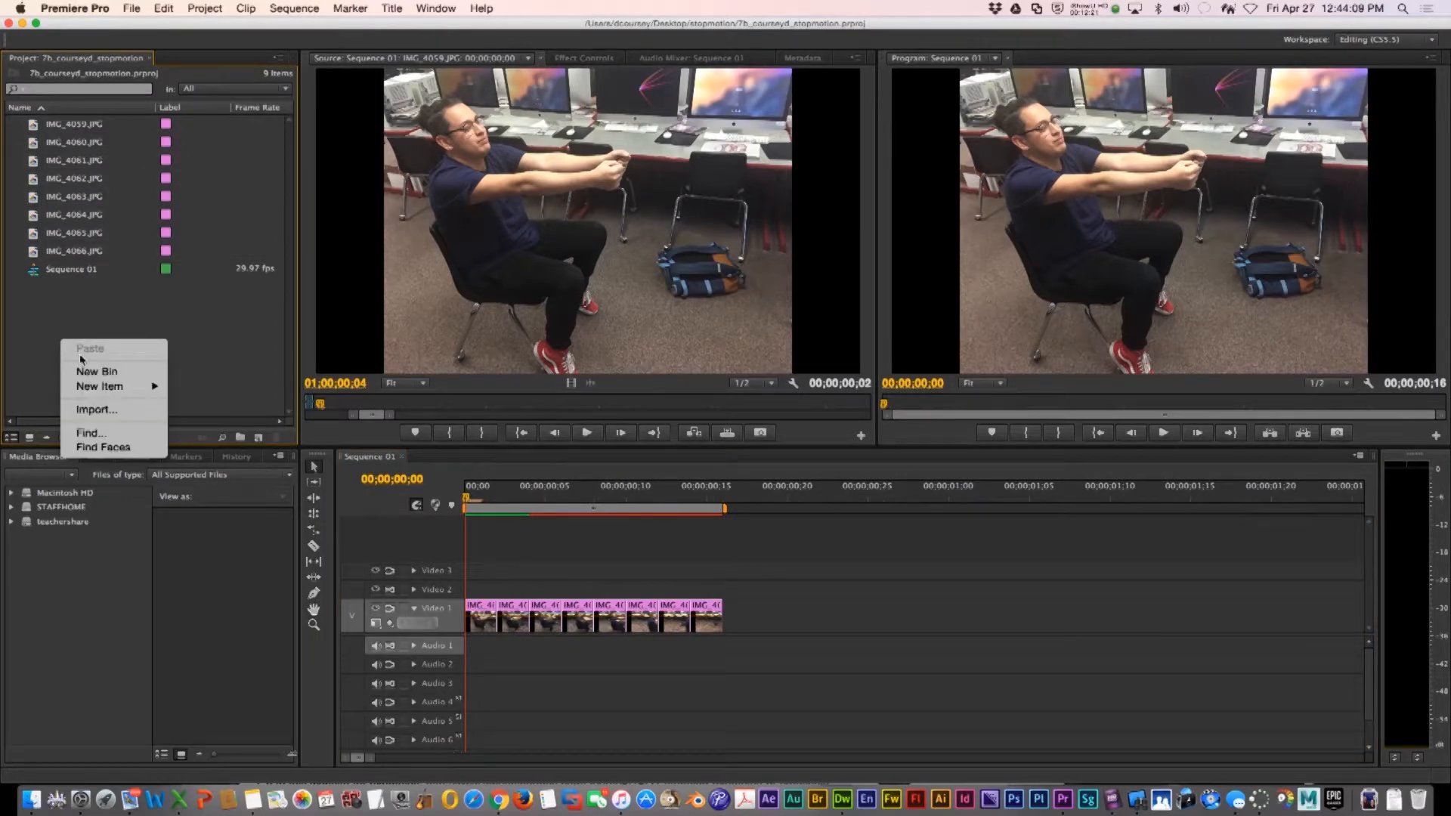
{"action": "left_click", "coordinate": [104, 408]}
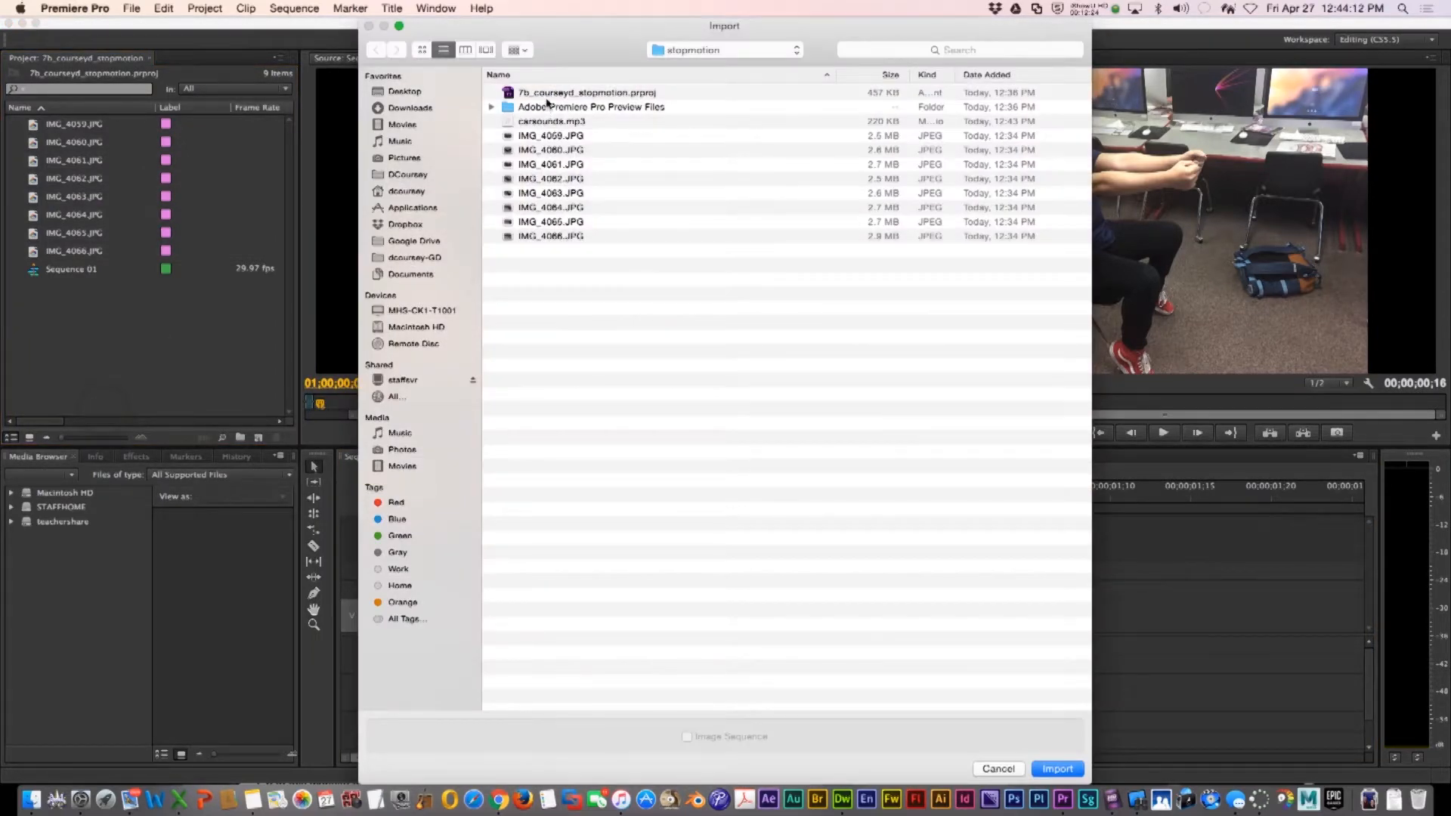
{"action": "left_click", "coordinate": [549, 124]}
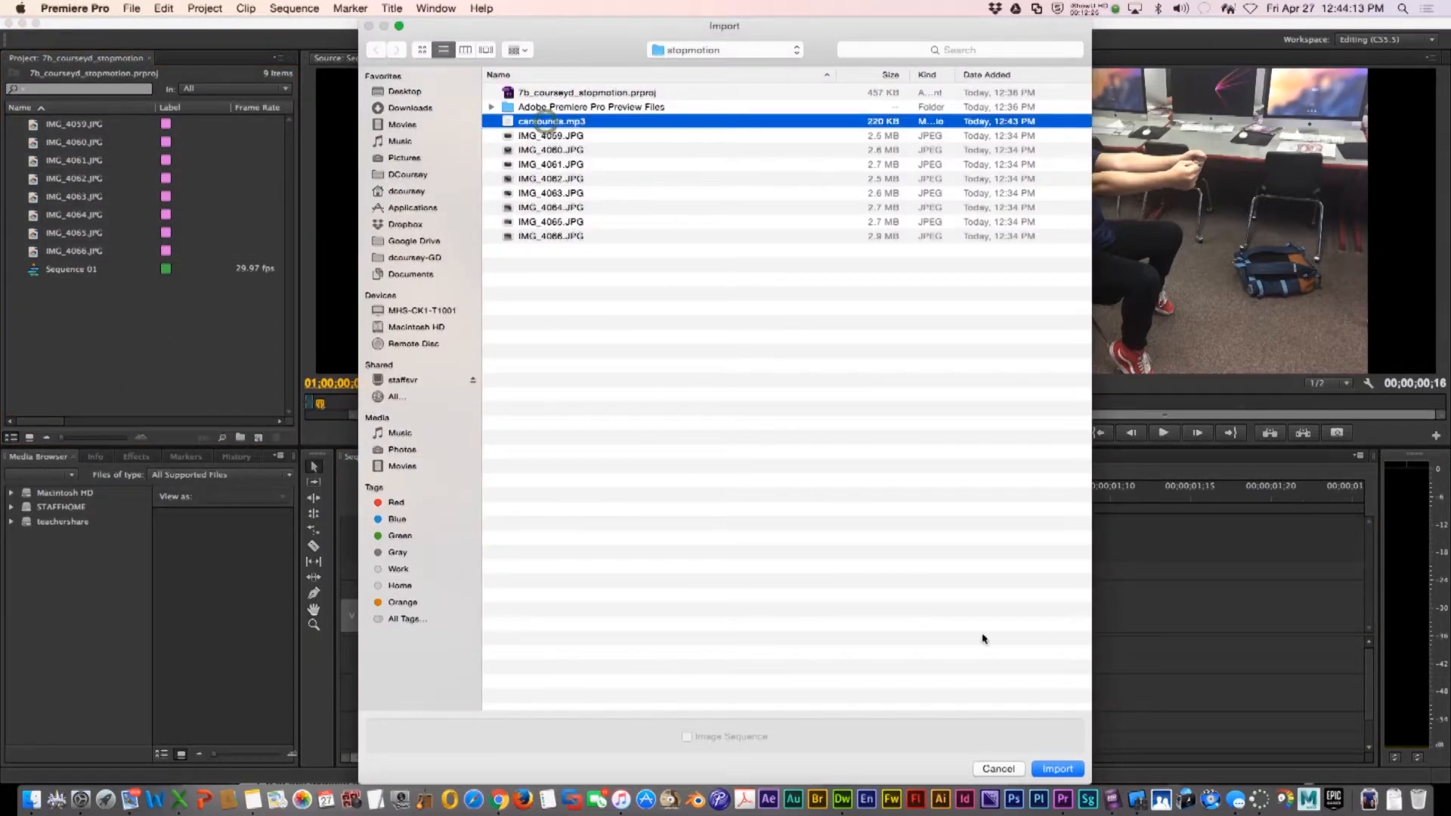
{"action": "left_click", "coordinate": [1057, 768]}
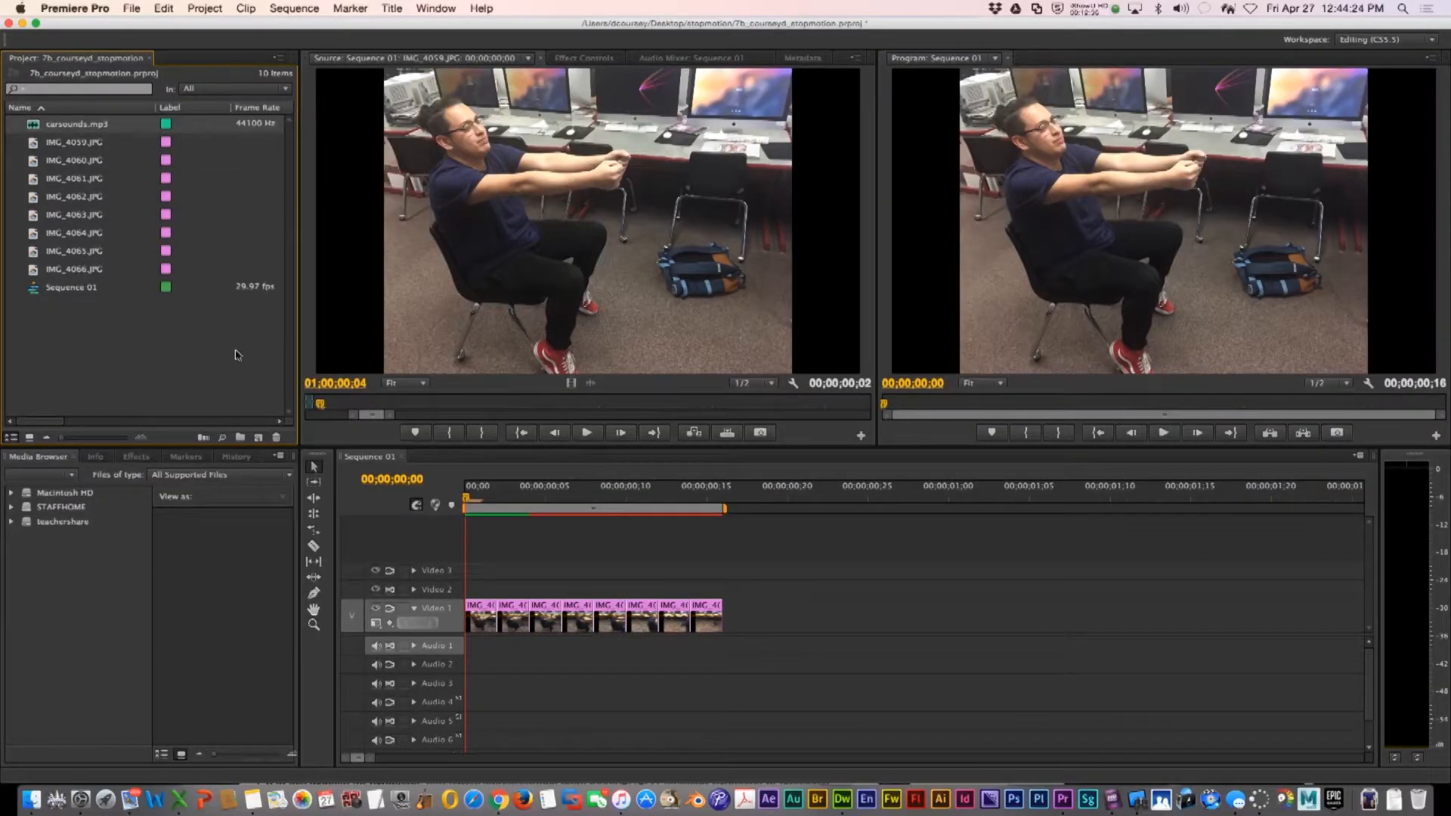
Place carsounds.mp3 on Audio 1 at the start of the sequence and play it
{"action": "left_click_drag", "start_coordinate": [338, 445], "coordinate": [480, 654]}
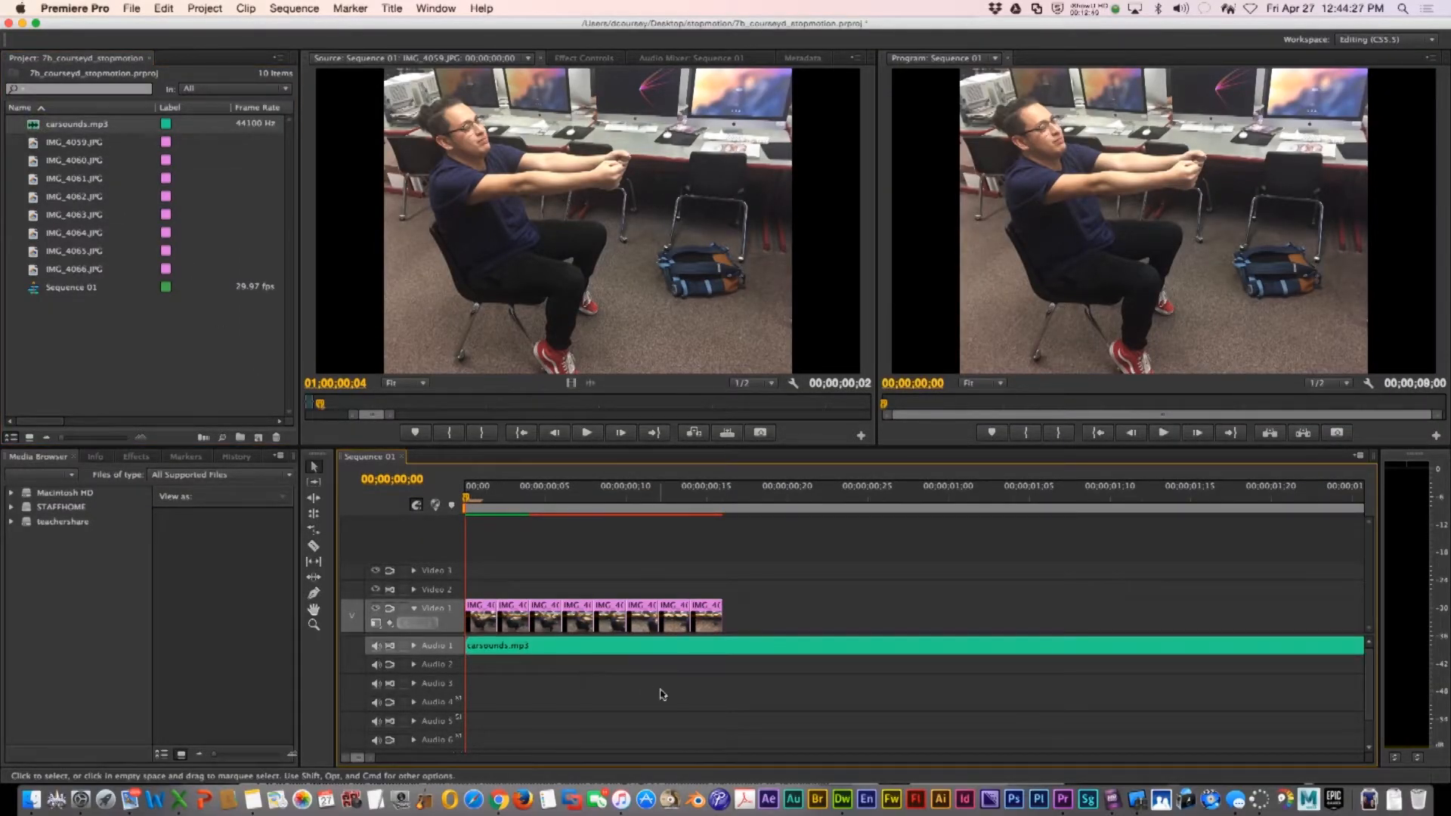
{"action": "key", "text": "space"}
{"action": "key", "text": "space"}
{"action": "key", "text": "space"}
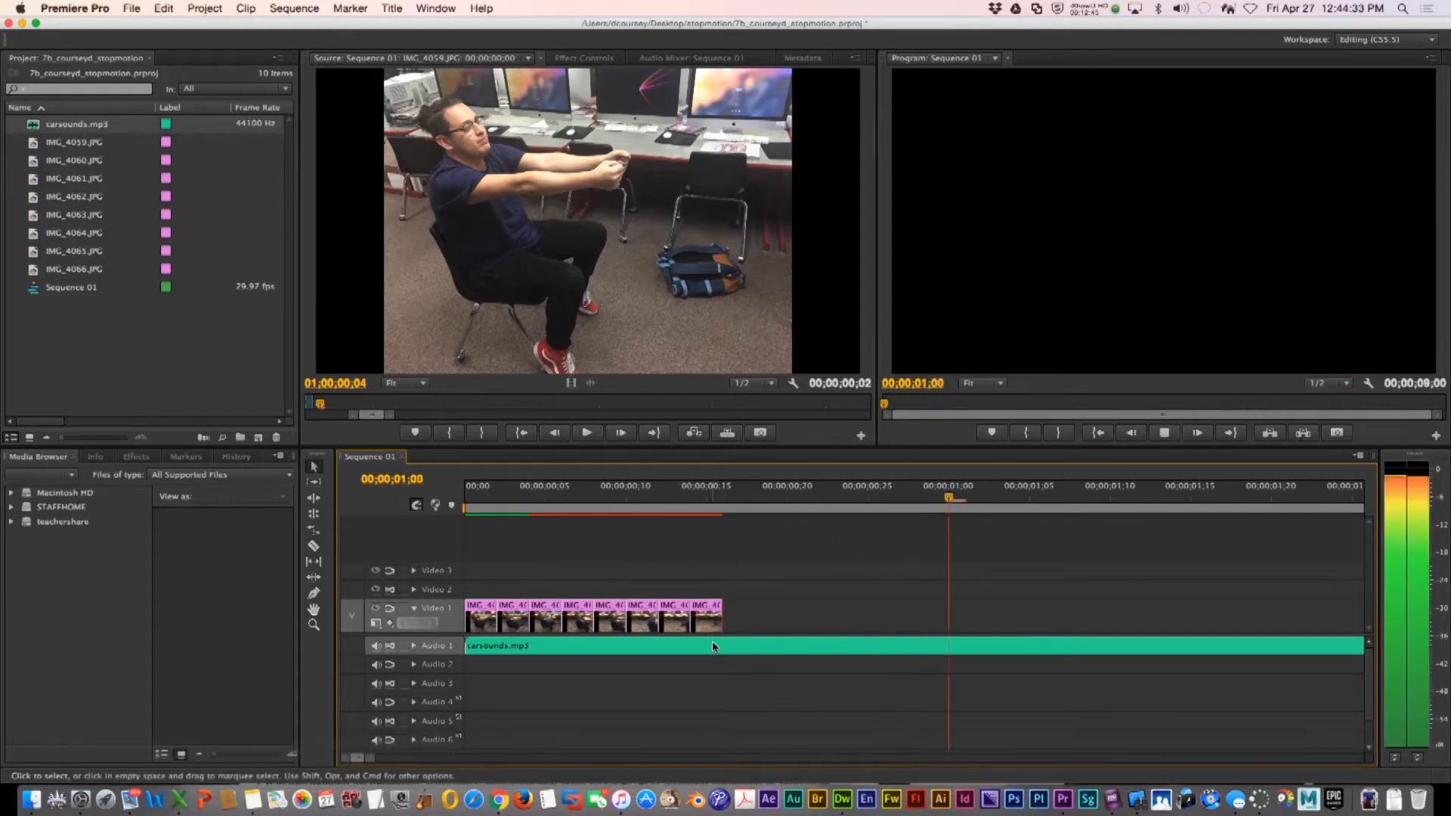
Zoom out the timeline, move the image clips to start about 2 seconds in, and play from the start
{"action": "key", "text": "space"}
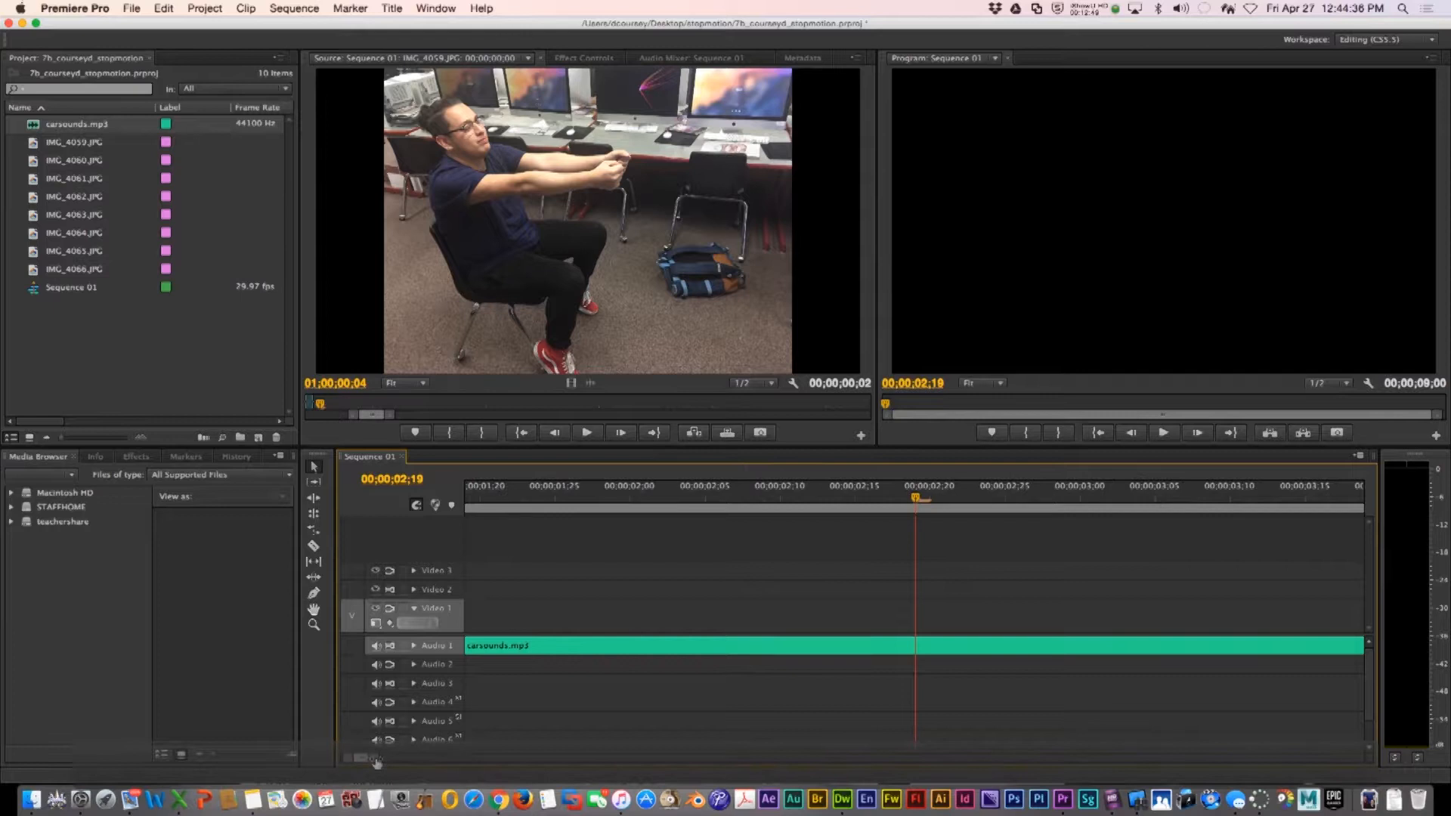
{"action": "left_click_drag", "start_coordinate": [371, 759], "coordinate": [514, 760]}
{"action": "left_click_drag", "start_coordinate": [482, 609], "coordinate": [568, 609]}
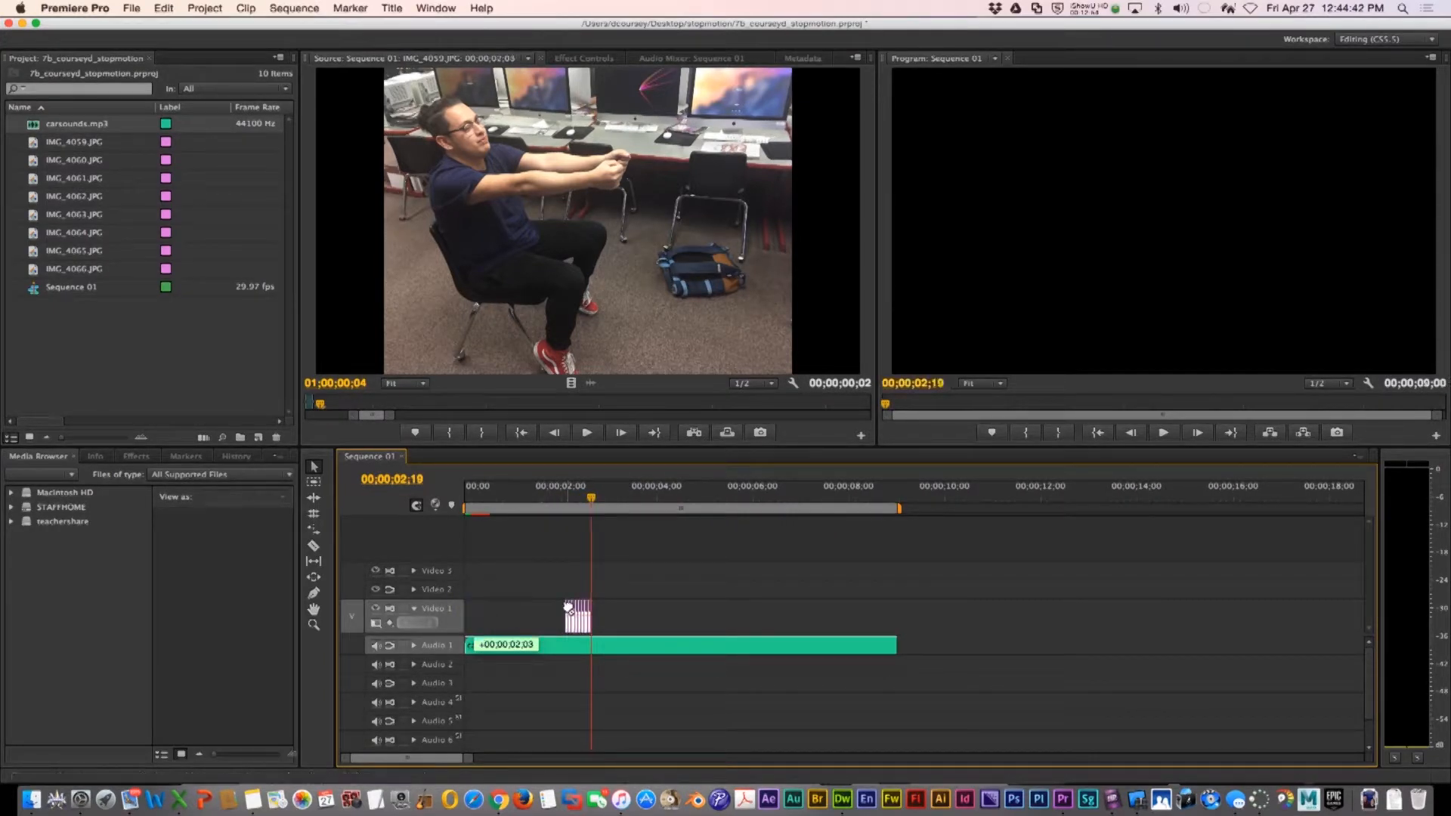
{"action": "left_click_drag", "start_coordinate": [497, 498], "coordinate": [463, 499]}
{"action": "key", "text": "space"}
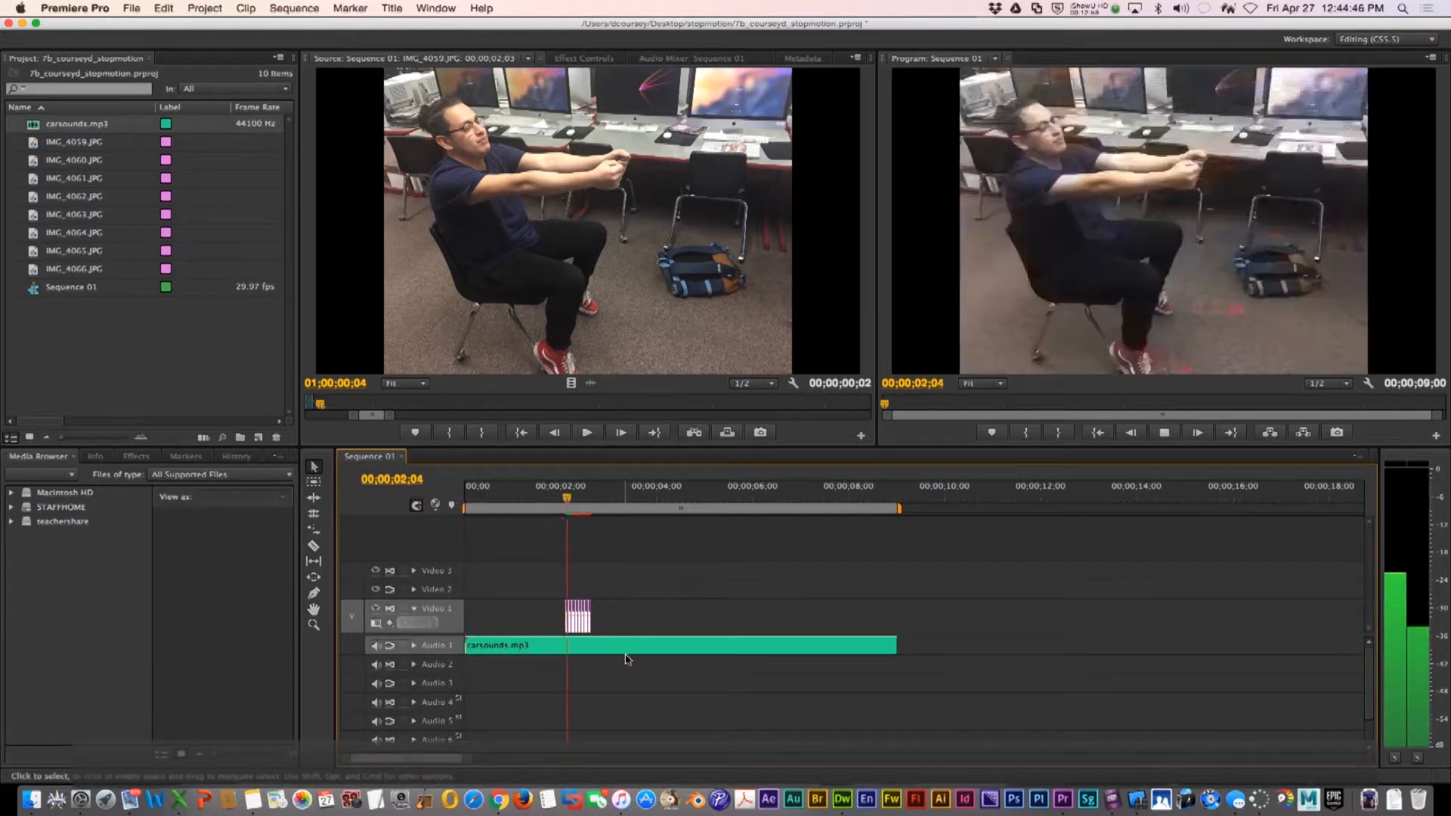
{"action": "key", "text": "space"}
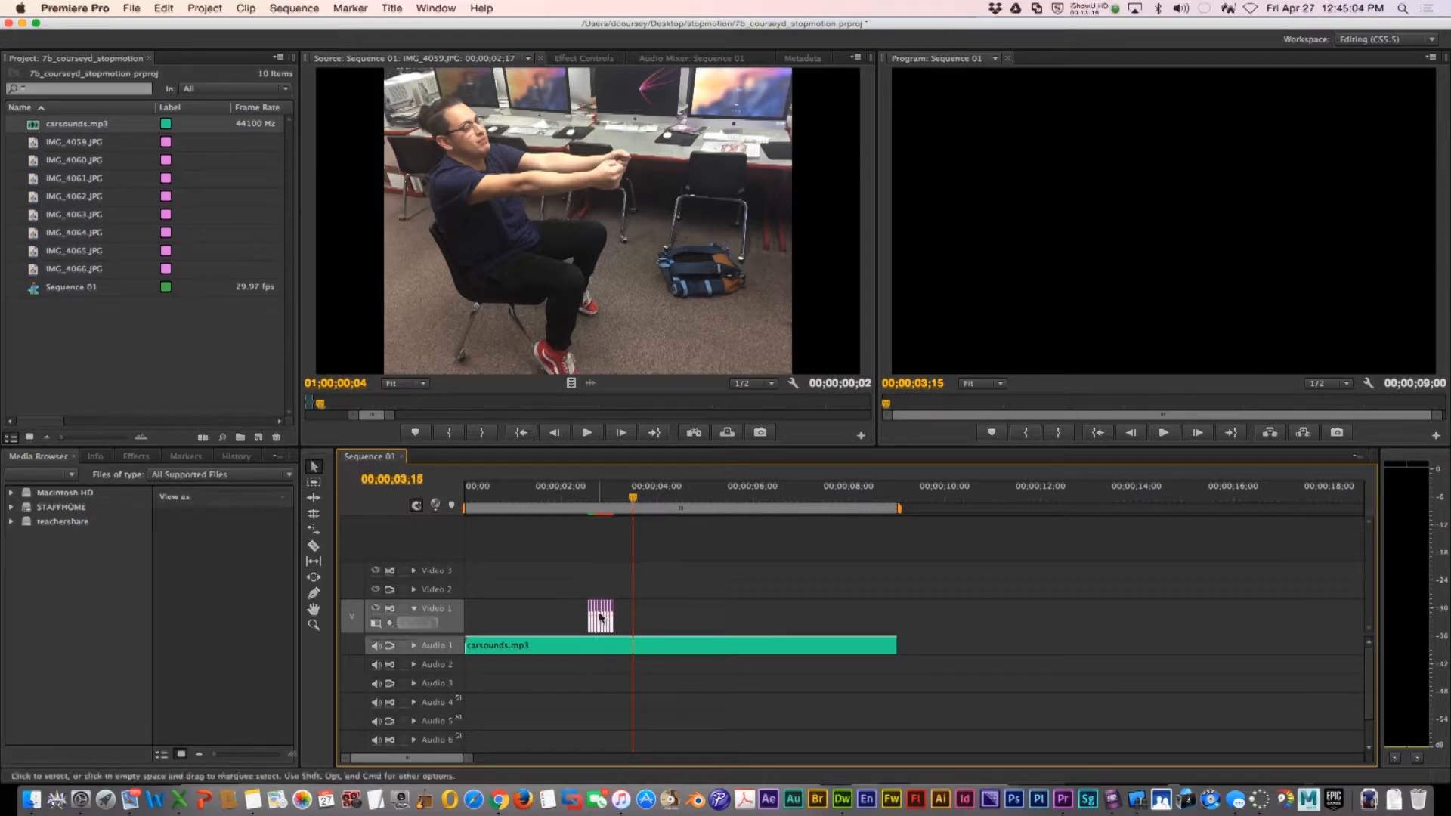
Undo the last two edits and shift an image clip slightly later on Video 1
{"action": "key", "text": "super+z"}
{"action": "key", "text": "super+z"}
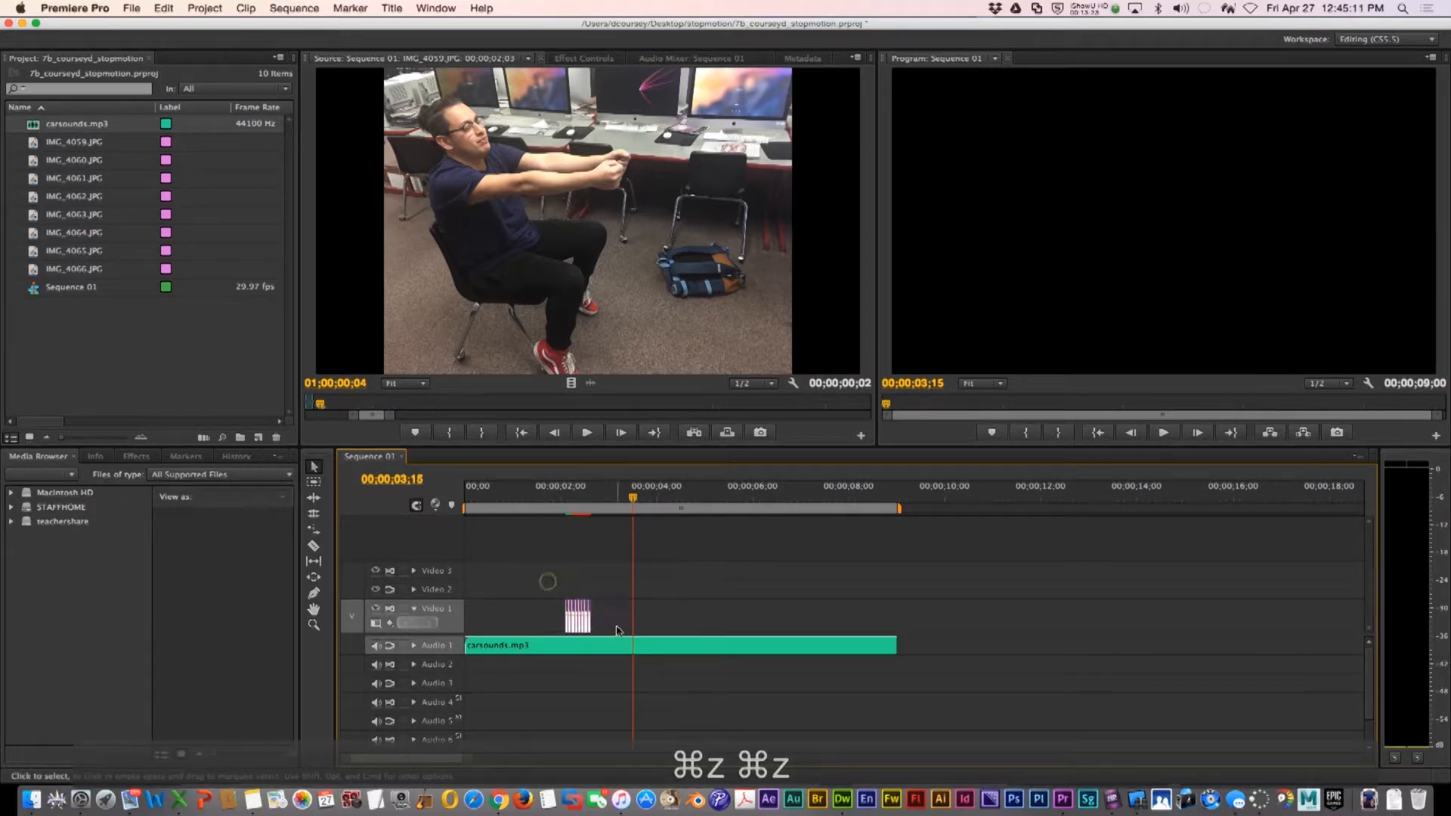
{"action": "left_click_drag", "start_coordinate": [576, 613], "coordinate": [612, 615]}
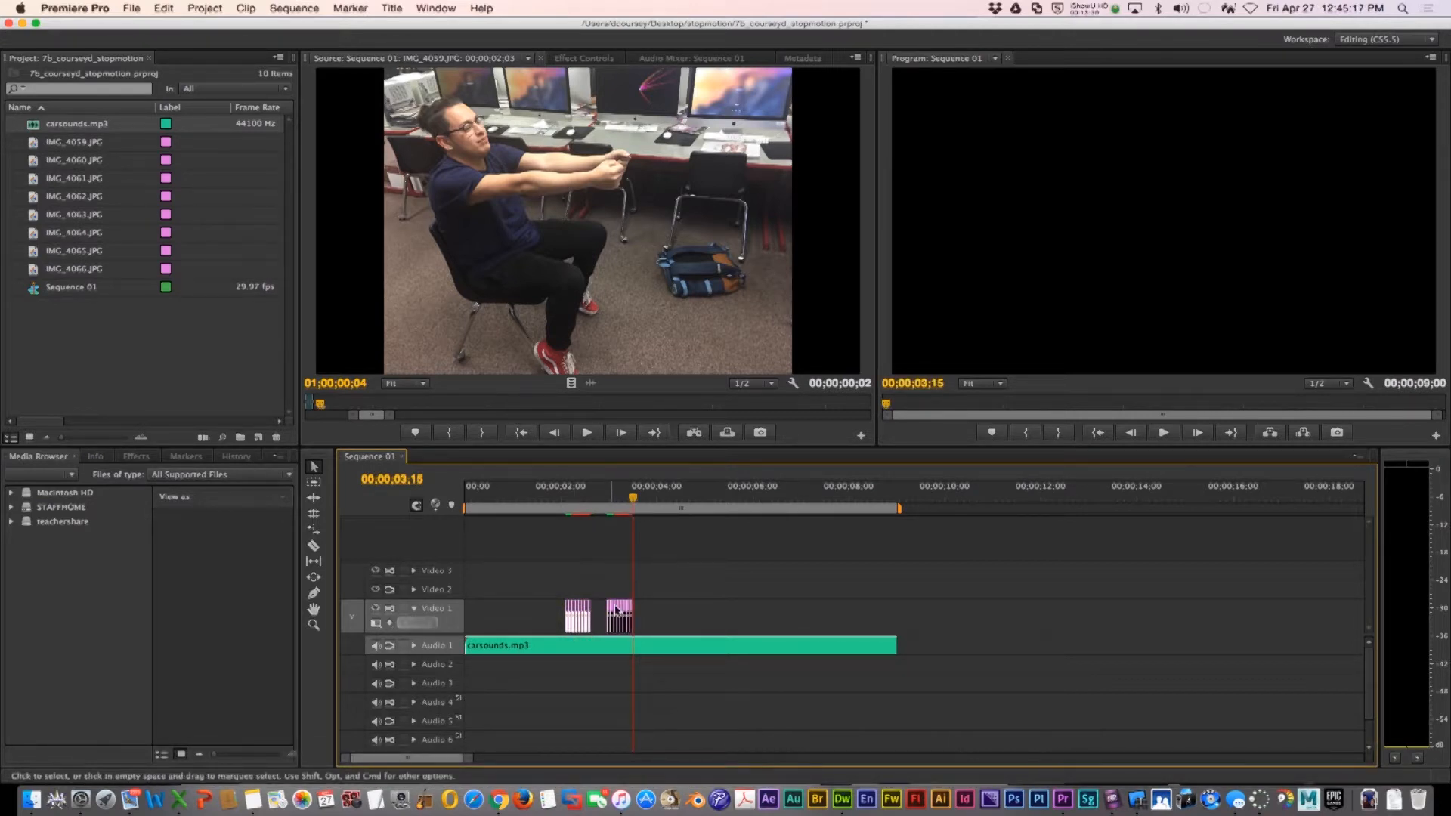
Try shortening the carsounds clip and undo it
{"action": "left_click_drag", "start_coordinate": [904, 637], "coordinate": [522, 654]}
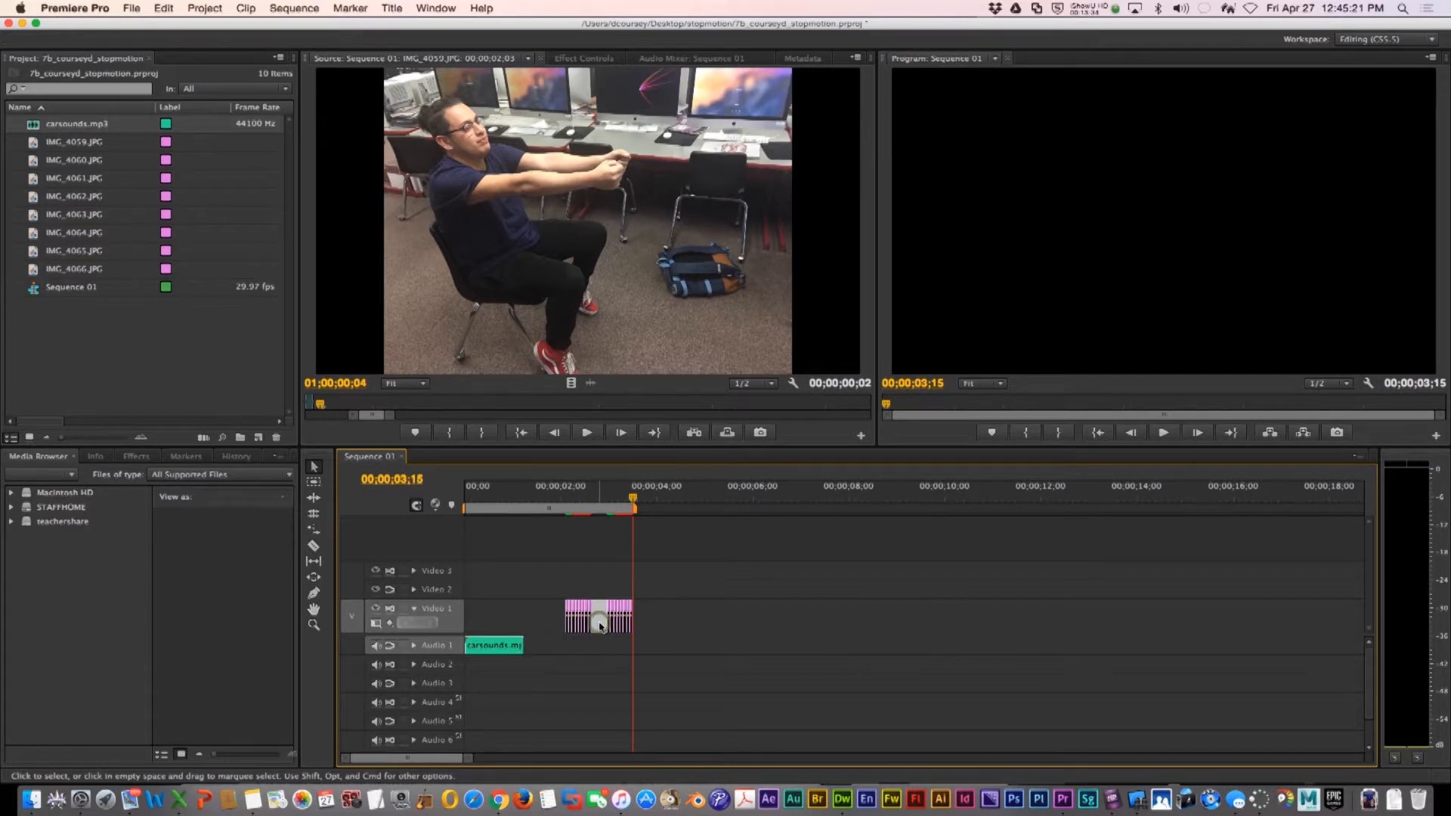
{"action": "key", "text": "super+z"}
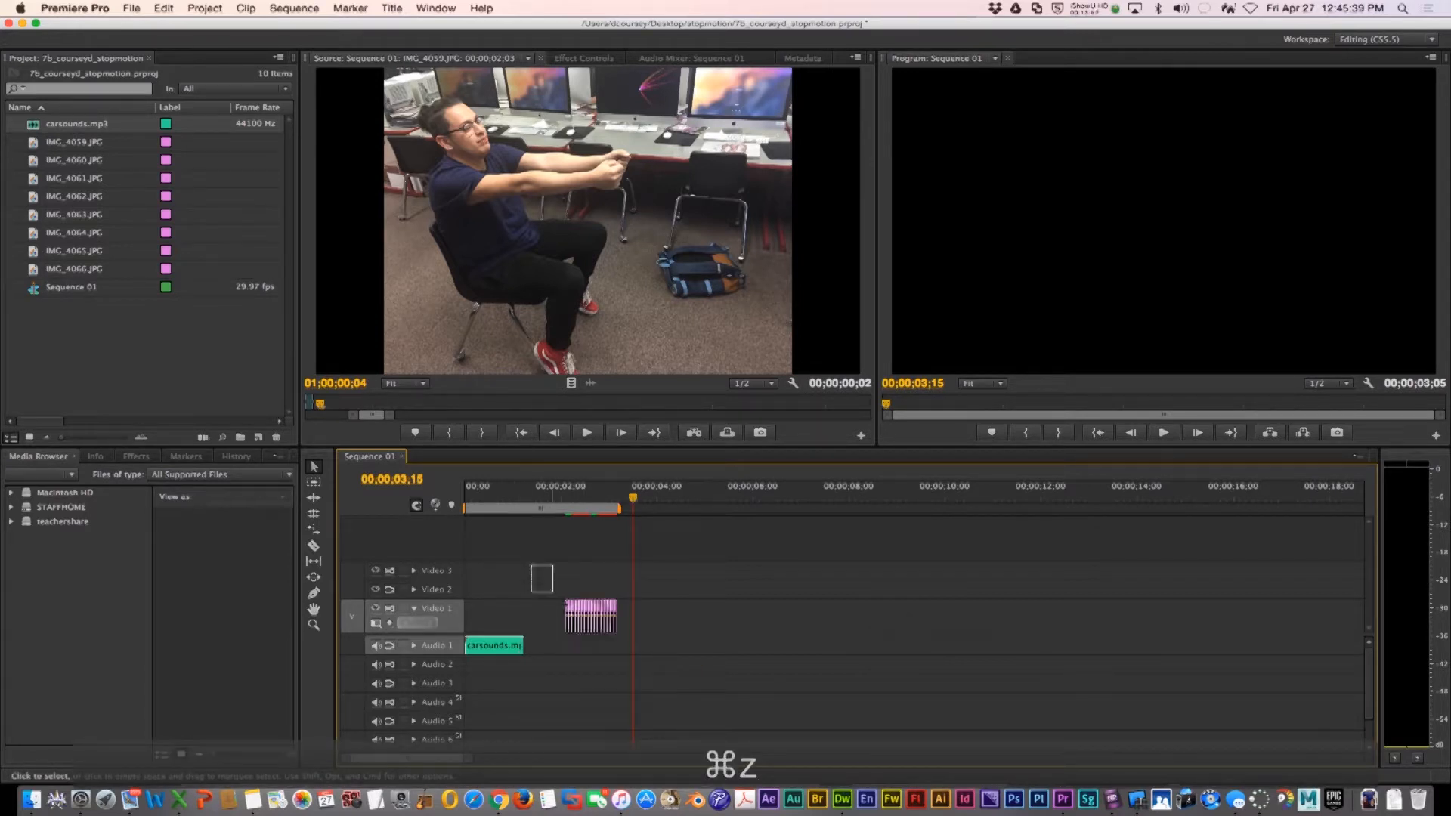
Rearrange the image clips on Video 1 and delete the clip selected in the middle
{"action": "left_click_drag", "start_coordinate": [553, 593], "coordinate": [639, 631]}
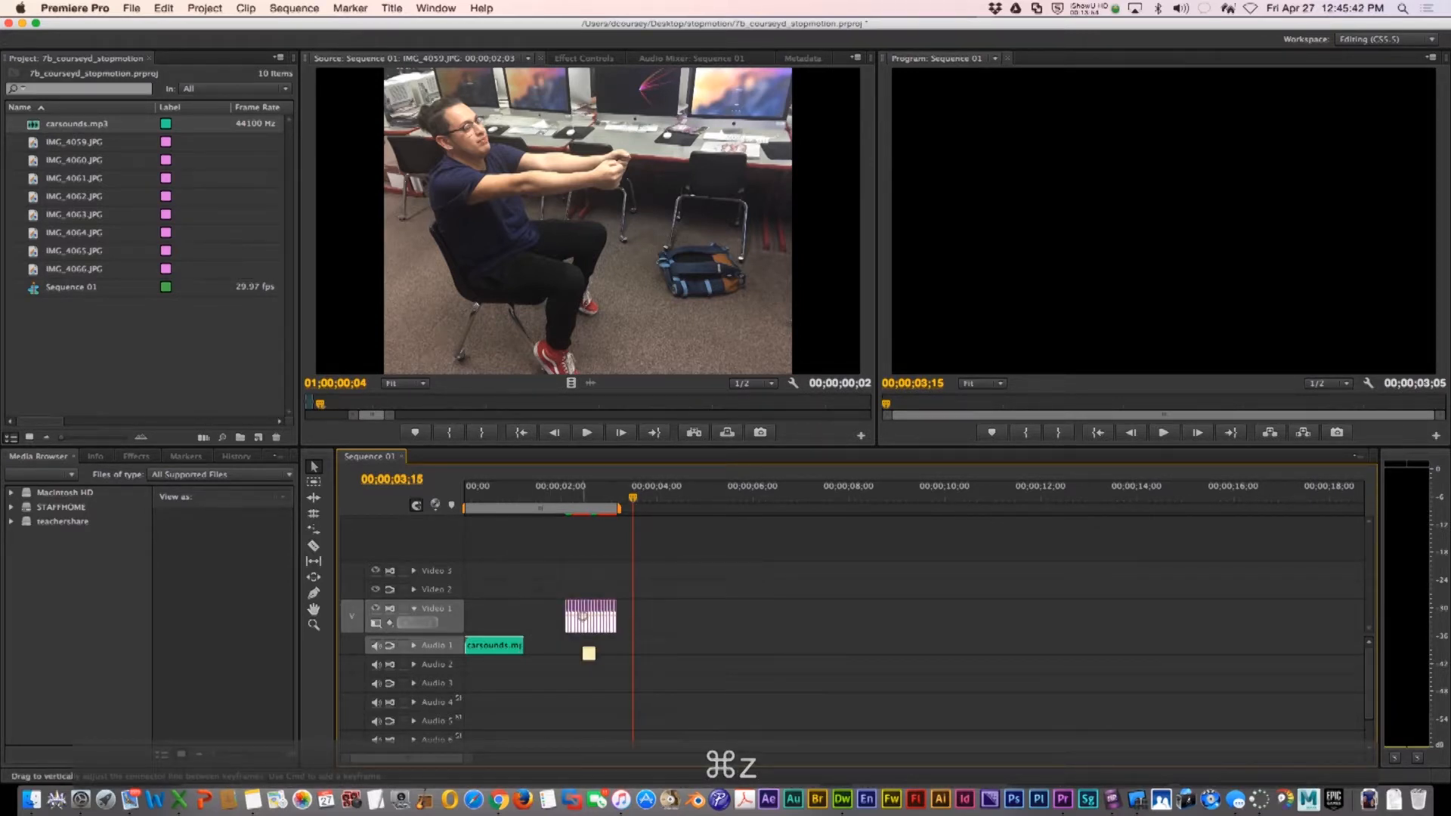
{"action": "left_click_drag", "start_coordinate": [586, 618], "coordinate": [685, 613]}
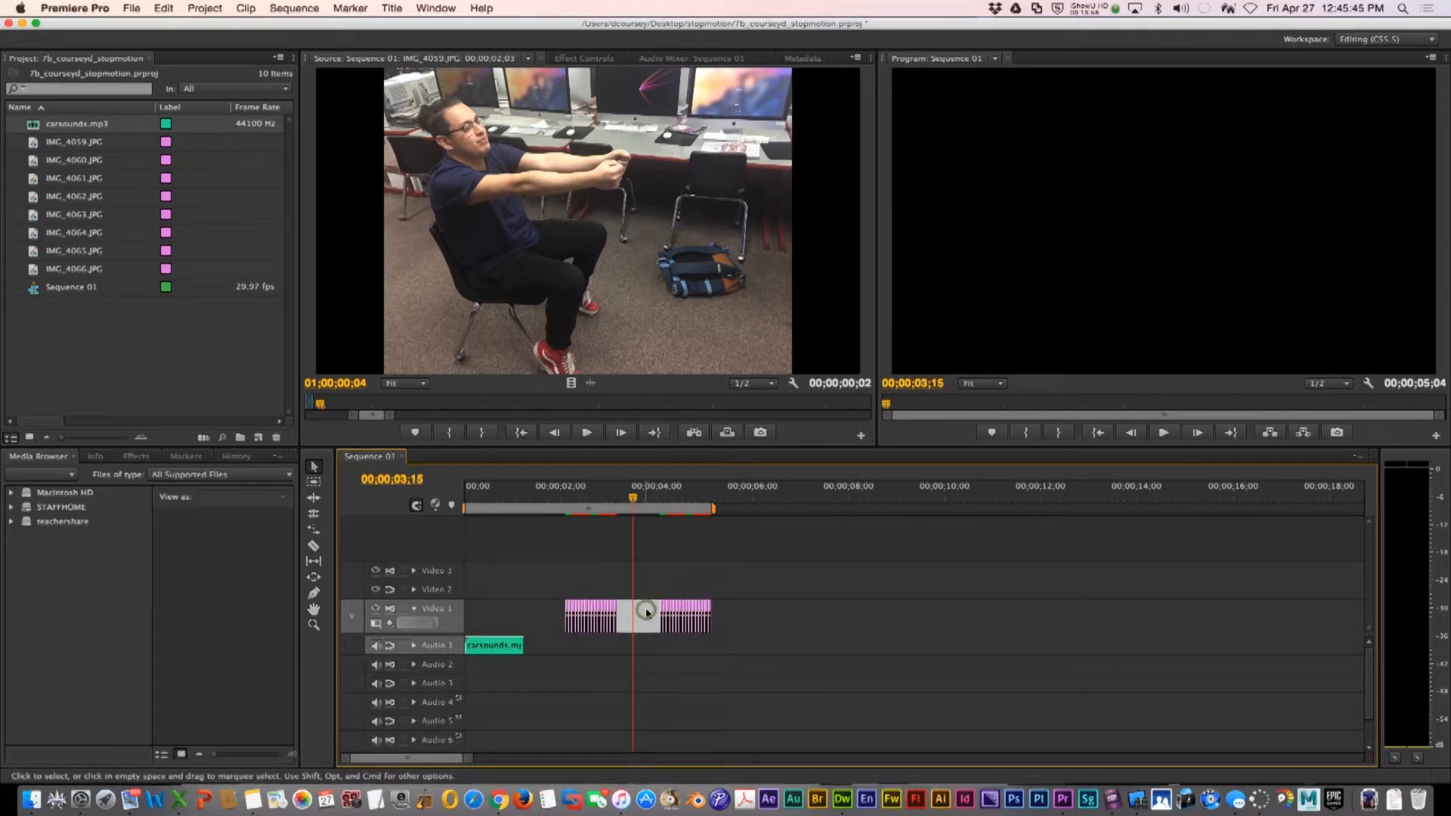
{"action": "key", "text": "Delete"}
Extend the carsounds clip to about 5 seconds and play the sequence from the start
{"action": "left_click_drag", "start_coordinate": [517, 644], "coordinate": [715, 644]}
{"action": "left_click_drag", "start_coordinate": [543, 499], "coordinate": [465, 497]}
{"action": "key", "text": "space"}
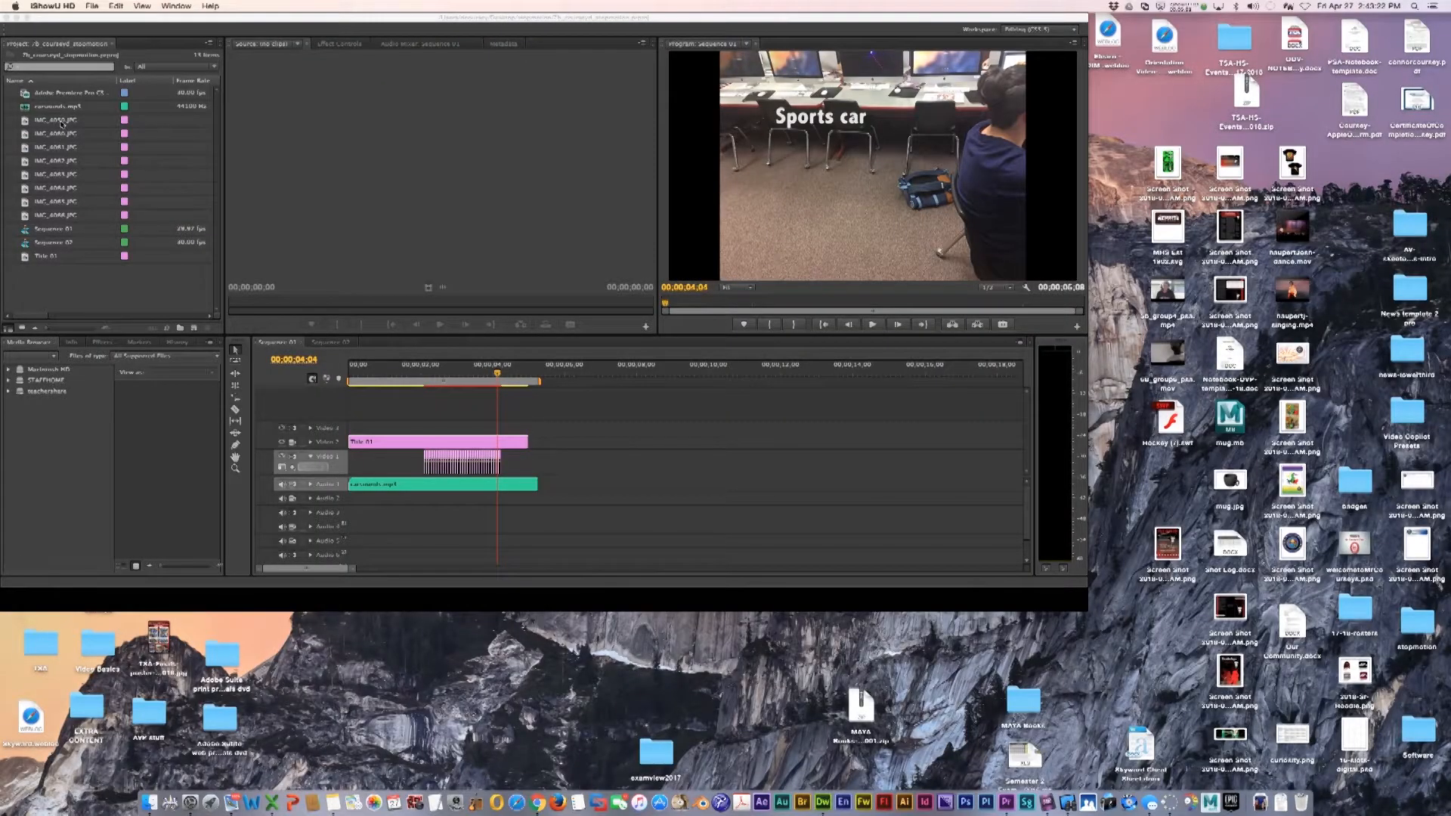
{"action": "left_click", "coordinate": [64, 121]}
{"action": "left_click_drag", "start_coordinate": [44, 123], "coordinate": [616, 465]}
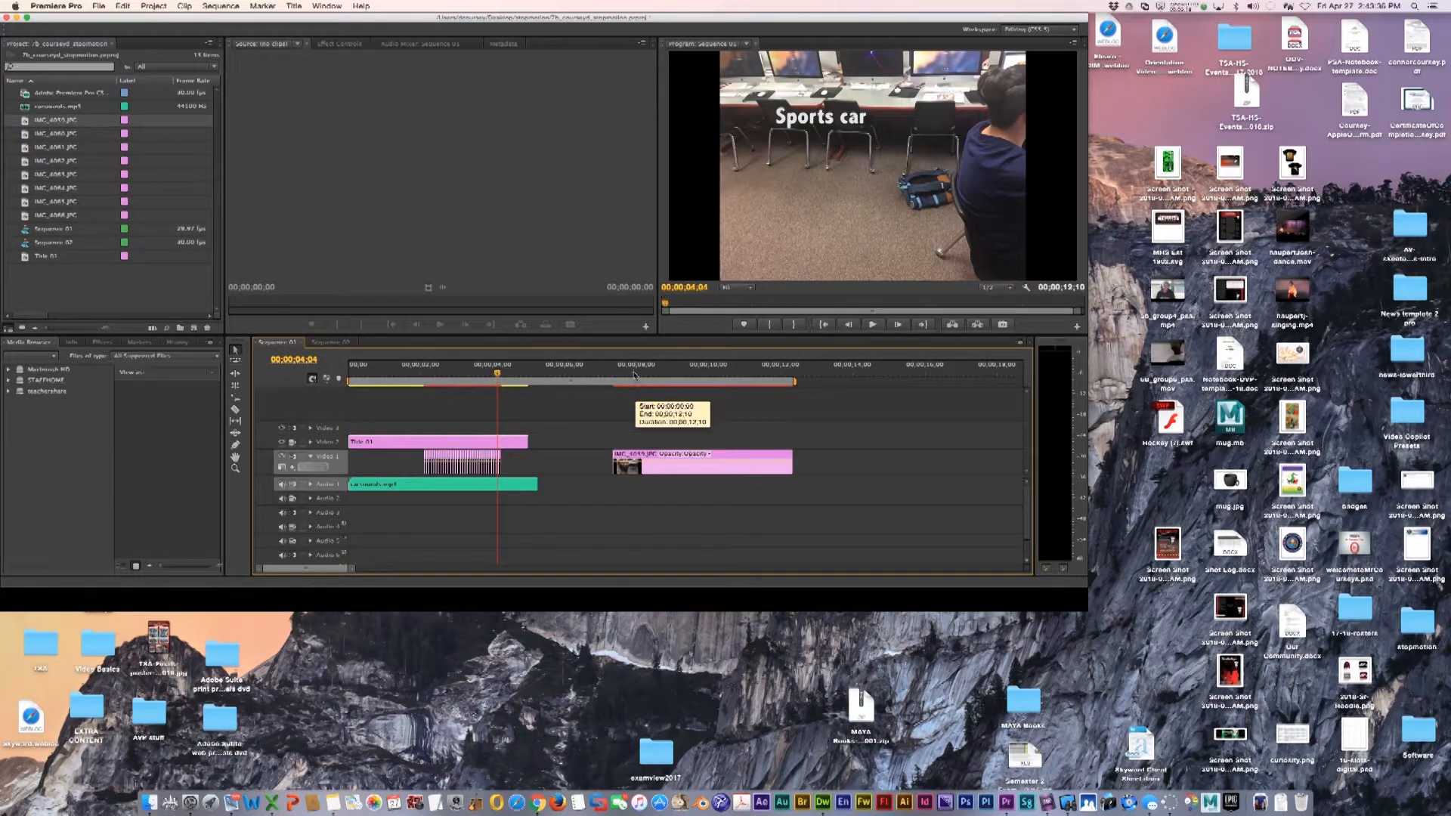
{"action": "double_click", "coordinate": [699, 462]}
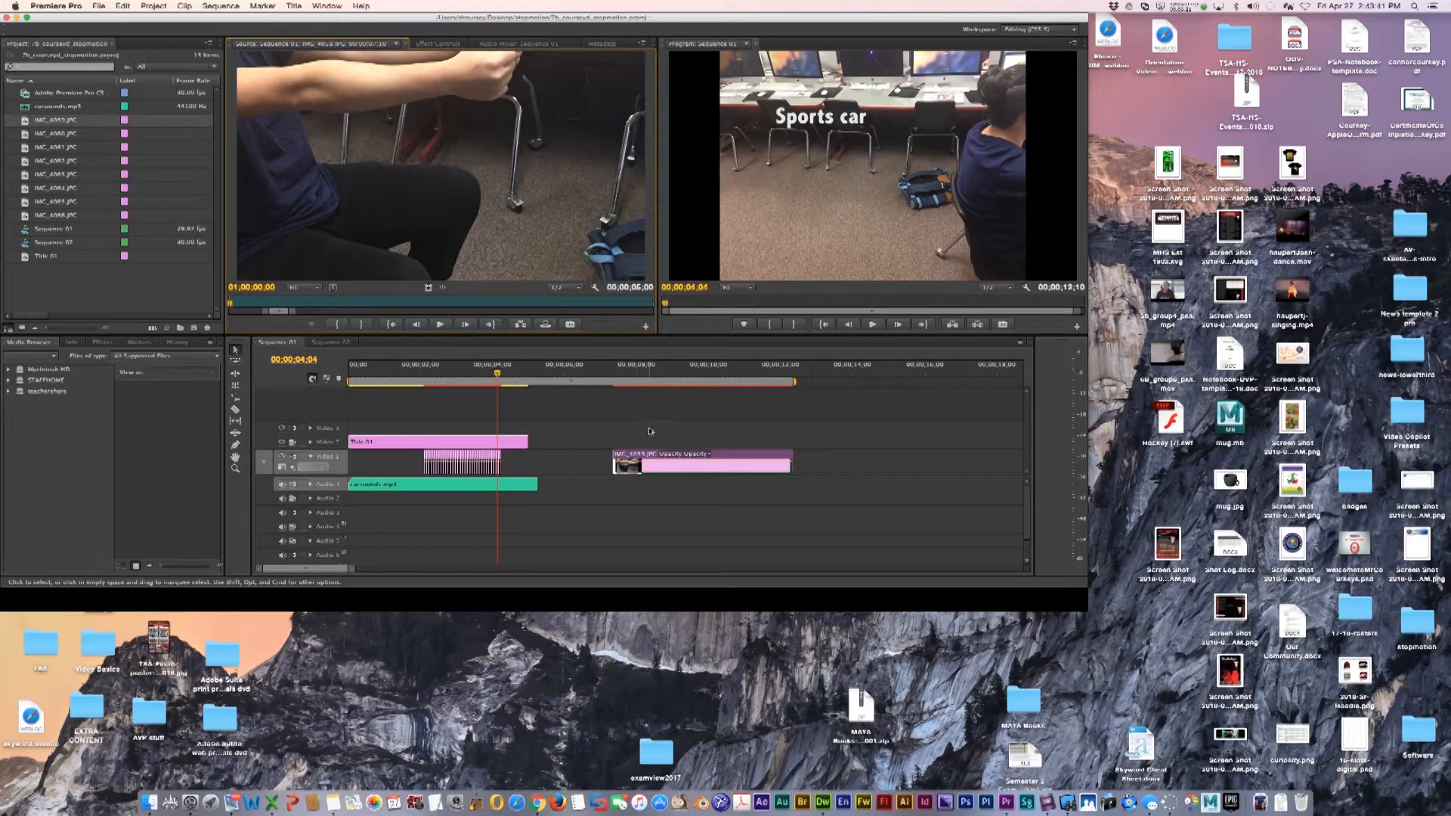
{"action": "key", "text": "Delete"}
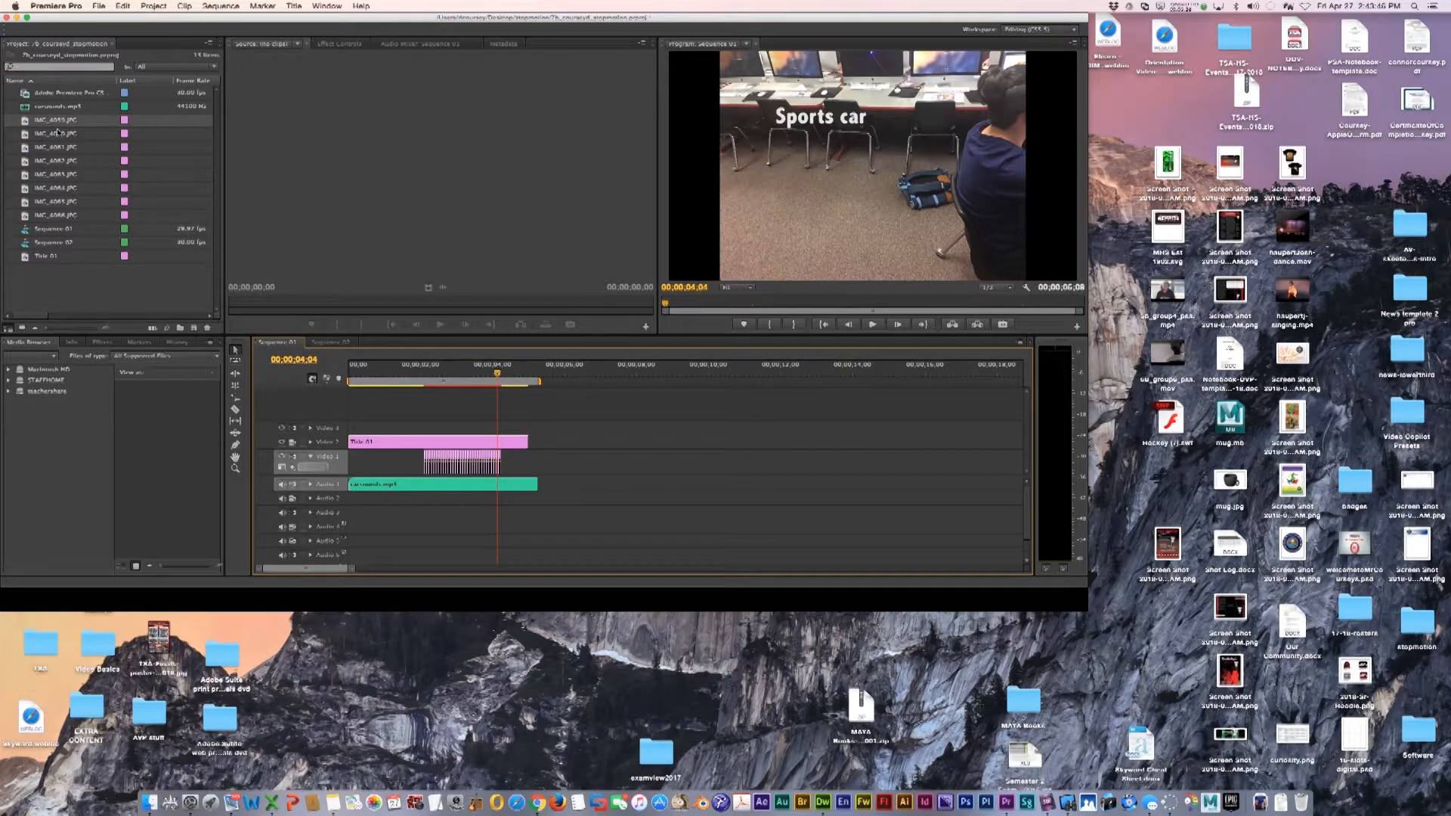
Set the duration of the eight selected image files to 00;00;0;03
{"action": "left_click", "coordinate": [45, 218], "text": "shift"}
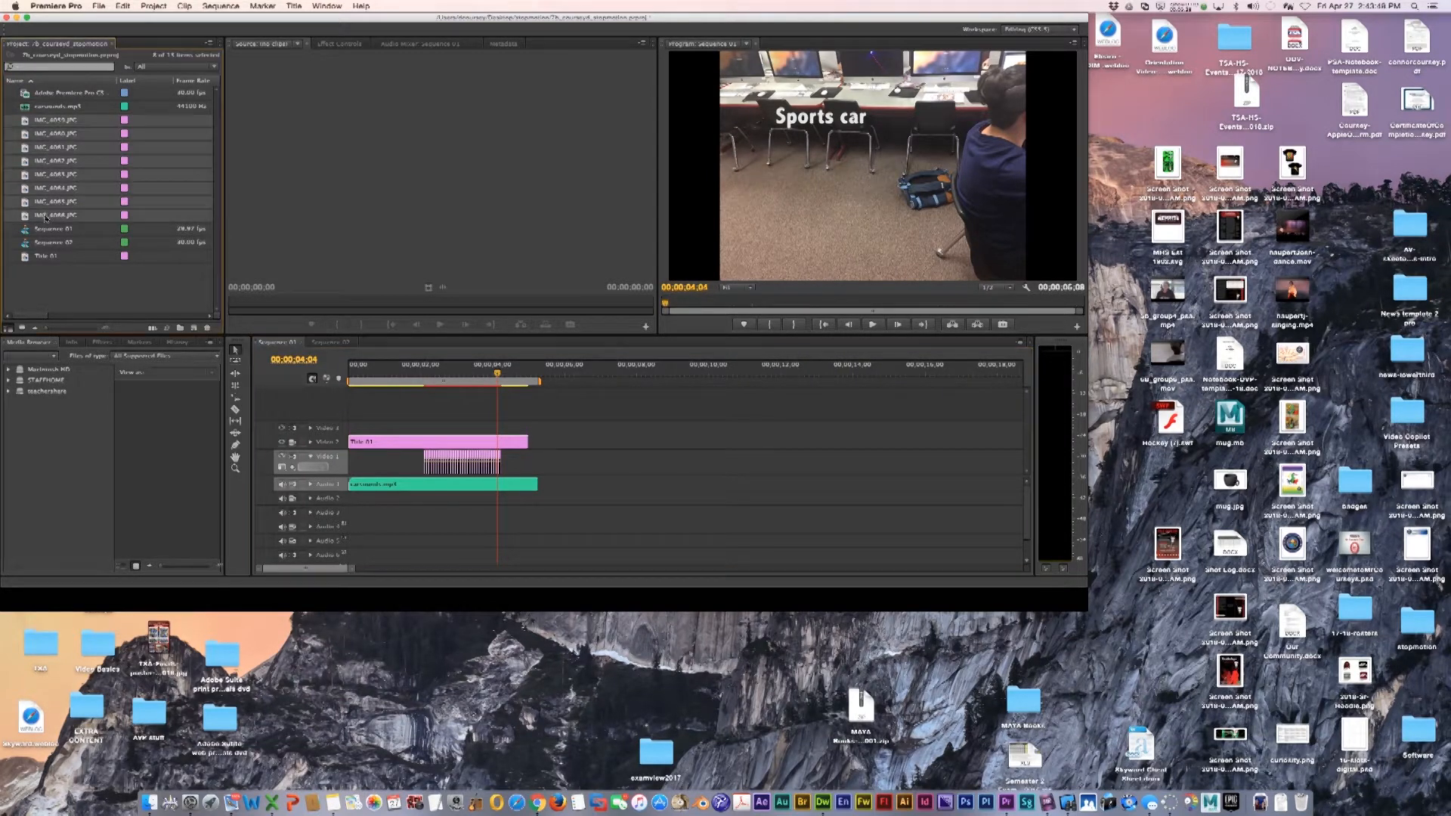
{"action": "right_click", "coordinate": [46, 218]}
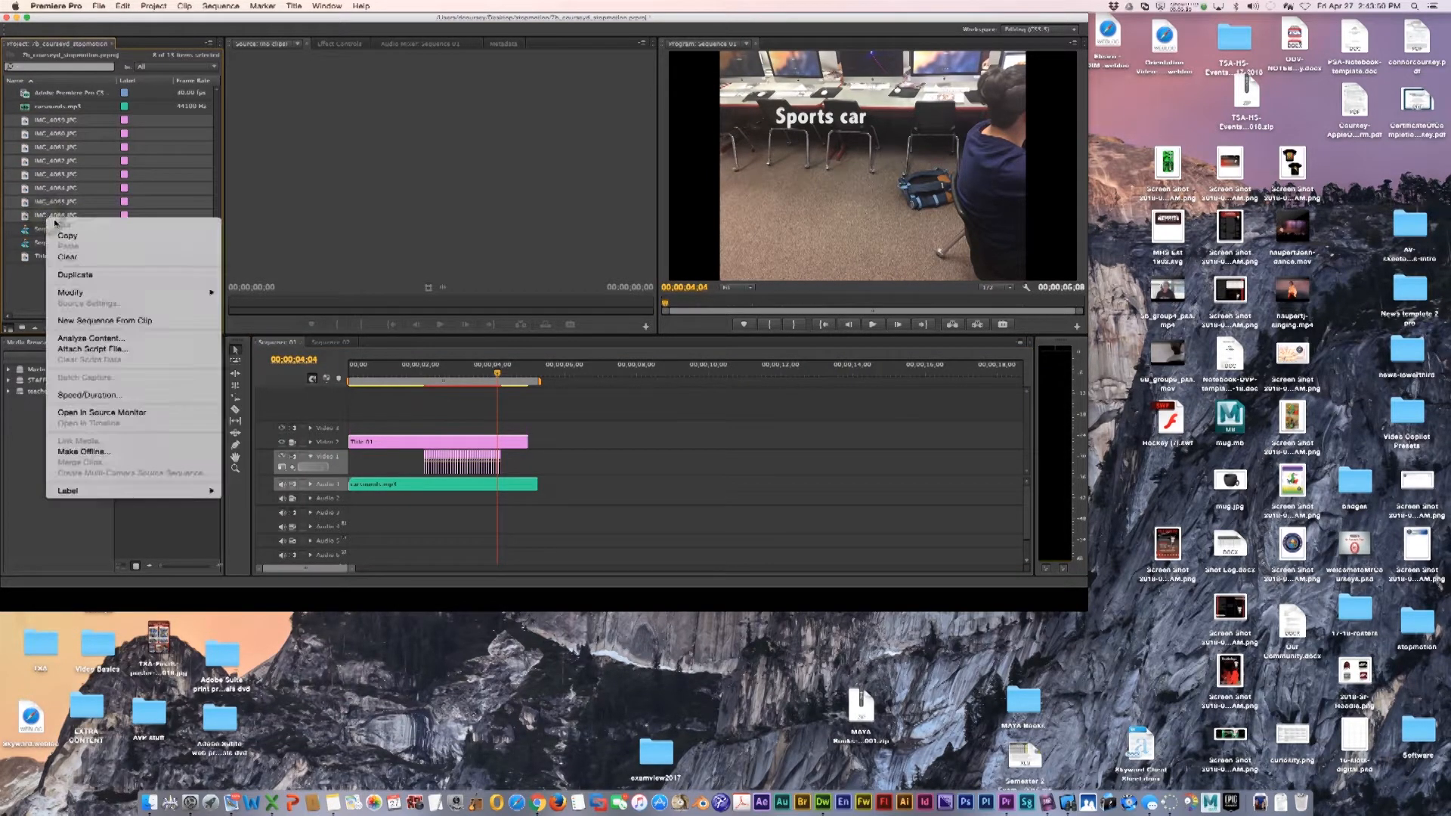
{"action": "left_click", "coordinate": [111, 396]}
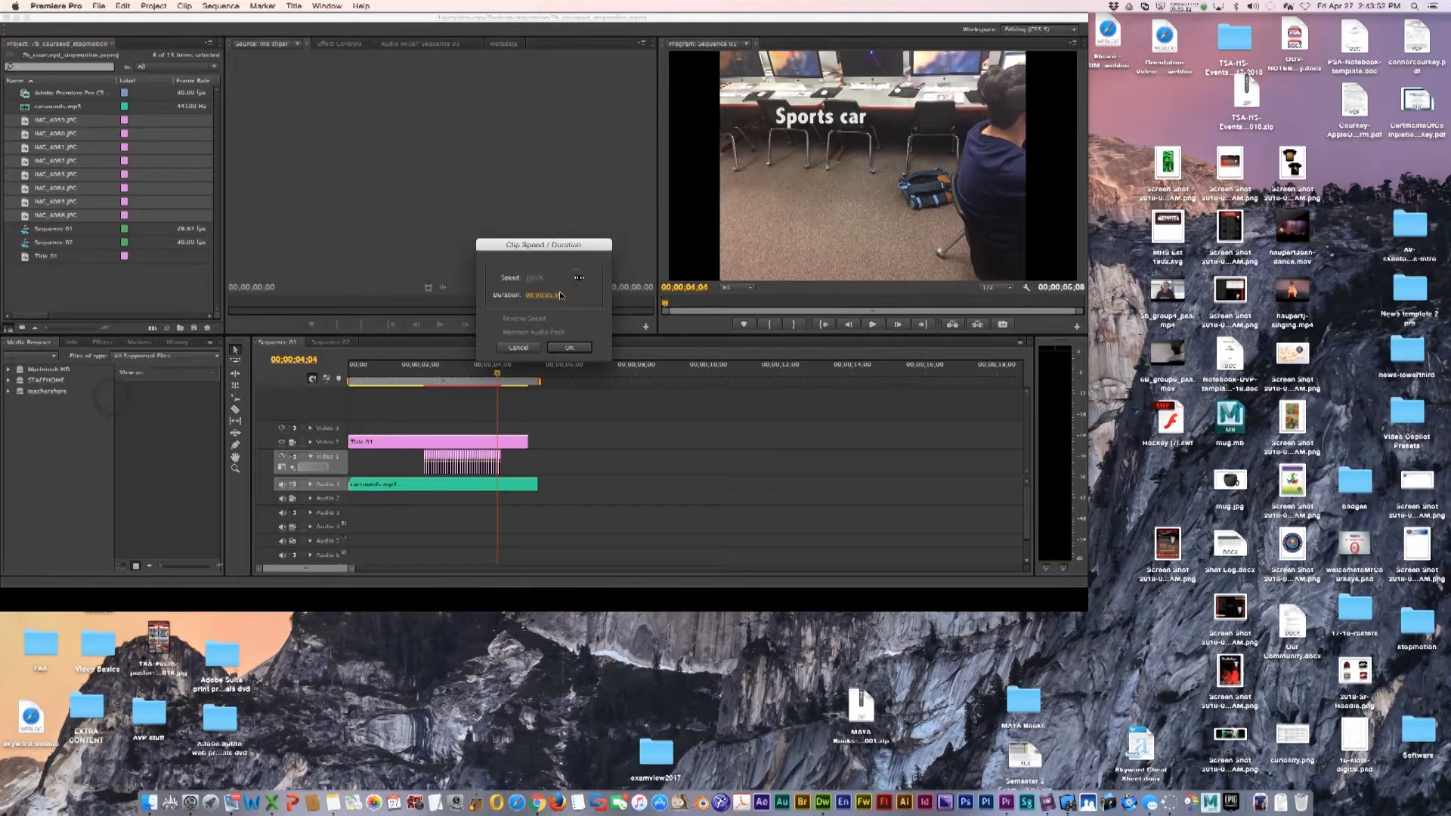
{"action": "left_click", "coordinate": [559, 297]}
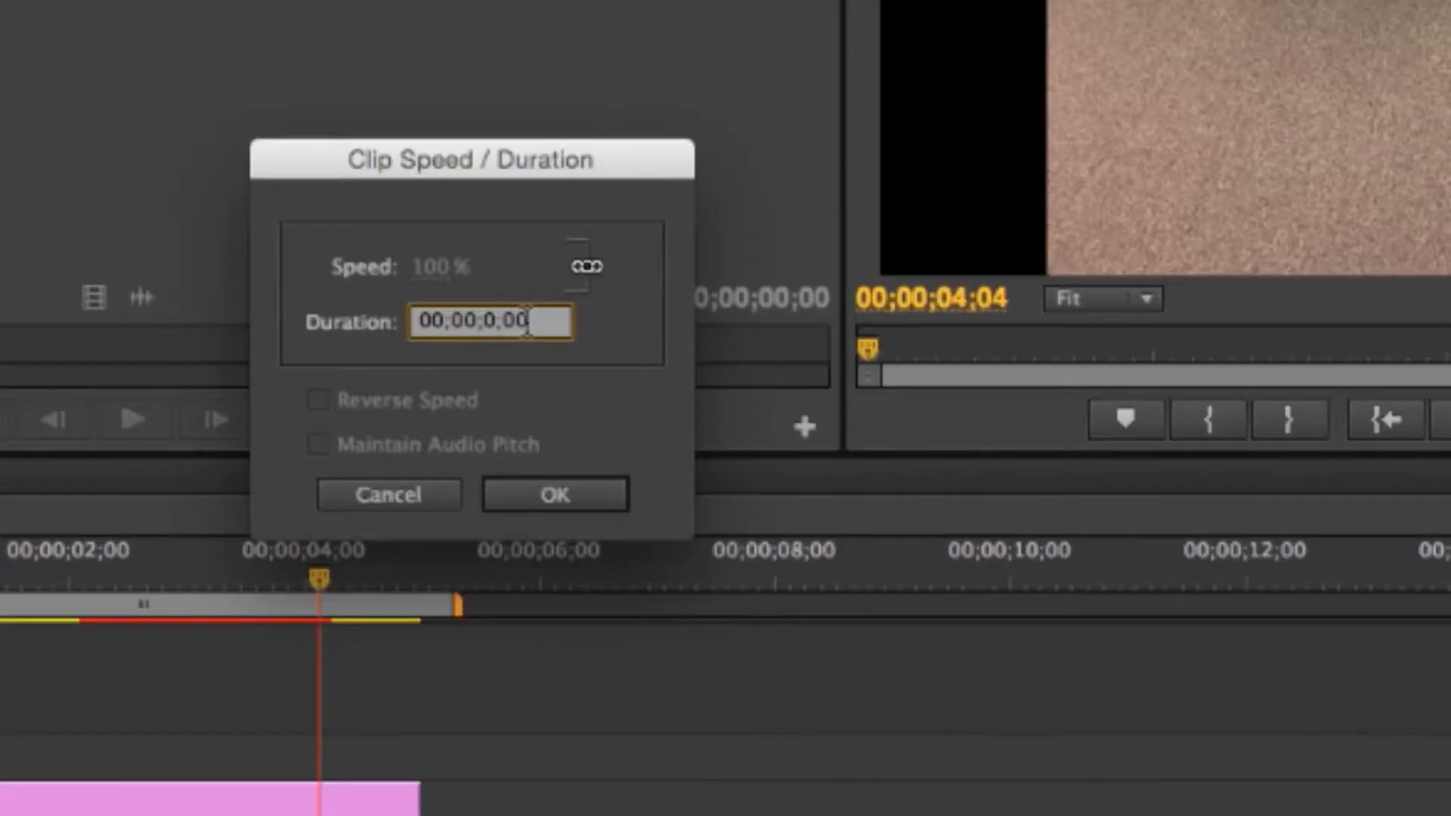
{"action": "left_click_drag", "start_coordinate": [562, 295], "coordinate": [560, 295]}
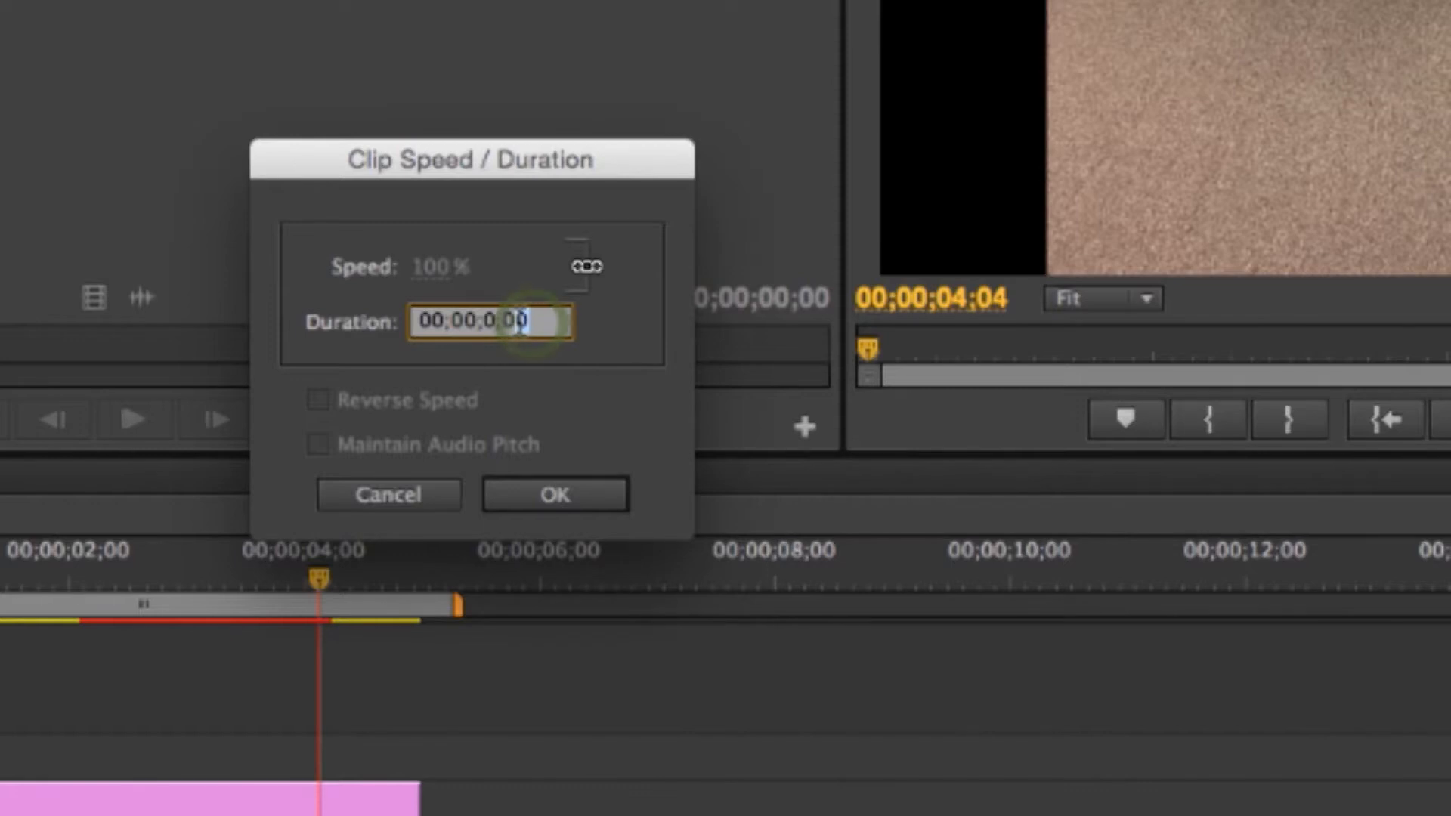
{"action": "left_click", "coordinate": [565, 503]}
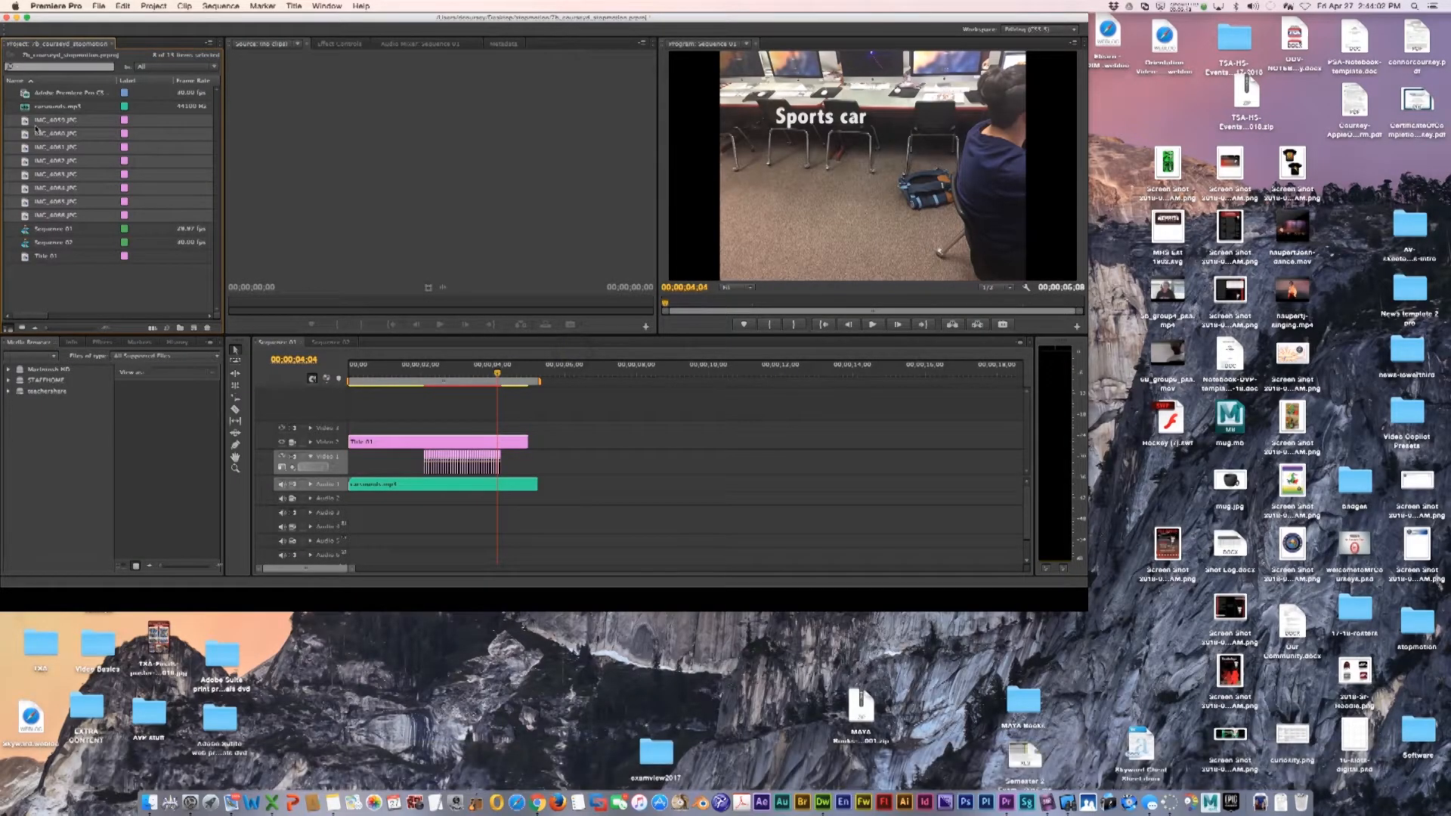
Place the re-timed images on Video 1 after the existing clips and move the playhead to them
{"action": "left_click_drag", "start_coordinate": [34, 122], "coordinate": [588, 463]}
{"action": "left_click", "coordinate": [573, 373]}
{"action": "left_click_drag", "start_coordinate": [573, 373], "coordinate": [594, 373]}
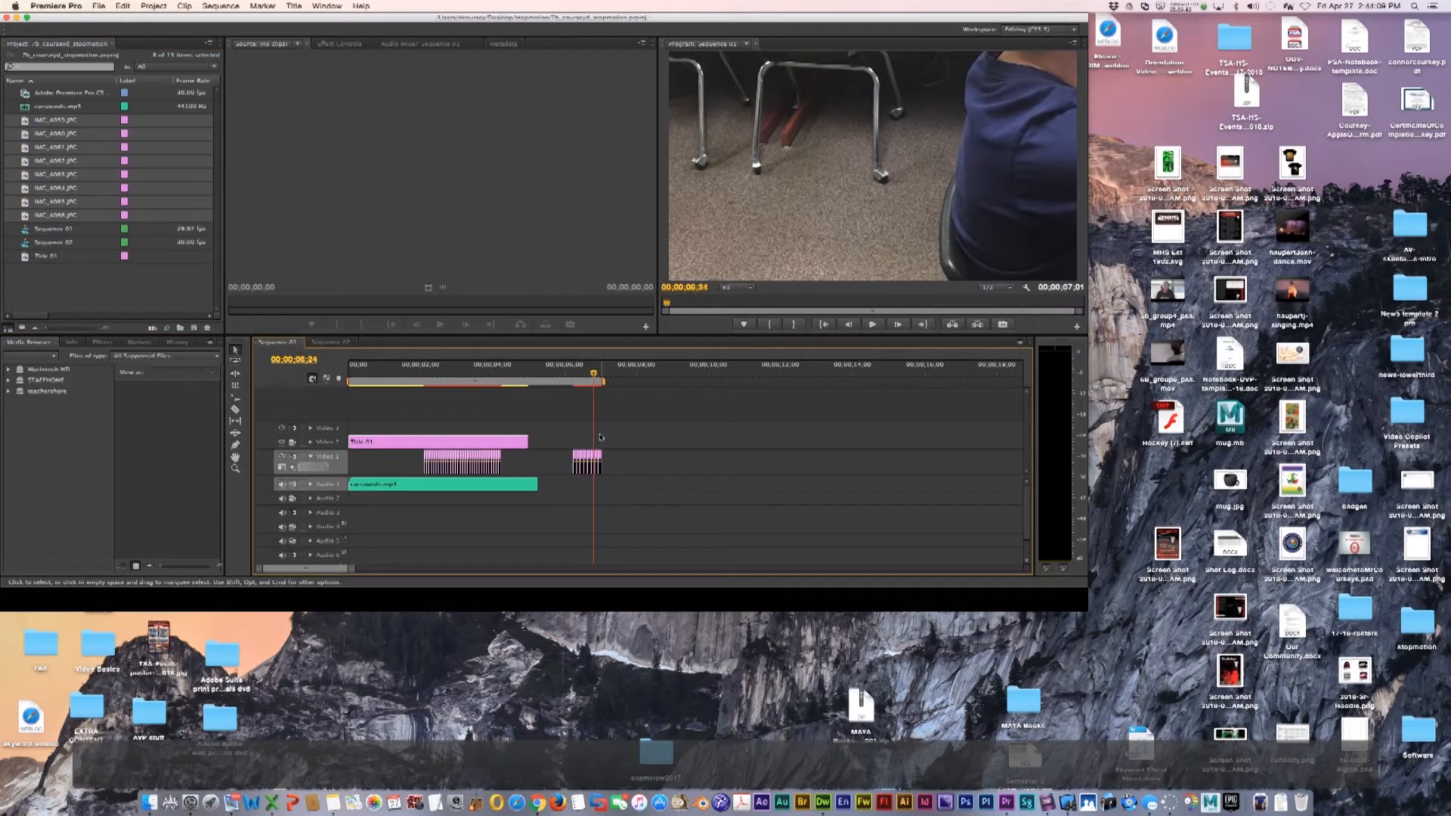
Scale the re-timed image clips on Video 1 to frame size and play them back from the playhead
{"action": "right_click", "coordinate": [585, 453]}
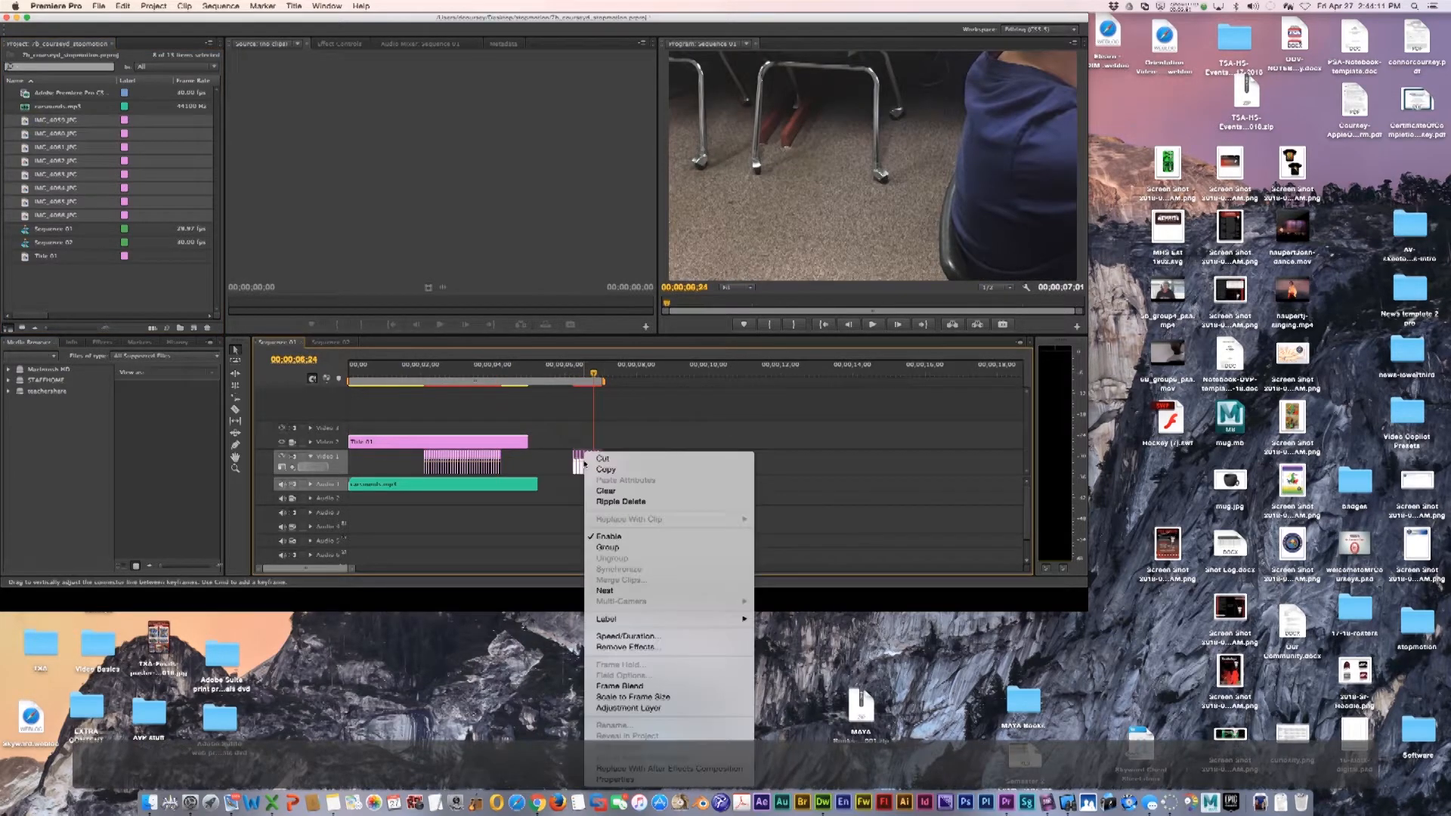
{"action": "left_click", "coordinate": [627, 696]}
{"action": "left_click", "coordinate": [575, 372]}
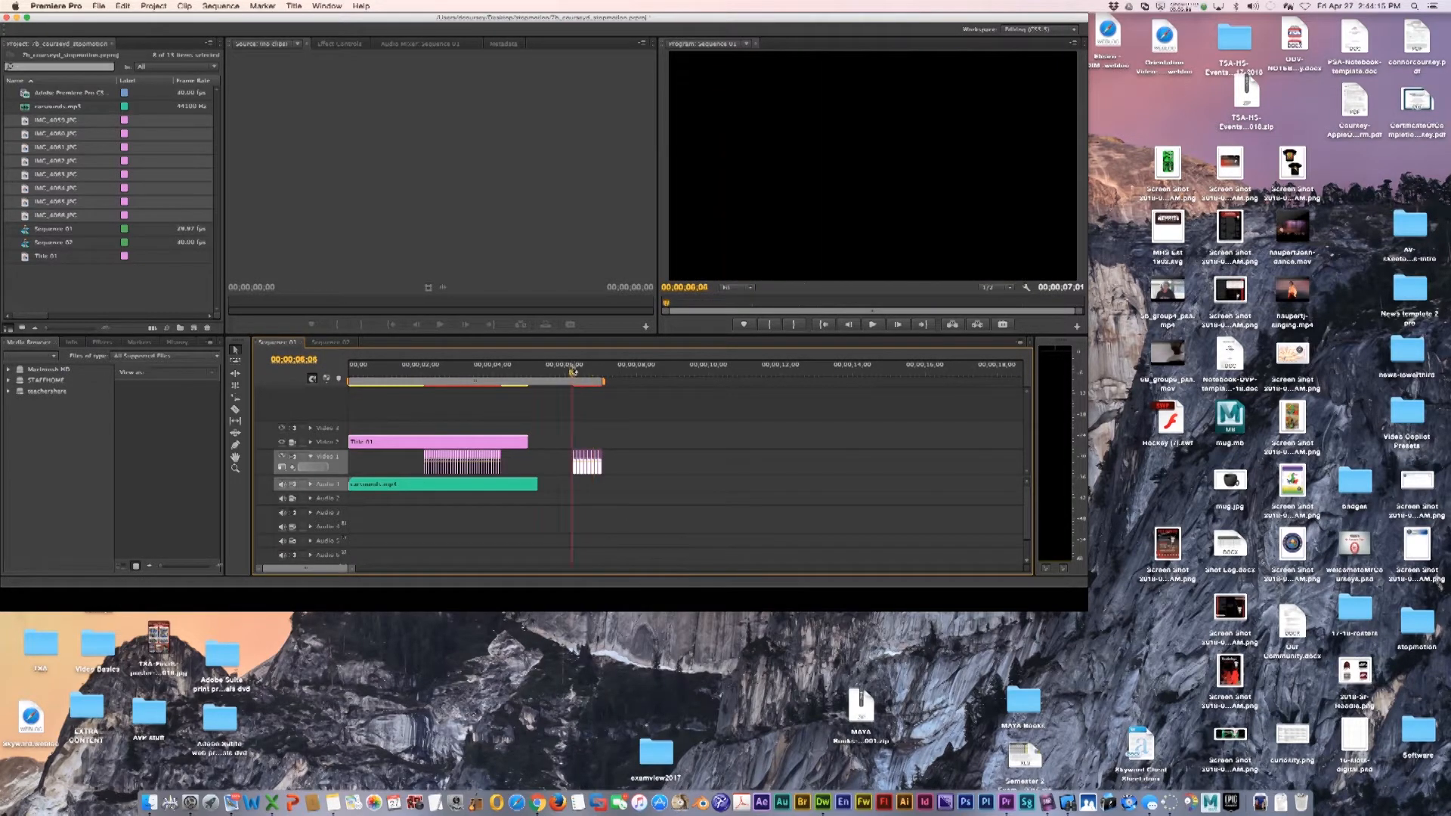
{"action": "key", "text": "space"}
{"action": "left_click", "coordinate": [574, 370]}
{"action": "key", "text": "space"}
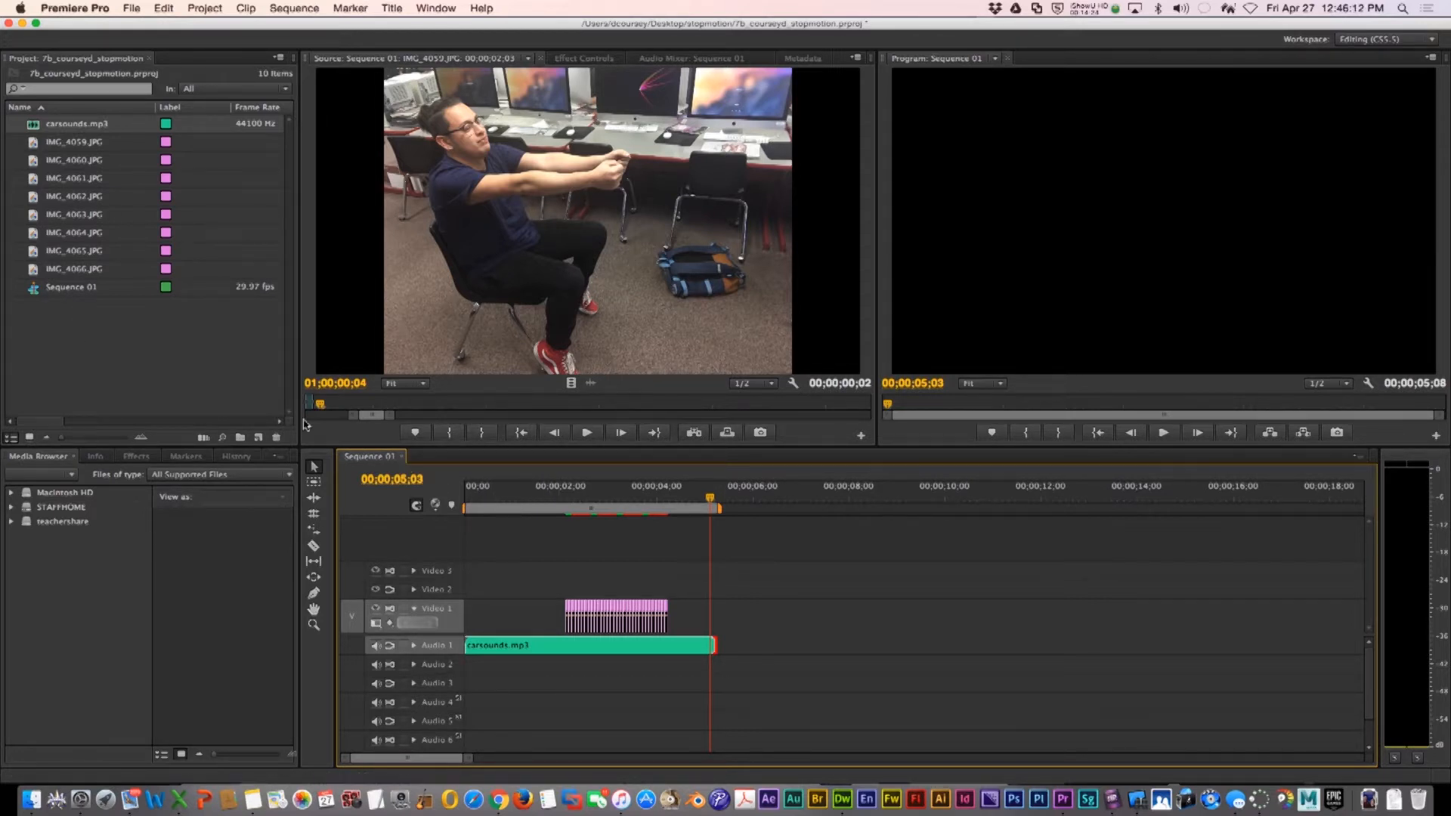
Create a new default title with a text box reading "Sports car" and close the titler
{"action": "left_click", "coordinate": [258, 438]}
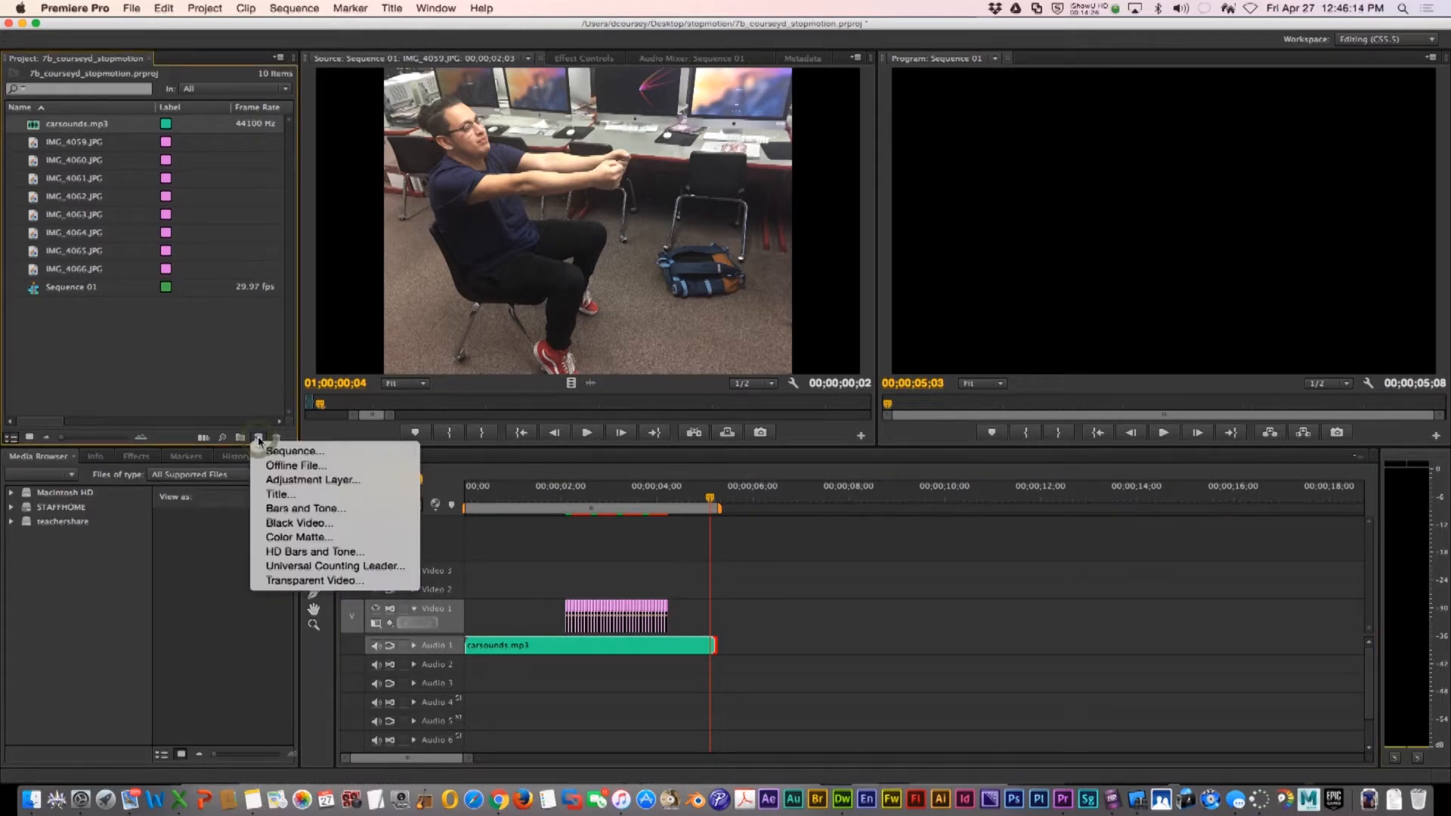
{"action": "left_click", "coordinate": [283, 495]}
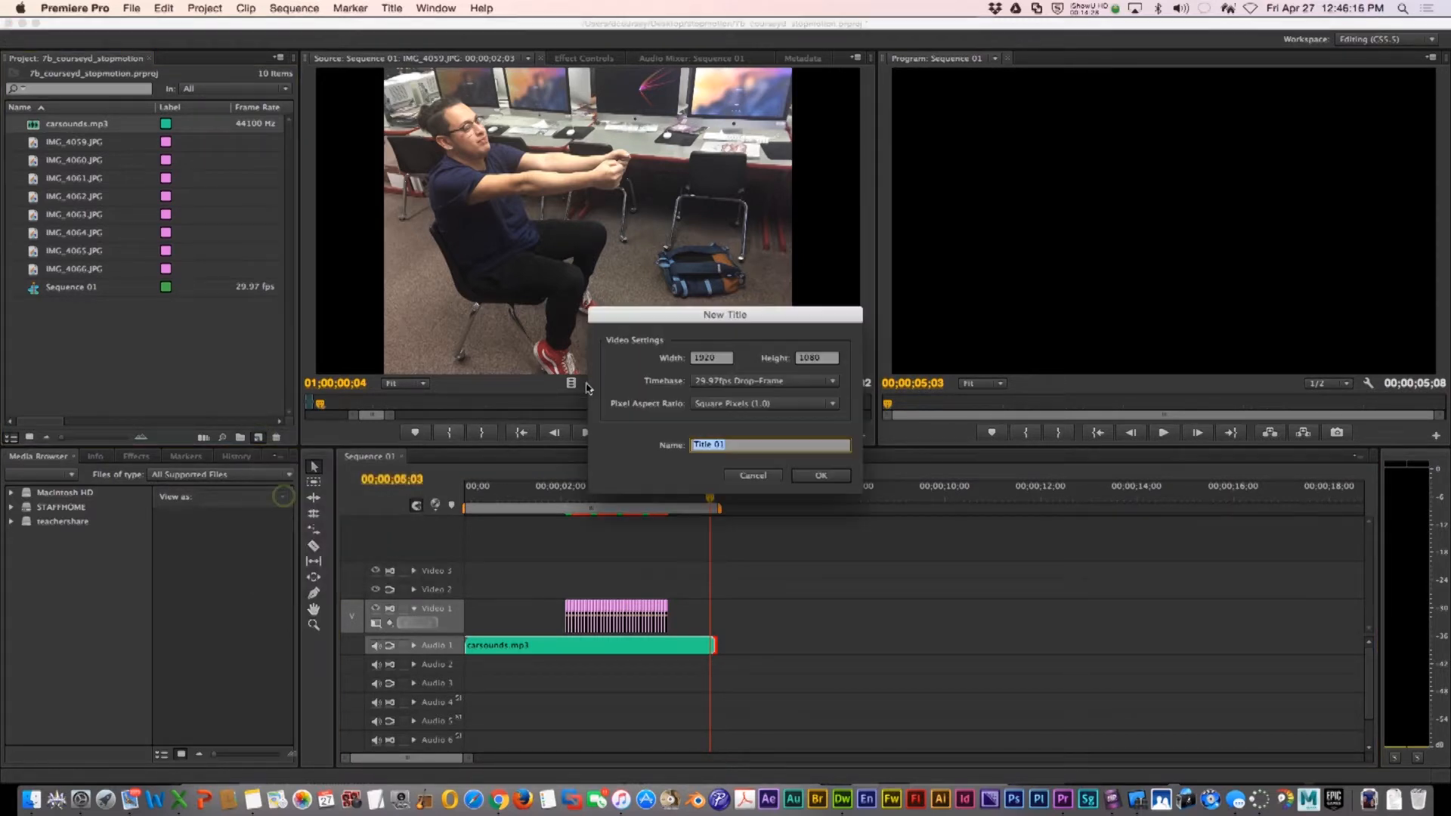
{"action": "left_click", "coordinate": [814, 474]}
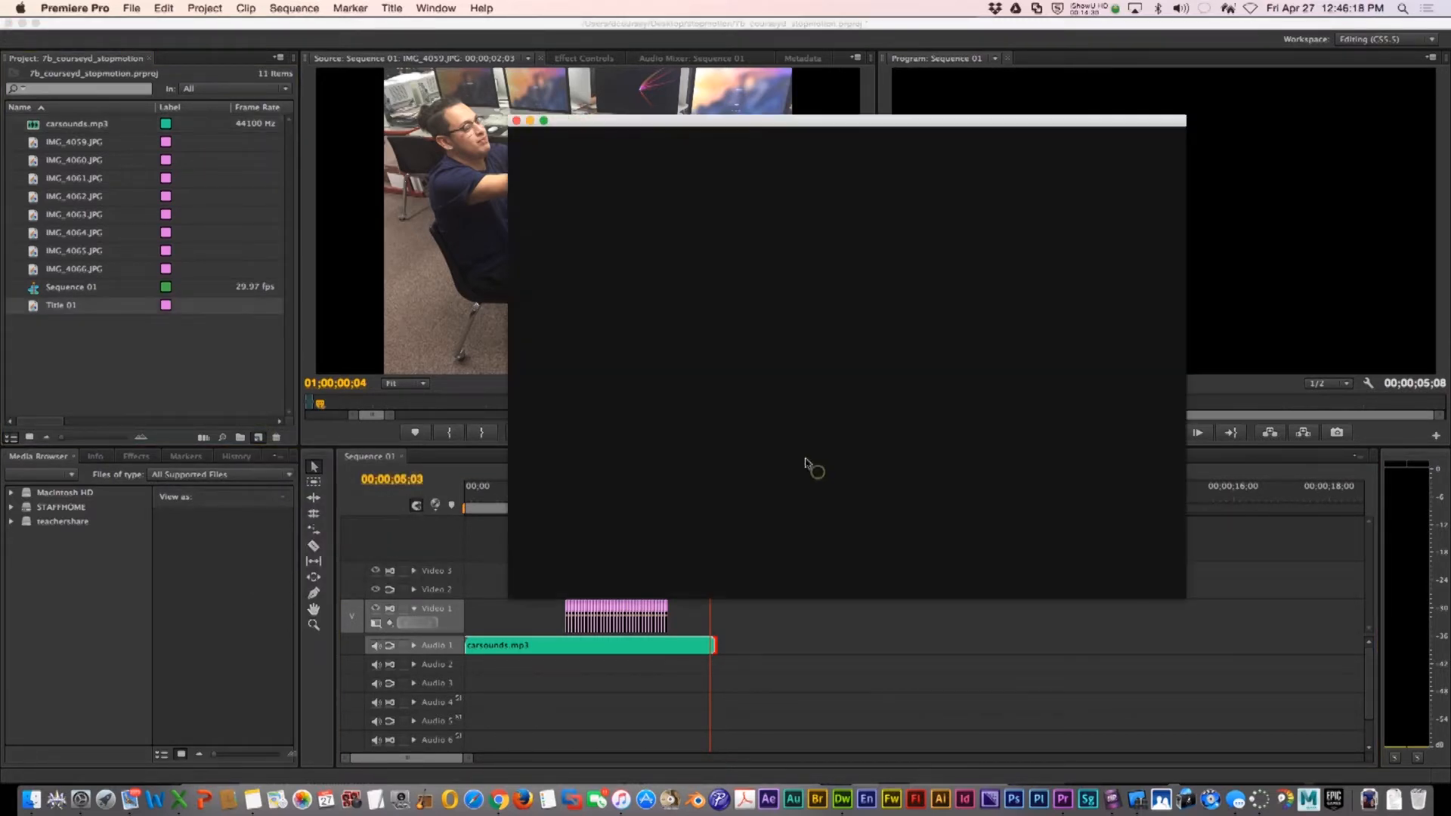
{"action": "left_click_drag", "start_coordinate": [683, 287], "coordinate": [876, 366]}
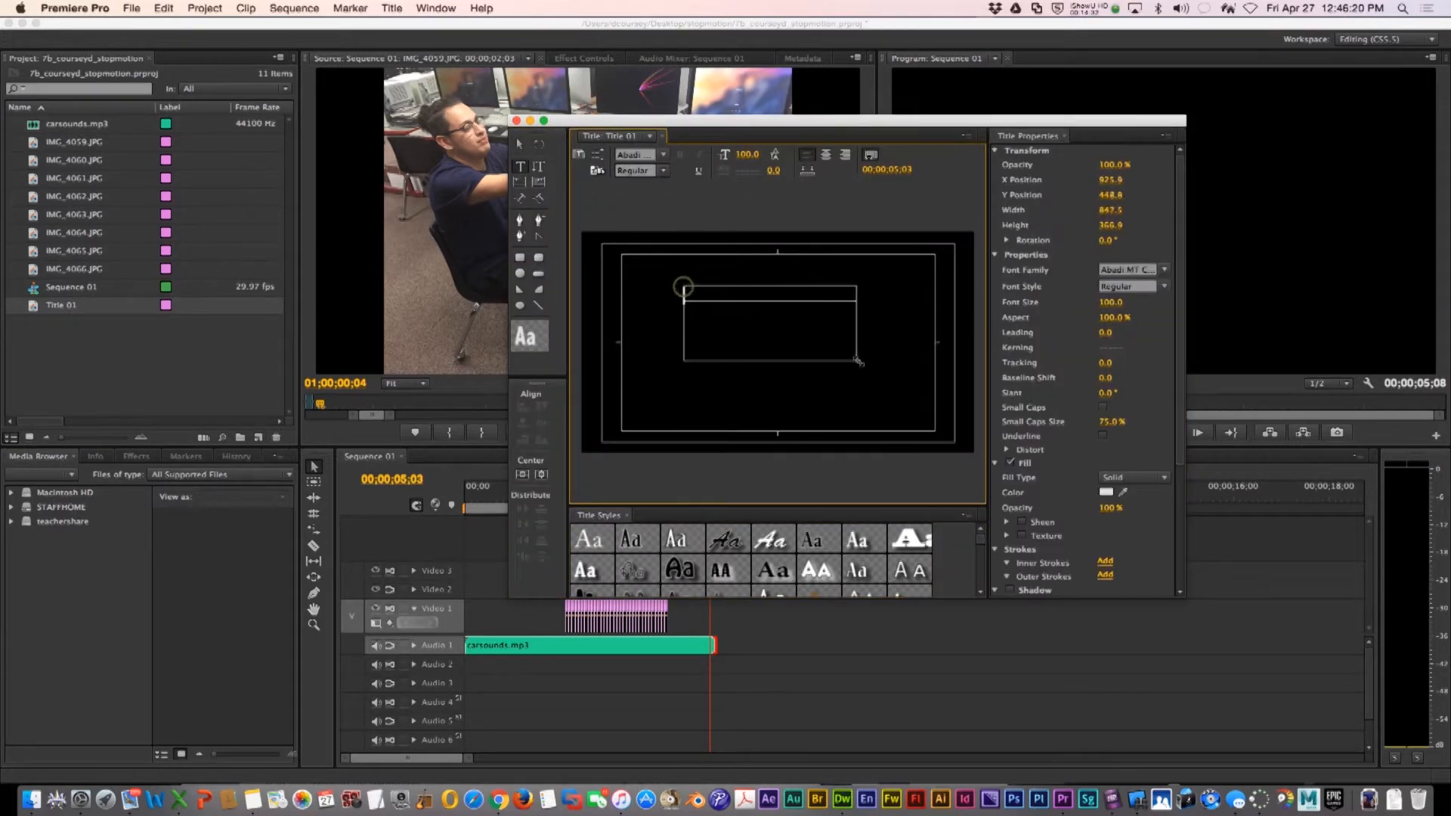
{"action": "type", "text": "S"}
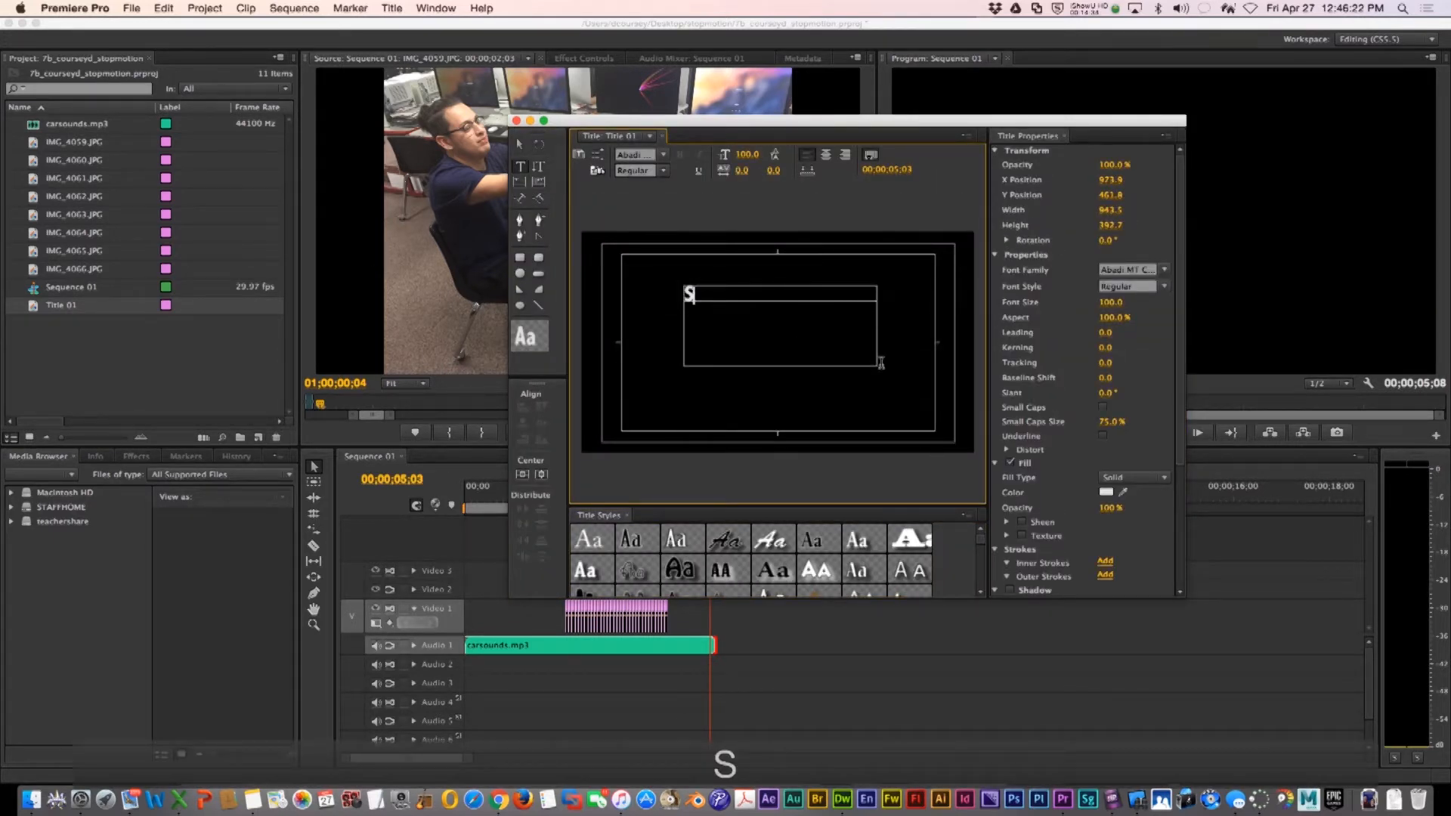
{"action": "type", "text": "ports car"}
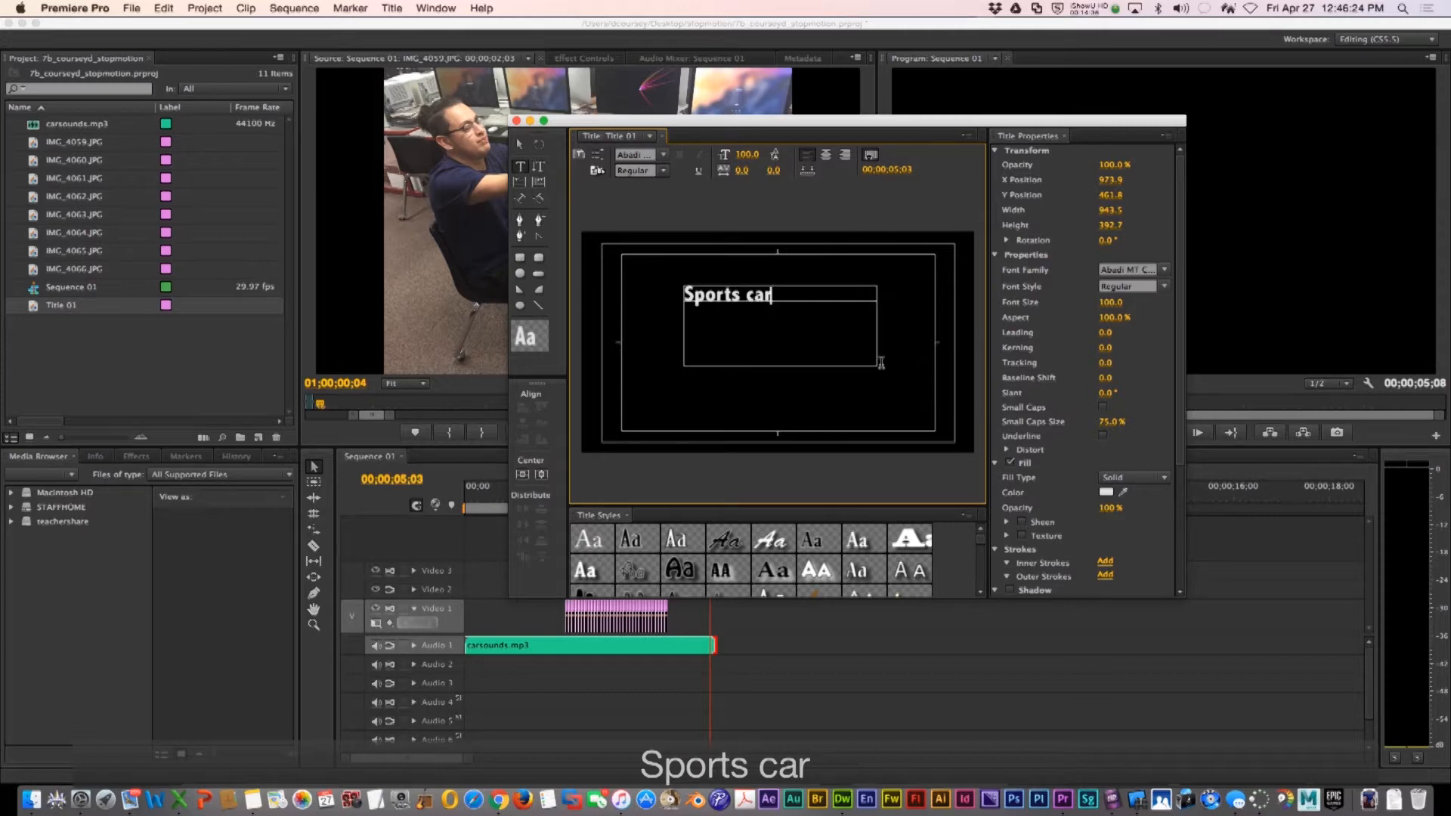
{"action": "left_click", "coordinate": [516, 121]}
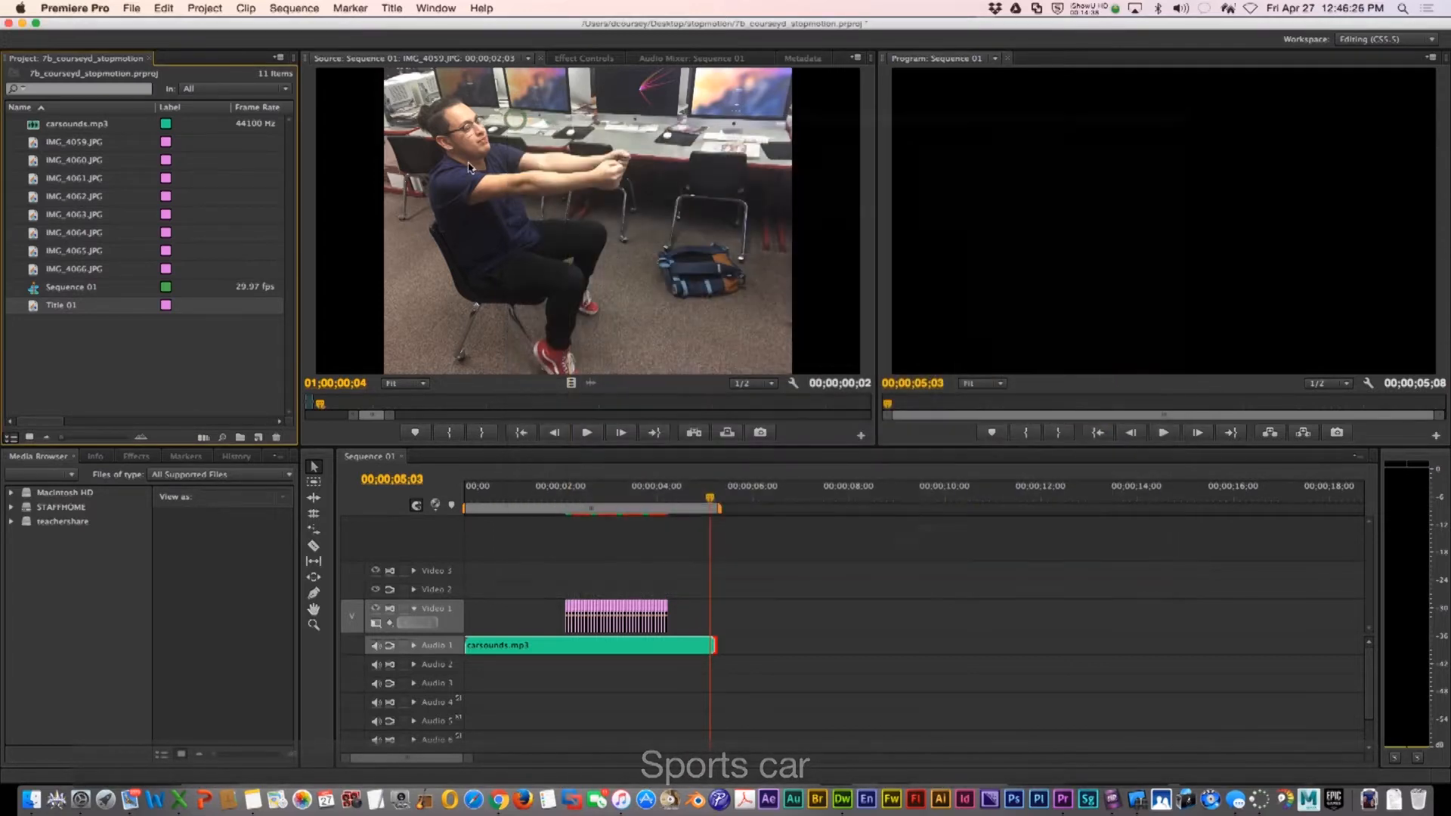
Place the Sports car title on Video 2 at the sequence start and scrub the playhead to preview it
{"action": "left_click_drag", "start_coordinate": [476, 468], "coordinate": [476, 589]}
{"action": "left_click_drag", "start_coordinate": [478, 499], "coordinate": [663, 501]}
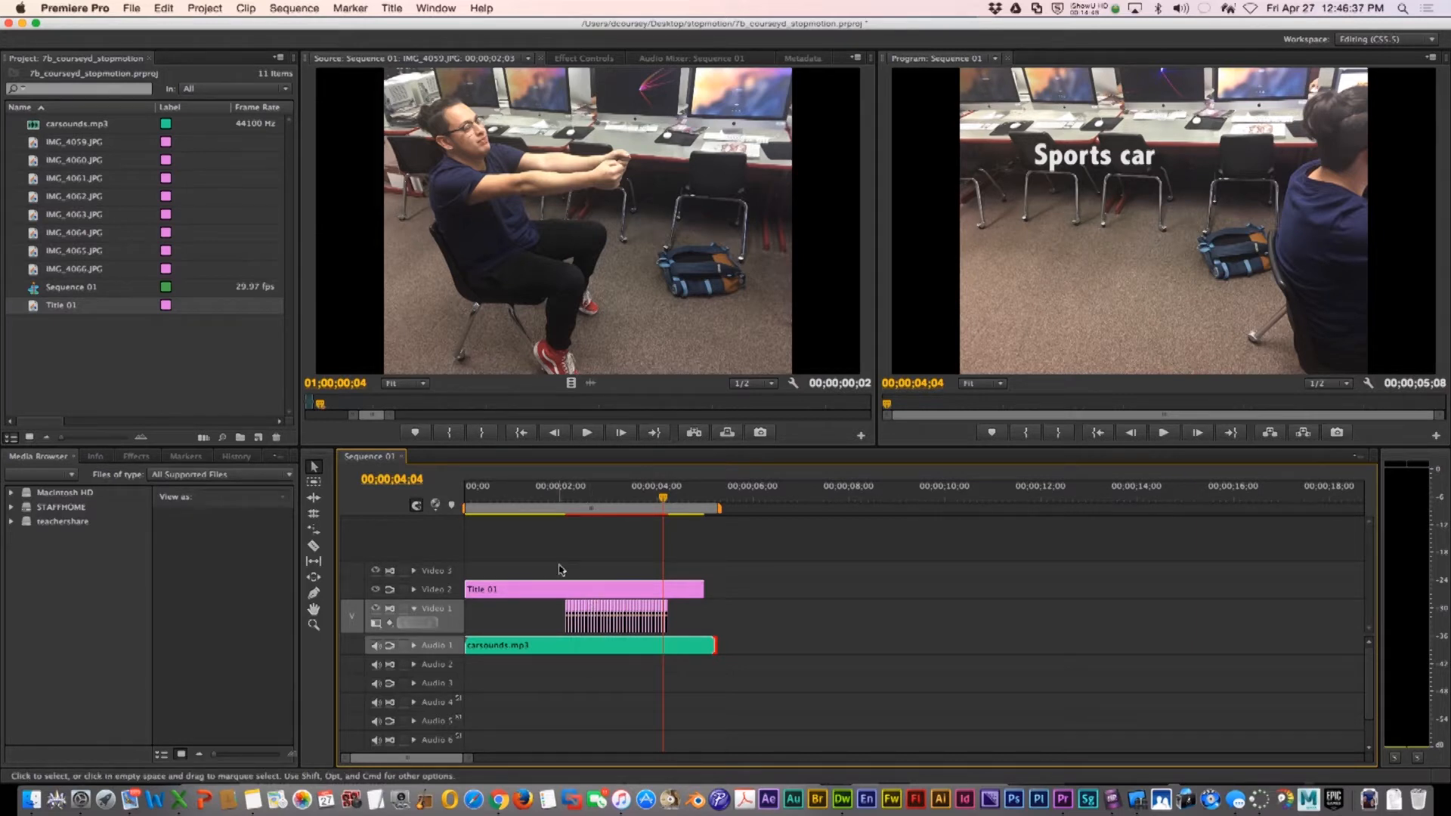
Save the project
{"action": "left_click", "coordinate": [132, 7]}
{"action": "left_click", "coordinate": [156, 123]}
{"action": "left_click", "coordinate": [131, 6]}
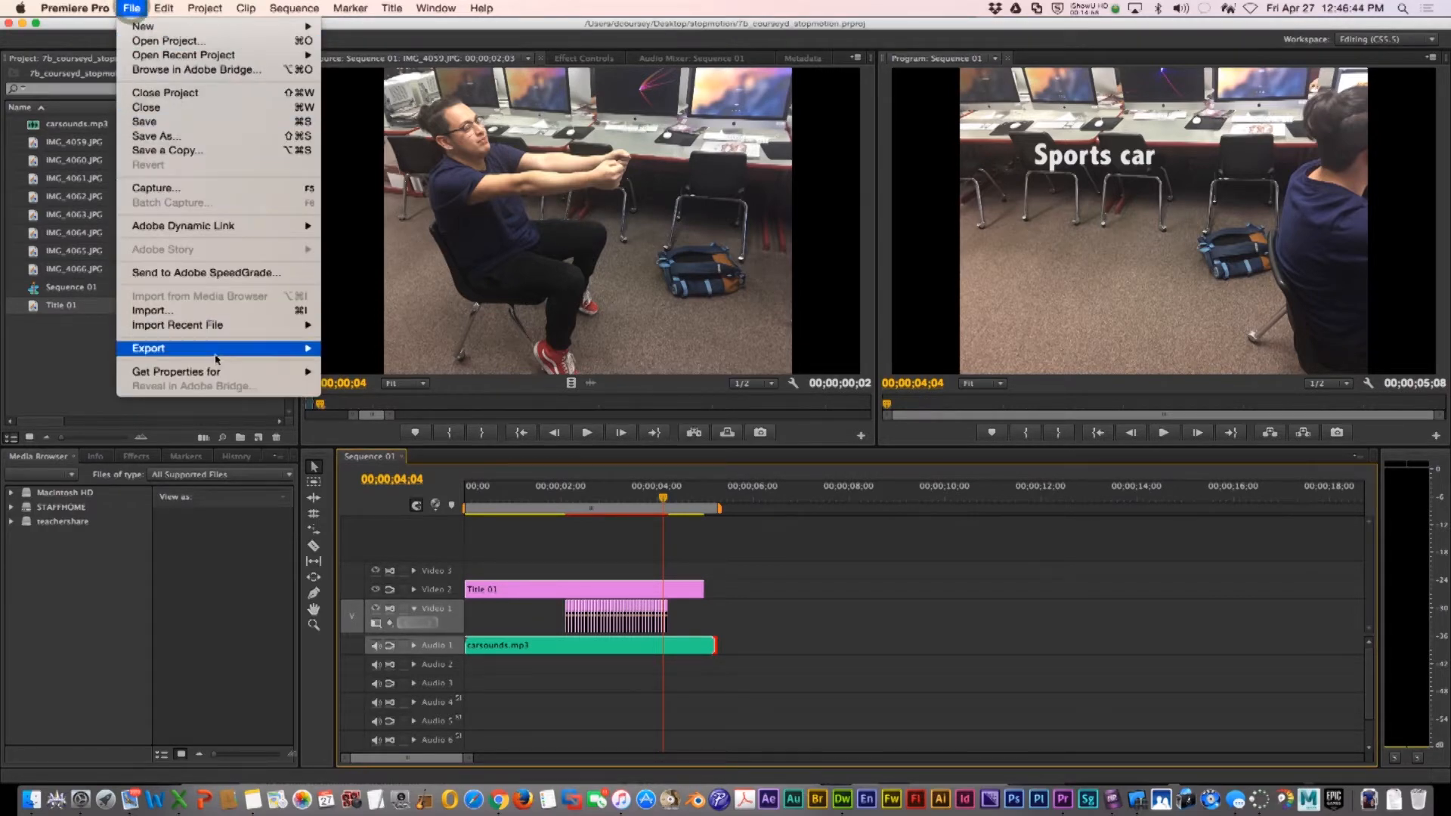
{"action": "mouse_move", "coordinate": [219, 348]}
{"action": "left_click", "coordinate": [351, 348]}
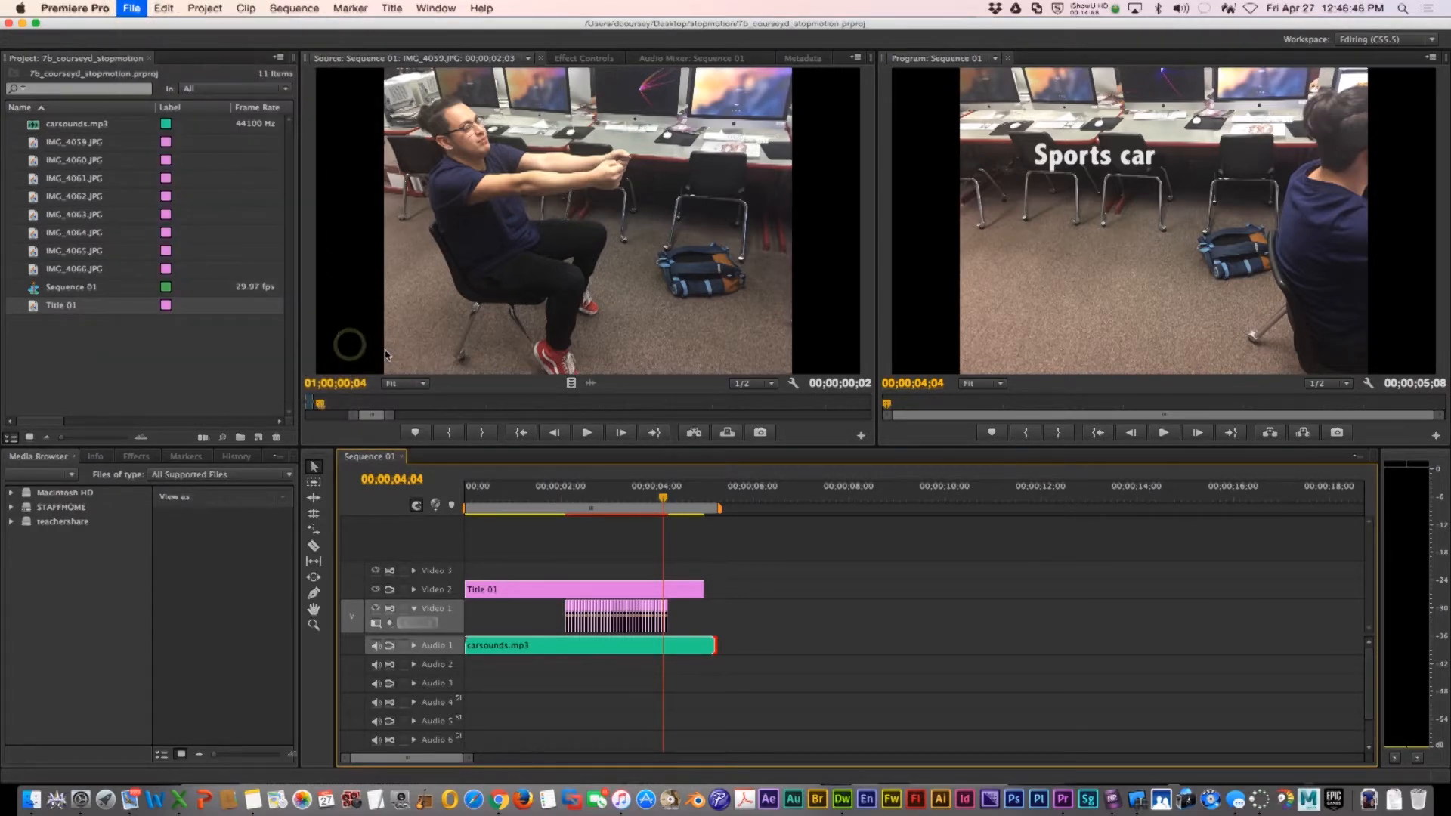
{"action": "left_click", "coordinate": [1016, 624]}
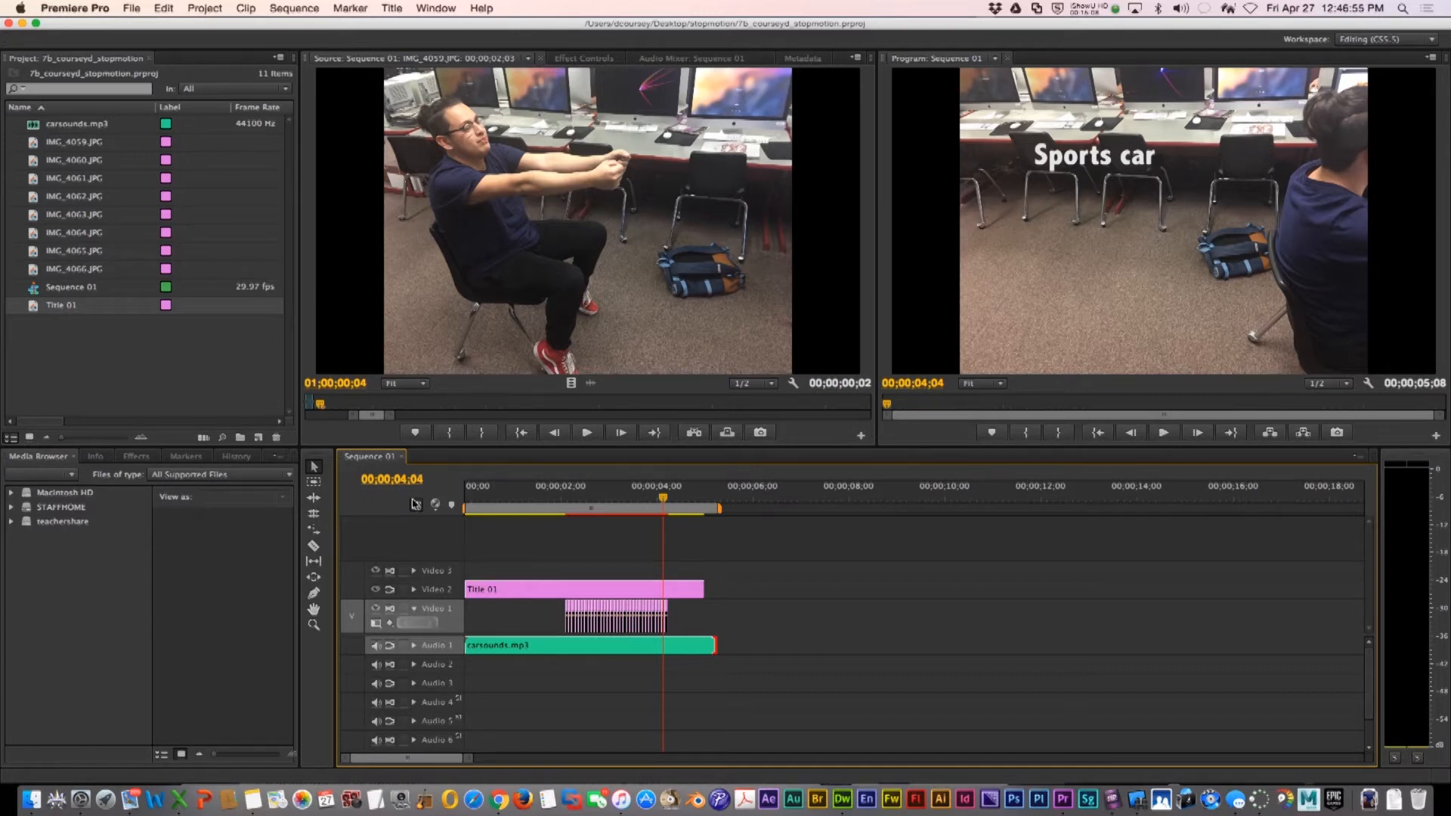
Open the export settings for the sequence and set the format to H.264
{"action": "left_click", "coordinate": [203, 370]}
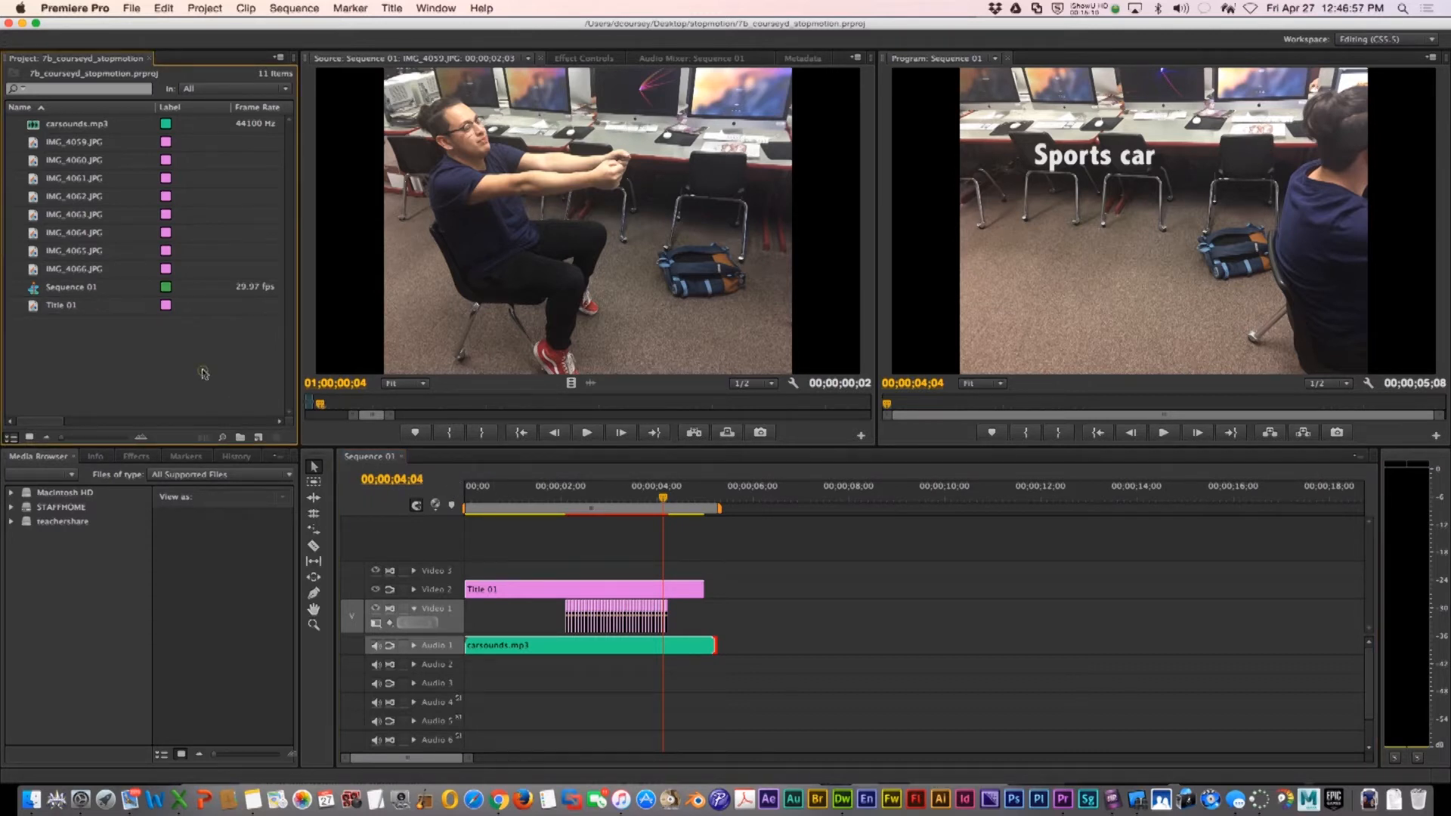
{"action": "left_click", "coordinate": [456, 481]}
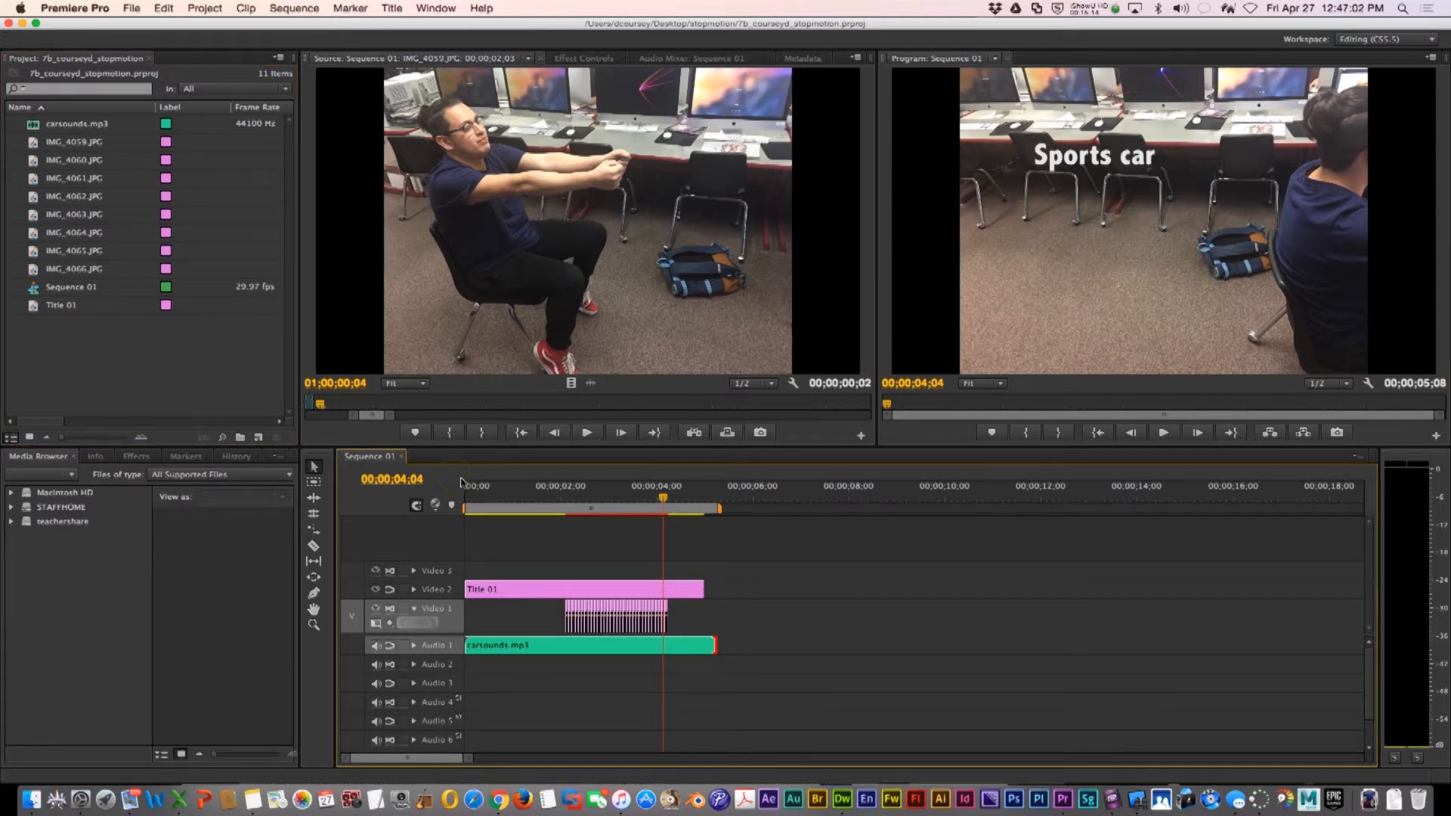
{"action": "left_click", "coordinate": [130, 7]}
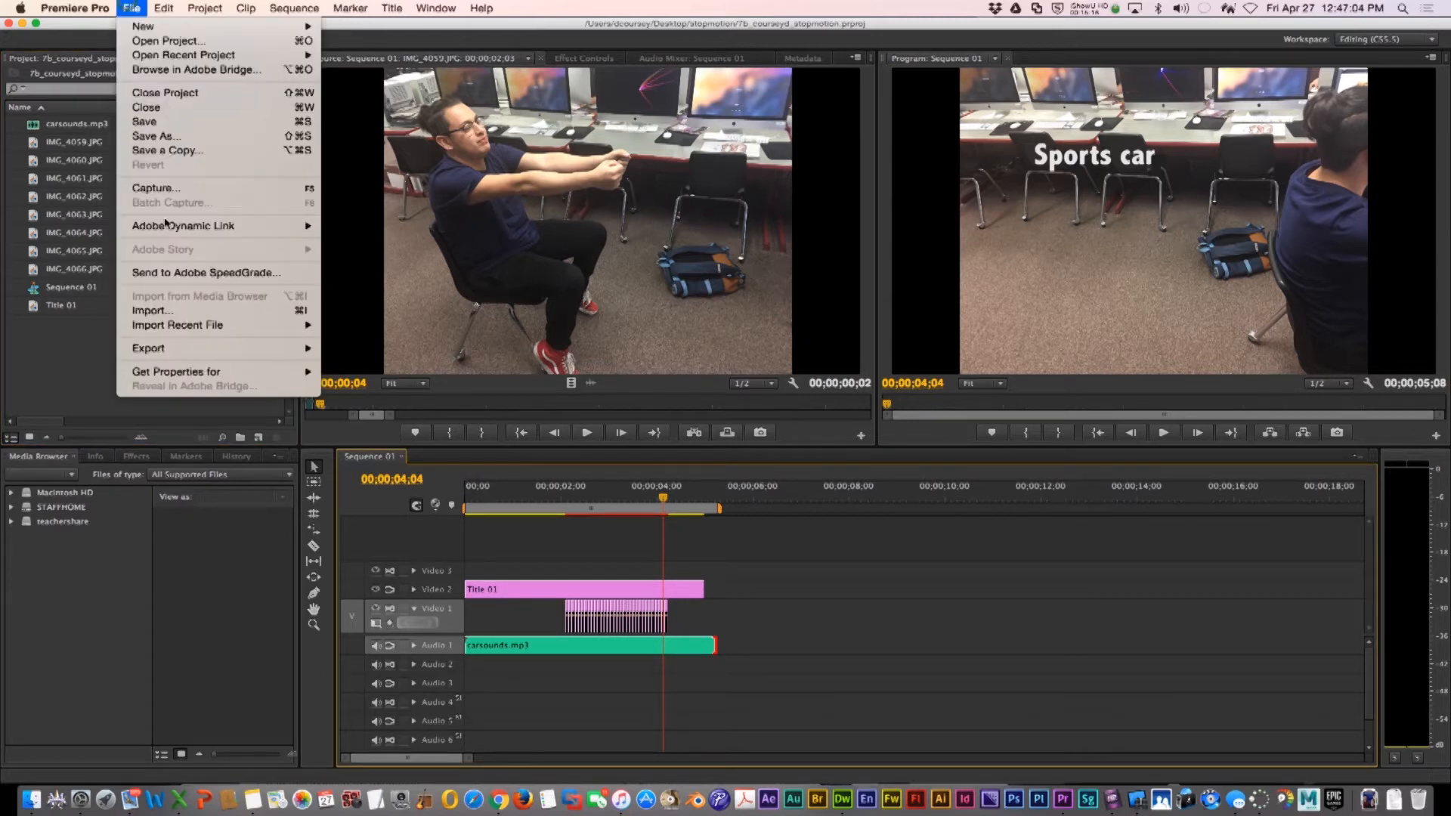
{"action": "mouse_move", "coordinate": [196, 348]}
{"action": "left_click", "coordinate": [355, 348]}
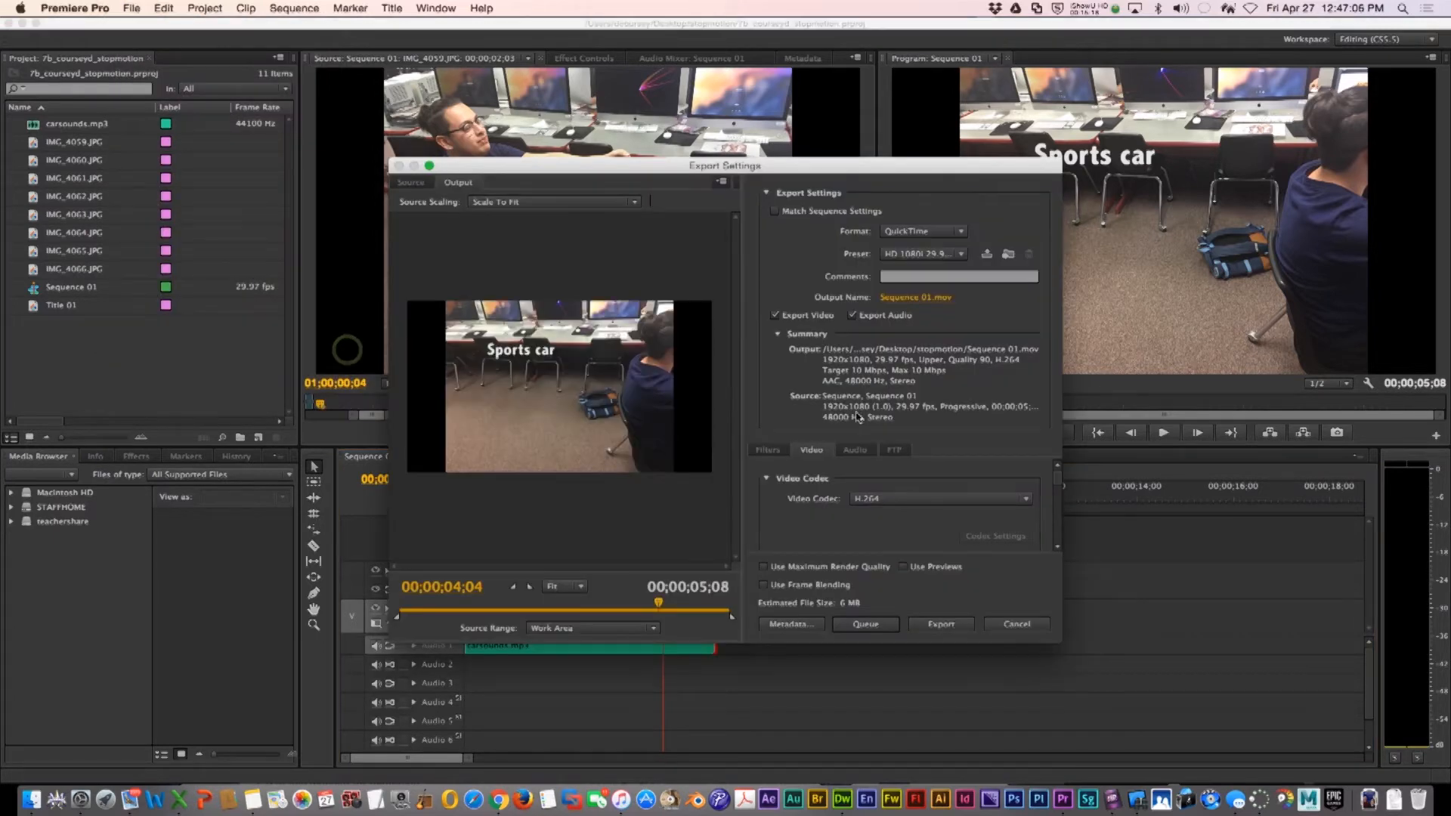
{"action": "left_click", "coordinate": [919, 234]}
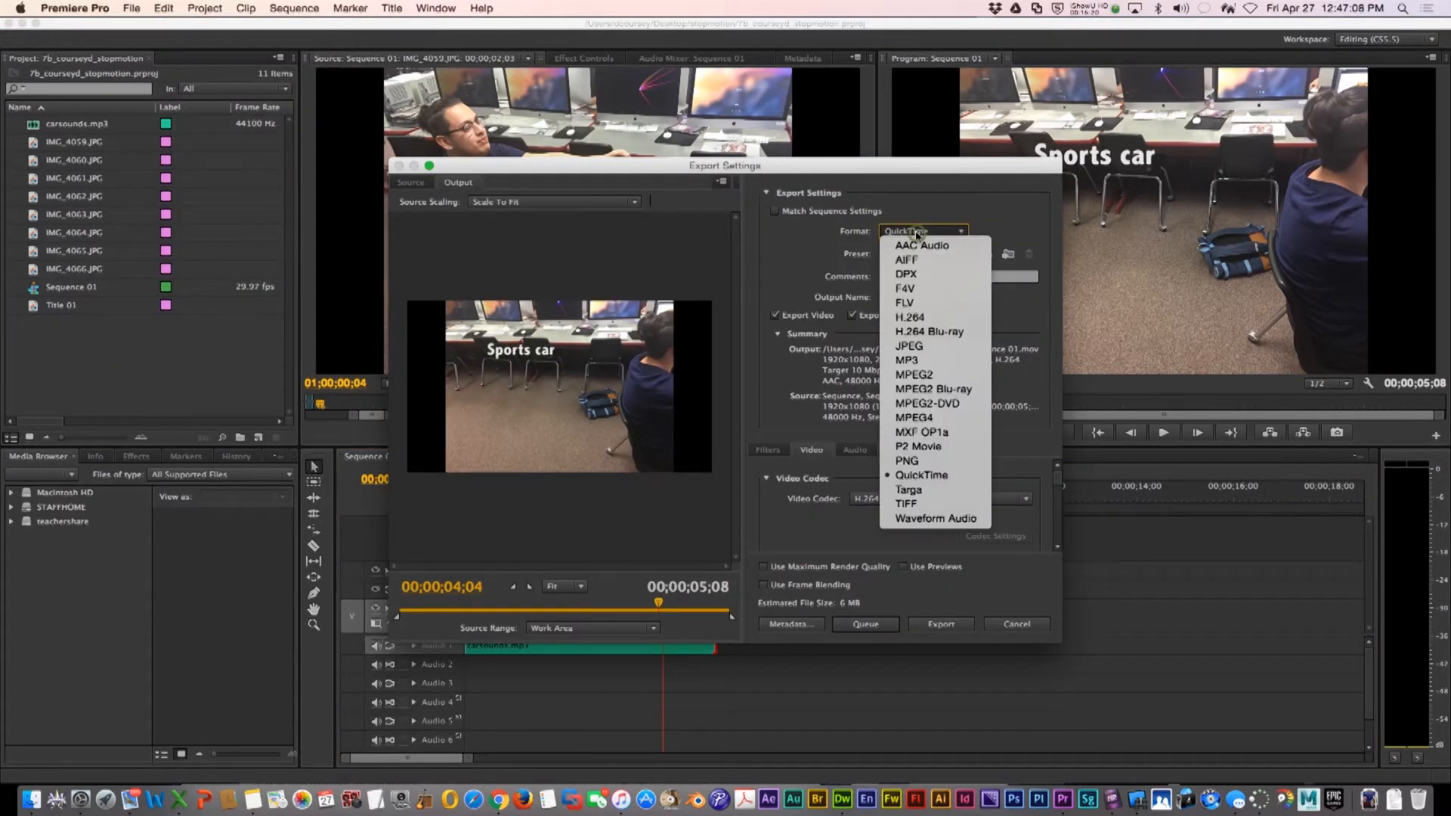
{"action": "left_click", "coordinate": [911, 318]}
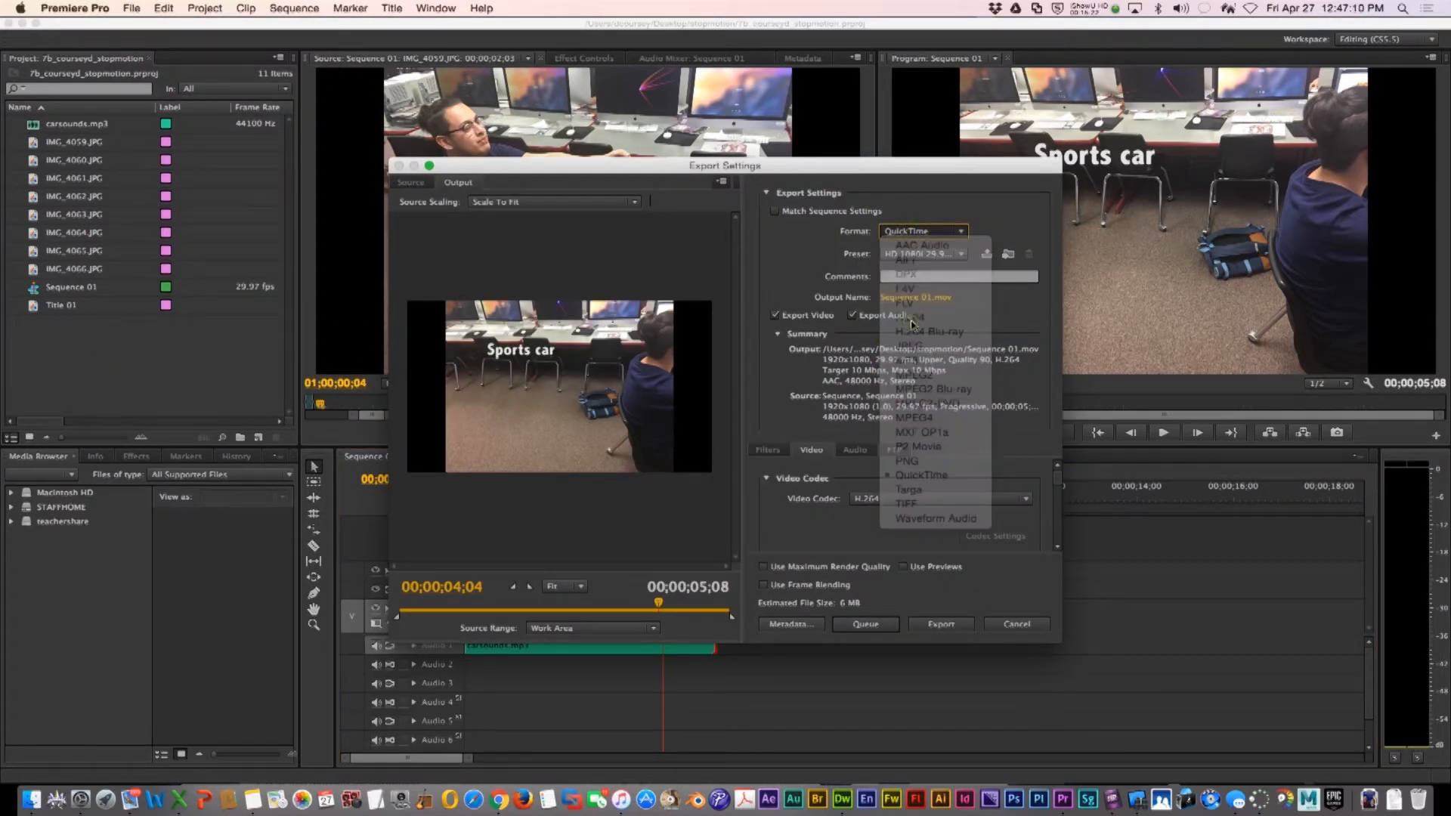
Choose the YouTube HD 1080p 29.97 export preset
{"action": "left_click", "coordinate": [941, 256]}
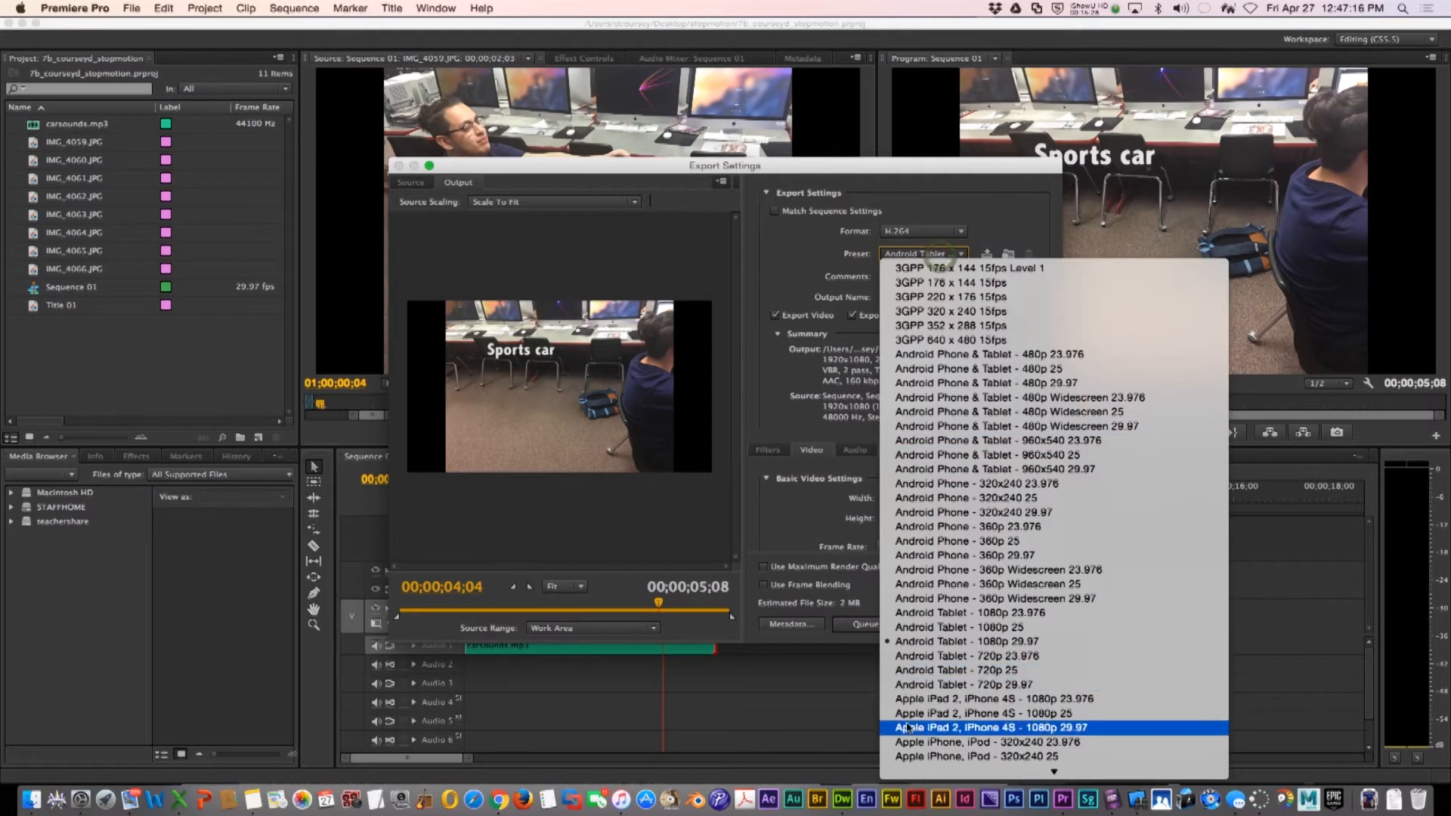
{"action": "mouse_move", "coordinate": [903, 790]}
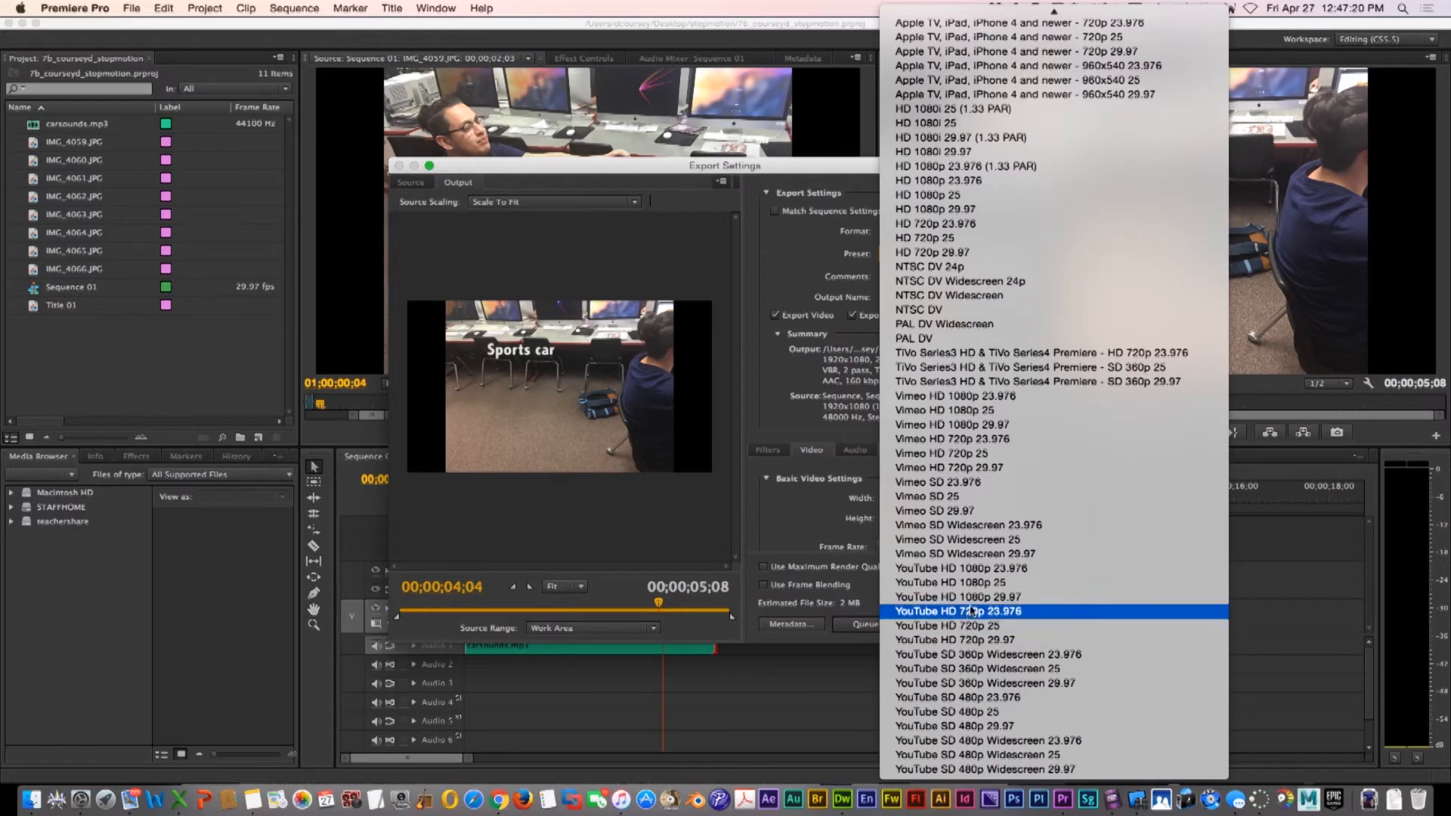
{"action": "left_click", "coordinate": [970, 597]}
Set the output file name to 7b_courseyd_stopmotion.mp4 in the stopmotion folder and export the video
{"action": "left_click", "coordinate": [905, 298]}
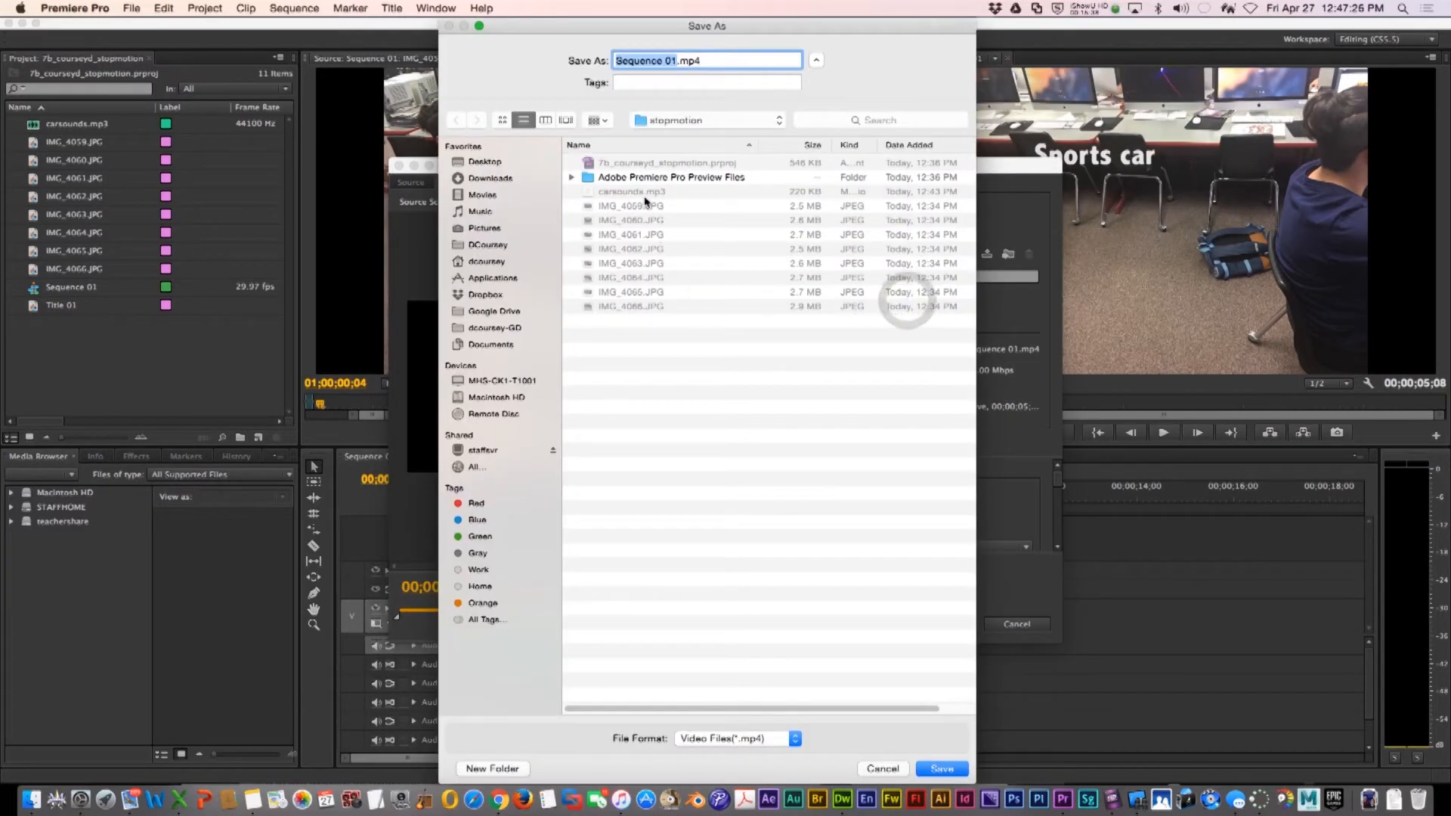
{"action": "left_click", "coordinate": [633, 163]}
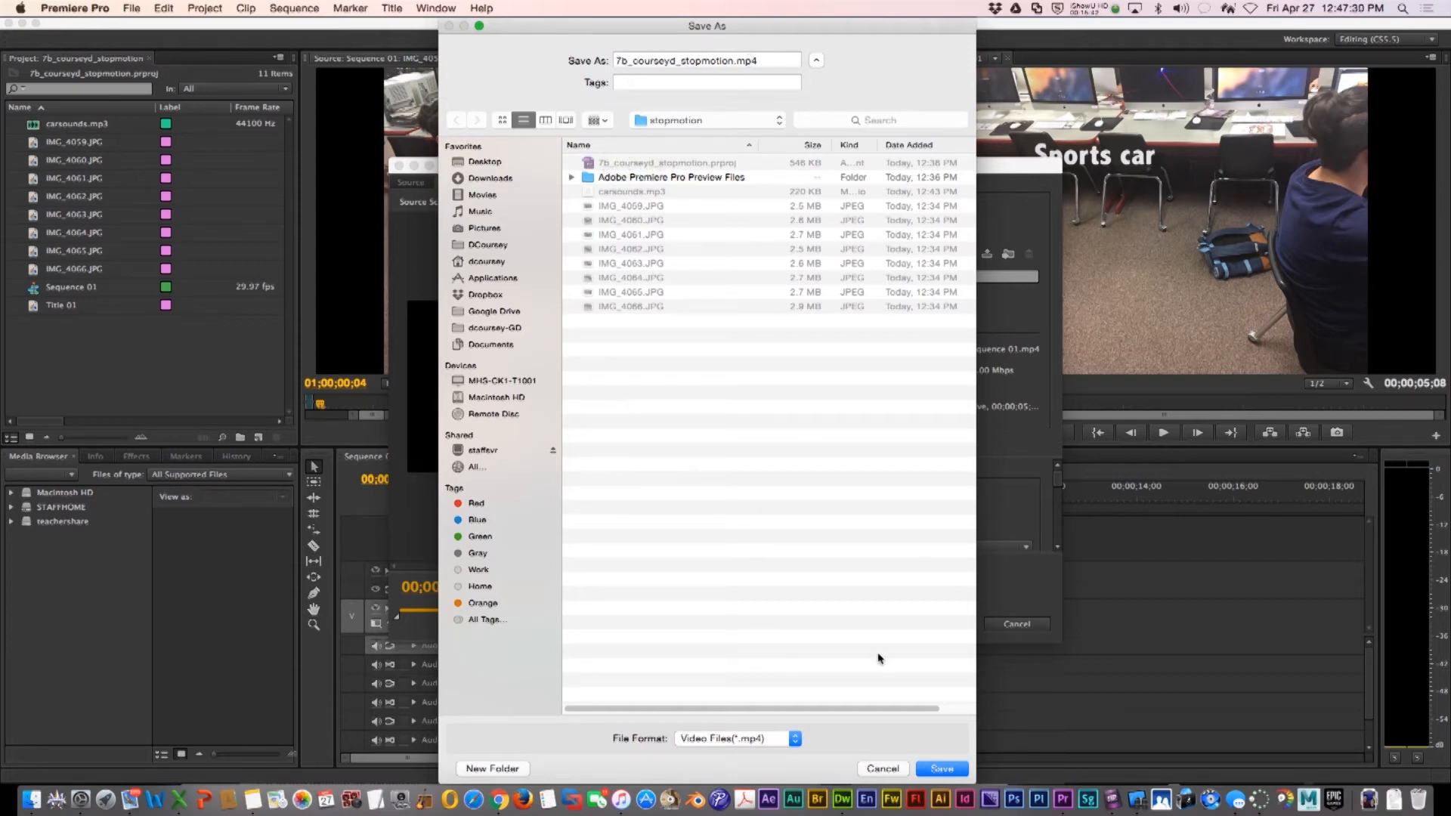
{"action": "left_click", "coordinate": [942, 768]}
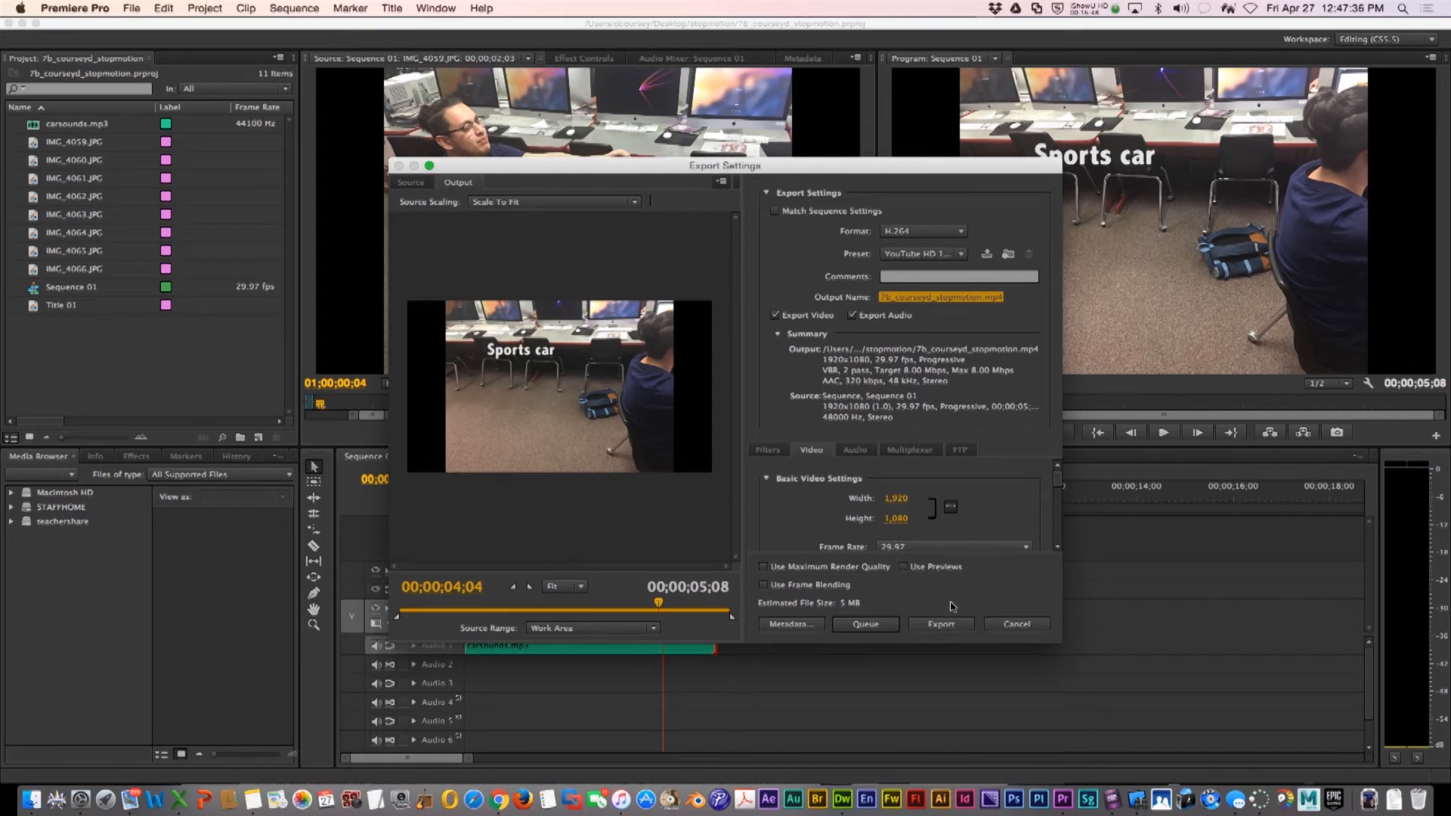
{"action": "left_click", "coordinate": [942, 625]}
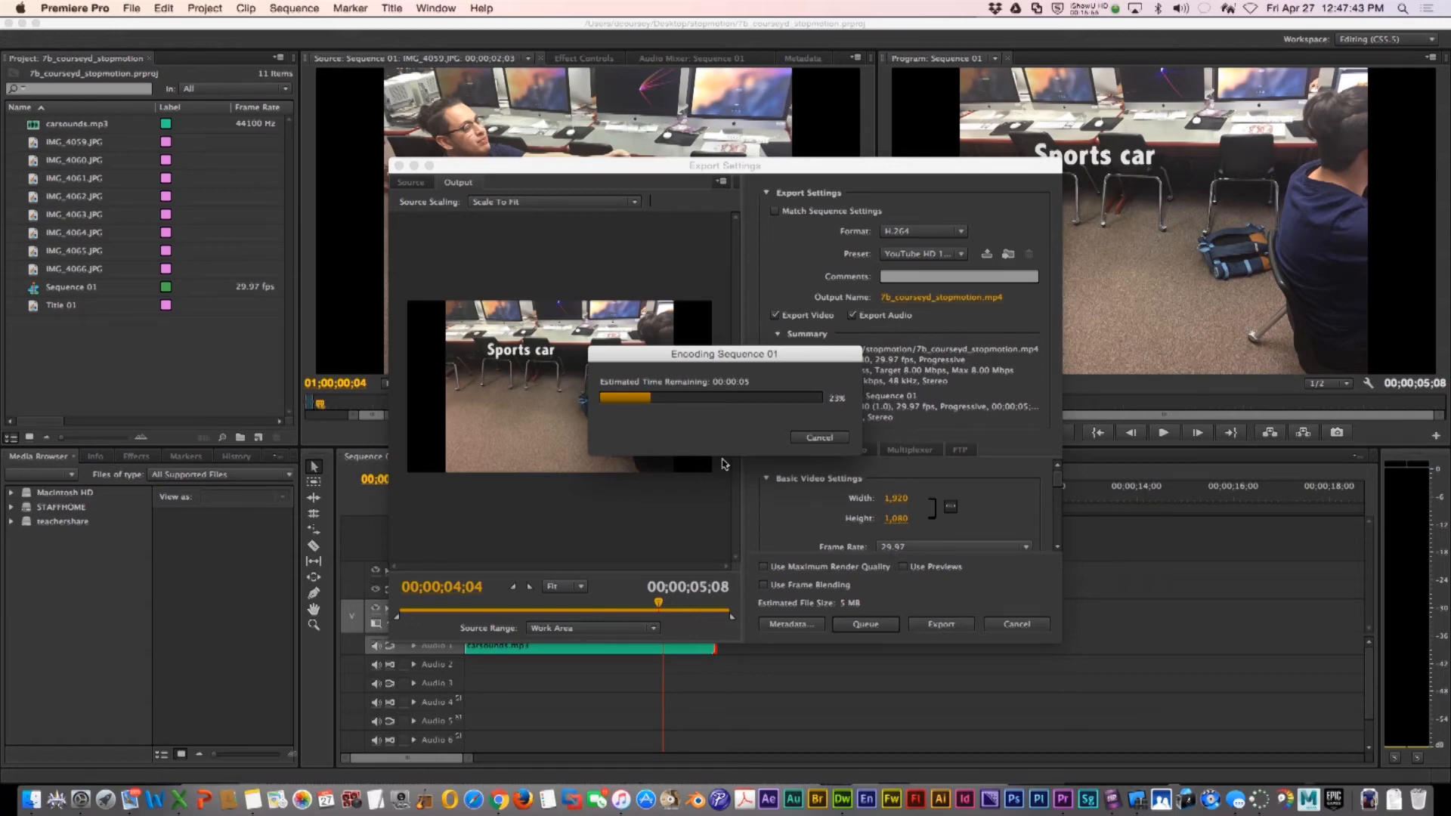
Switch to Finder and preview the exported 7b_courseyd_stopmotion.mp4 in the stopmotion folder
{"action": "left_click", "coordinate": [30, 797]}
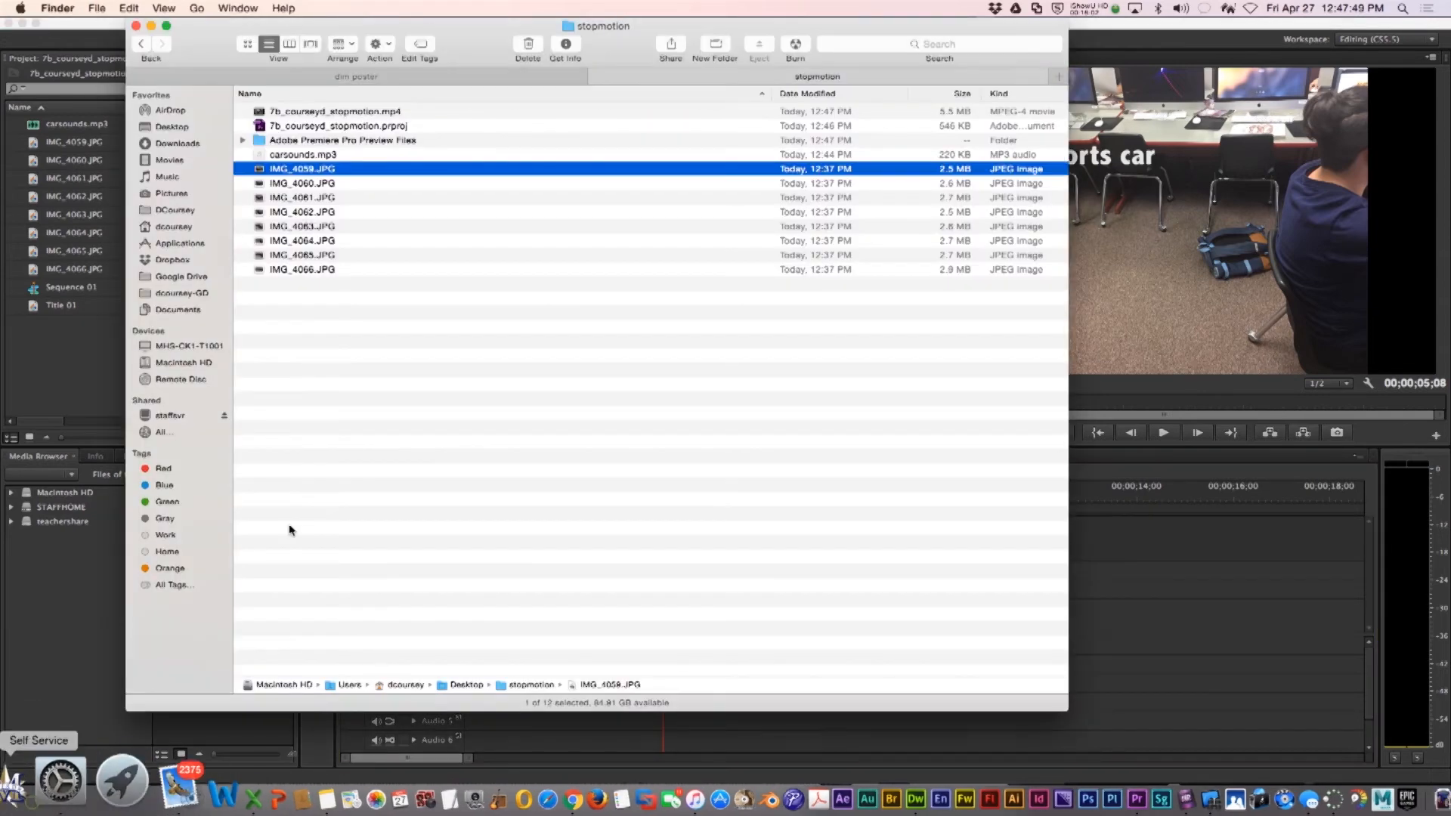
{"action": "left_click", "coordinate": [324, 112]}
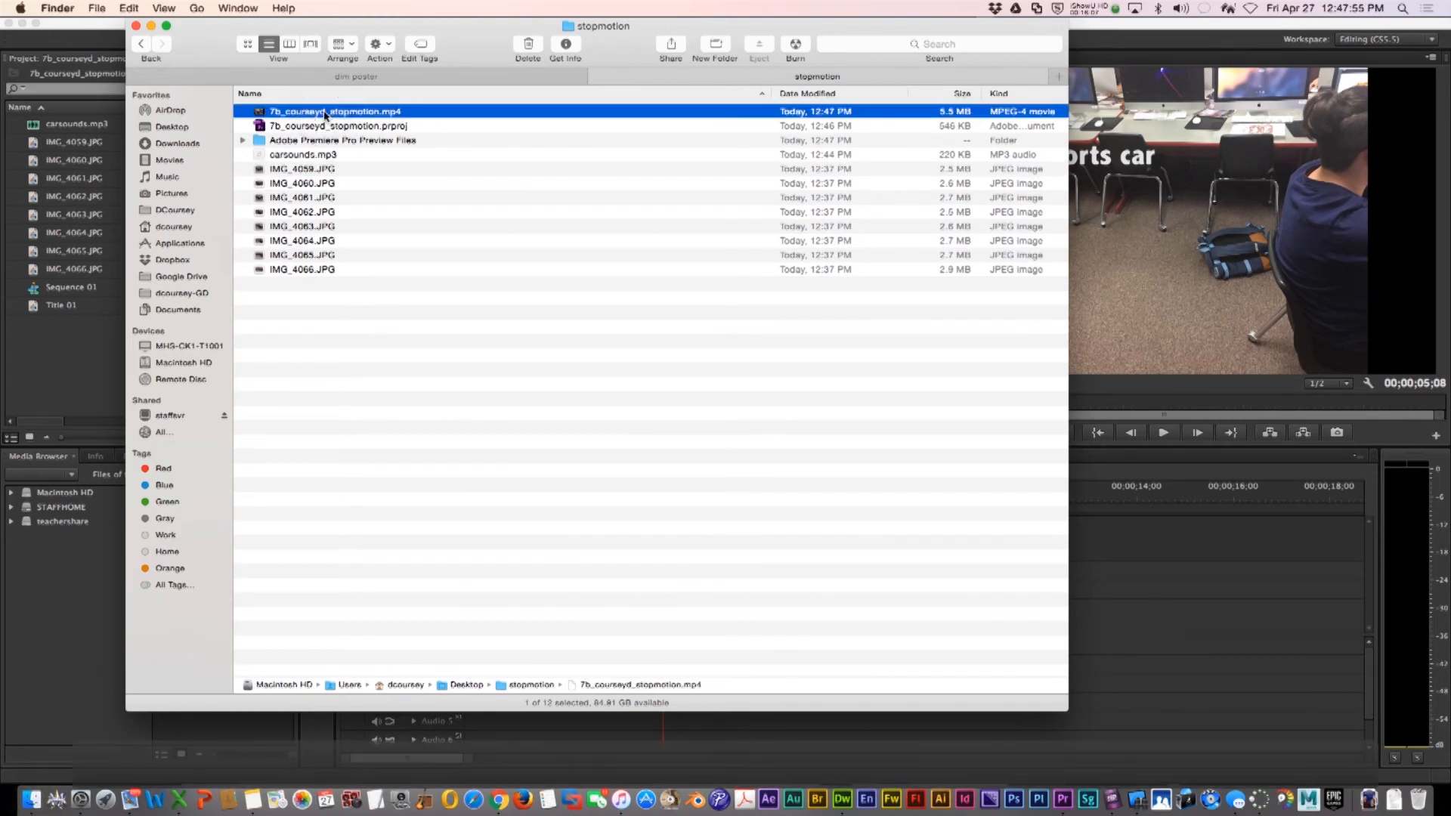
{"action": "key", "text": "space"}
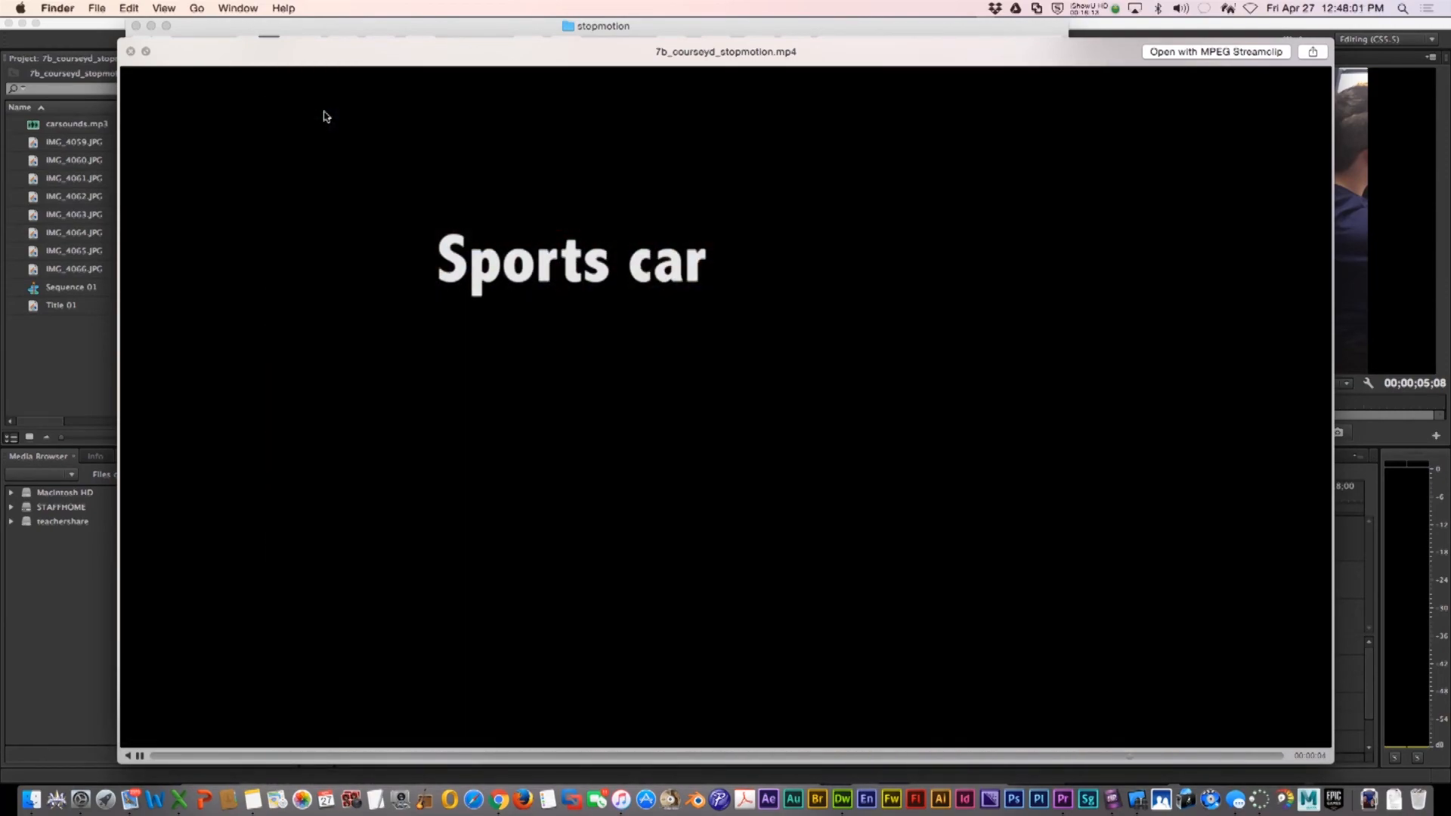
{"action": "key", "text": "space"}
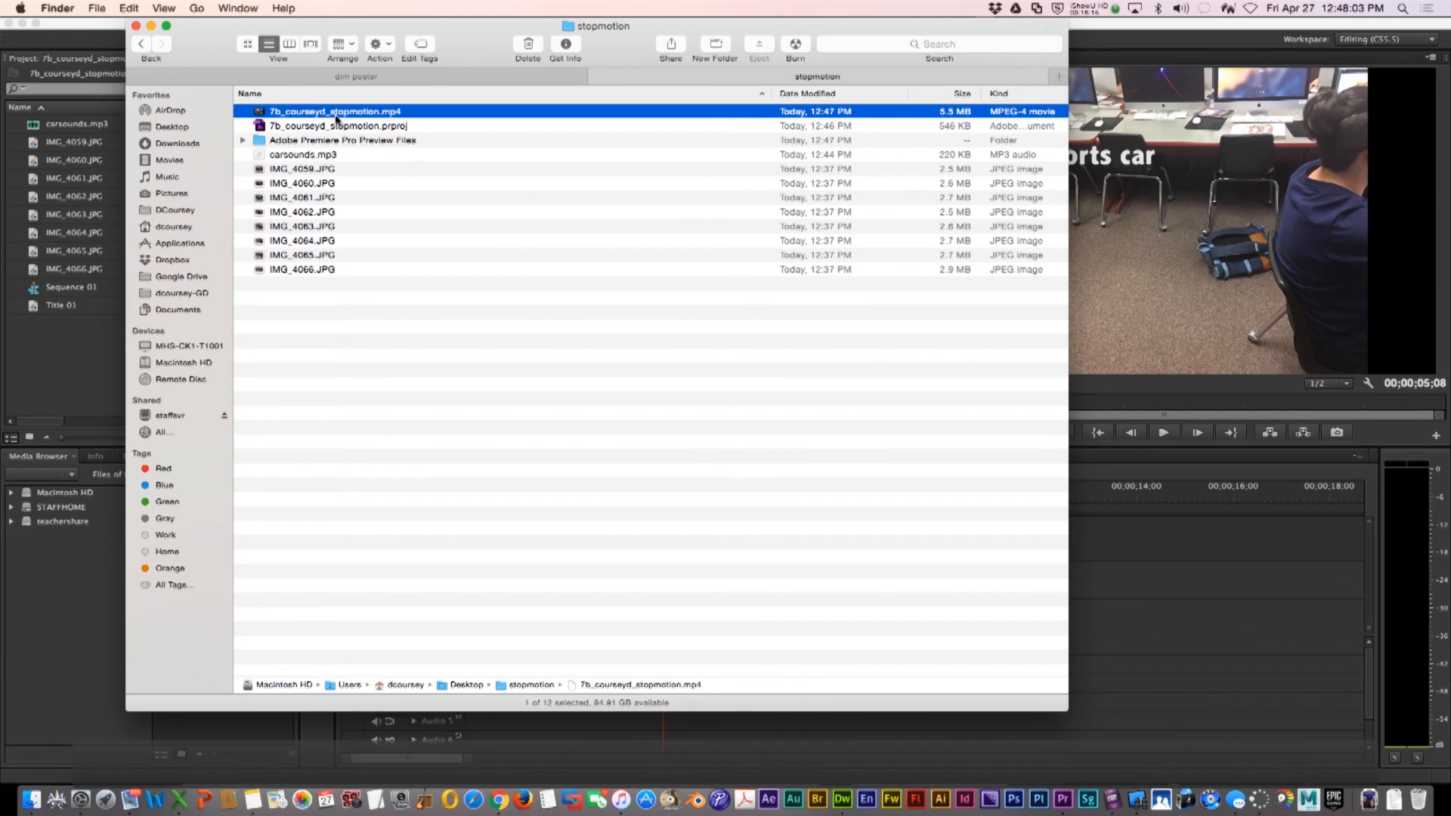